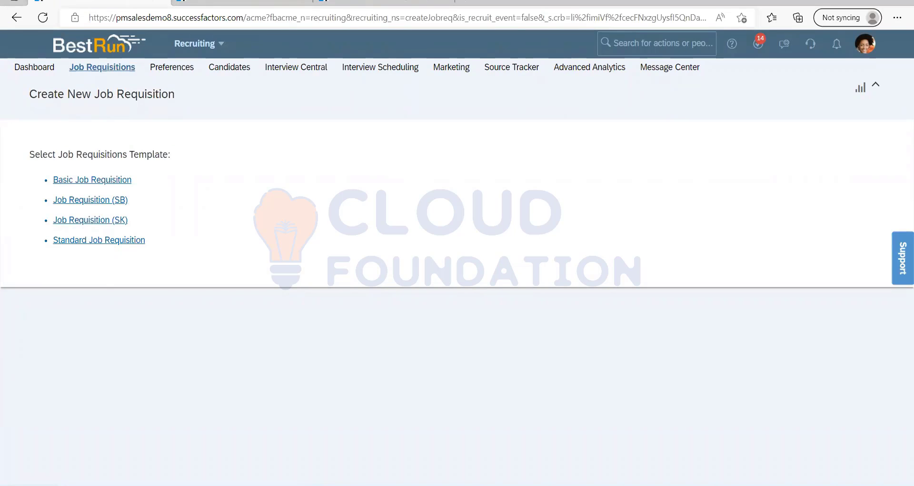
- Switch to the Notepad notes and review the pre-approved and approved requisition statuses by highlighting each one
{"action": "key", "text": "alt+Tab"}
{"action": "left_click", "coordinate": [98, 56]}
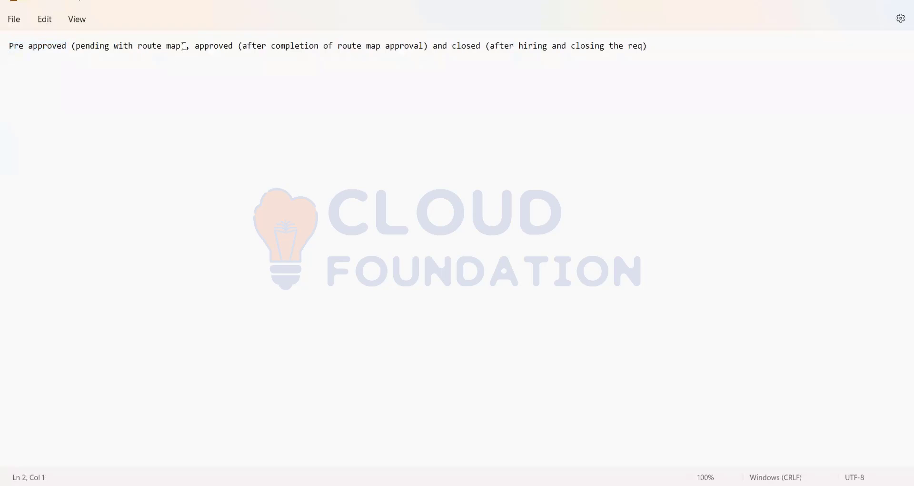
{"action": "left_click_drag", "start_coordinate": [185, 47], "coordinate": [13, 49]}
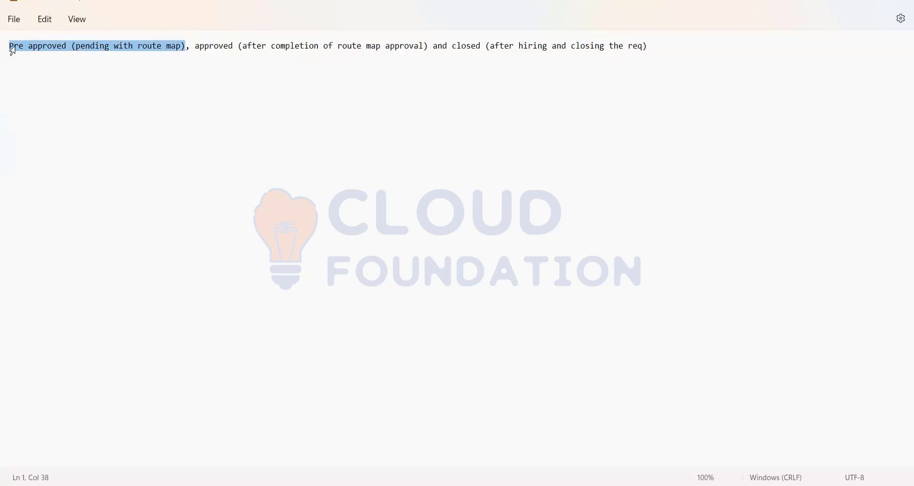
{"action": "left_click", "coordinate": [204, 47]}
{"action": "left_click_drag", "start_coordinate": [196, 45], "coordinate": [427, 42]}
{"action": "left_click", "coordinate": [430, 58]}
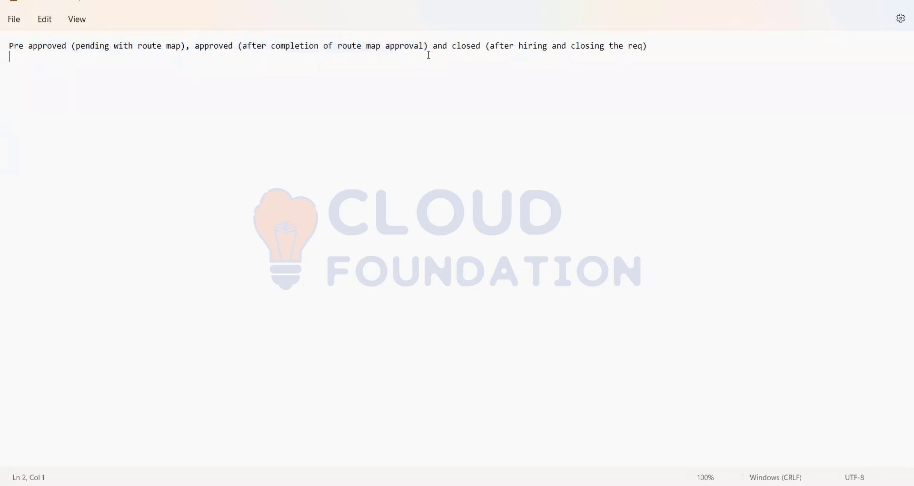
{"action": "left_click_drag", "start_coordinate": [431, 46], "coordinate": [200, 46]}
{"action": "left_click", "coordinate": [218, 64]}
- Insert "(hire candidates)" after "approved (after completion of route map approval)" in the status line
{"action": "left_click", "coordinate": [428, 47]}
{"action": "type", "text": "( "}
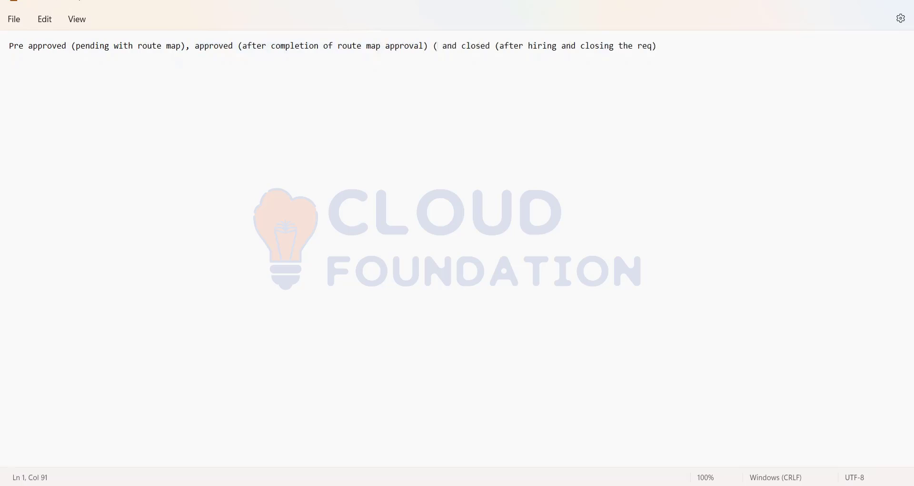
{"action": "type", "text": "hire candidates"}
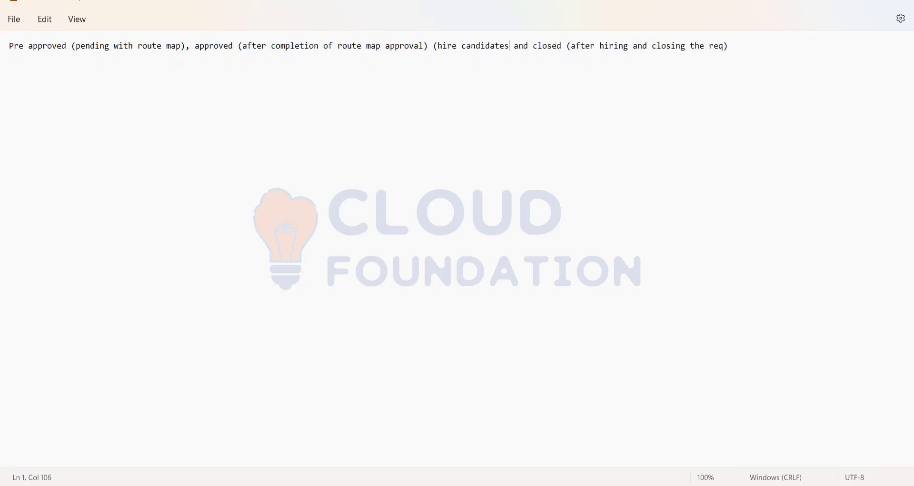
{"action": "type", "text": ")"}
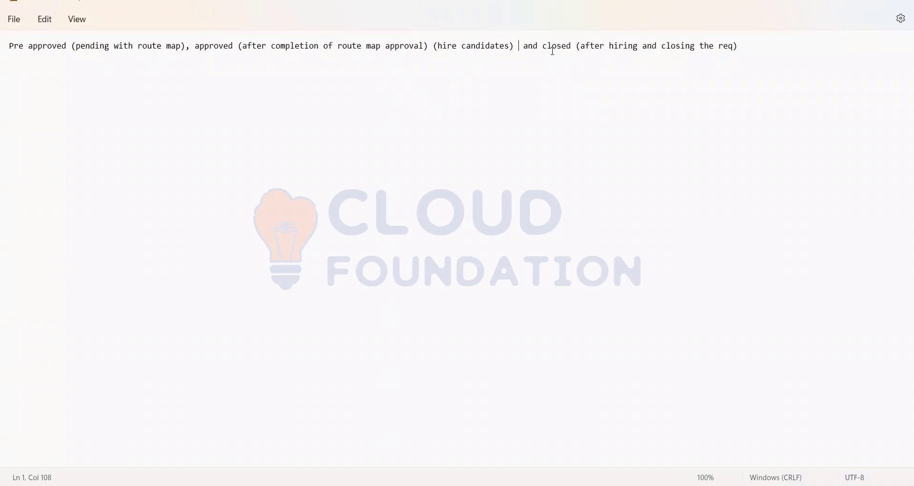
- Review the whole status line, highlighting the pre-approved part and the text from route map completion through closing
{"action": "left_click", "coordinate": [583, 47]}
{"action": "left_click_drag", "start_coordinate": [740, 46], "coordinate": [6, 55]}
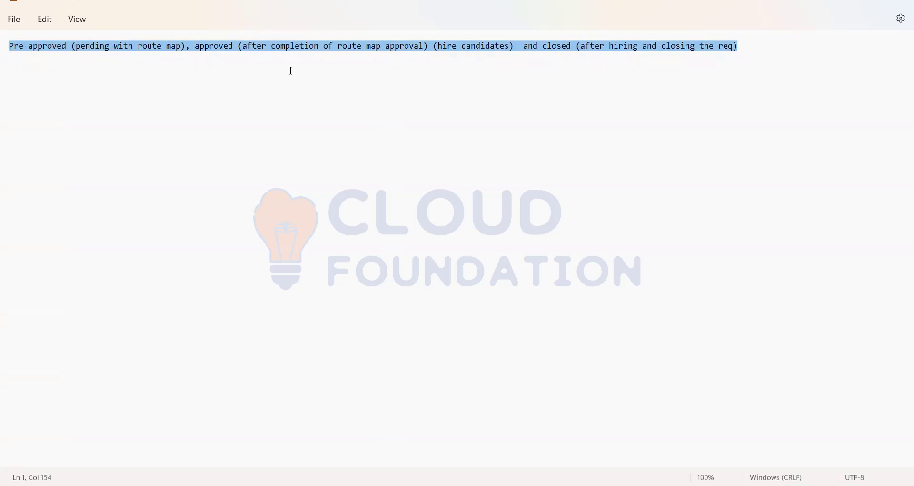
{"action": "left_click", "coordinate": [180, 57]}
{"action": "left_click", "coordinate": [184, 46]}
{"action": "key", "text": "shift+Home"}
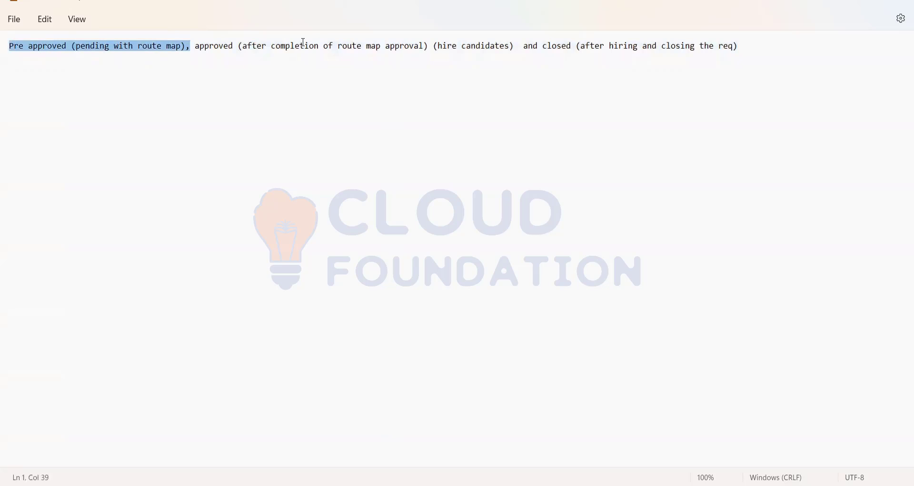
{"action": "left_click", "coordinate": [301, 46]}
{"action": "left_click_drag", "start_coordinate": [243, 46], "coordinate": [704, 46]}
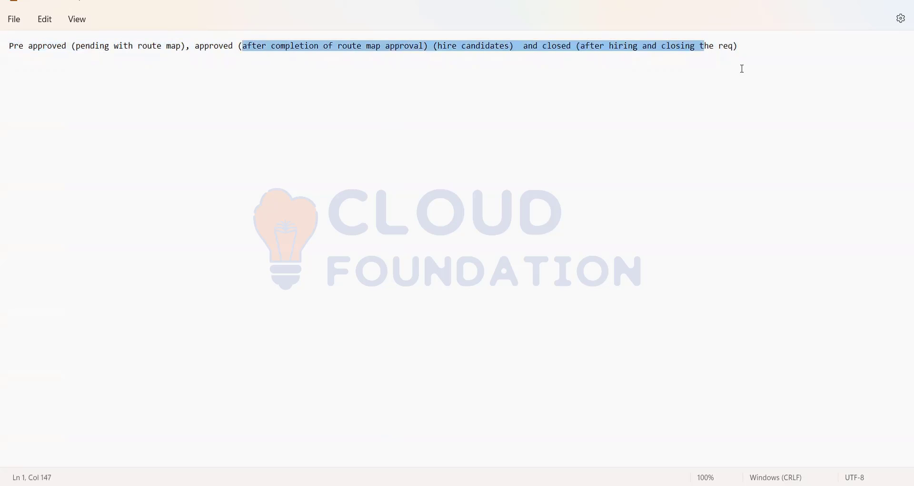
- Add a line reading "Permission -" below the status line, leaving a blank line between, and highlight the pre-approved status
{"action": "left_click", "coordinate": [682, 59]}
{"action": "key", "text": "BackSpace"}
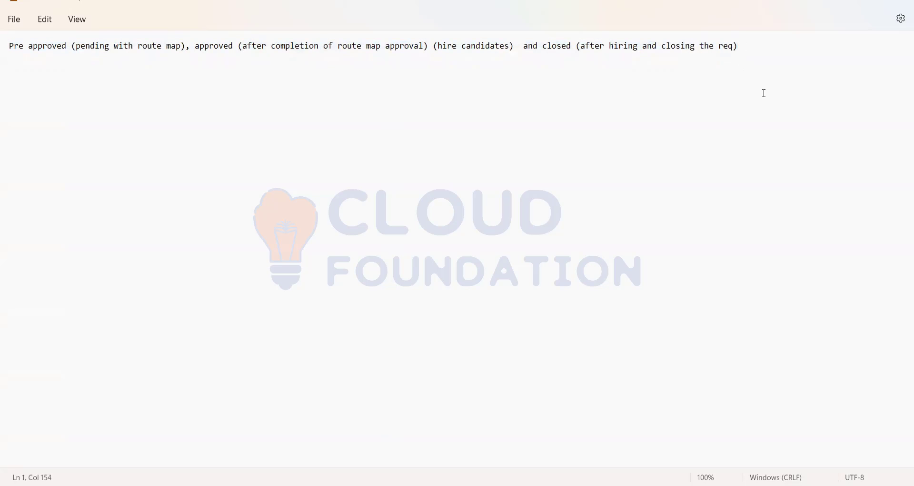
{"action": "key", "text": "Return"}
{"action": "key", "text": "Return"}
{"action": "type", "text": "Permissiong"}
{"action": "left_click_drag", "start_coordinate": [186, 46], "coordinate": [5, 42]}
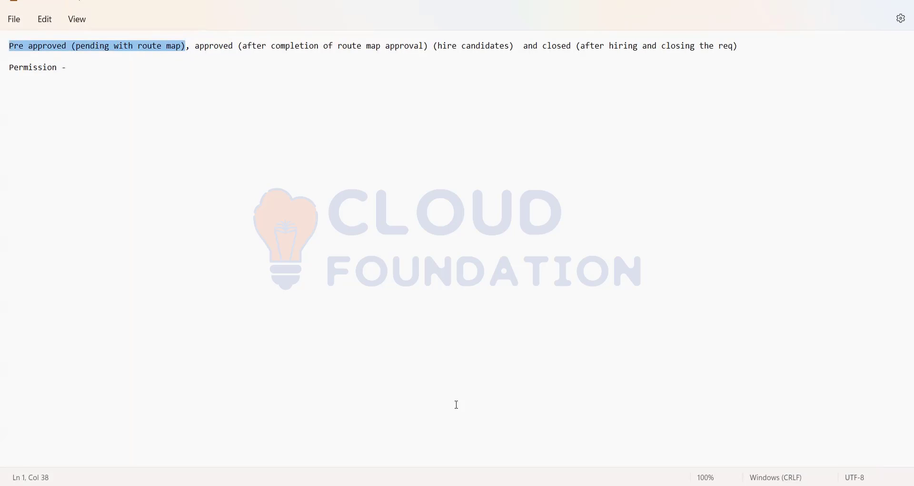
- Switch to the browser, open Digital Expert requisition 2735 from the job requisitions list, and look through its detail fields
{"action": "key", "text": "alt+Tab"}
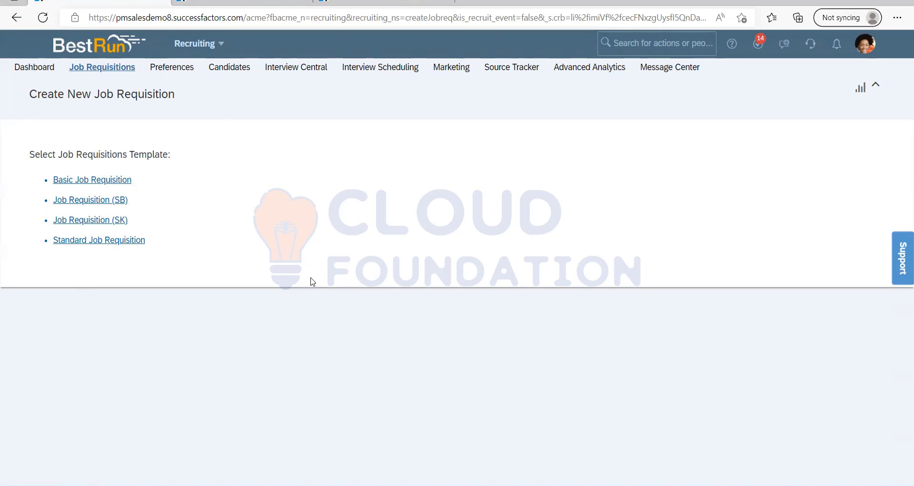
{"action": "left_click", "coordinate": [112, 75]}
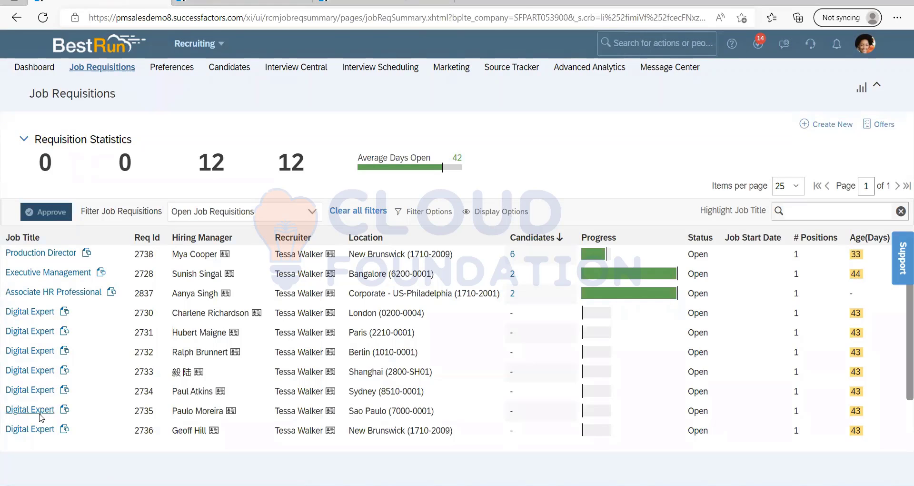
{"action": "left_click", "coordinate": [40, 414]}
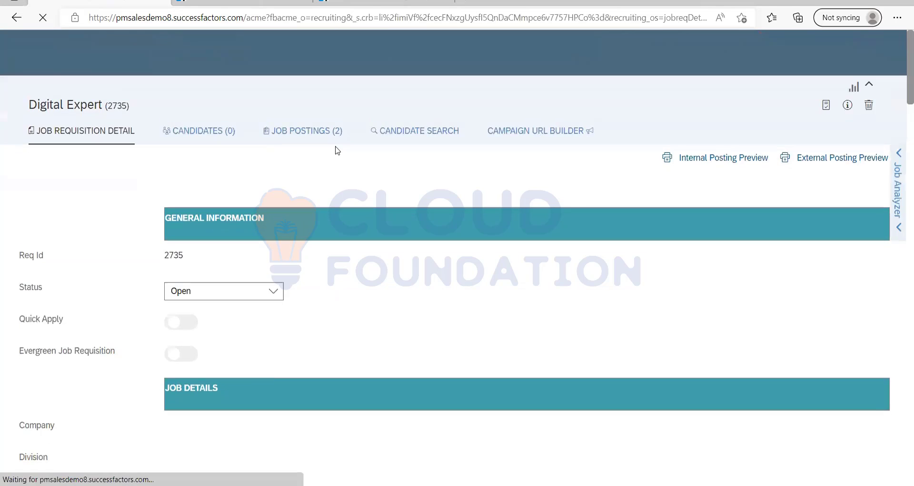
{"action": "scroll", "coordinate": [133, 247], "scroll_direction": "down", "scroll_amount": 20}
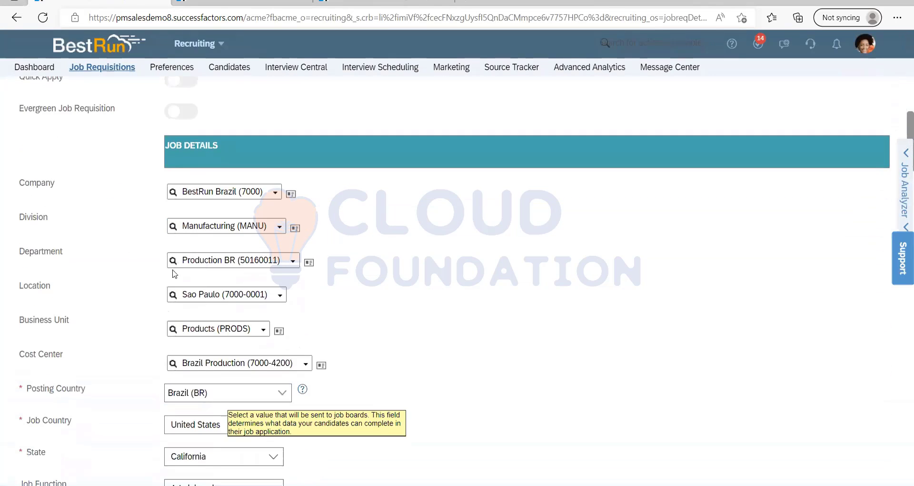
{"action": "scroll", "coordinate": [162, 275], "scroll_direction": "down", "scroll_amount": 15}
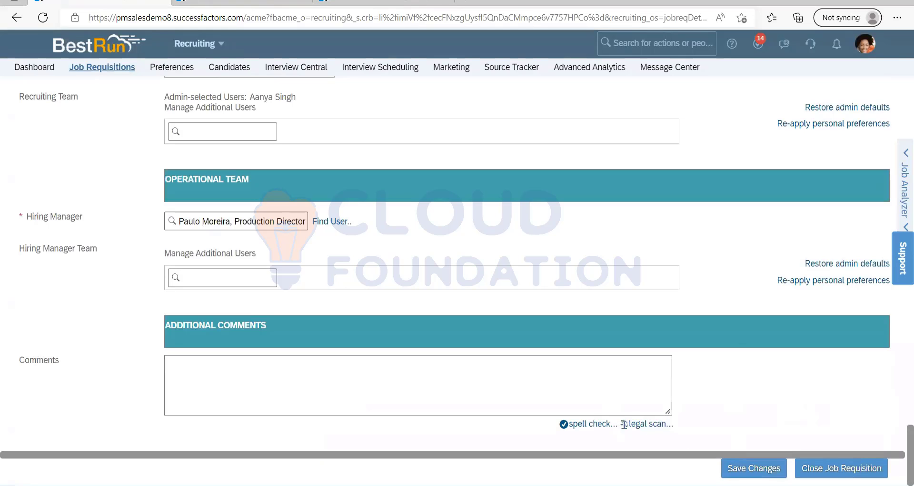
{"action": "scroll", "coordinate": [373, 418], "scroll_direction": "up", "scroll_amount": 4}
{"action": "scroll", "coordinate": [373, 419], "scroll_direction": "up", "scroll_amount": 20}
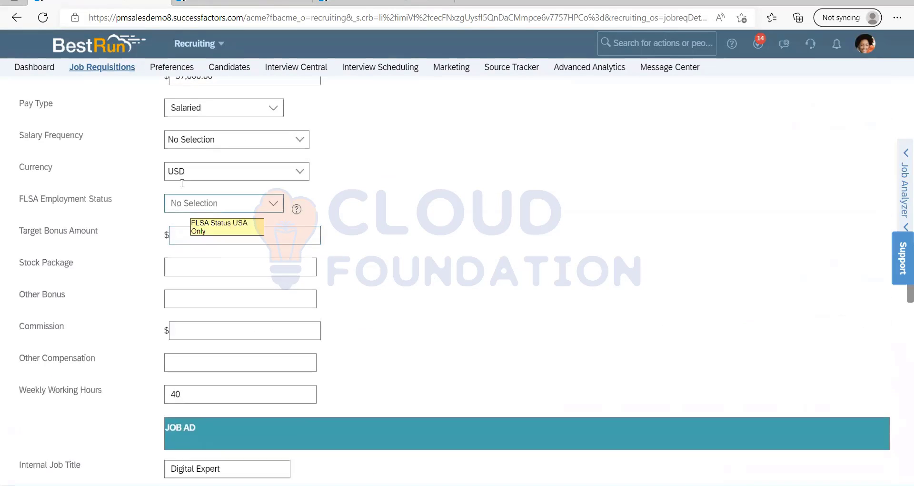
{"action": "scroll", "coordinate": [160, 225], "scroll_direction": "up", "scroll_amount": 6}
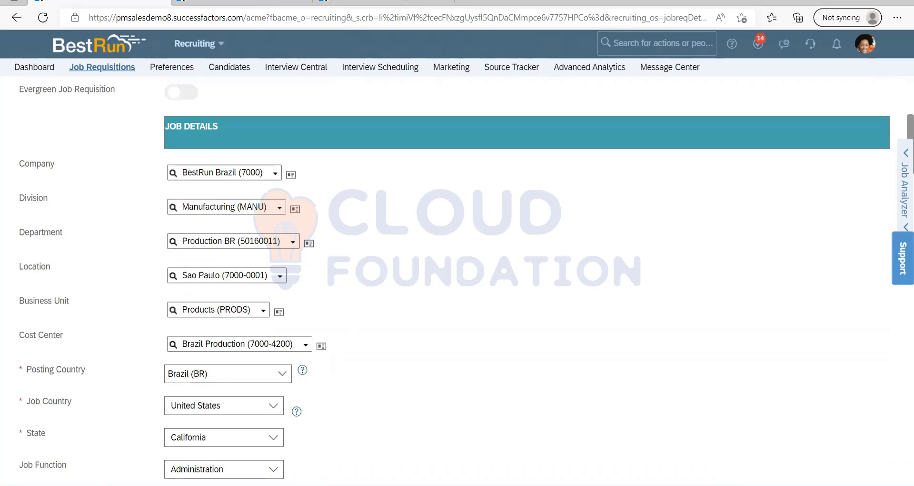
- Switch to the Notepad notes and highlight the text about completion of route map approval
{"action": "key", "text": "alt+Tab"}
{"action": "left_click", "coordinate": [186, 50]}
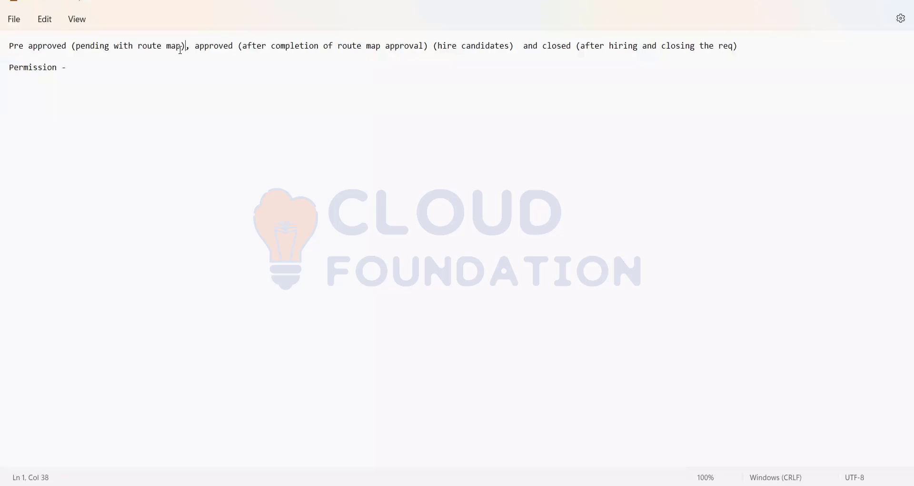
{"action": "left_click", "coordinate": [87, 71]}
{"action": "left_click", "coordinate": [224, 46]}
{"action": "left_click", "coordinate": [245, 46]}
{"action": "left_click_drag", "start_coordinate": [236, 46], "coordinate": [427, 46]}
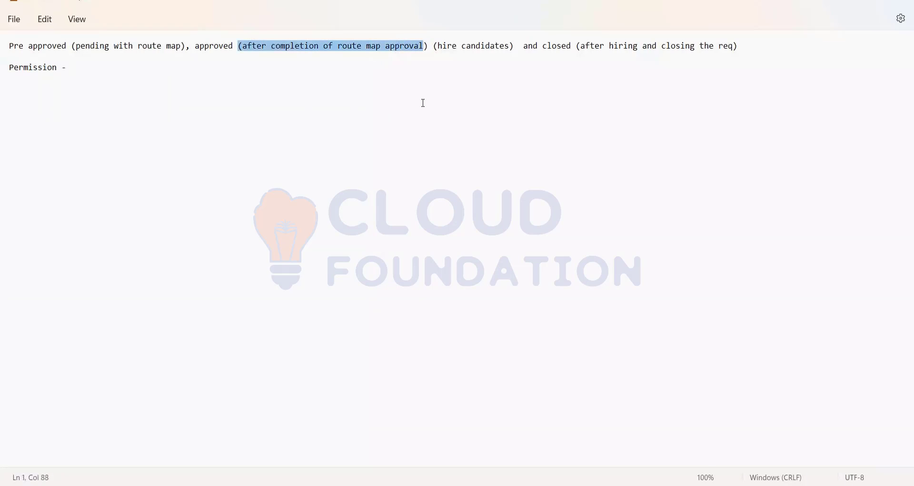
{"action": "left_click", "coordinate": [423, 102]}
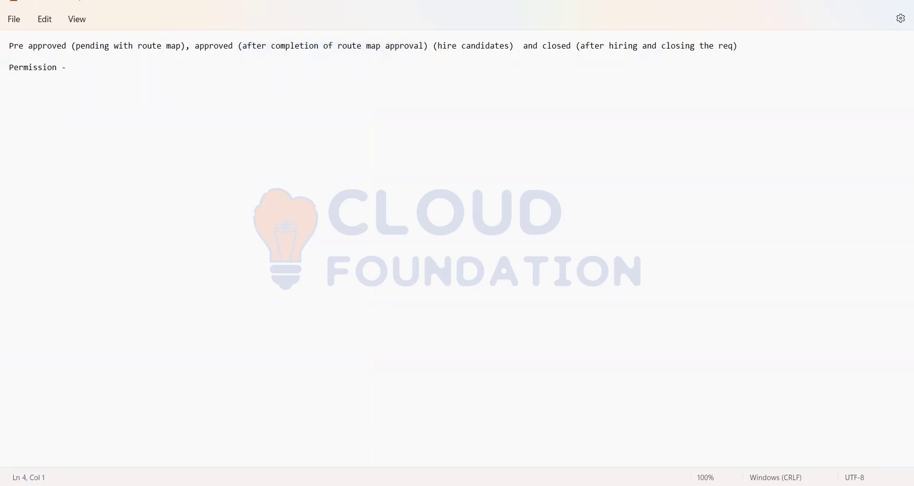
- Return to the Digital Expert requisition in the browser and examine its general information, job details and job description fields
{"action": "key", "text": "alt+Tab"}
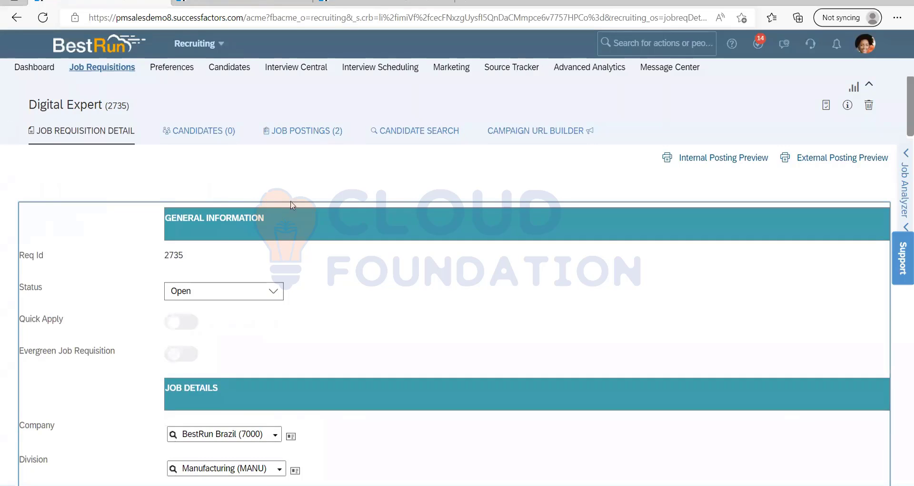
{"action": "scroll", "coordinate": [333, 286], "scroll_direction": "down", "scroll_amount": 8}
{"action": "scroll", "coordinate": [308, 261], "scroll_direction": "up", "scroll_amount": 5}
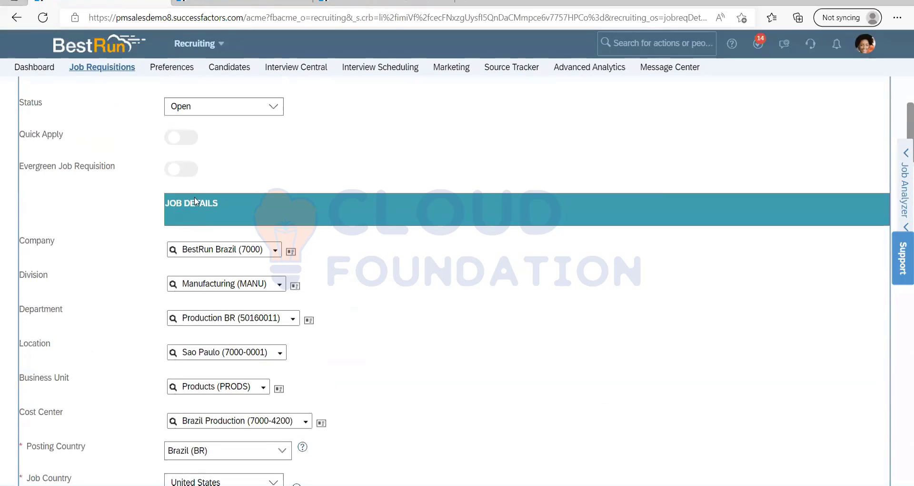
{"action": "scroll", "coordinate": [194, 196], "scroll_direction": "up", "scroll_amount": 2}
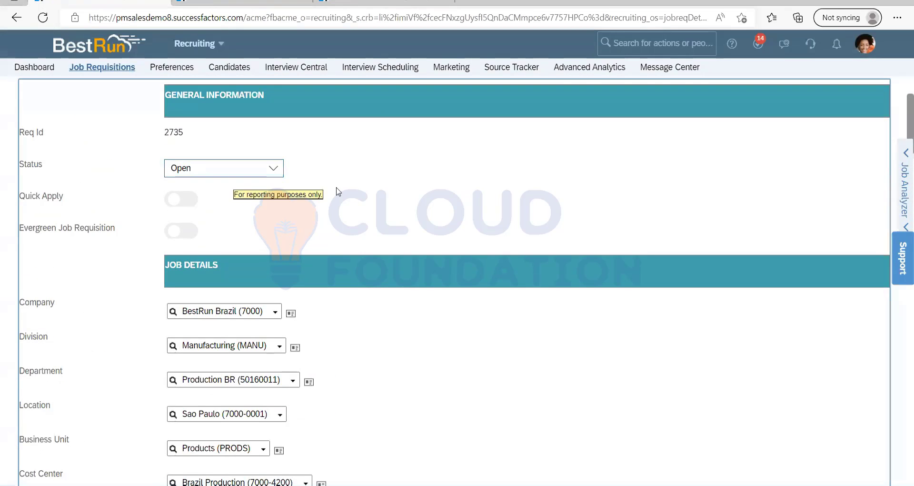
{"action": "scroll", "coordinate": [339, 214], "scroll_direction": "down", "scroll_amount": 15}
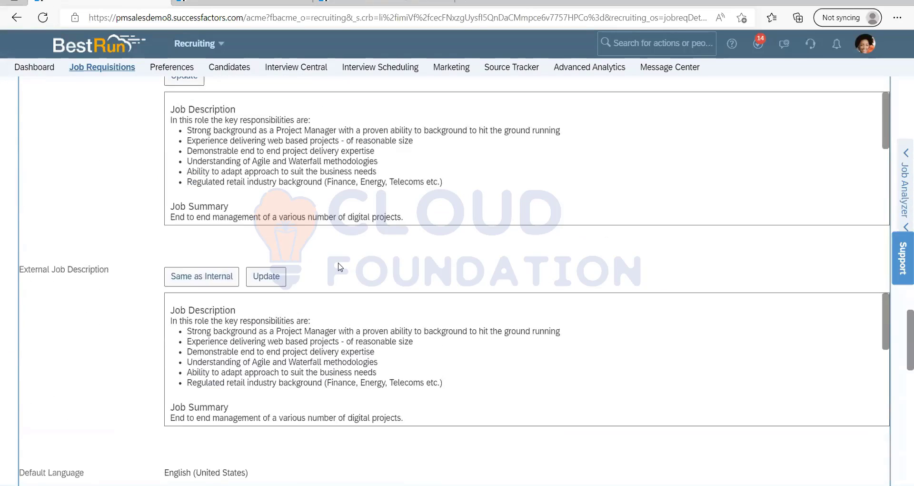
{"action": "scroll", "coordinate": [339, 215], "scroll_direction": "down", "scroll_amount": 5}
{"action": "scroll", "coordinate": [286, 181], "scroll_direction": "up", "scroll_amount": 20}
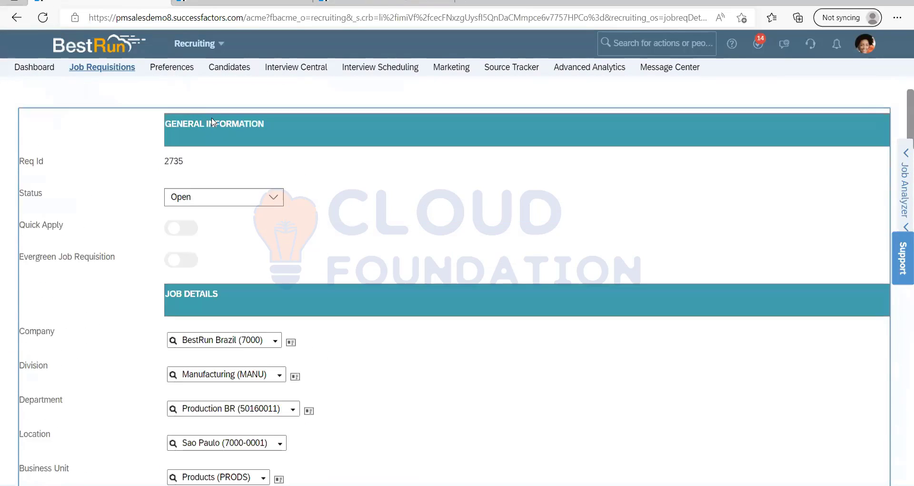
{"action": "scroll", "coordinate": [212, 122], "scroll_direction": "up", "scroll_amount": 2}
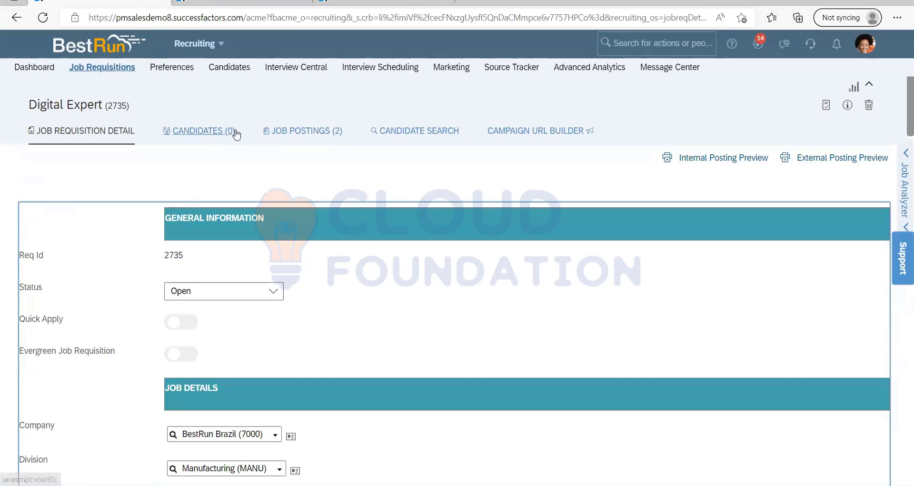
{"action": "scroll", "coordinate": [294, 321], "scroll_direction": "down", "scroll_amount": 3}
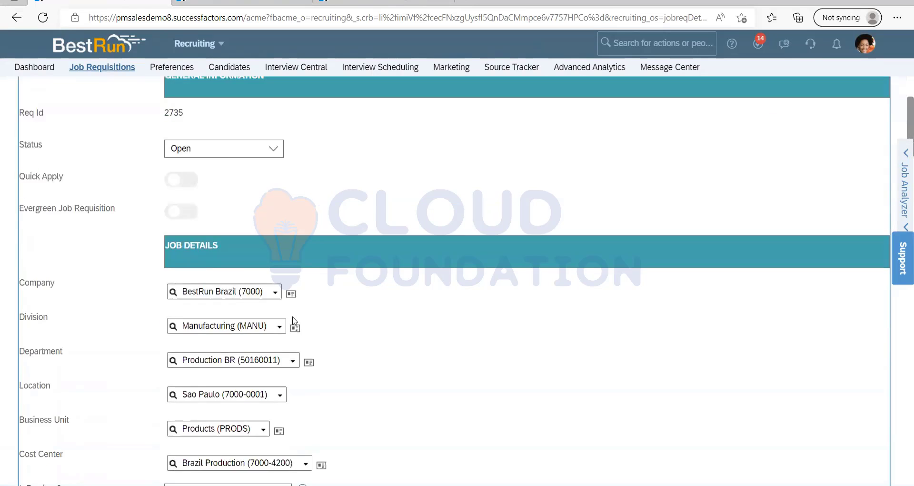
{"action": "scroll", "coordinate": [276, 310], "scroll_direction": "down", "scroll_amount": 4}
{"action": "scroll", "coordinate": [285, 295], "scroll_direction": "up", "scroll_amount": 7}
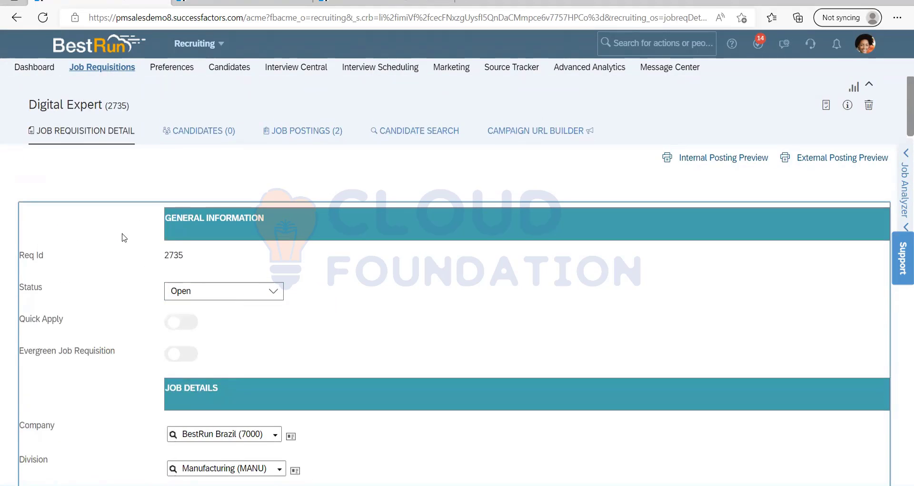
{"action": "scroll", "coordinate": [133, 241], "scroll_direction": "down", "scroll_amount": 3}
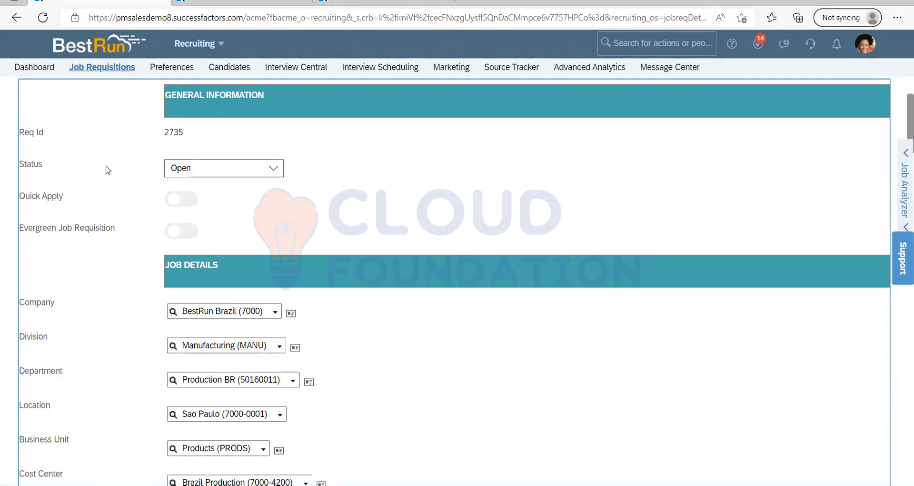
{"action": "scroll", "coordinate": [158, 285], "scroll_direction": "up", "scroll_amount": 1}
{"action": "scroll", "coordinate": [158, 284], "scroll_direction": "up", "scroll_amount": 3}
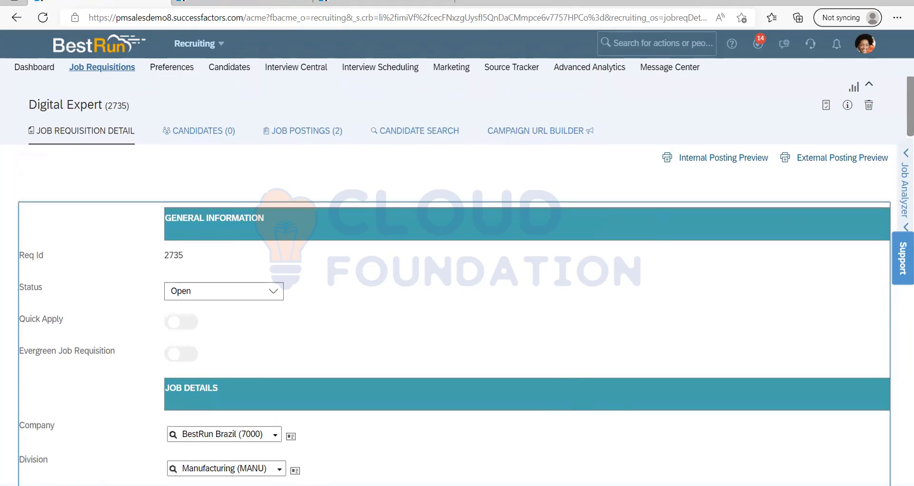
- Highlight the closed status in the Notepad notes and return to the Digital Expert requisition in the browser
{"action": "key", "text": "alt+Tab"}
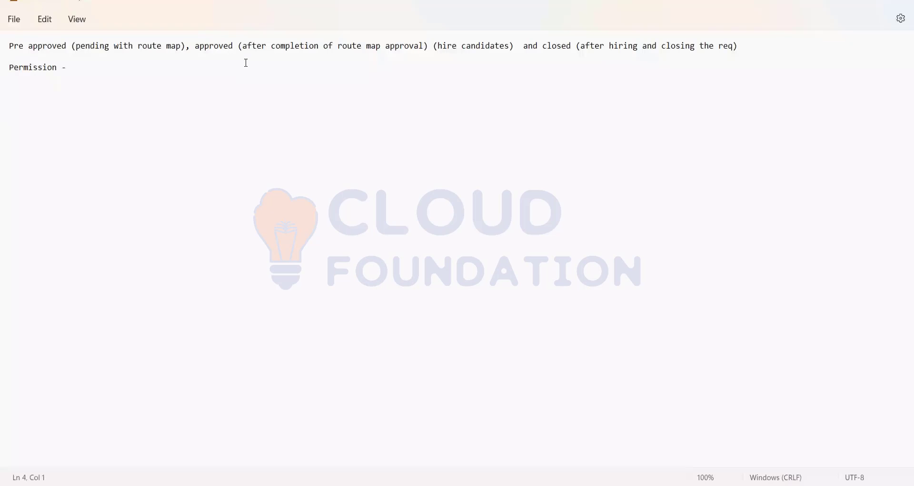
{"action": "left_click", "coordinate": [233, 46]}
{"action": "left_click", "coordinate": [394, 43]}
{"action": "left_click", "coordinate": [483, 53]}
{"action": "left_click", "coordinate": [483, 47]}
{"action": "left_click_drag", "start_coordinate": [547, 46], "coordinate": [739, 67]}
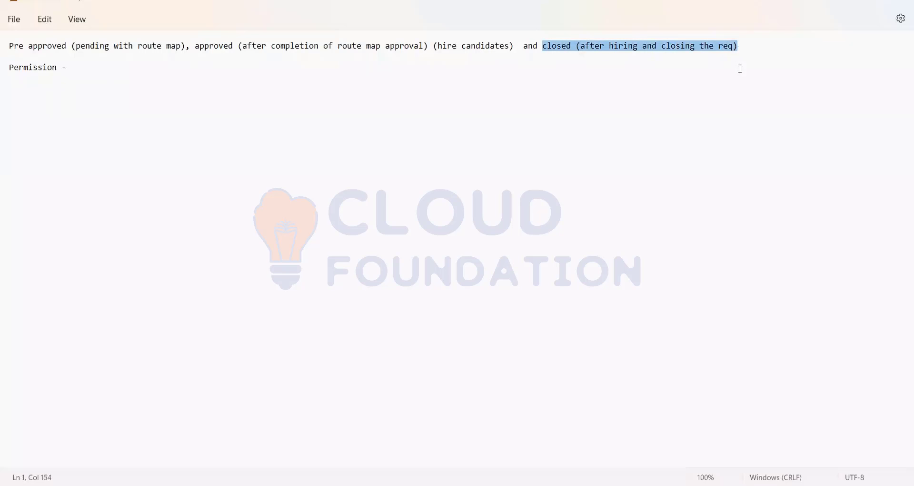
{"action": "key", "text": "ctrl+End"}
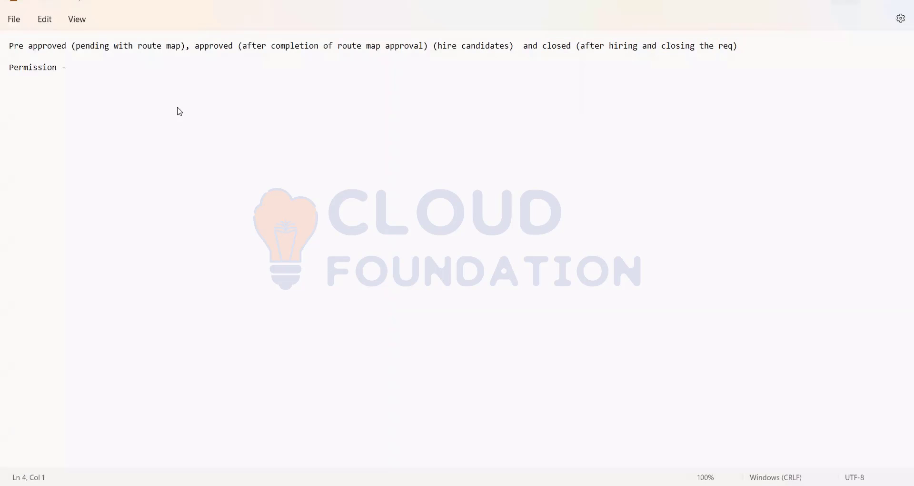
{"action": "key", "text": "alt+Tab"}
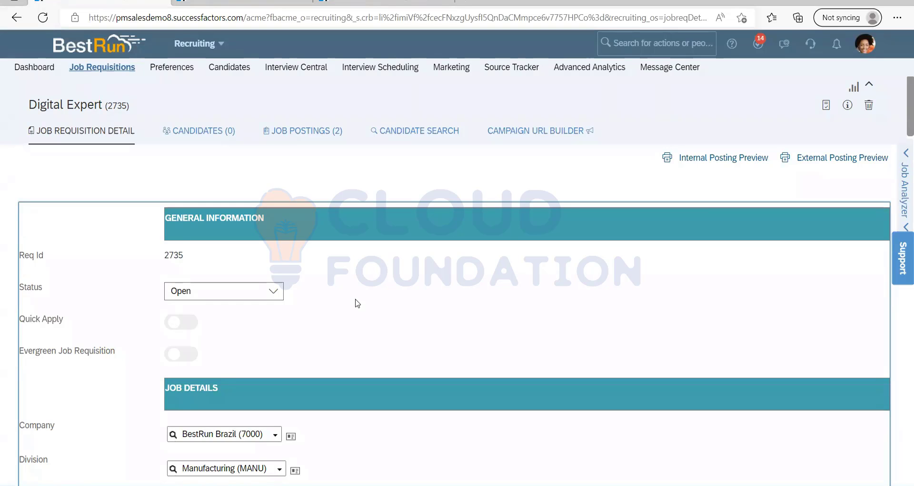
- Look through the Digital Expert requisition's salary and benefits fields and its internal and external job descriptions
{"action": "scroll", "coordinate": [357, 303], "scroll_direction": "down", "scroll_amount": 15}
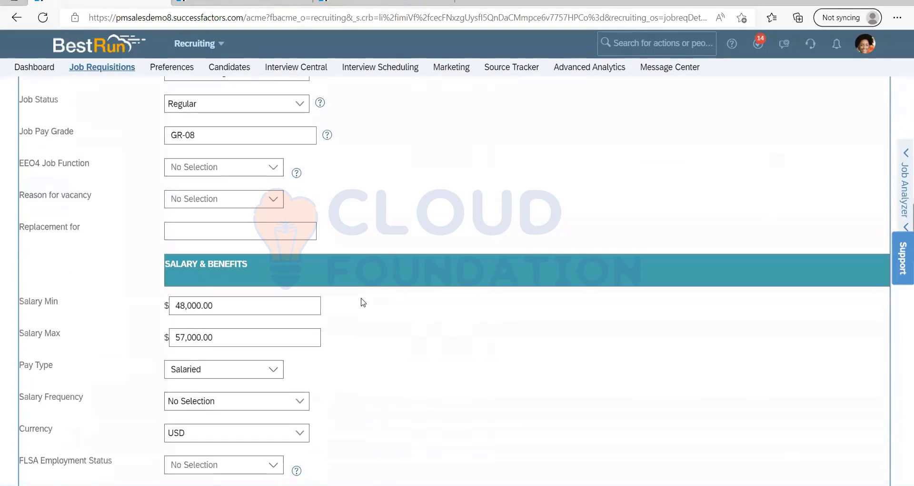
{"action": "scroll", "coordinate": [458, 249], "scroll_direction": "down", "scroll_amount": 10}
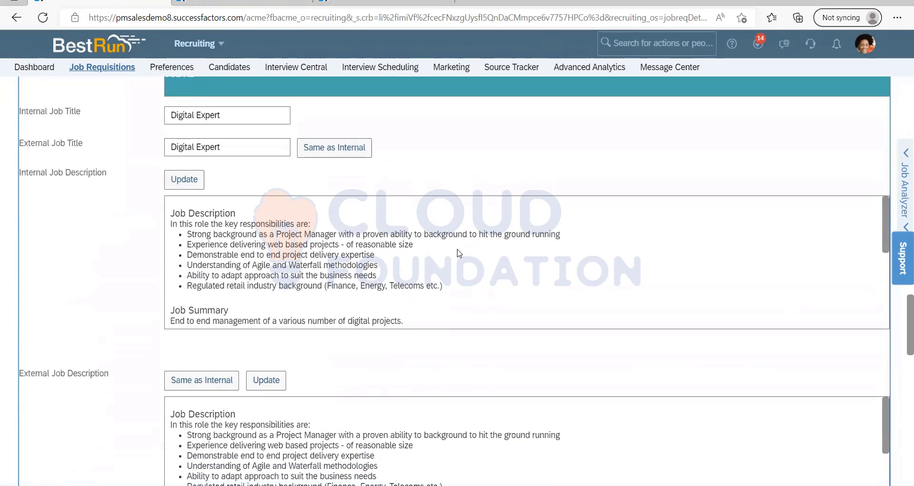
{"action": "scroll", "coordinate": [458, 253], "scroll_direction": "down", "scroll_amount": 10}
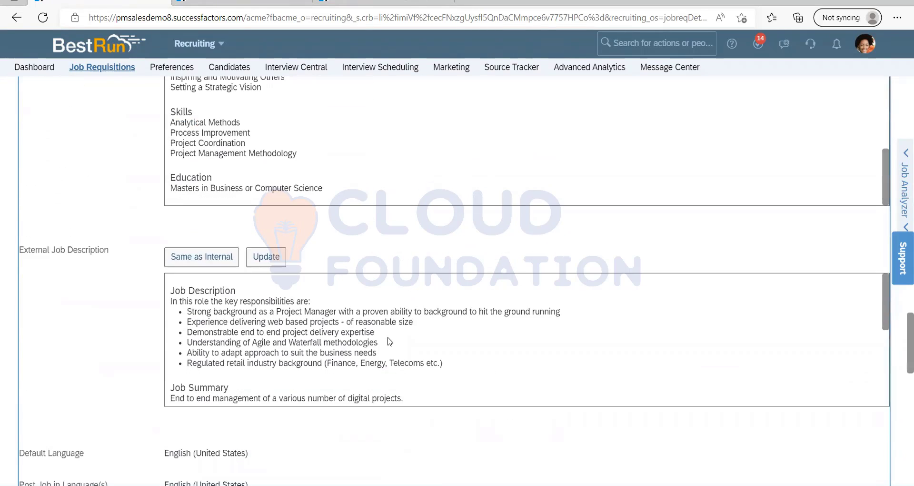
{"action": "scroll", "coordinate": [560, 350], "scroll_direction": "down", "scroll_amount": 10}
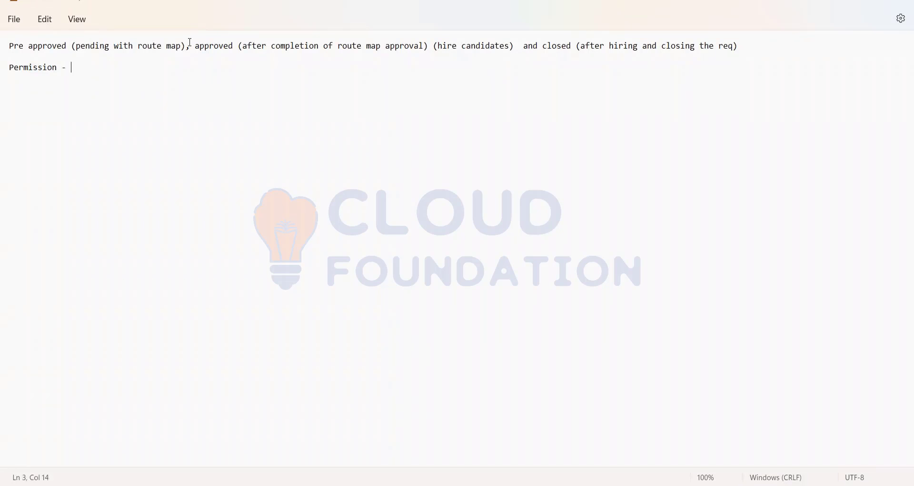
- Switch to the Notepad notes and highlight the text "Pre approved (pending with route map)"
{"action": "left_click_drag", "start_coordinate": [187, 46], "coordinate": [9, 46]}
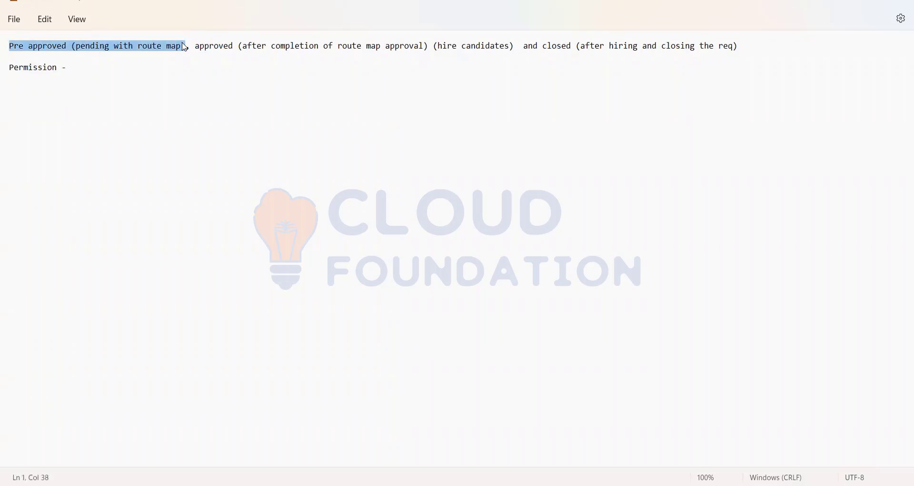
{"action": "left_click_drag", "start_coordinate": [190, 46], "coordinate": [9, 45]}
{"action": "left_click", "coordinate": [67, 46]}
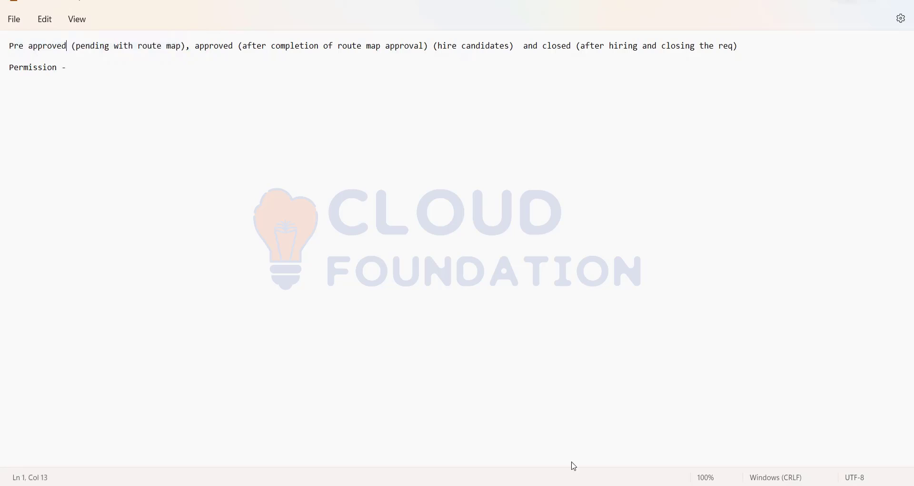
- Switch to JRDM_Starter.xml in Notepad++ and examine where the field definitions end and the first "none" field-permission block begins
{"action": "key", "text": "alt+Tab"}
{"action": "key", "text": "alt+Tab"}
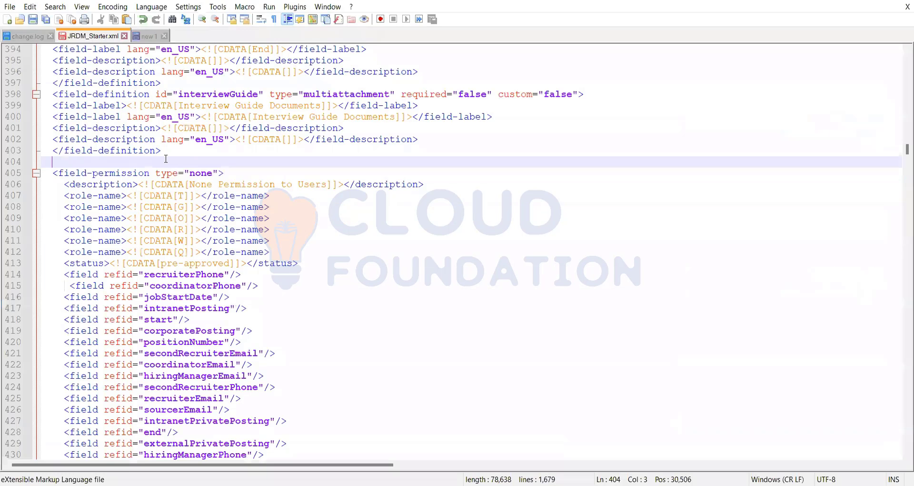
{"action": "left_click_drag", "start_coordinate": [167, 158], "coordinate": [20, 49]}
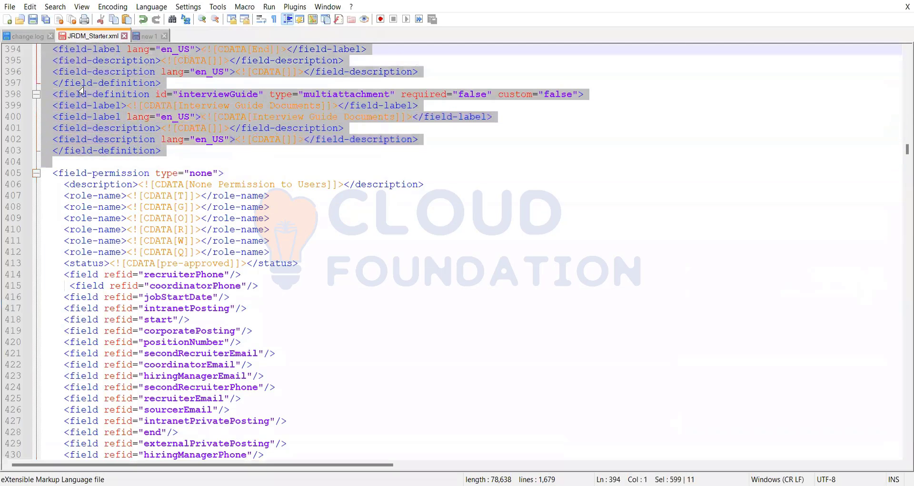
{"action": "left_click", "coordinate": [175, 155]}
{"action": "scroll", "coordinate": [84, 174], "scroll_direction": "down", "scroll_amount": 1}
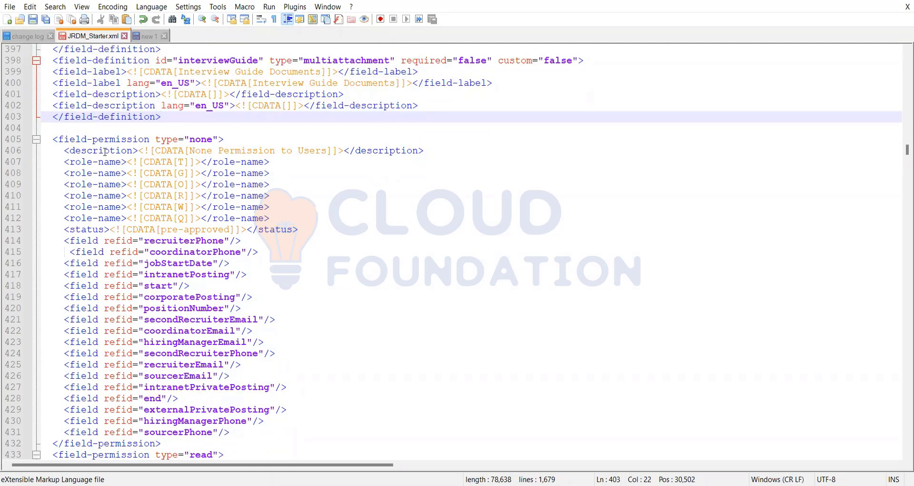
{"action": "scroll", "coordinate": [143, 167], "scroll_direction": "down", "scroll_amount": 1}
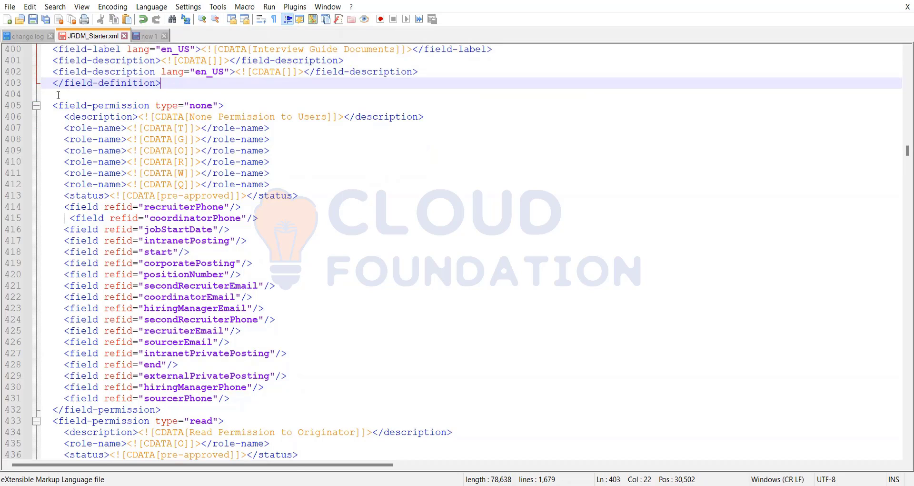
{"action": "left_click", "coordinate": [87, 93]}
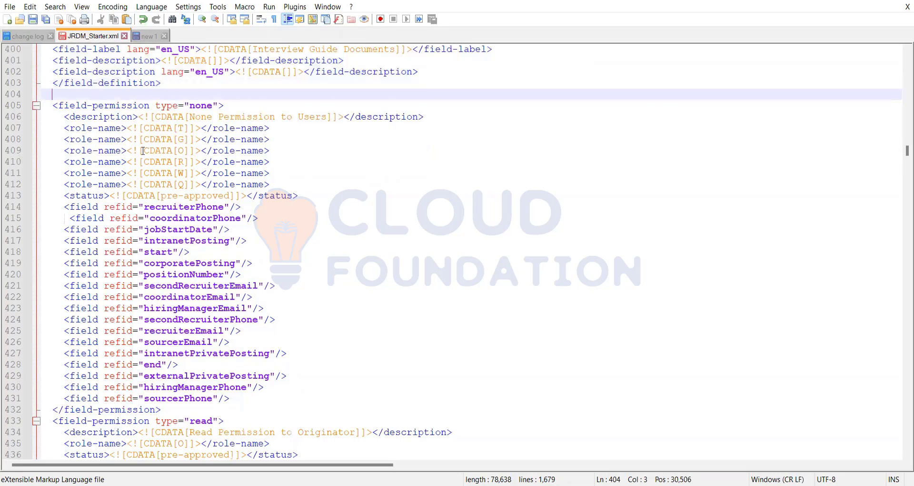
- Return to the Digital Expert requisition in the browser and show the available options of its Status field
{"action": "key", "text": "alt+Tab"}
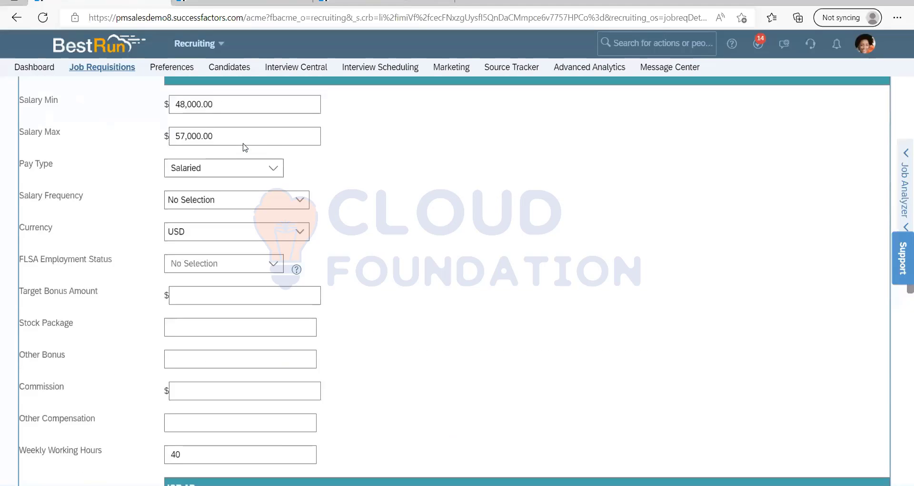
{"action": "scroll", "coordinate": [245, 147], "scroll_direction": "up", "scroll_amount": 10}
{"action": "scroll", "coordinate": [245, 147], "scroll_direction": "up", "scroll_amount": 3}
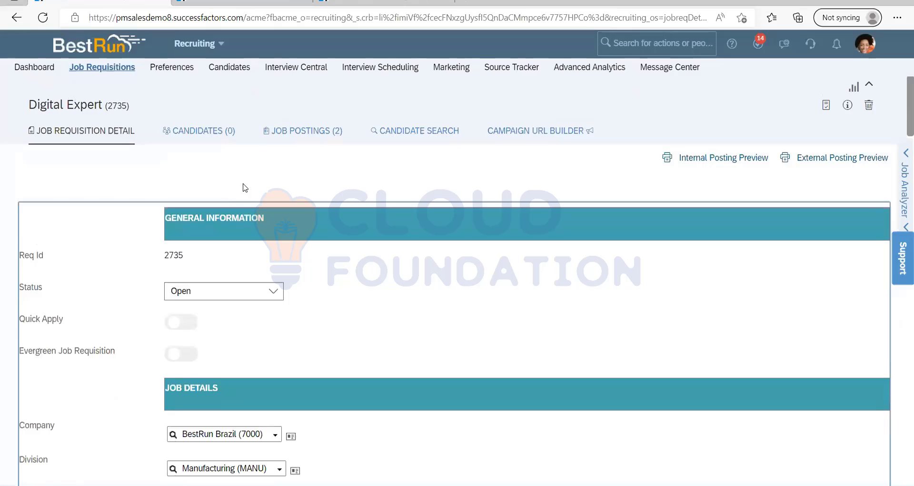
{"action": "left_click", "coordinate": [279, 292]}
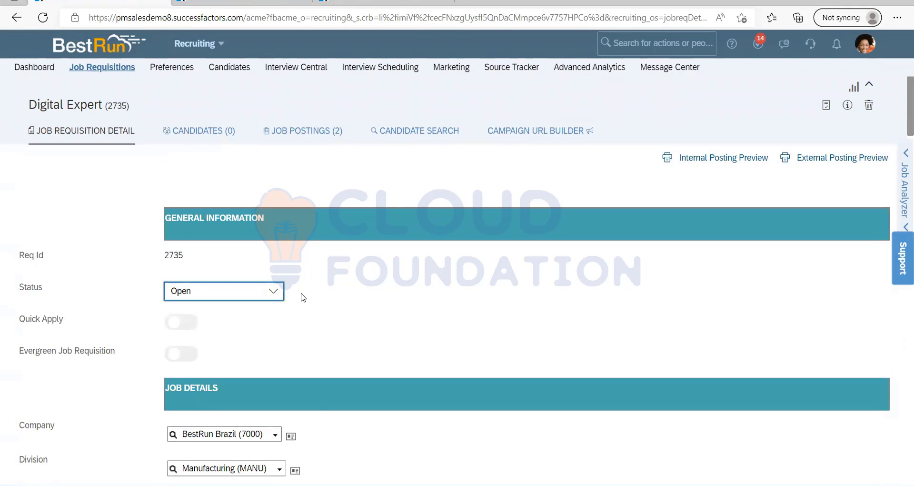
{"action": "left_click", "coordinate": [274, 291]}
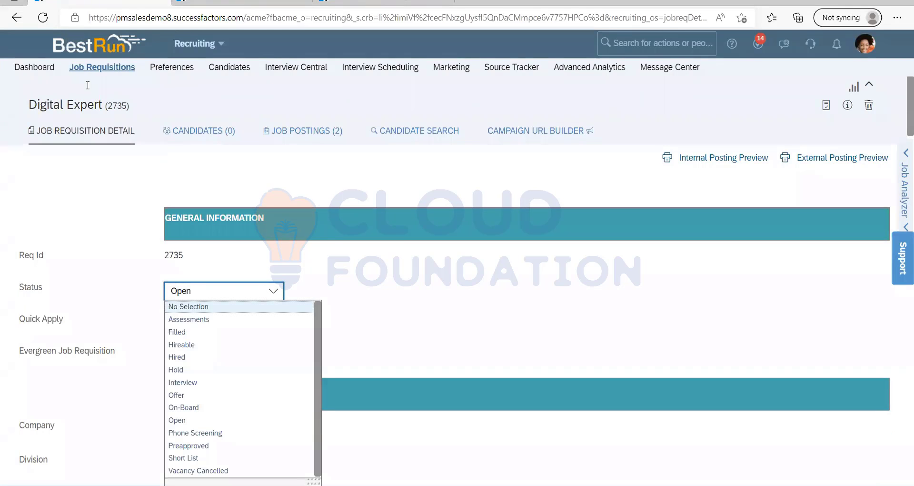
- Switch back to JRDM_Starter.xml in Notepad++ and look through the none and read field-permission blocks for the pre-approved status
{"action": "key", "text": "alt+Tab"}
{"action": "left_click", "coordinate": [192, 196]}
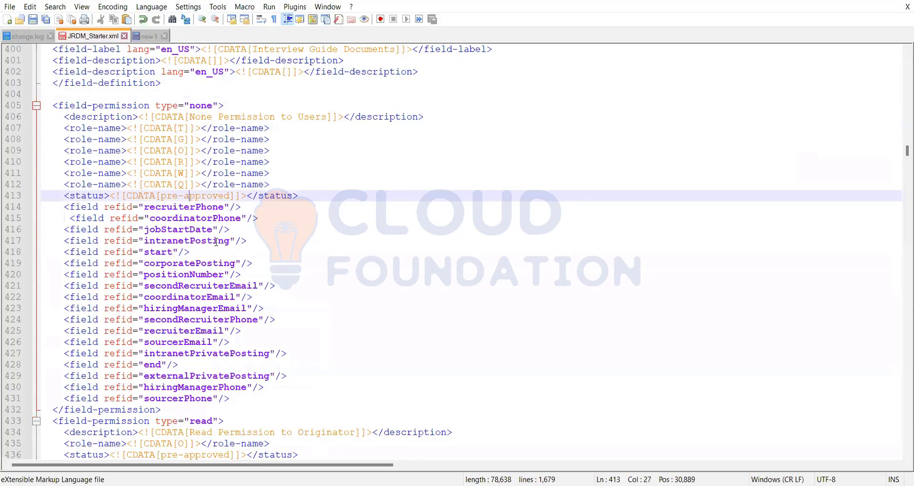
{"action": "scroll", "coordinate": [194, 219], "scroll_direction": "down", "scroll_amount": 13}
{"action": "scroll", "coordinate": [196, 243], "scroll_direction": "down", "scroll_amount": 9}
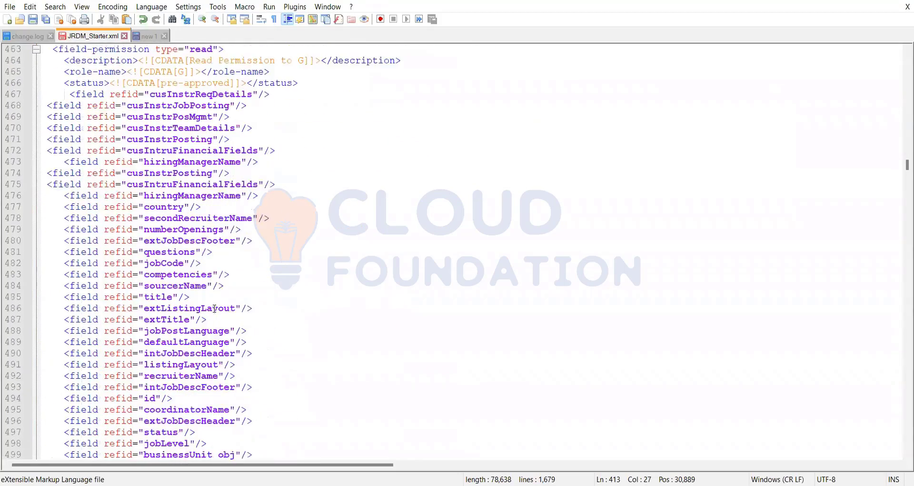
{"action": "scroll", "coordinate": [232, 290], "scroll_direction": "up", "scroll_amount": 19}
{"action": "scroll", "coordinate": [232, 290], "scroll_direction": "up", "scroll_amount": 16}
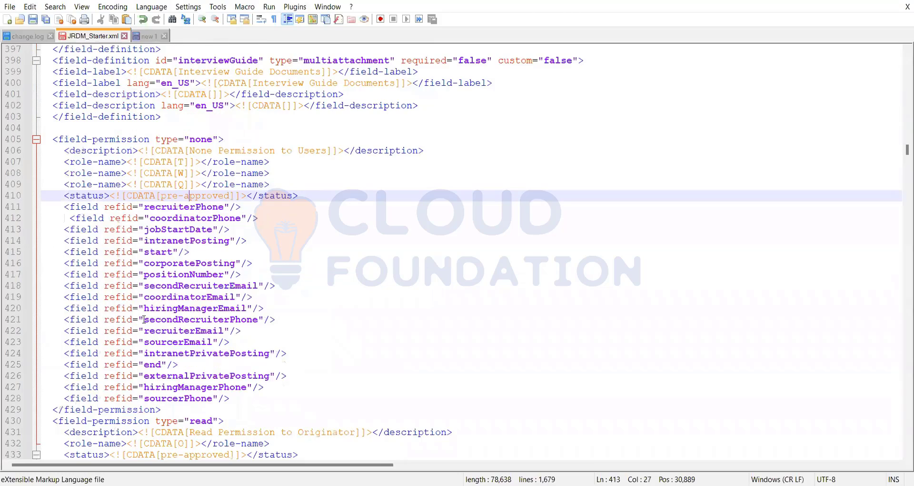
{"action": "scroll", "coordinate": [192, 143], "scroll_direction": "down", "scroll_amount": 13}
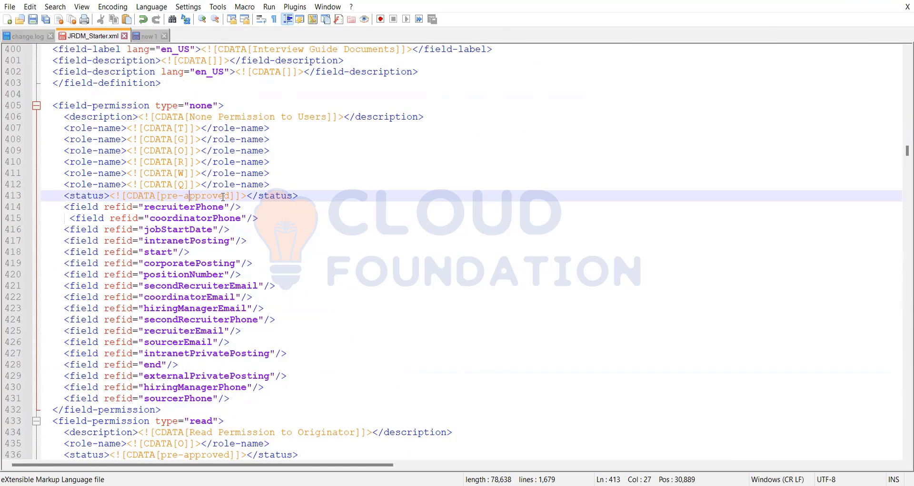
- Highlight the pre-approved status value in the "None Permission to Users" block to point it out
{"action": "left_click_drag", "start_coordinate": [229, 195], "coordinate": [162, 192]}
{"action": "left_click", "coordinate": [263, 217]}
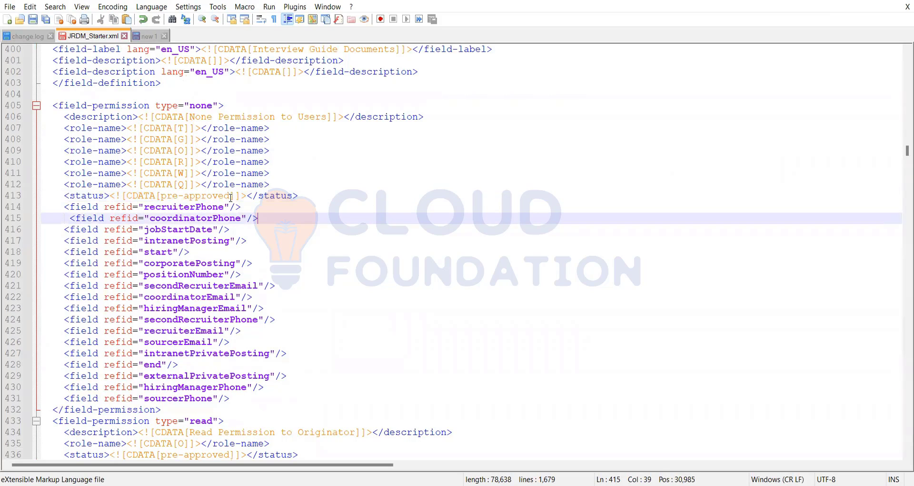
{"action": "left_click", "coordinate": [231, 195]}
{"action": "left_click_drag", "start_coordinate": [231, 195], "coordinate": [161, 195]}
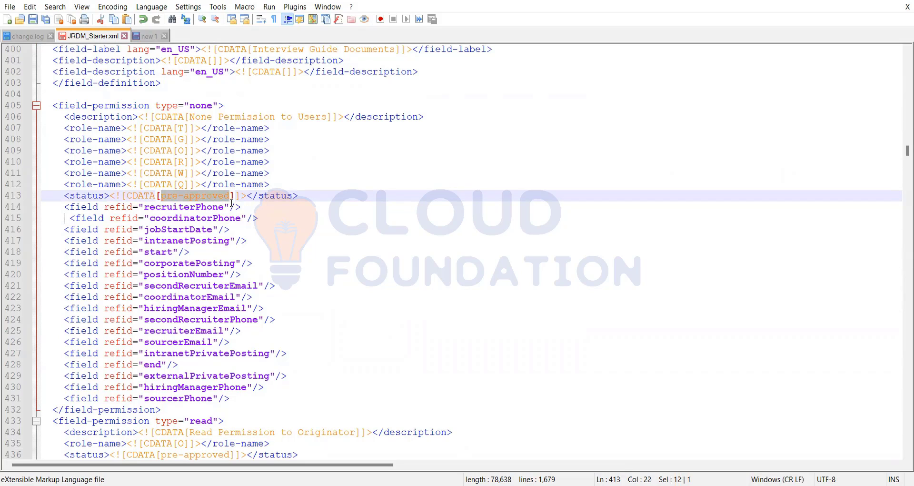
{"action": "left_click", "coordinate": [232, 196]}
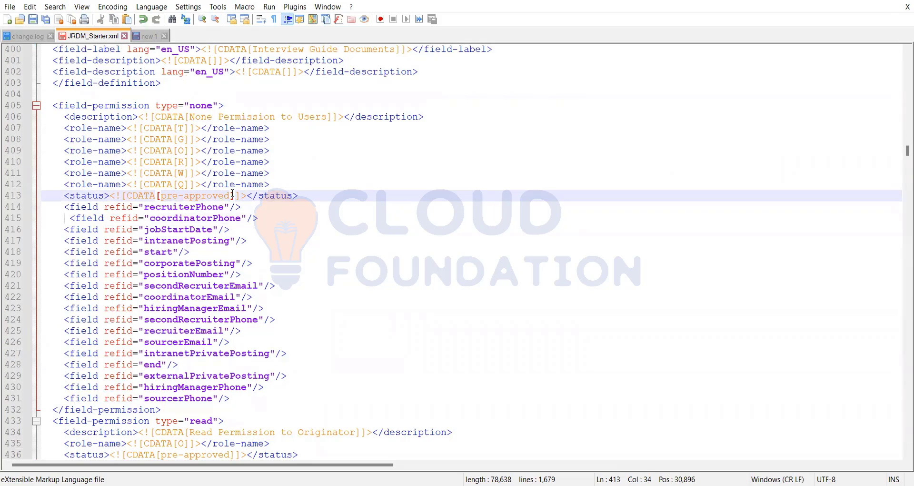
{"action": "left_click_drag", "start_coordinate": [252, 194], "coordinate": [140, 188]}
{"action": "left_click", "coordinate": [253, 217]}
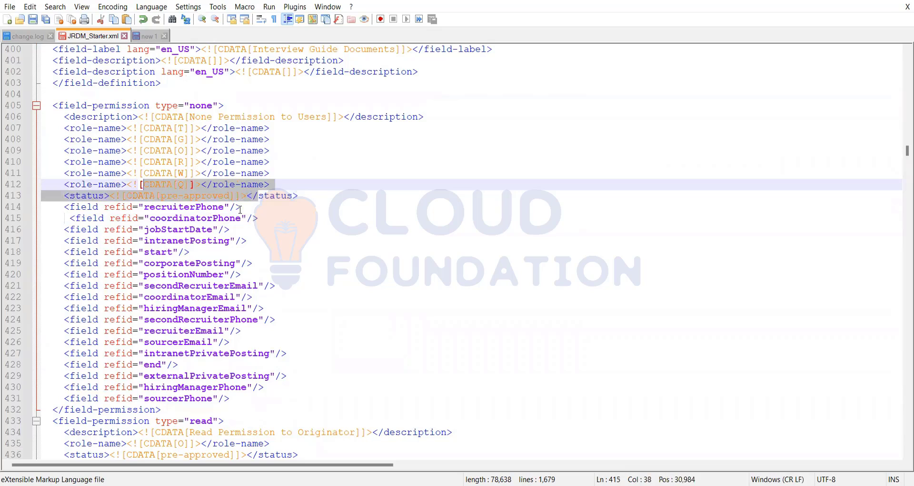
{"action": "left_click_drag", "start_coordinate": [231, 196], "coordinate": [164, 192]}
{"action": "left_click", "coordinate": [264, 220]}
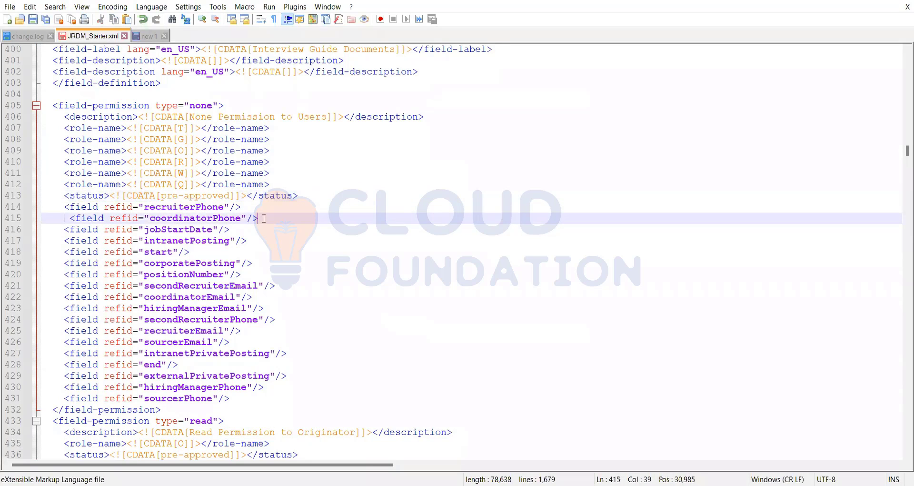
{"action": "left_click_drag", "start_coordinate": [229, 195], "coordinate": [162, 194]}
{"action": "left_click", "coordinate": [221, 202]}
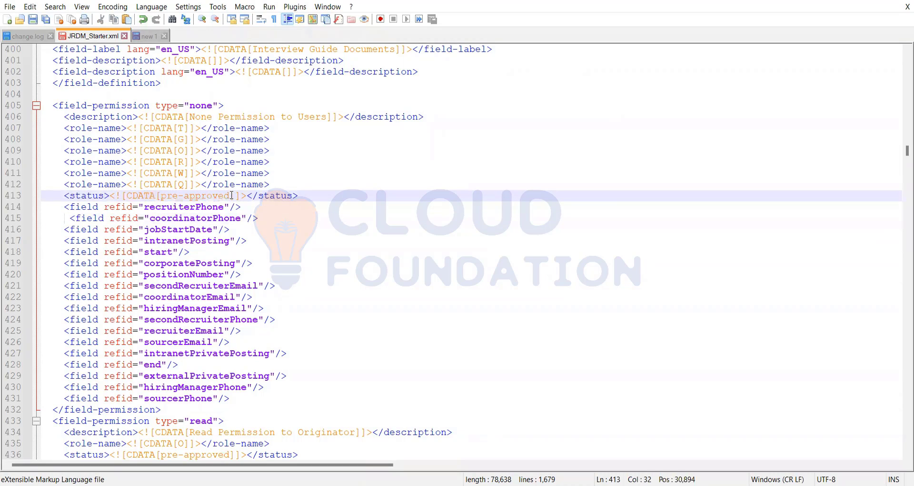
{"action": "left_click_drag", "start_coordinate": [231, 195], "coordinate": [164, 193]}
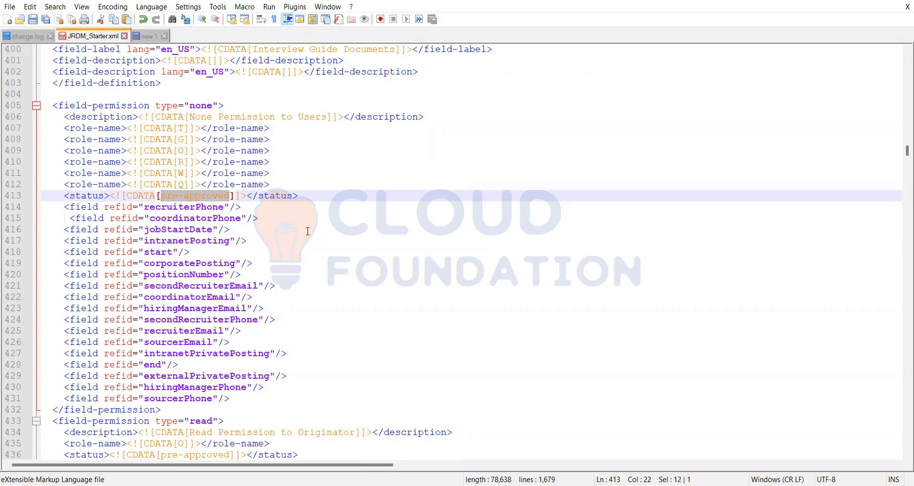
{"action": "left_click", "coordinate": [307, 230]}
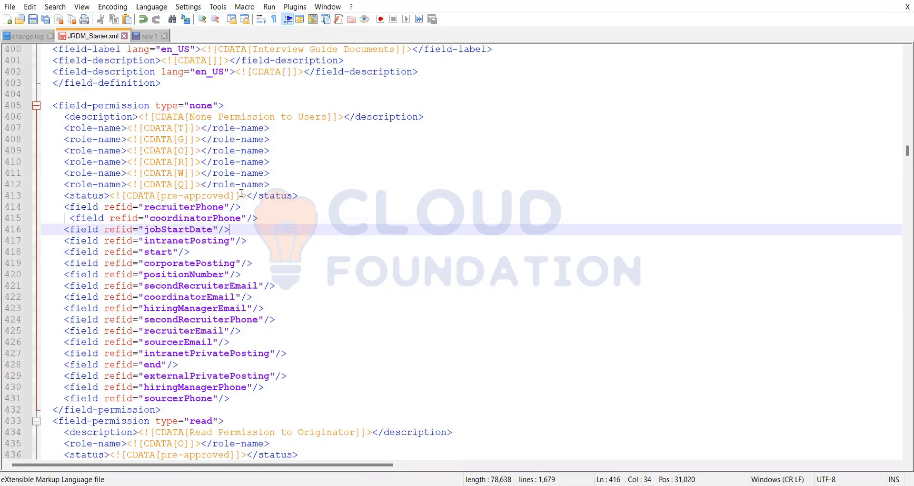
{"action": "left_click_drag", "start_coordinate": [230, 196], "coordinate": [162, 197]}
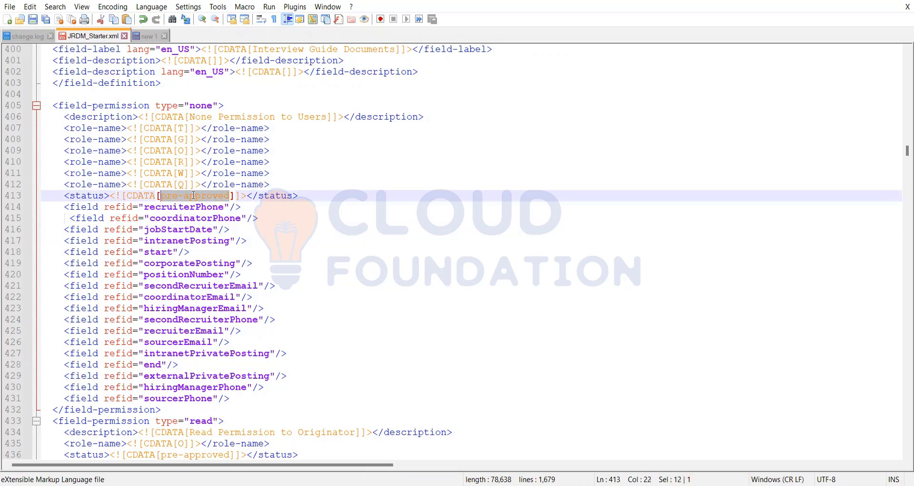
{"action": "left_click", "coordinate": [280, 211]}
{"action": "left_click_drag", "start_coordinate": [230, 196], "coordinate": [163, 194]}
{"action": "left_click", "coordinate": [175, 196]}
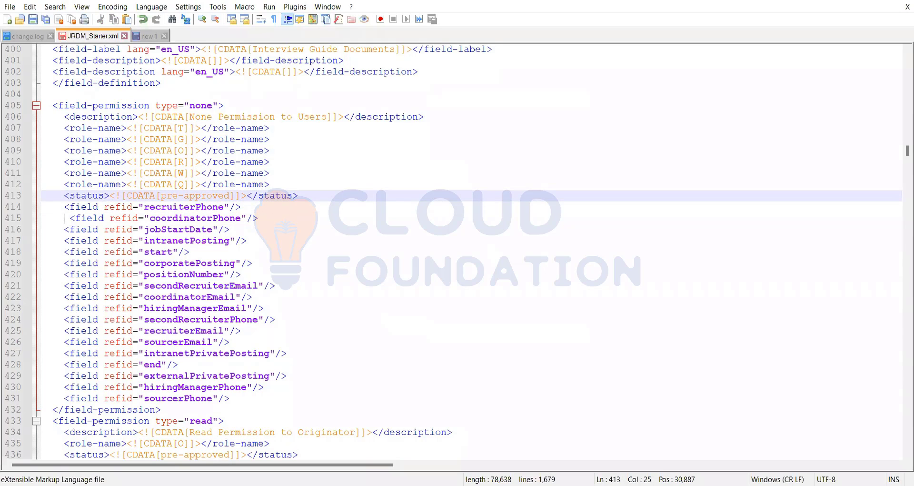
- Switch to the Notepad notes and highlight the words "Pre approved"
{"action": "key", "text": "alt+Tab"}
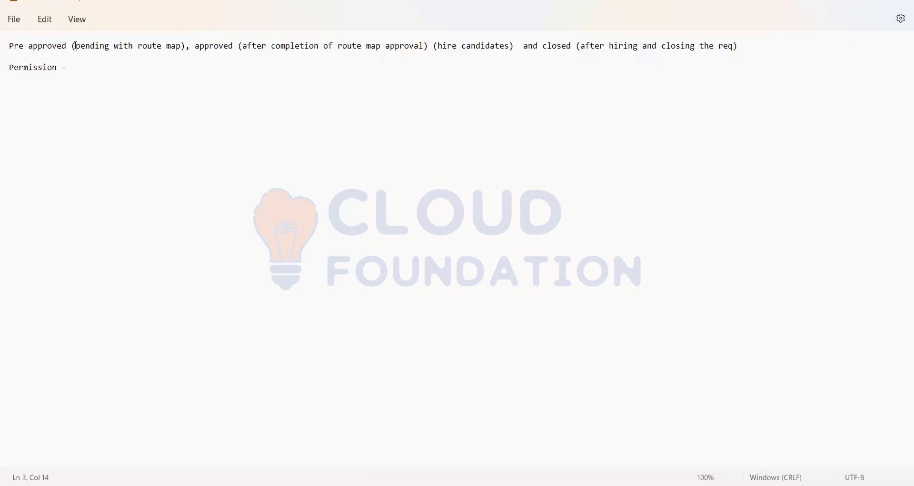
{"action": "left_click", "coordinate": [74, 46]}
{"action": "left_click_drag", "start_coordinate": [68, 46], "coordinate": [9, 46]}
{"action": "left_click", "coordinate": [71, 60]}
- Return to JRDM_Starter.xml in Notepad++ and highlight the none-permission field list from recruiterPhone to sourcerPhone
{"action": "key", "text": "alt+Tab"}
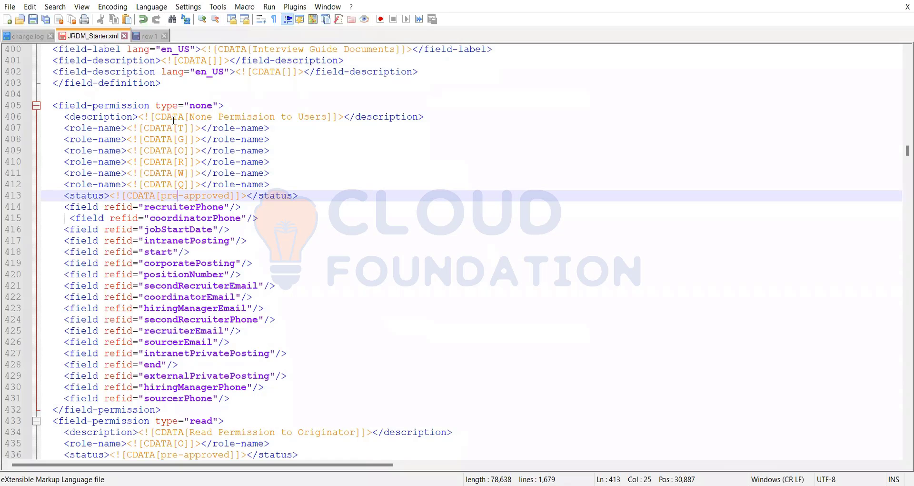
{"action": "scroll", "coordinate": [190, 176], "scroll_direction": "up", "scroll_amount": 1}
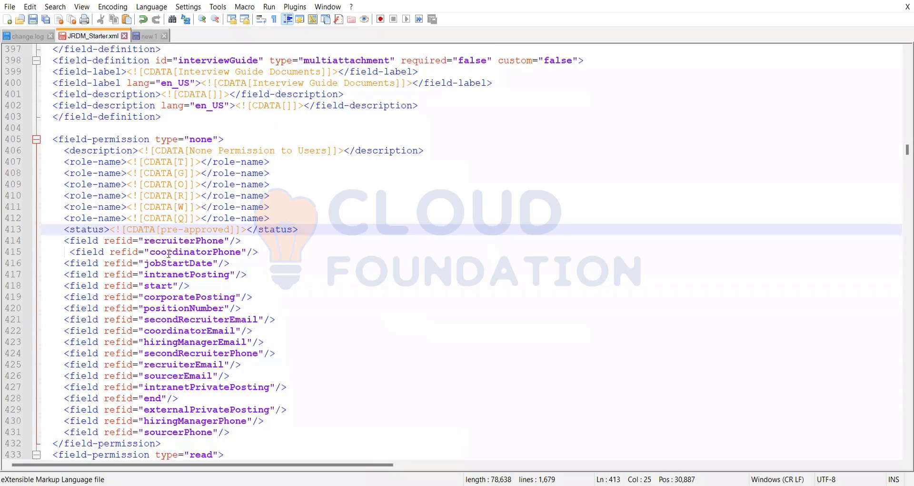
{"action": "scroll", "coordinate": [240, 393], "scroll_direction": "down", "scroll_amount": 1}
{"action": "left_click_drag", "start_coordinate": [240, 398], "coordinate": [34, 210]}
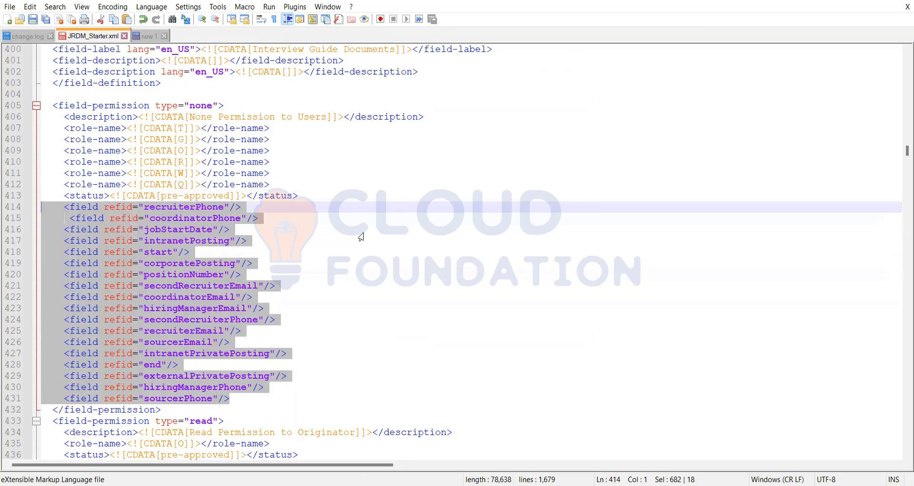
{"action": "left_click", "coordinate": [361, 232]}
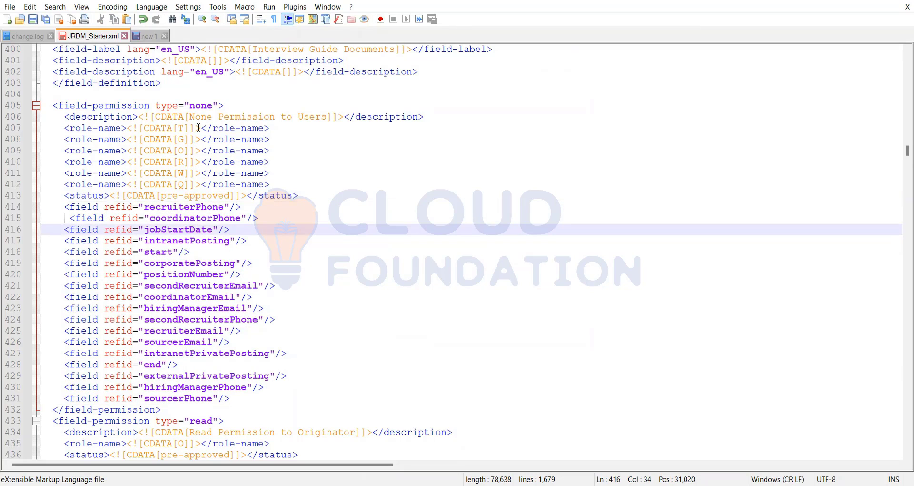
{"action": "scroll", "coordinate": [207, 172], "scroll_direction": "down", "scroll_amount": 3}
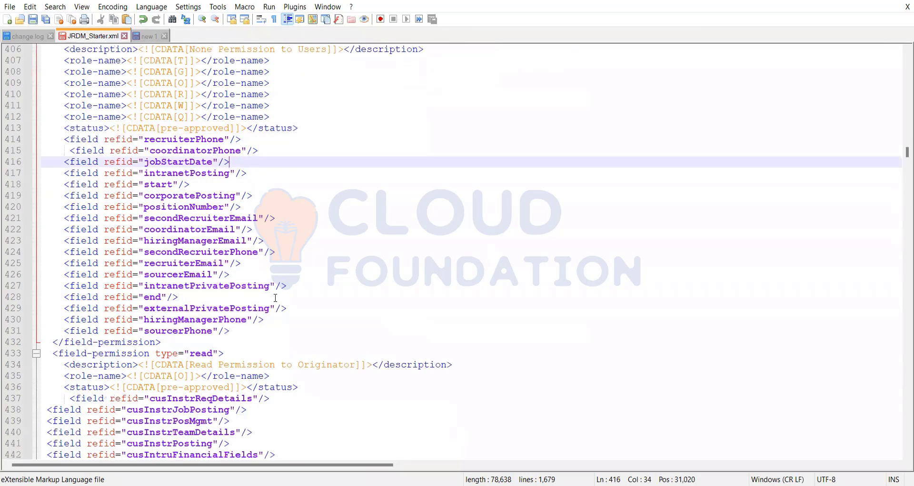
- Highlight the permission type "none" in the "None Permission to Users" block and place the cursor in its description
{"action": "scroll", "coordinate": [210, 222], "scroll_direction": "up", "scroll_amount": 6}
{"action": "scroll", "coordinate": [211, 222], "scroll_direction": "down", "scroll_amount": 1}
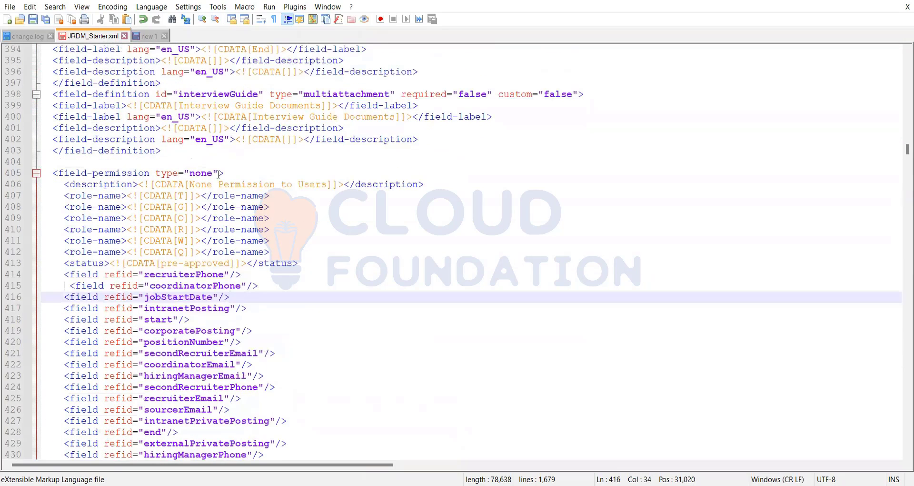
{"action": "left_click_drag", "start_coordinate": [213, 172], "coordinate": [193, 172]}
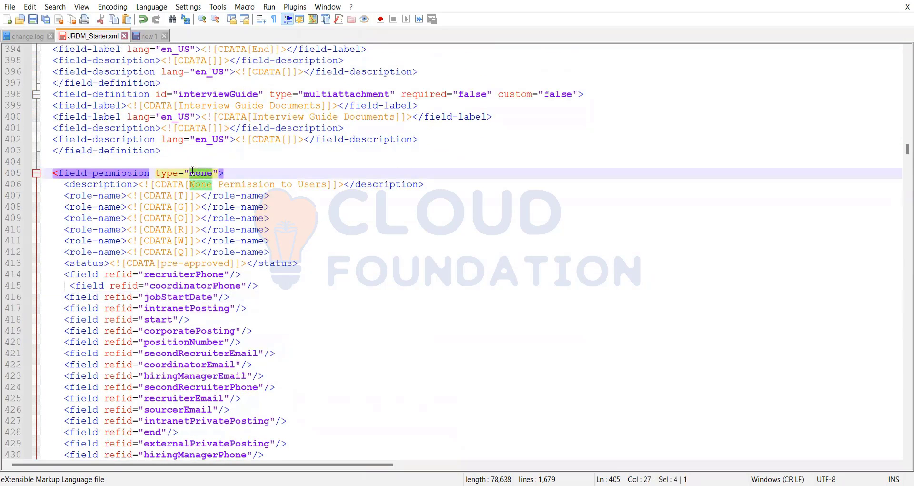
{"action": "left_click", "coordinate": [176, 196]}
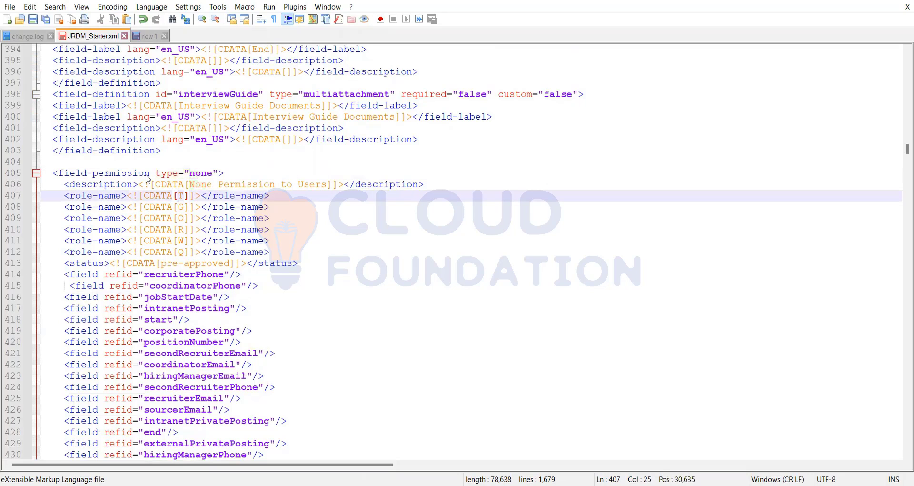
{"action": "double_click", "coordinate": [195, 173]}
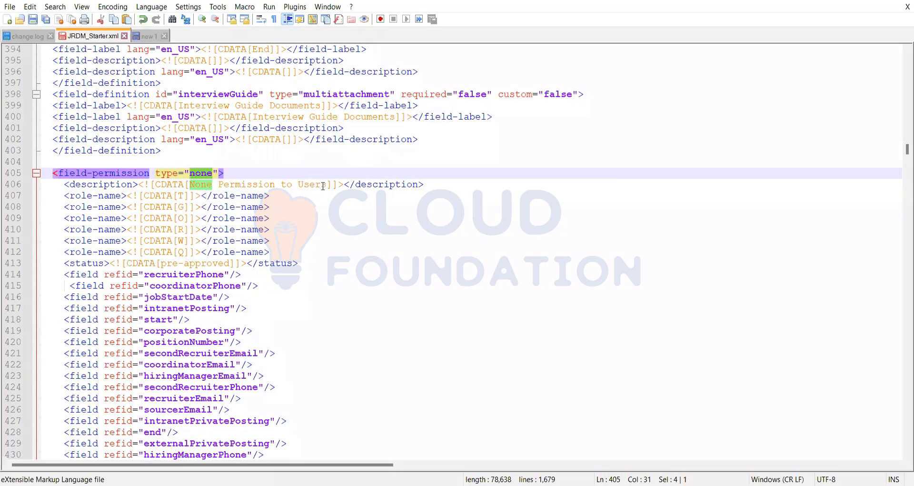
{"action": "left_click", "coordinate": [262, 185]}
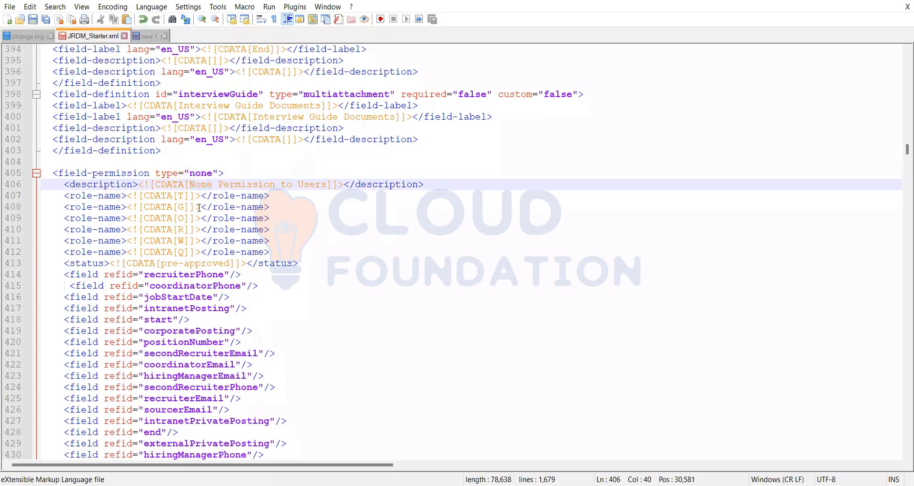
- Point out the roles T, G, O, R, W and Q one by one, and select all their role-name lines in the none-permission block
{"action": "left_click", "coordinate": [185, 196]}
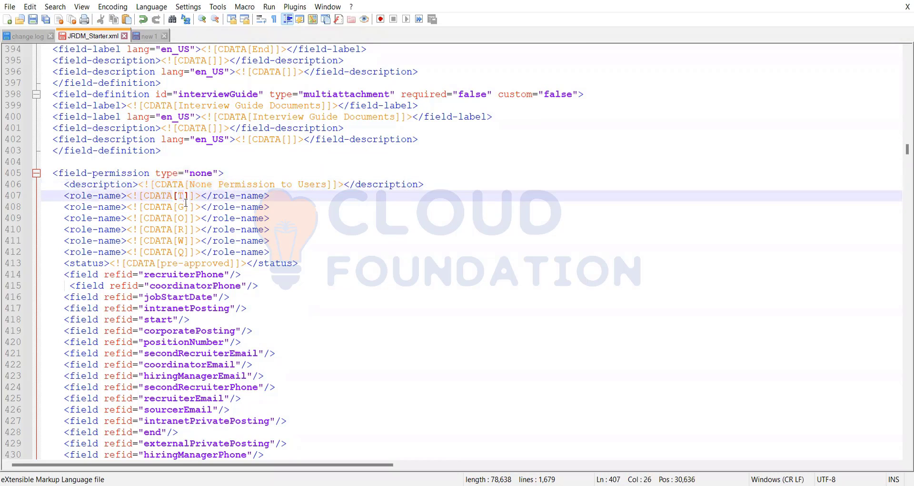
{"action": "left_click", "coordinate": [185, 203]}
{"action": "left_click", "coordinate": [184, 218]}
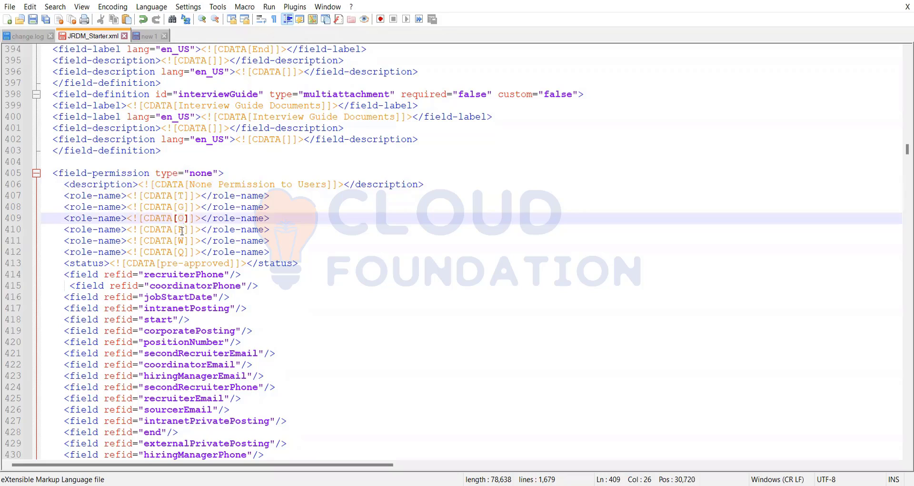
{"action": "left_click", "coordinate": [182, 230]}
{"action": "left_click", "coordinate": [185, 242]}
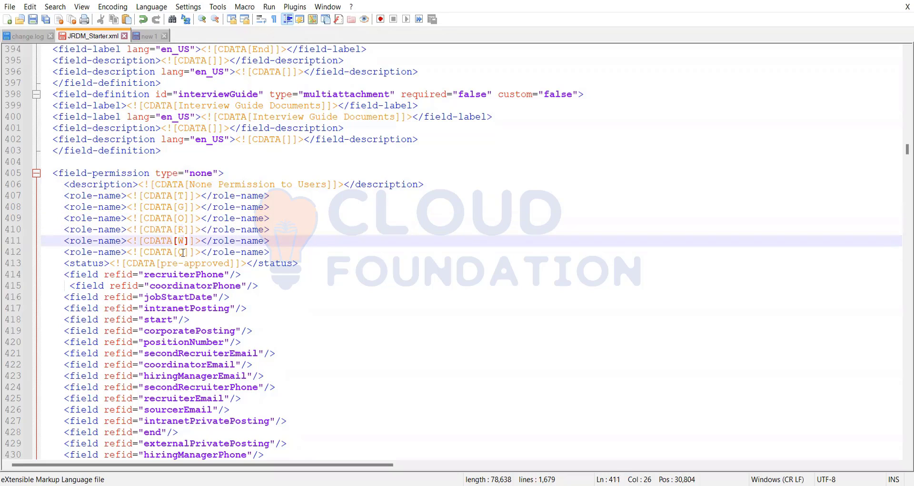
{"action": "left_click", "coordinate": [184, 252]}
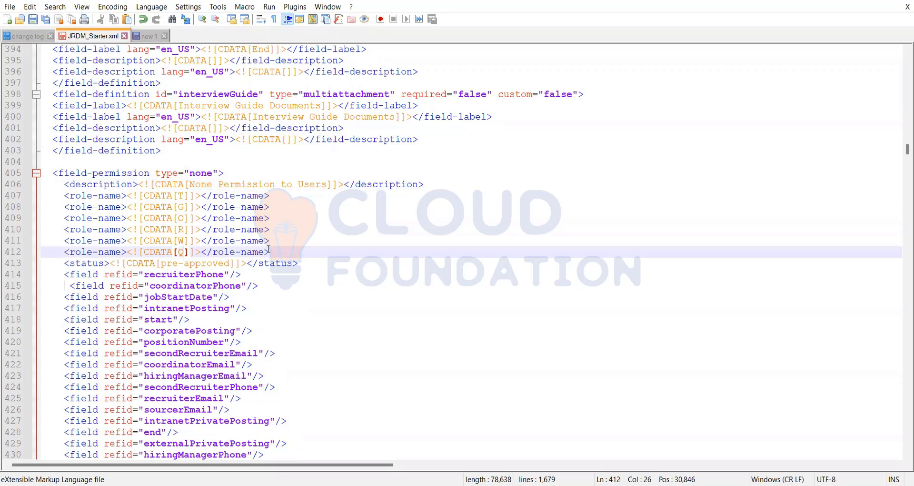
{"action": "left_click_drag", "start_coordinate": [269, 248], "coordinate": [38, 196]}
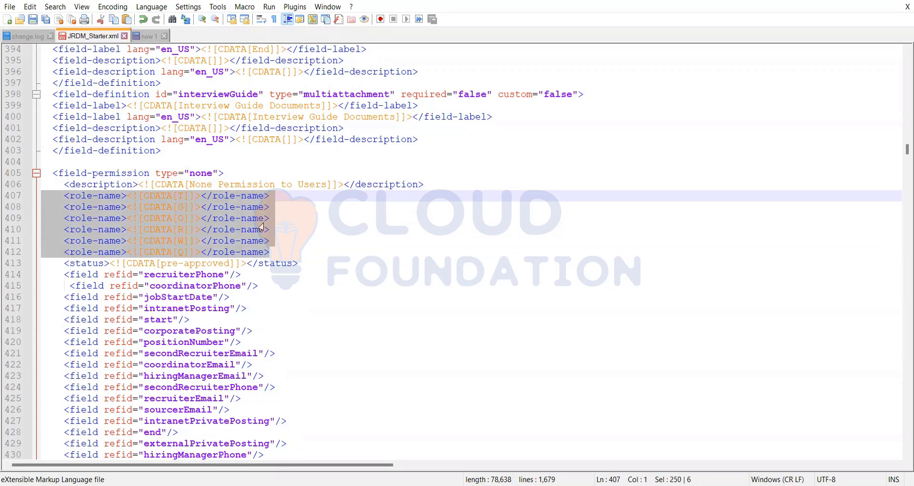
- Highlight the none block's field list from recruiterPhone to sourcerPhone, its pre-approved status value, and its opening field-permission line
{"action": "scroll", "coordinate": [262, 227], "scroll_direction": "down", "scroll_amount": 1}
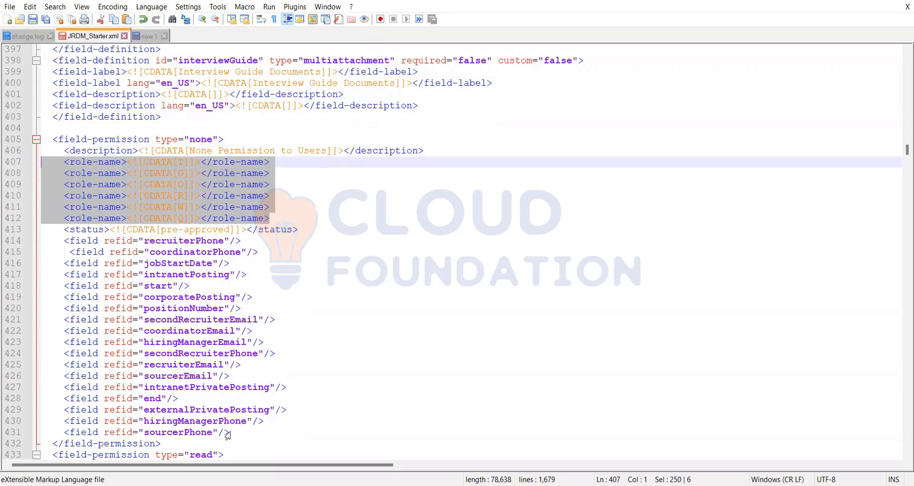
{"action": "left_click_drag", "start_coordinate": [230, 432], "coordinate": [186, 398]}
{"action": "left_click_drag", "start_coordinate": [170, 363], "coordinate": [32, 245]}
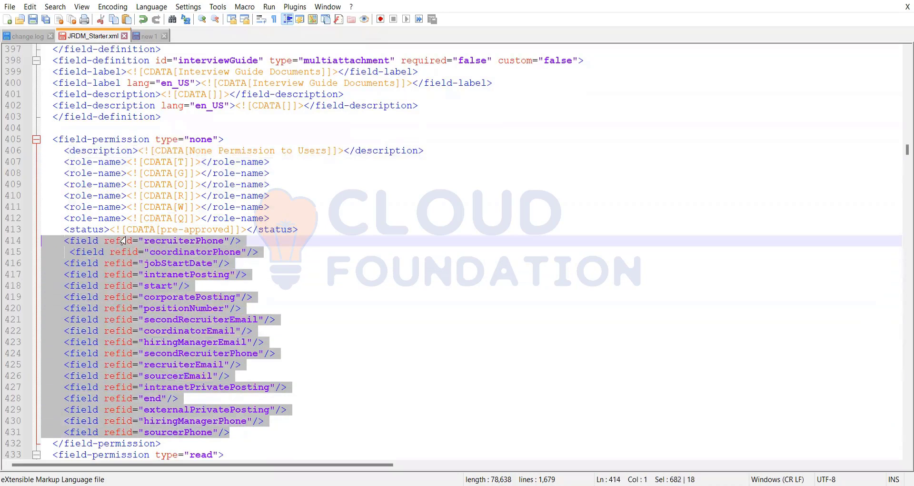
{"action": "left_click", "coordinate": [177, 230]}
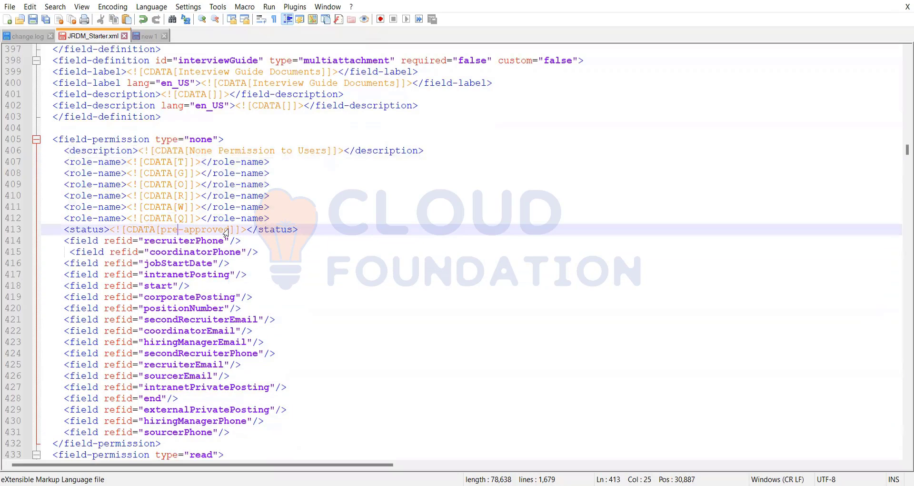
{"action": "left_click_drag", "start_coordinate": [230, 230], "coordinate": [162, 230]}
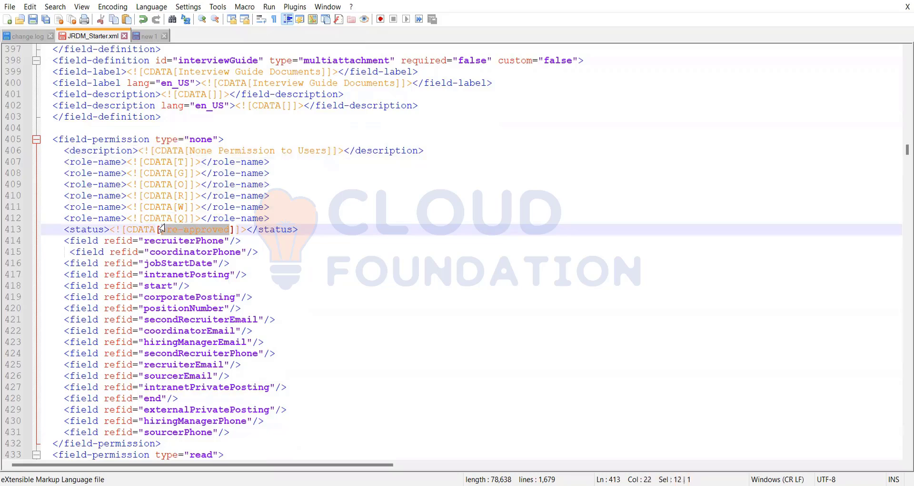
{"action": "triple_click", "coordinate": [206, 139]}
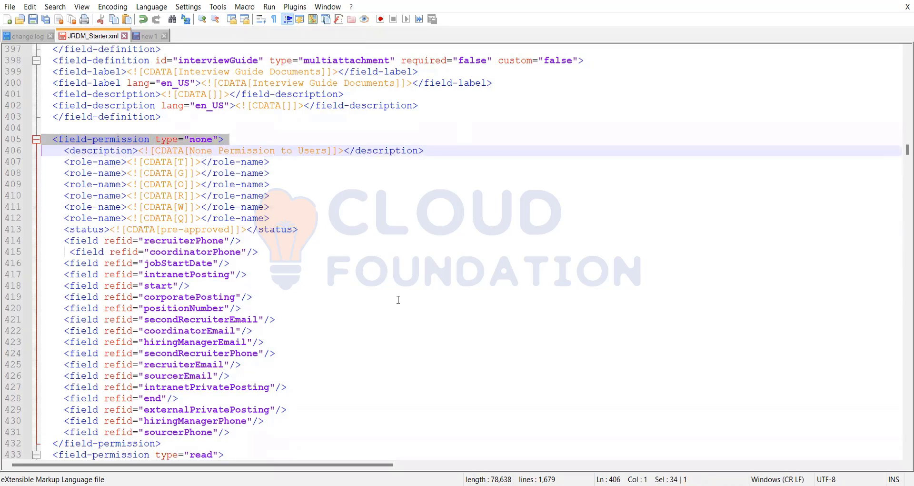
- Insert a blank line after the closing tag of the none-permission block to separate it from the first read-permission block
{"action": "scroll", "coordinate": [398, 298], "scroll_direction": "down", "scroll_amount": 3}
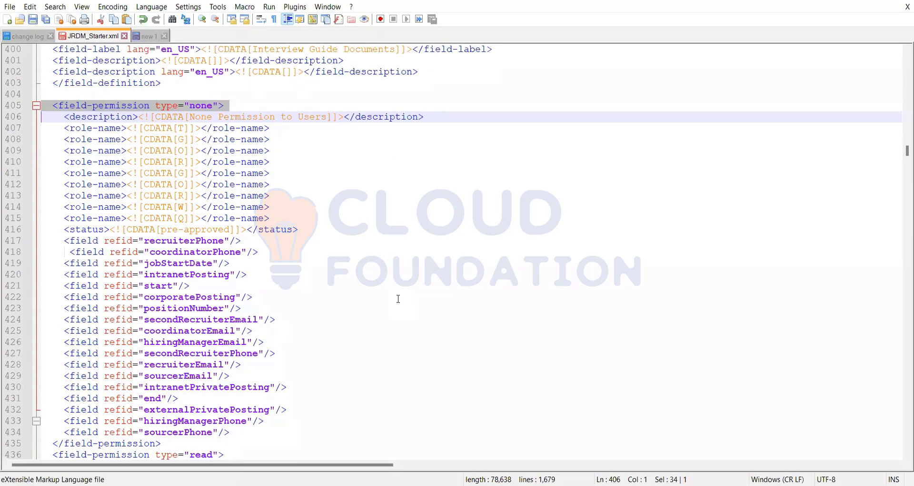
{"action": "left_click", "coordinate": [177, 342]}
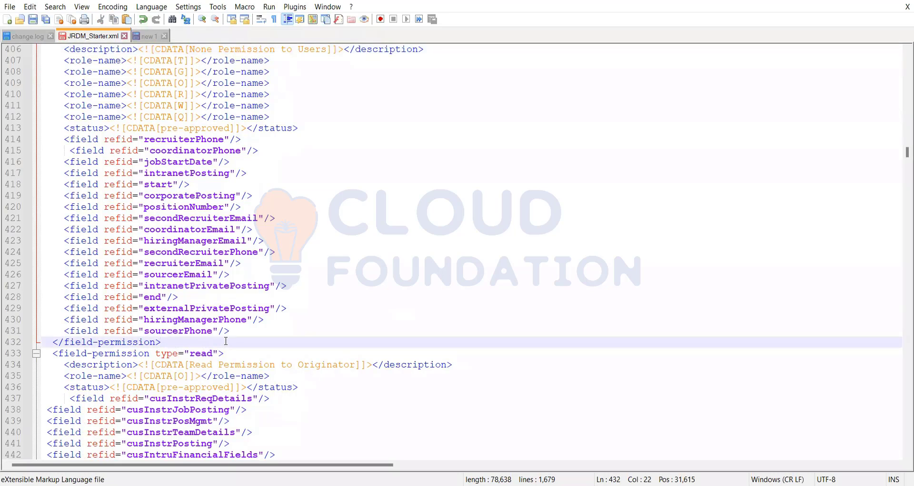
{"action": "key", "text": "Return"}
- Highlight the permission type "read" and point out the role O in the "Read Permission to Originator" block
{"action": "scroll", "coordinate": [228, 333], "scroll_direction": "down", "scroll_amount": 5}
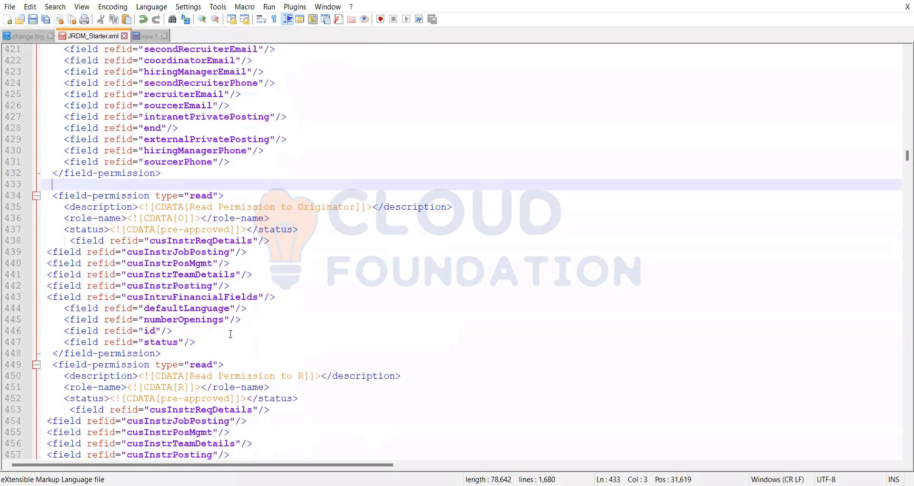
{"action": "scroll", "coordinate": [229, 329], "scroll_direction": "up", "scroll_amount": 1}
{"action": "triple_click", "coordinate": [200, 229]}
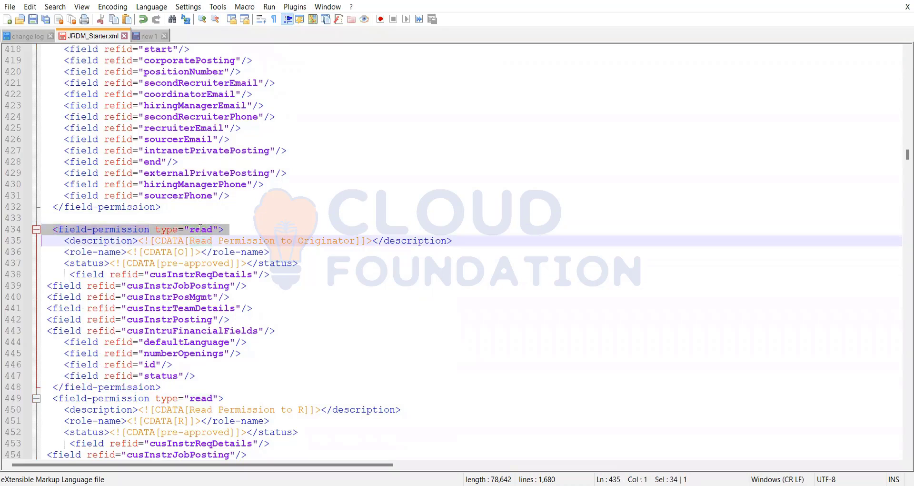
{"action": "left_click", "coordinate": [200, 230]}
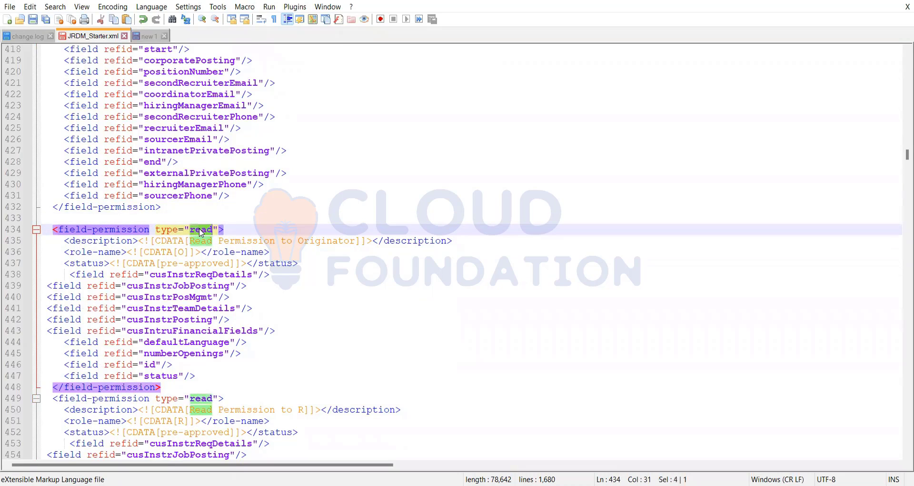
{"action": "left_click", "coordinate": [243, 251]}
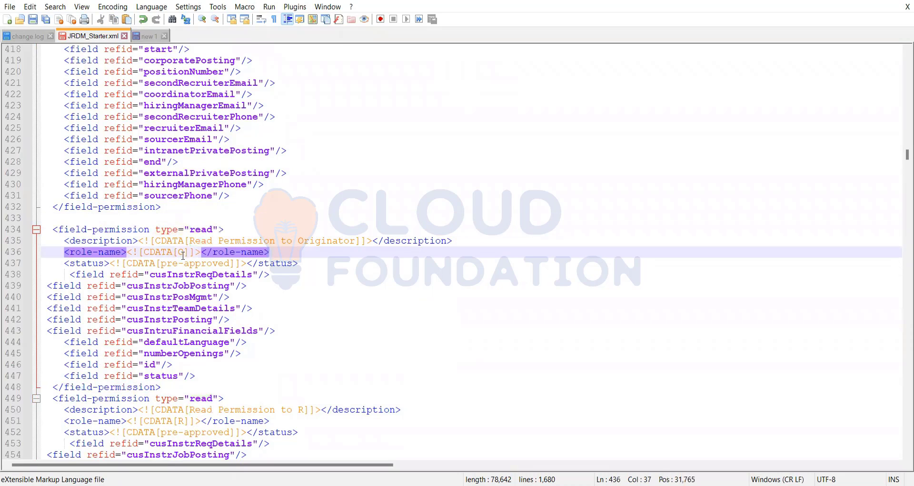
{"action": "left_click", "coordinate": [184, 253]}
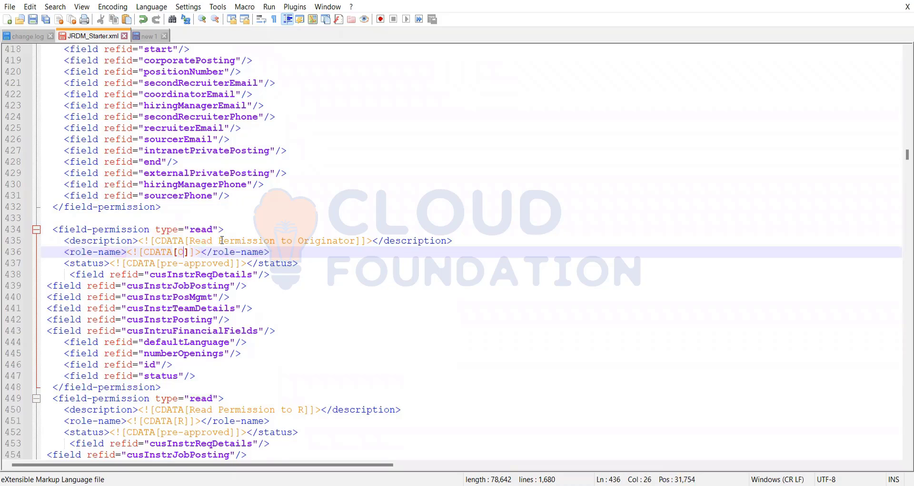
{"action": "double_click", "coordinate": [183, 253]}
{"action": "left_click", "coordinate": [184, 252]}
- Highlight the pre-approved status and the field list from cusInstrReqDetails to status in the "Read Permission to Originator" block
{"action": "left_click", "coordinate": [181, 263]}
{"action": "double_click", "coordinate": [181, 264]}
{"action": "left_click_drag", "start_coordinate": [161, 263], "coordinate": [230, 263]}
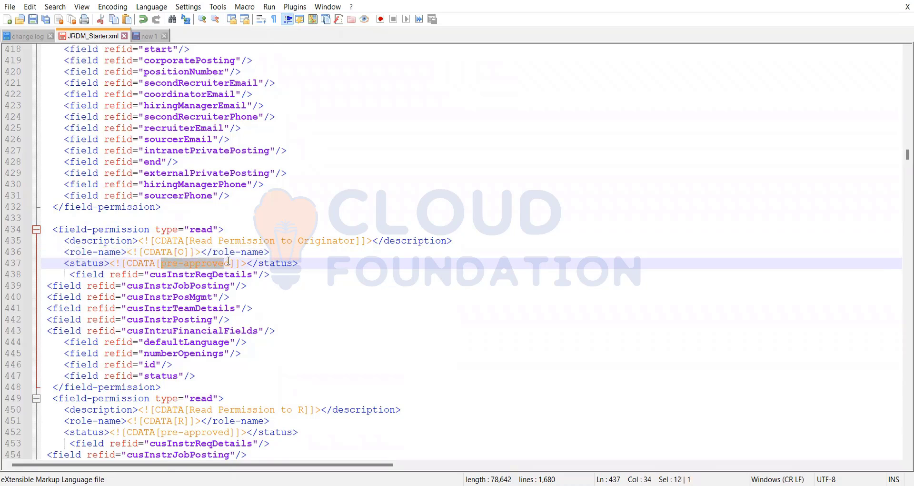
{"action": "left_click", "coordinate": [248, 298]}
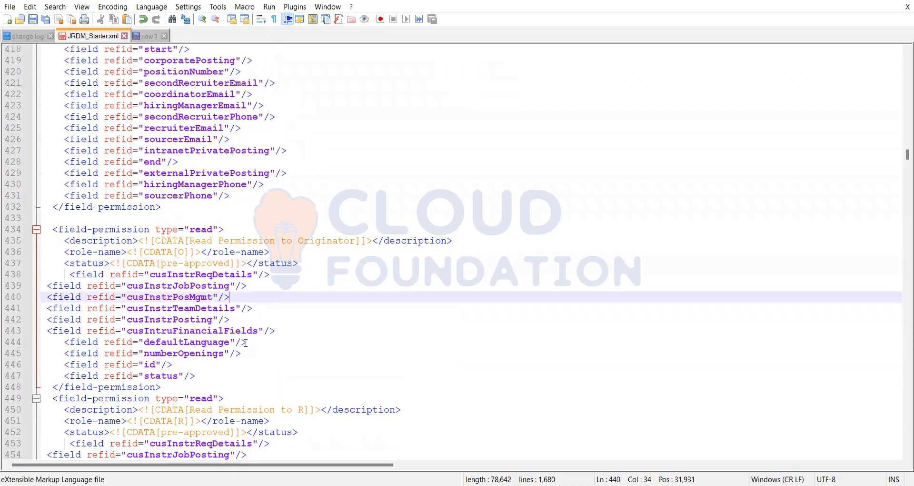
{"action": "left_click", "coordinate": [184, 252]}
{"action": "left_click_drag", "start_coordinate": [198, 376], "coordinate": [30, 278]}
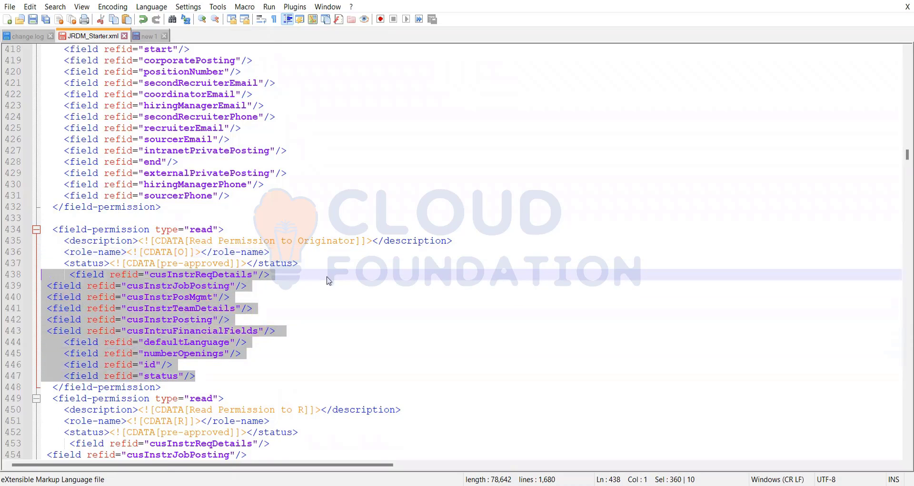
{"action": "left_click", "coordinate": [314, 282]}
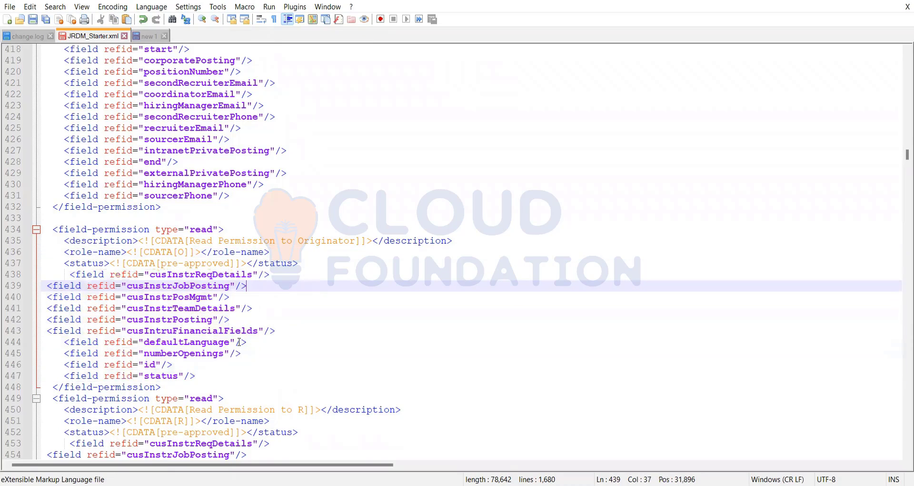
- Point out the description, the permission type "read" and the role R in the "Read Permission to R" block
{"action": "scroll", "coordinate": [239, 341], "scroll_direction": "down", "scroll_amount": 4}
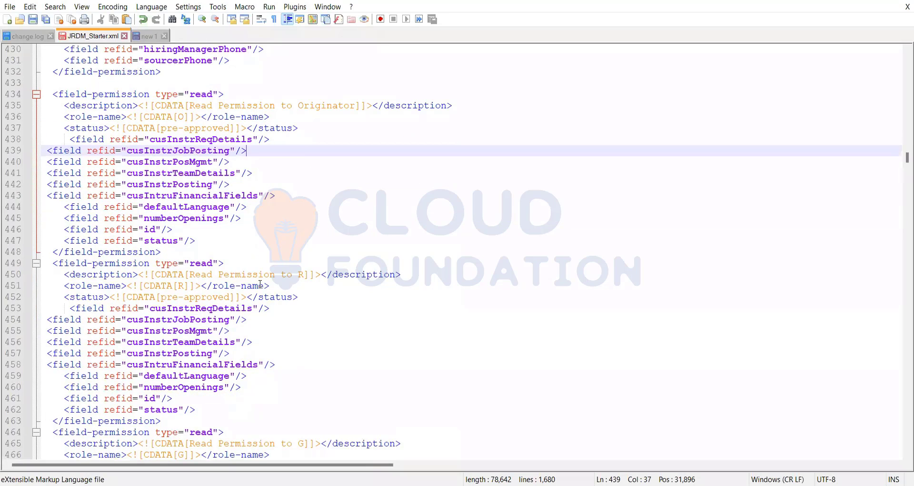
{"action": "left_click", "coordinate": [236, 274]}
{"action": "left_click_drag", "start_coordinate": [304, 274], "coordinate": [264, 274]}
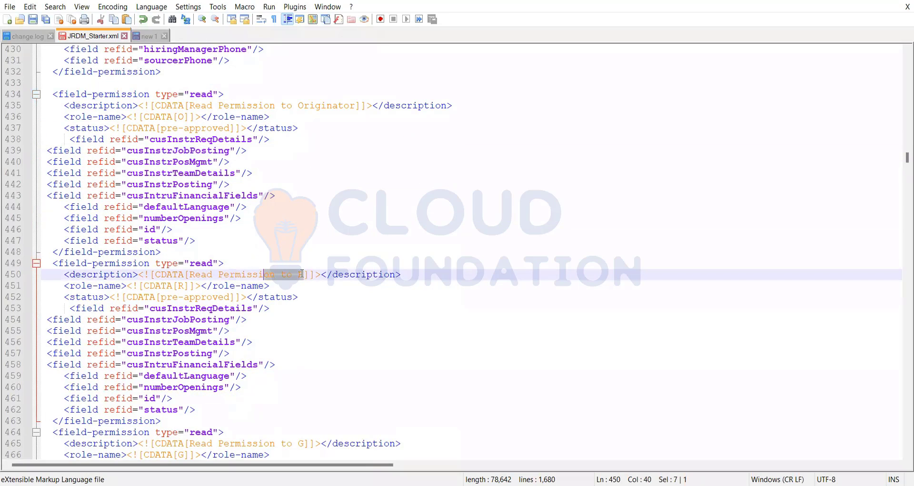
{"action": "double_click", "coordinate": [203, 263]}
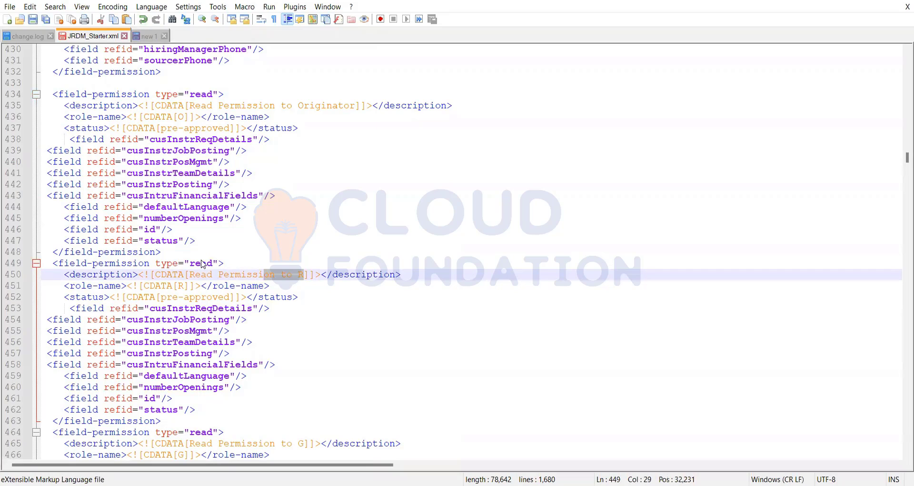
{"action": "left_click", "coordinate": [183, 286]}
{"action": "double_click", "coordinate": [181, 287]}
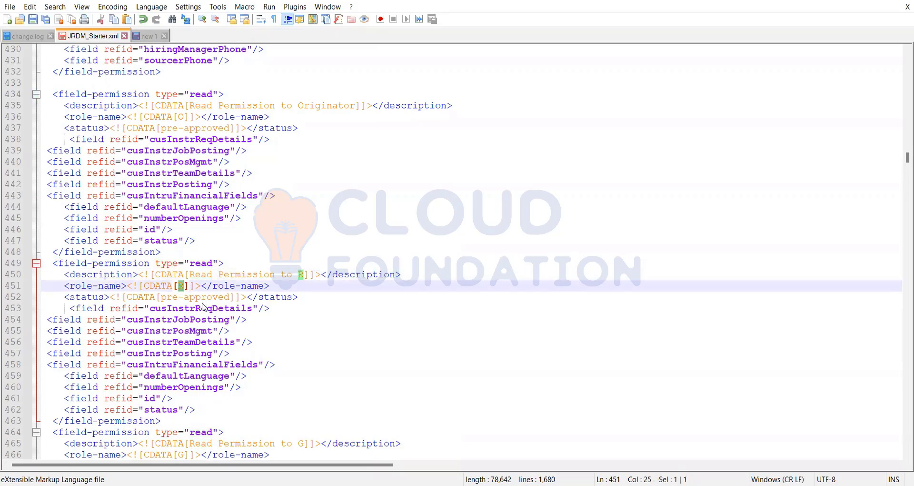
- Highlight the pre-approved status and the field list from cusInstrReqDetails to status in the "Read Permission to R" block
{"action": "left_click", "coordinate": [186, 299]}
{"action": "left_click_drag", "start_coordinate": [162, 297], "coordinate": [229, 298]}
{"action": "left_click", "coordinate": [199, 414]}
{"action": "left_click_drag", "start_coordinate": [199, 414], "coordinate": [22, 307]}
{"action": "left_click", "coordinate": [307, 344]}
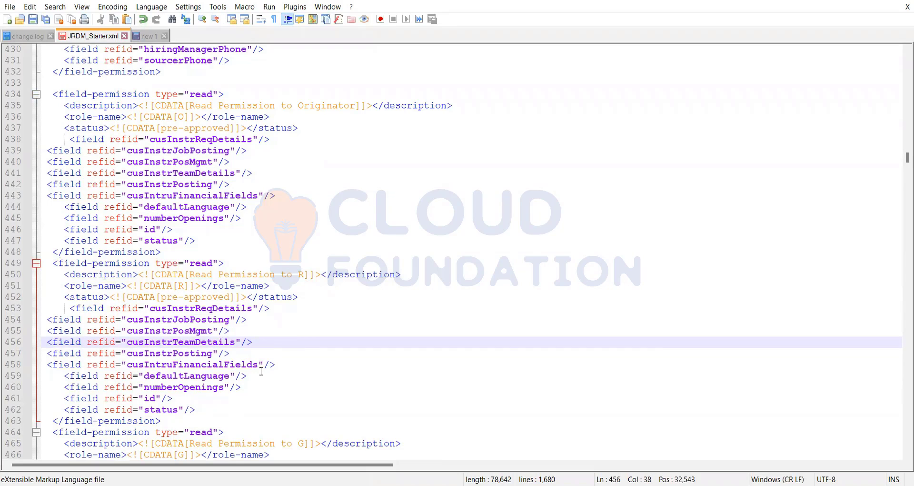
{"action": "left_click", "coordinate": [205, 409]}
- Look over the "Read Permission to G" block and go back to the R and Originator read blocks to compare them
{"action": "scroll", "coordinate": [320, 326], "scroll_direction": "down", "scroll_amount": 3}
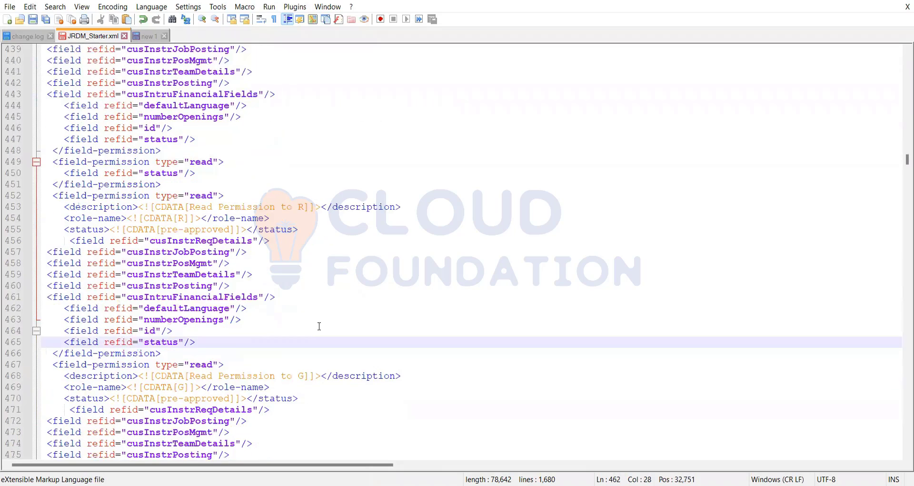
{"action": "scroll", "coordinate": [282, 316], "scroll_direction": "down", "scroll_amount": 2}
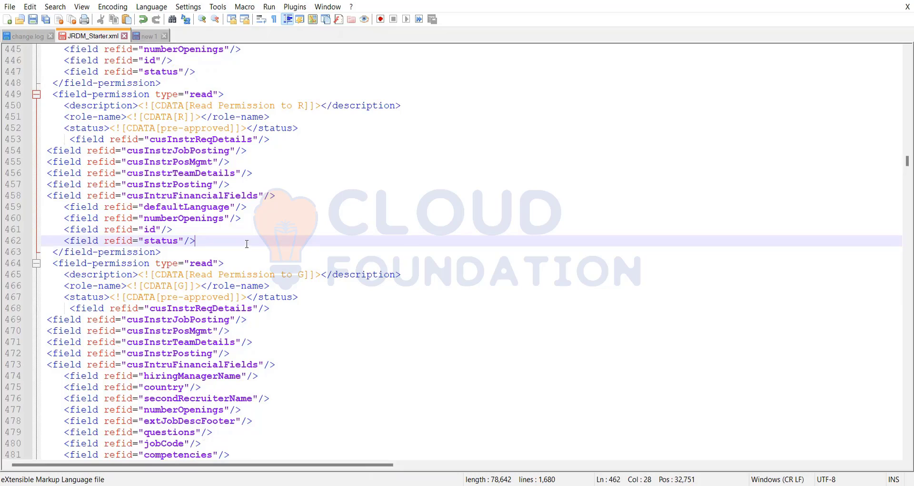
{"action": "left_click", "coordinate": [295, 116]}
{"action": "left_click", "coordinate": [305, 105]}
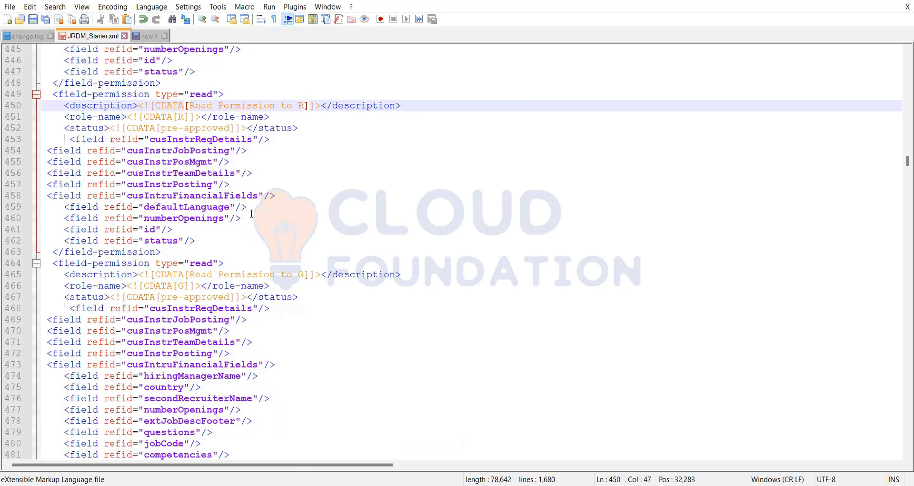
{"action": "scroll", "coordinate": [252, 214], "scroll_direction": "up", "scroll_amount": 2}
{"action": "scroll", "coordinate": [252, 213], "scroll_direction": "up", "scroll_amount": 3}
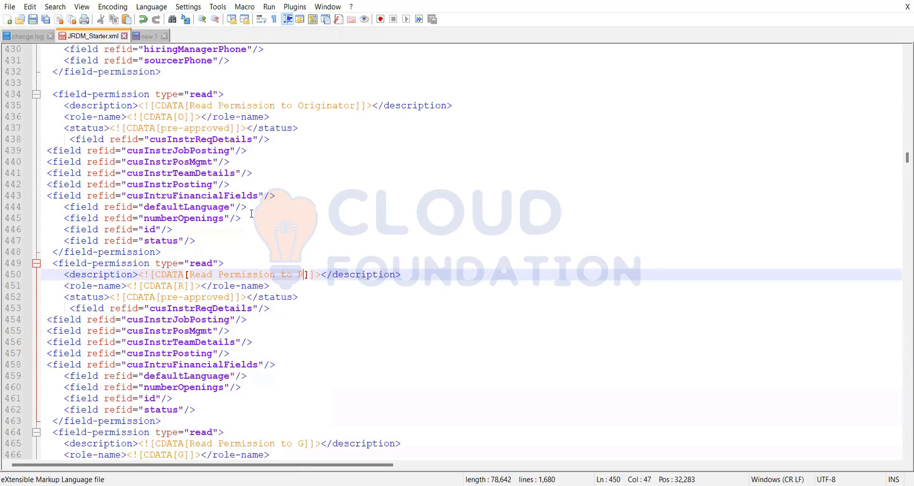
- Highlight the "Read Permission to Originator" block from its opening tag through the status field, then its pre-approved status
{"action": "scroll", "coordinate": [252, 214], "scroll_direction": "down", "scroll_amount": 2}
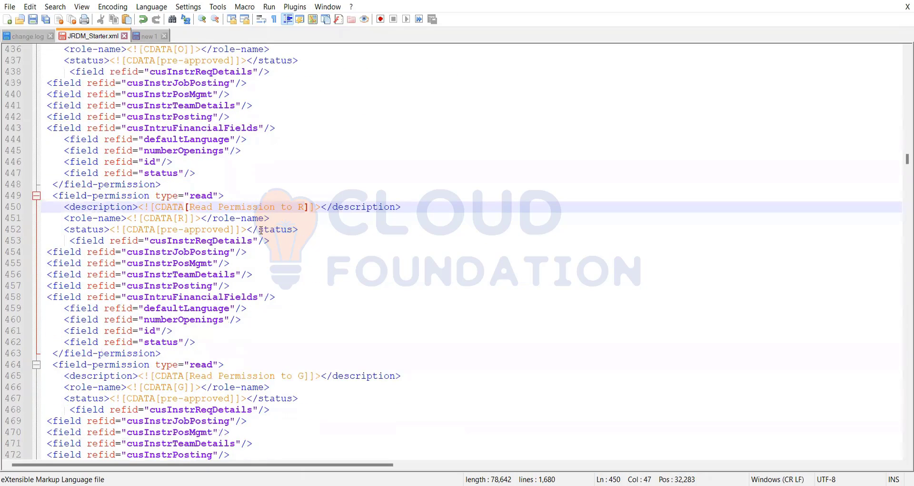
{"action": "scroll", "coordinate": [265, 219], "scroll_direction": "up", "scroll_amount": 1}
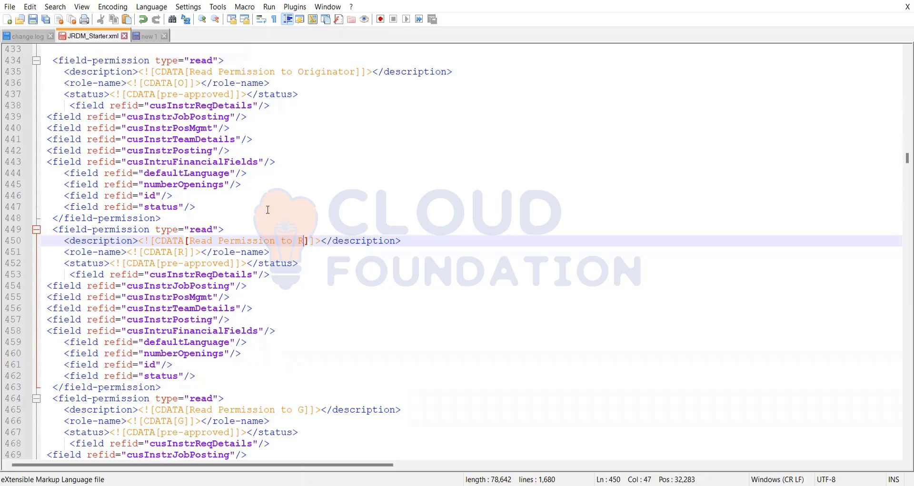
{"action": "left_click_drag", "start_coordinate": [212, 204], "coordinate": [42, 71]}
{"action": "left_click", "coordinate": [218, 205]}
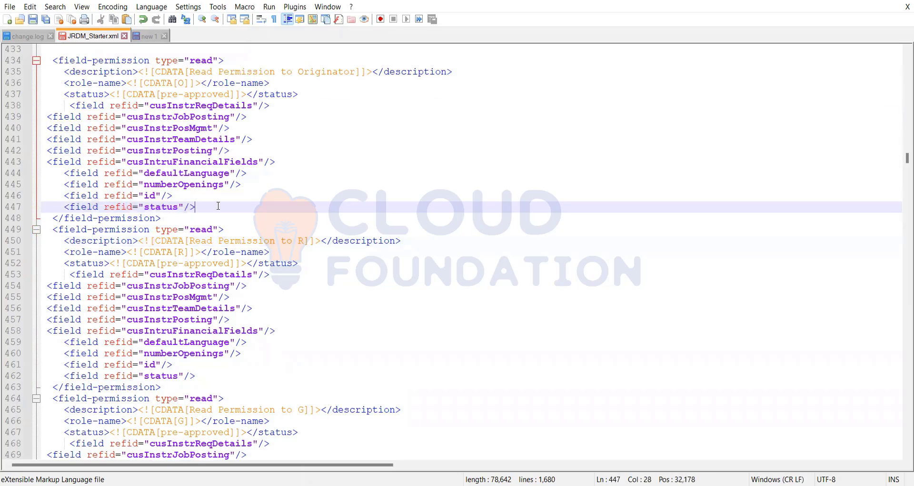
{"action": "left_click_drag", "start_coordinate": [203, 206], "coordinate": [39, 62]}
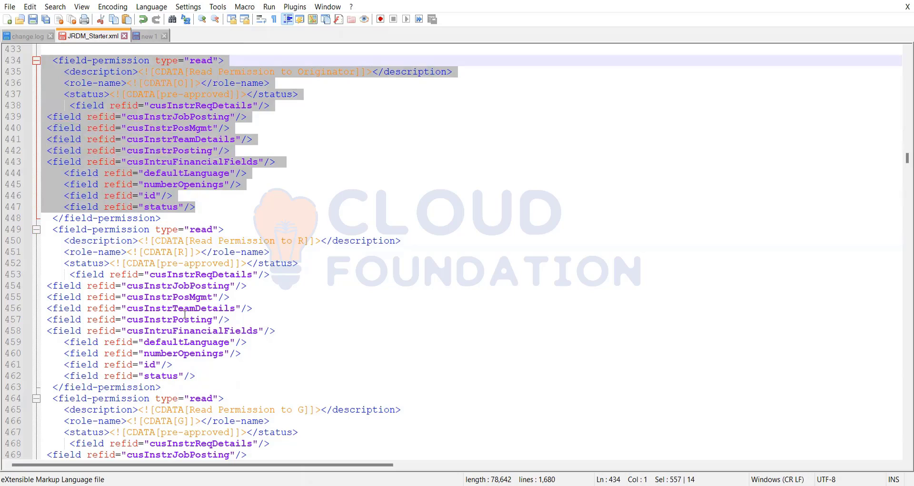
{"action": "left_click", "coordinate": [207, 215]}
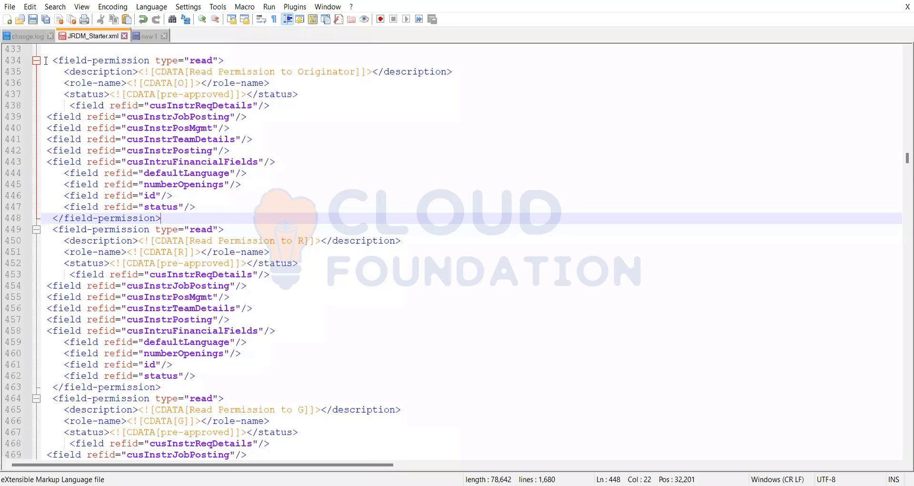
{"action": "left_click_drag", "start_coordinate": [45, 60], "coordinate": [276, 330]}
{"action": "left_click", "coordinate": [267, 179]}
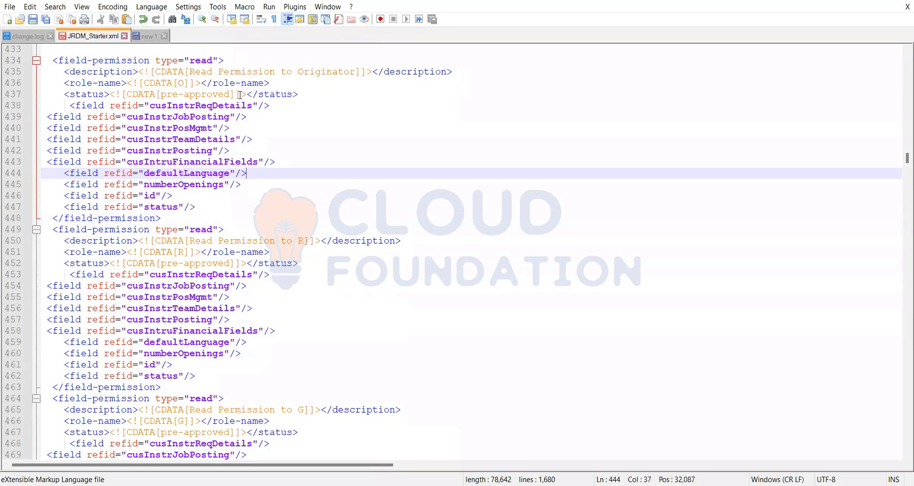
{"action": "left_click_drag", "start_coordinate": [236, 94], "coordinate": [174, 94]}
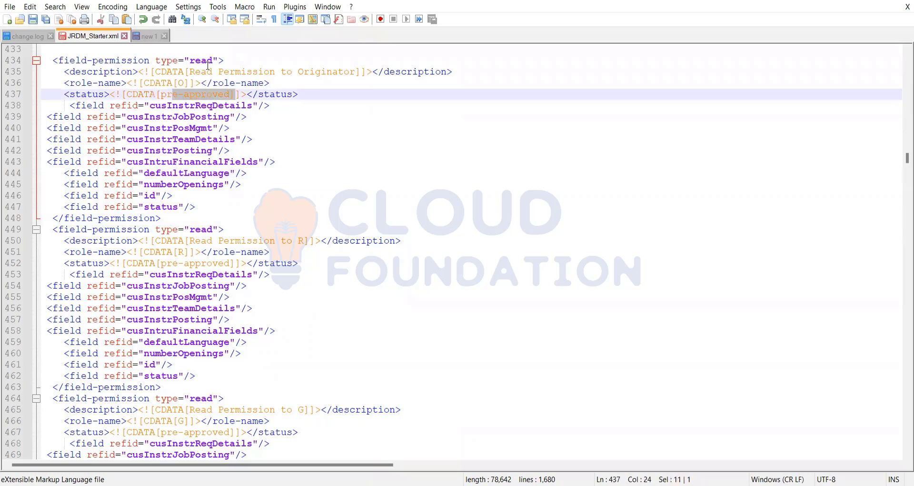
- Insert a blank line between the last pre-approved read block and the "Write Permission to O" block
{"action": "scroll", "coordinate": [190, 97], "scroll_direction": "up", "scroll_amount": 2}
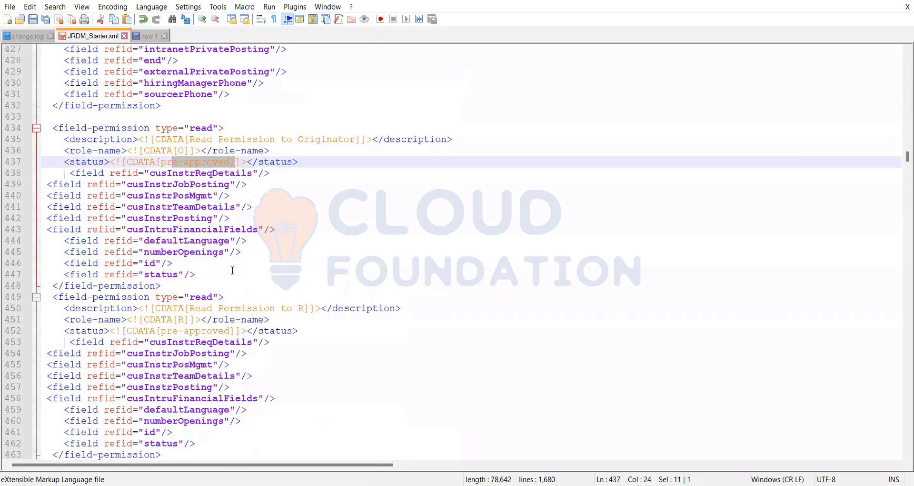
{"action": "scroll", "coordinate": [233, 270], "scroll_direction": "down", "scroll_amount": 8}
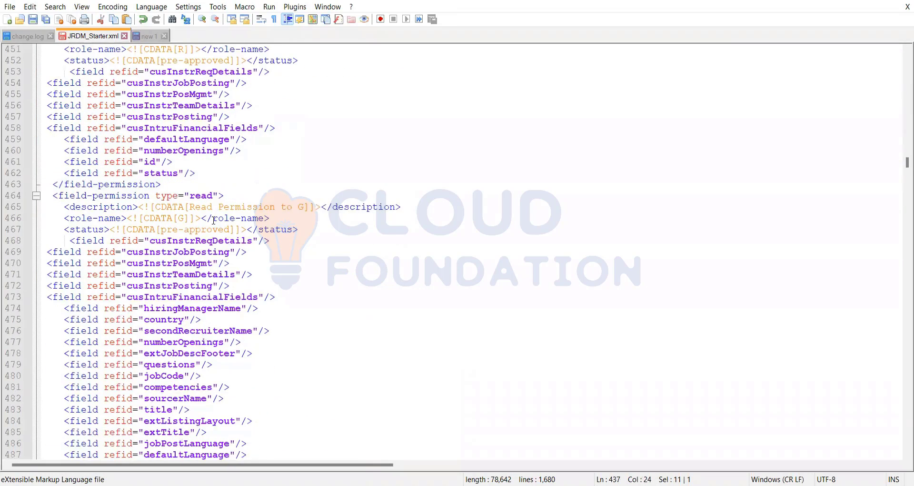
{"action": "scroll", "coordinate": [181, 209], "scroll_direction": "down", "scroll_amount": 13}
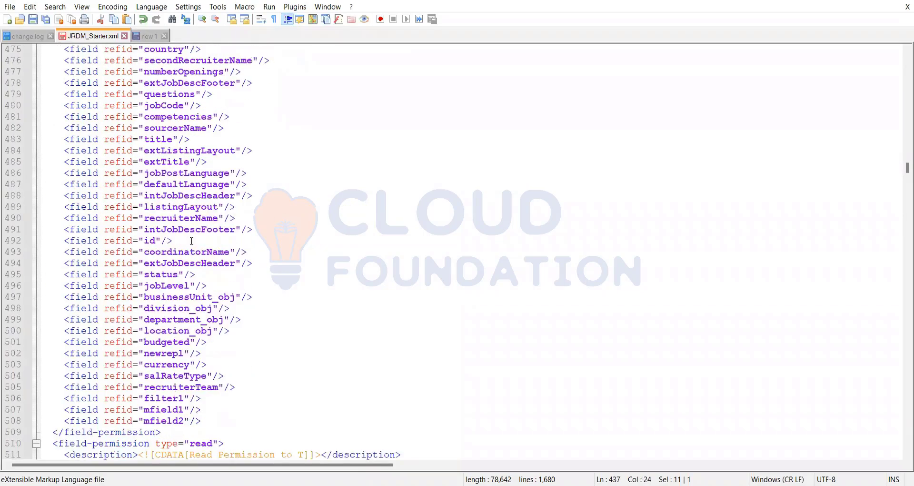
{"action": "scroll", "coordinate": [192, 240], "scroll_direction": "down", "scroll_amount": 17}
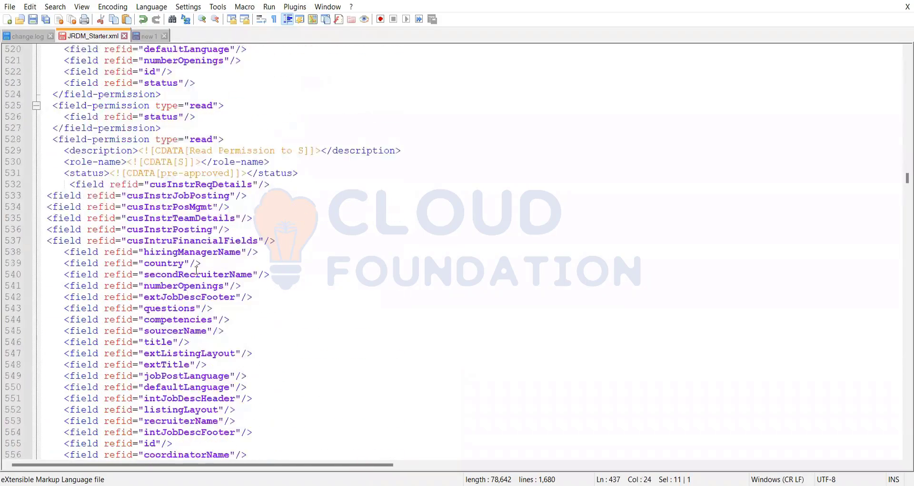
{"action": "scroll", "coordinate": [218, 294], "scroll_direction": "down", "scroll_amount": 7}
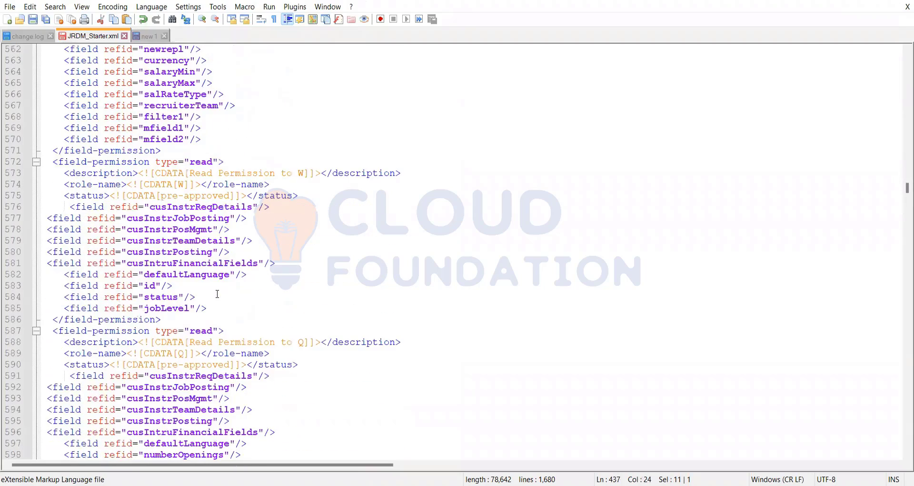
{"action": "scroll", "coordinate": [217, 302], "scroll_direction": "down", "scroll_amount": 17}
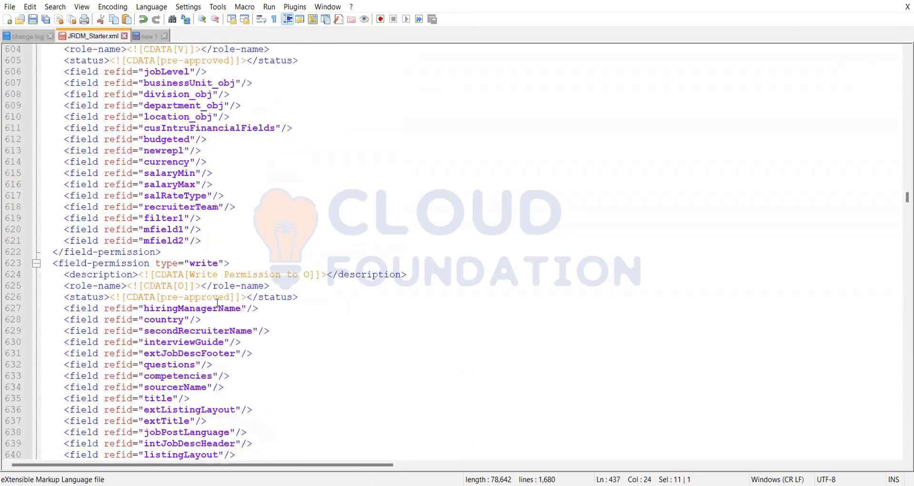
{"action": "scroll", "coordinate": [218, 303], "scroll_direction": "up", "scroll_amount": 3}
{"action": "left_click", "coordinate": [229, 251]}
{"action": "key", "text": "Return"}
{"action": "scroll", "coordinate": [175, 257], "scroll_direction": "down", "scroll_amount": 2}
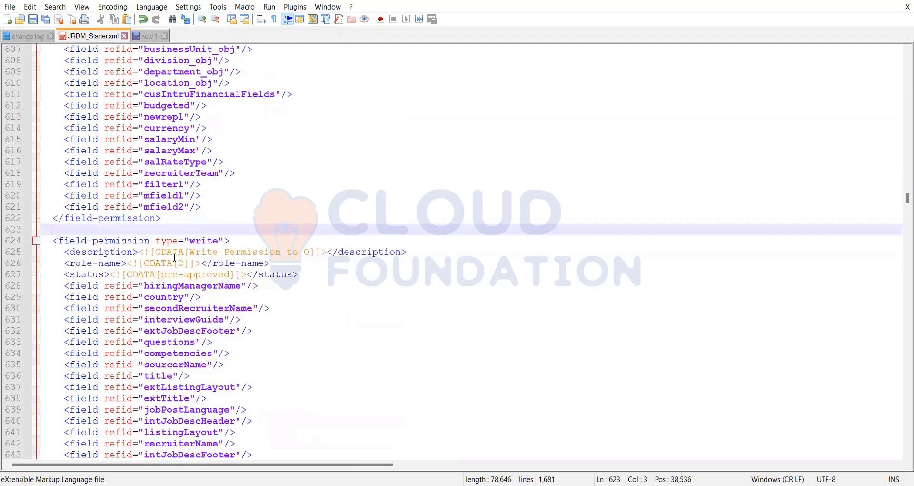
- Point out the permission type "write", the role O and the pre-approved status in the "Write Permission to O" block
{"action": "left_click", "coordinate": [207, 208]}
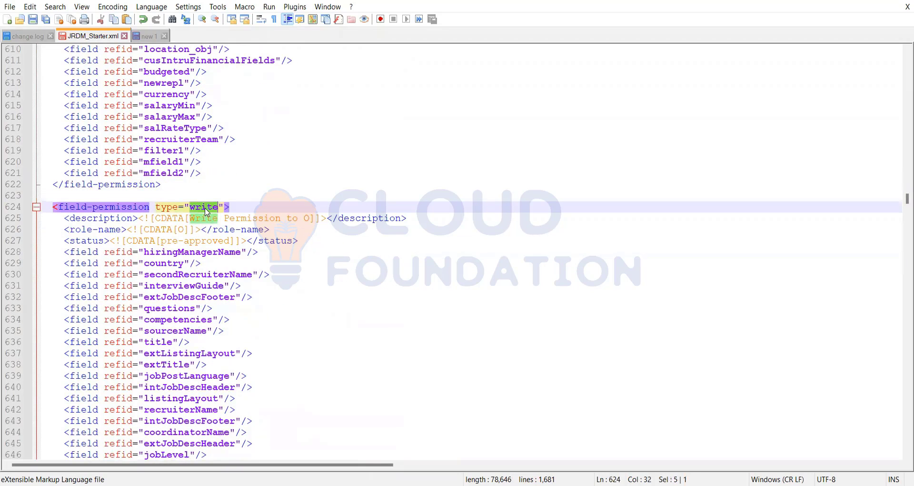
{"action": "left_click", "coordinate": [276, 220]}
{"action": "double_click", "coordinate": [309, 218]}
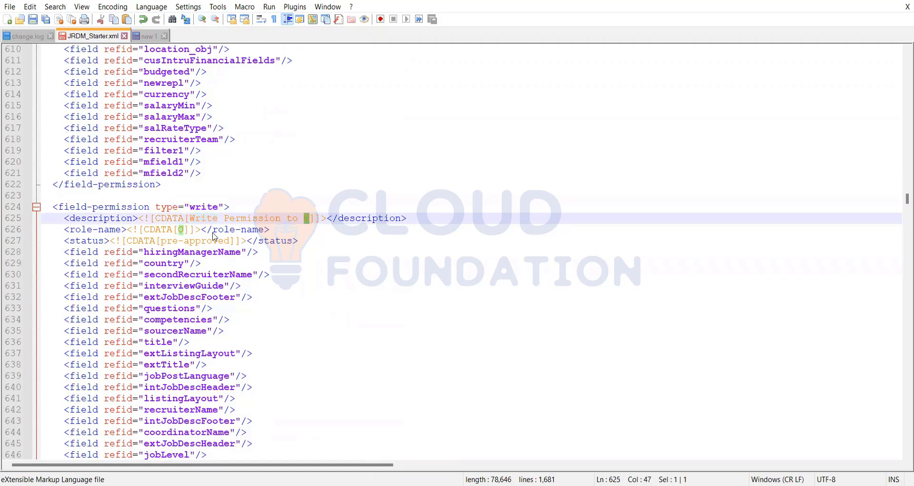
{"action": "left_click", "coordinate": [195, 234]}
{"action": "left_click", "coordinate": [208, 242]}
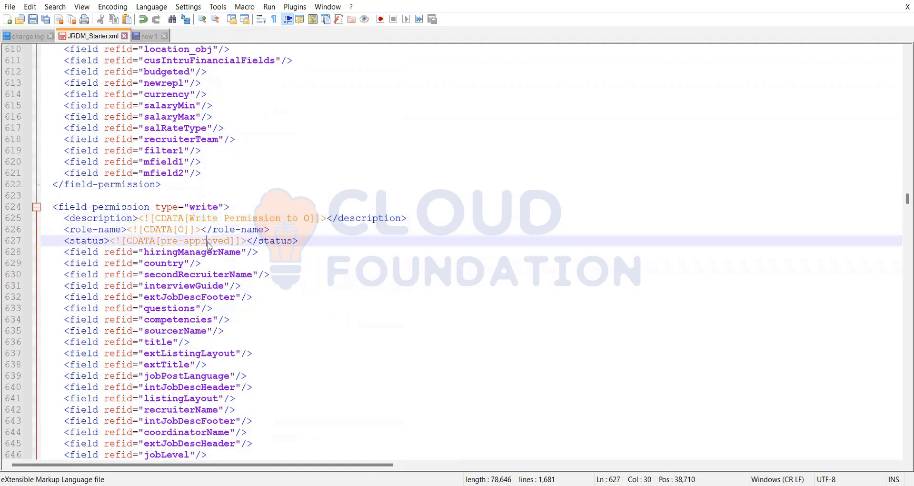
{"action": "left_click_drag", "start_coordinate": [230, 242], "coordinate": [168, 241]}
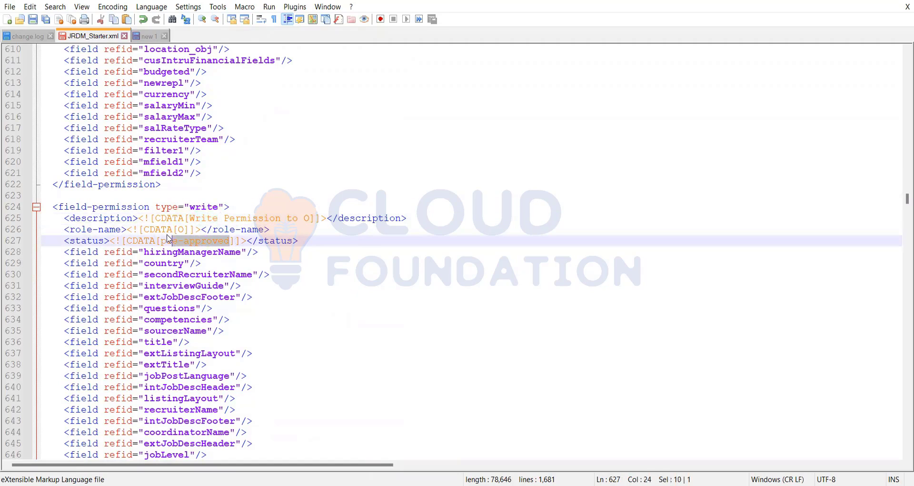
{"action": "key", "text": "shift+Up"}
- Highlight the field list from hiringManagerName to mfield2 in the "Write Permission to O" block
{"action": "left_click", "coordinate": [263, 279]}
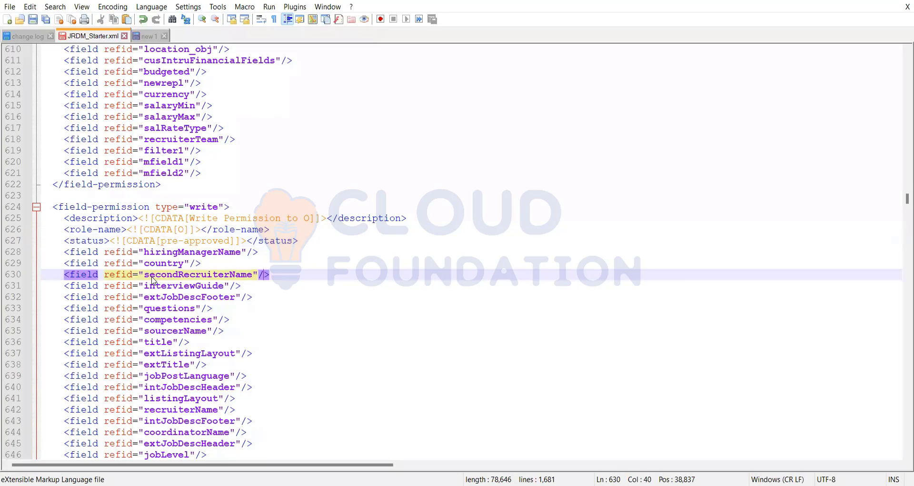
{"action": "scroll", "coordinate": [155, 281], "scroll_direction": "down", "scroll_amount": 2}
{"action": "scroll", "coordinate": [158, 282], "scroll_direction": "down", "scroll_amount": 3}
{"action": "left_click_drag", "start_coordinate": [210, 443], "coordinate": [58, 229]}
{"action": "left_click_drag", "start_coordinate": [24, 167], "coordinate": [12, 87]}
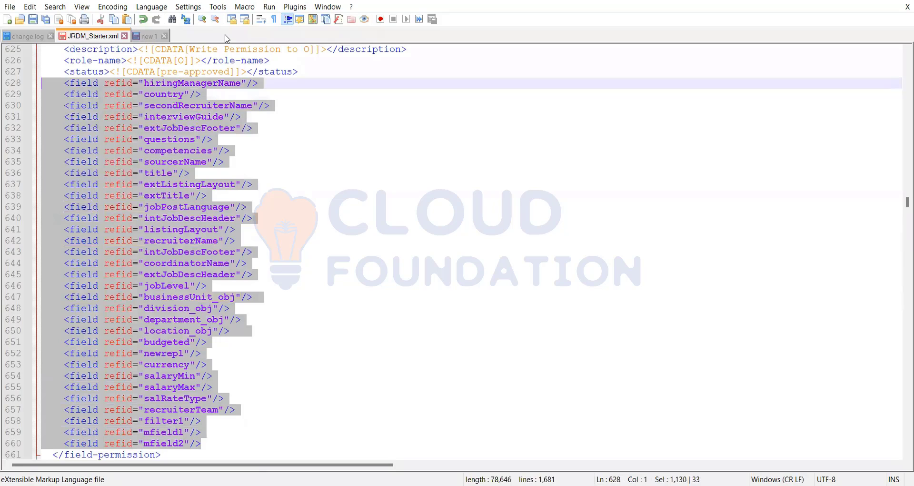
- Look over the remaining pre-approved write blocks, including those for R, T, S and W, up to the first approved block
{"action": "scroll", "coordinate": [245, 286], "scroll_direction": "down", "scroll_amount": 6}
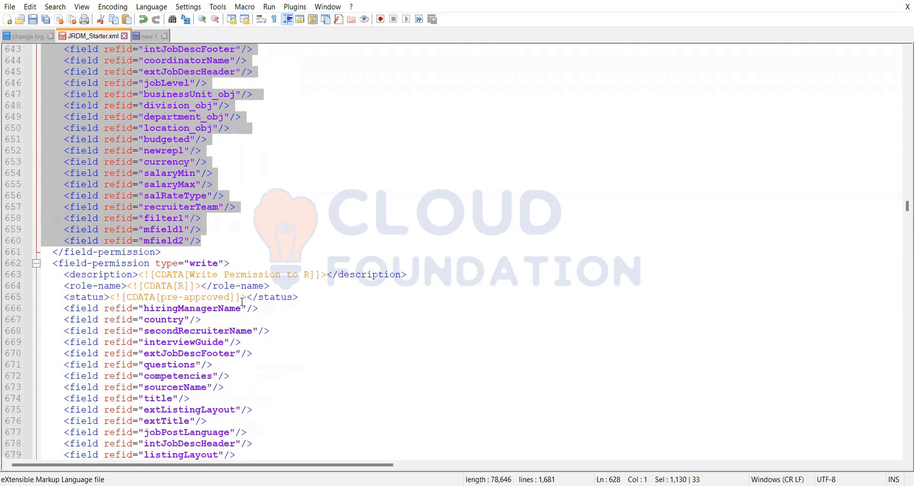
{"action": "scroll", "coordinate": [240, 276], "scroll_direction": "down", "scroll_amount": 11}
{"action": "scroll", "coordinate": [248, 275], "scroll_direction": "down", "scroll_amount": 8}
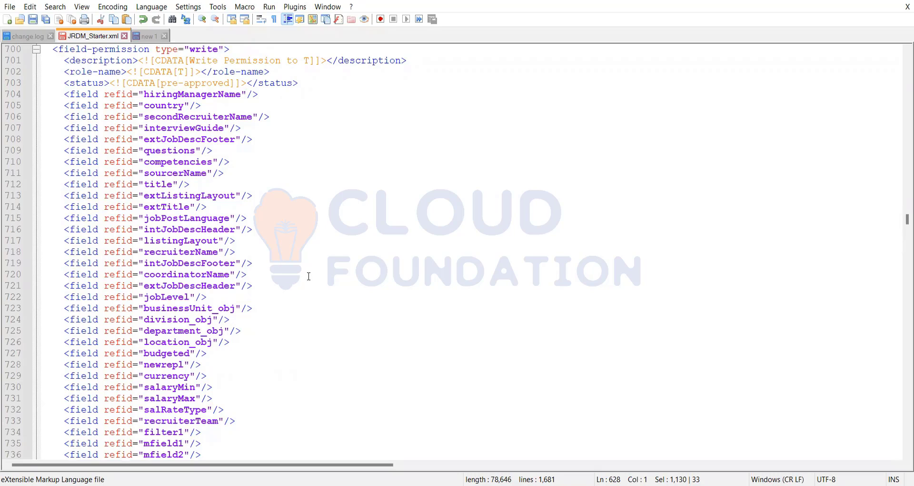
{"action": "scroll", "coordinate": [309, 276], "scroll_direction": "down", "scroll_amount": 3}
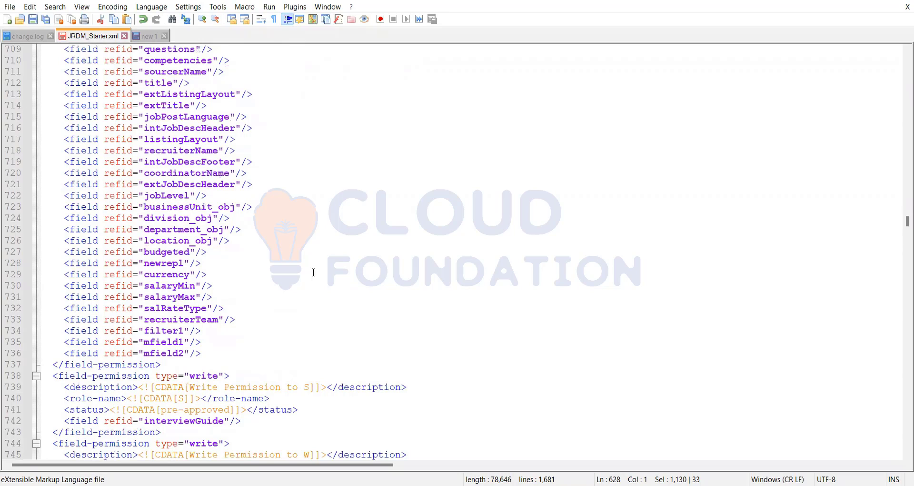
{"action": "scroll", "coordinate": [312, 282], "scroll_direction": "down", "scroll_amount": 4}
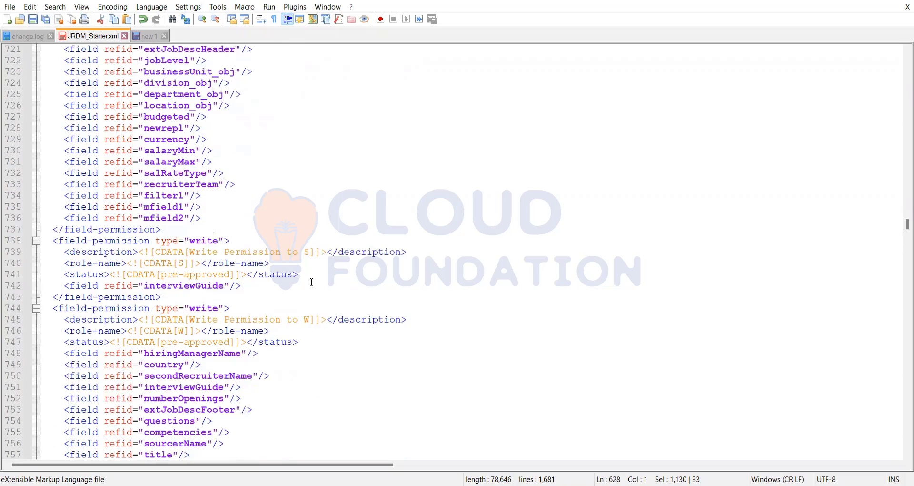
{"action": "scroll", "coordinate": [281, 309], "scroll_direction": "down", "scroll_amount": 5}
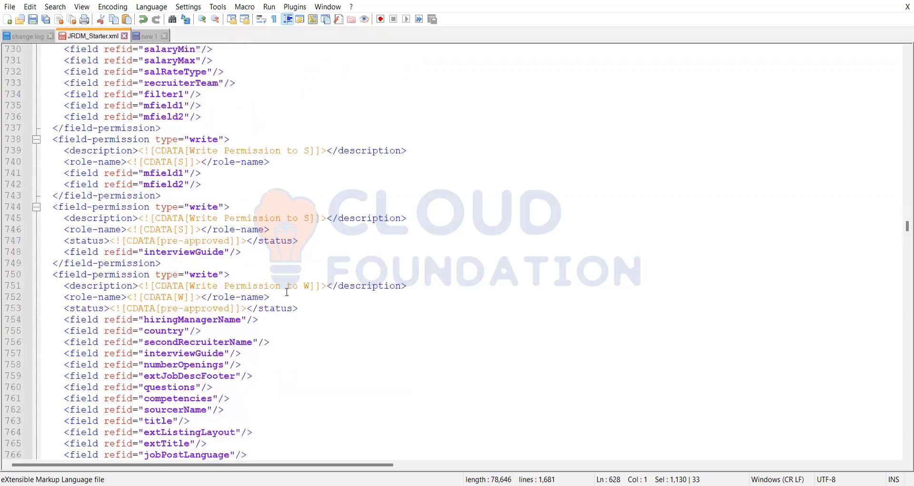
{"action": "scroll", "coordinate": [247, 205], "scroll_direction": "down", "scroll_amount": 20}
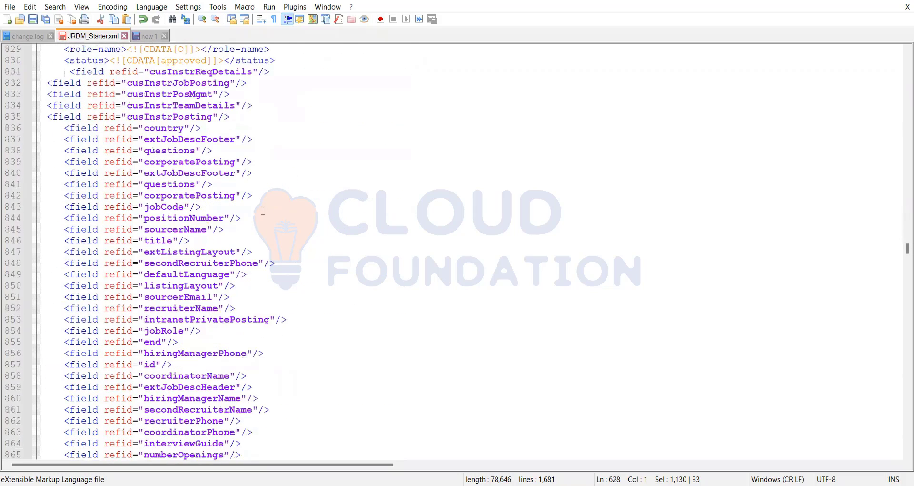
- Add two blank lines after the salaryMax field in the "Write Permission to G" block
{"action": "scroll", "coordinate": [238, 208], "scroll_direction": "up", "scroll_amount": 6}
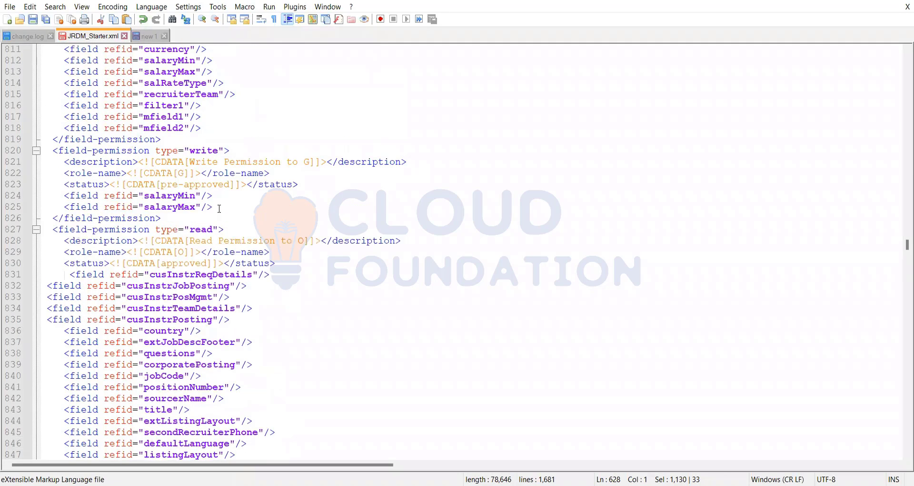
{"action": "left_click", "coordinate": [222, 207]}
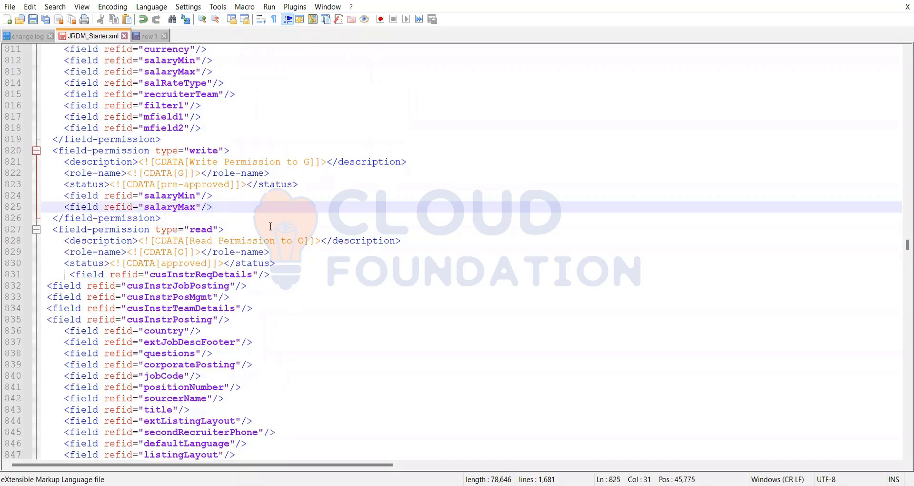
{"action": "key", "text": "Return"}
{"action": "key", "text": "Return"}
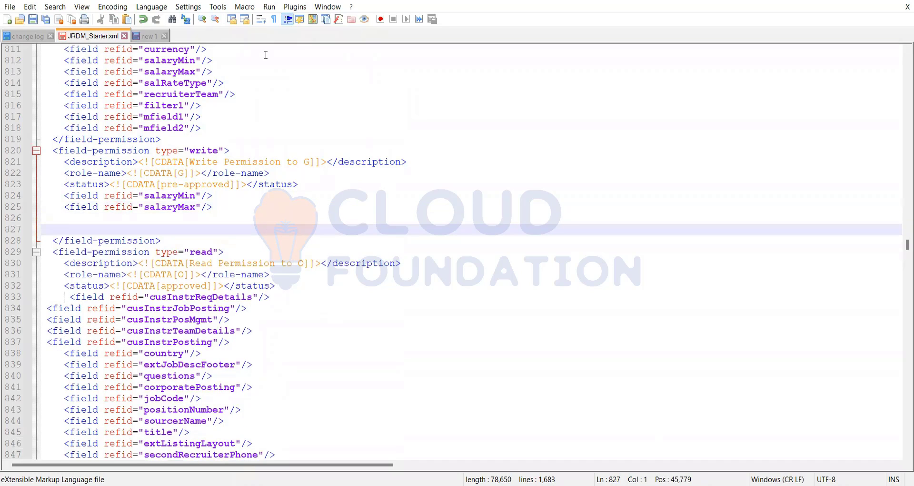
- Switch to the Notepad notes and move the approved and closed statuses onto their own line without a leading space
{"action": "key", "text": "alt+Tab"}
{"action": "key", "text": "Return"}
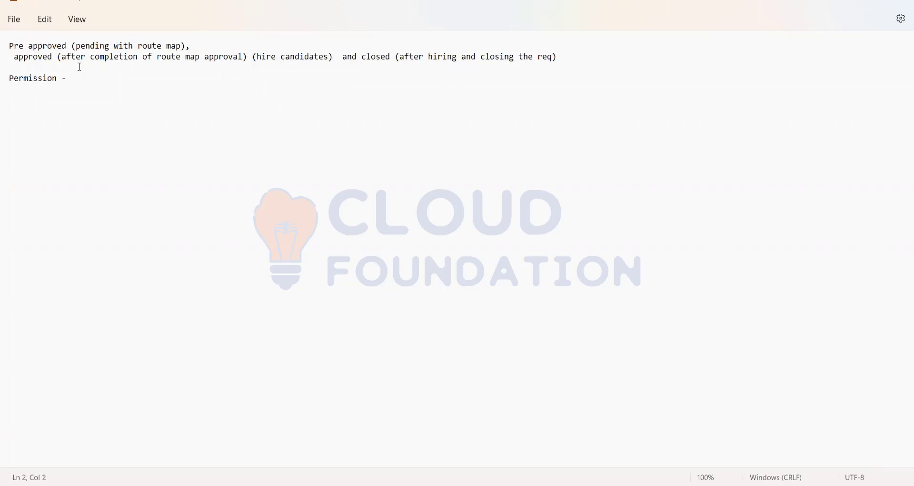
{"action": "key", "text": "BackSpace"}
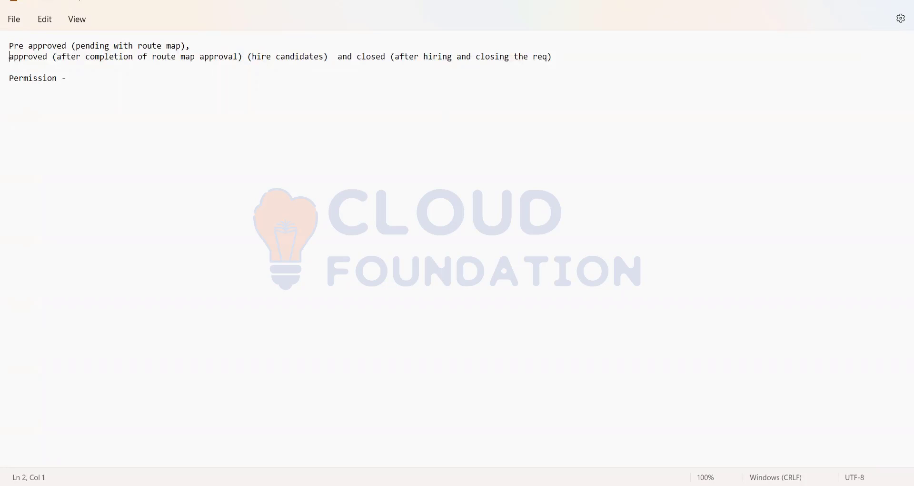
- Switch back to JRDM_Starter.xml and point out the description and the approved status in the "Read Permission to O" block
{"action": "key", "text": "alt+Tab"}
{"action": "double_click", "coordinate": [303, 231]}
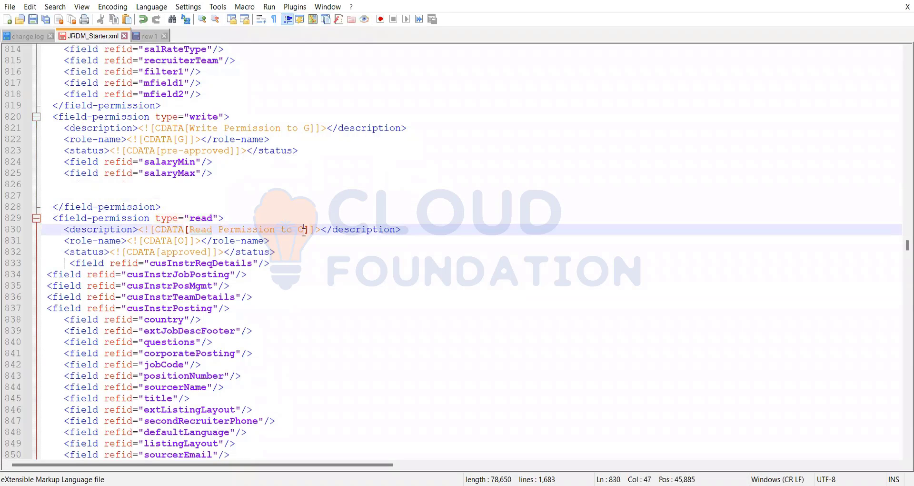
{"action": "scroll", "coordinate": [195, 247], "scroll_direction": "down", "scroll_amount": 1}
{"action": "double_click", "coordinate": [191, 218]}
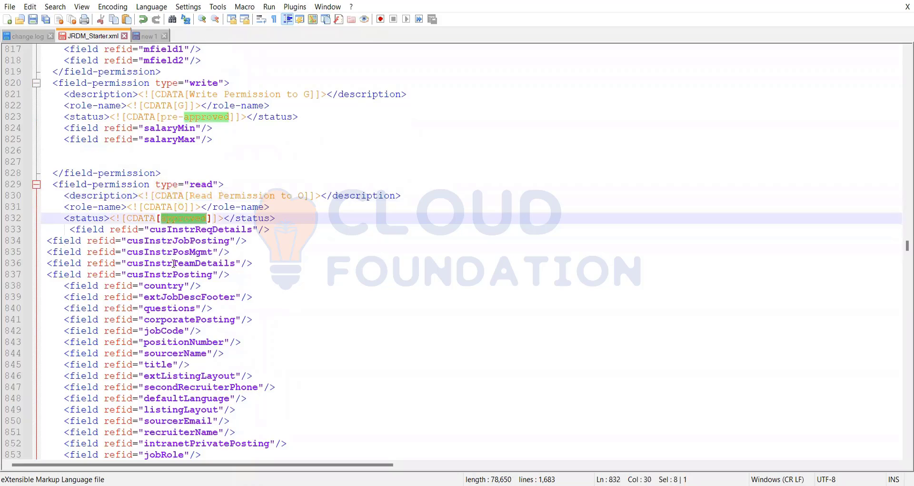
- Highlight the field list from cusInstrReqDetails through location_obj in the approved "Read Permission to O" block
{"action": "scroll", "coordinate": [192, 300], "scroll_direction": "down", "scroll_amount": 2}
{"action": "scroll", "coordinate": [193, 294], "scroll_direction": "down", "scroll_amount": 1}
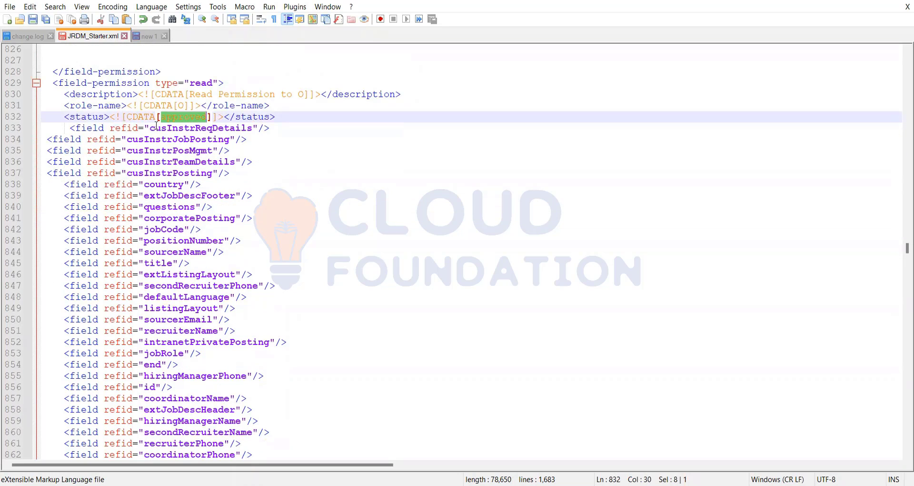
{"action": "left_click_drag", "start_coordinate": [147, 133], "coordinate": [190, 297]}
{"action": "scroll", "coordinate": [195, 252], "scroll_direction": "down", "scroll_amount": 4}
{"action": "scroll", "coordinate": [189, 280], "scroll_direction": "down", "scroll_amount": 8}
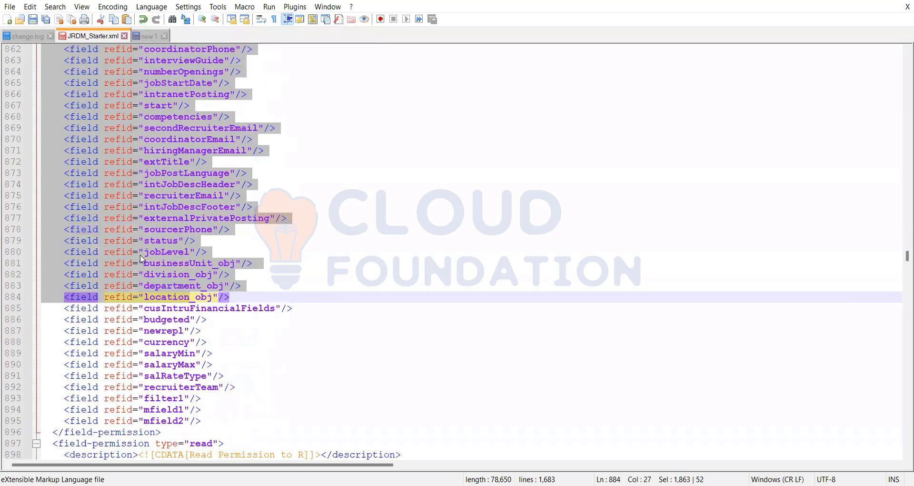
- Highlight the remaining fields, ending at mfield2, in the approved "Read Permission to O" block and clear the highlight
{"action": "scroll", "coordinate": [164, 152], "scroll_direction": "up", "scroll_amount": 6}
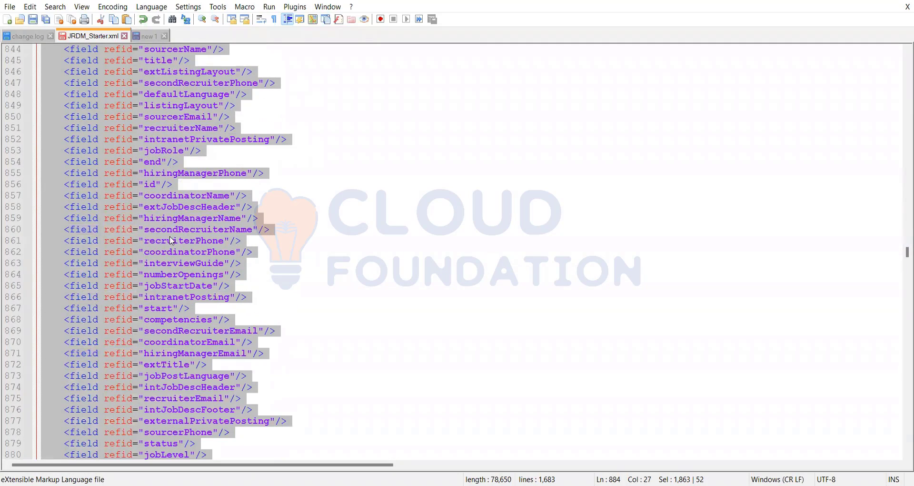
{"action": "scroll", "coordinate": [205, 289], "scroll_direction": "down", "scroll_amount": 6}
{"action": "scroll", "coordinate": [203, 289], "scroll_direction": "down", "scroll_amount": 3}
{"action": "left_click_drag", "start_coordinate": [205, 319], "coordinate": [70, 152]}
{"action": "left_click", "coordinate": [248, 265]}
- Examine the remaining approved read and write permission blocks, the closed "Read Permission to ALL" block and the auto-generated super user blocks
{"action": "scroll", "coordinate": [249, 279], "scroll_direction": "down", "scroll_amount": 8}
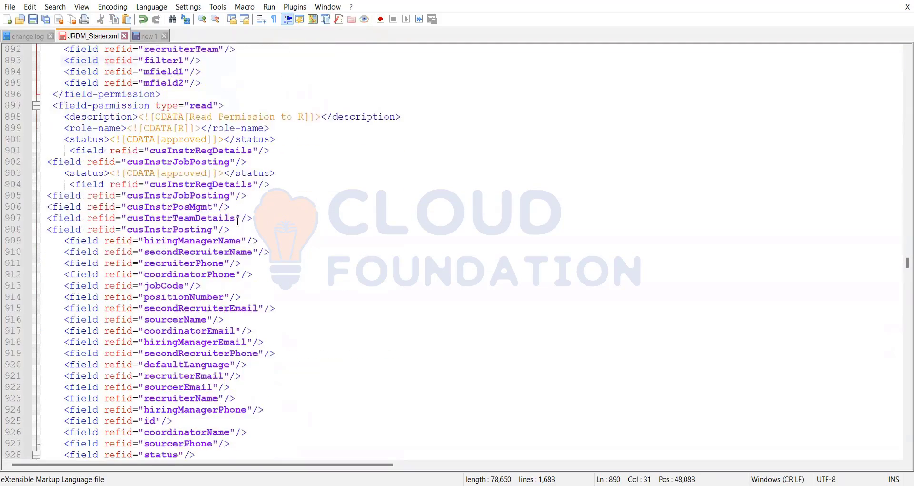
{"action": "scroll", "coordinate": [196, 194], "scroll_direction": "down", "scroll_amount": 20}
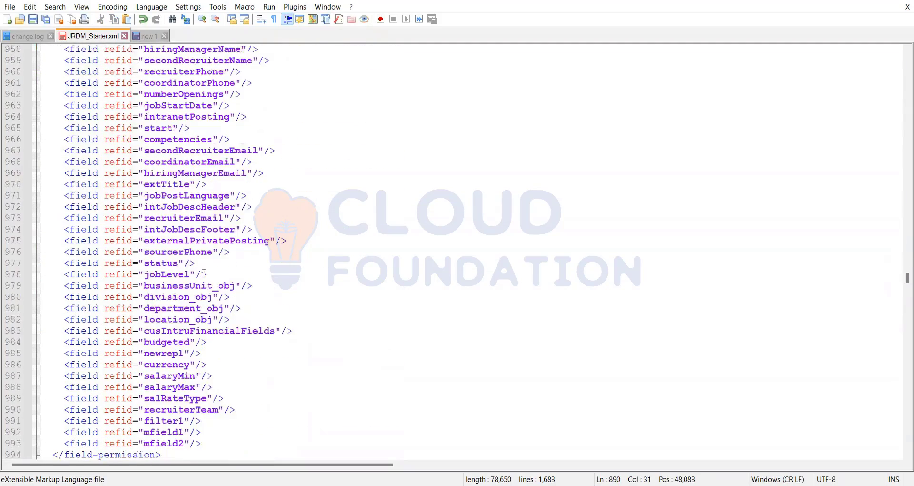
{"action": "scroll", "coordinate": [204, 274], "scroll_direction": "down", "scroll_amount": 20}
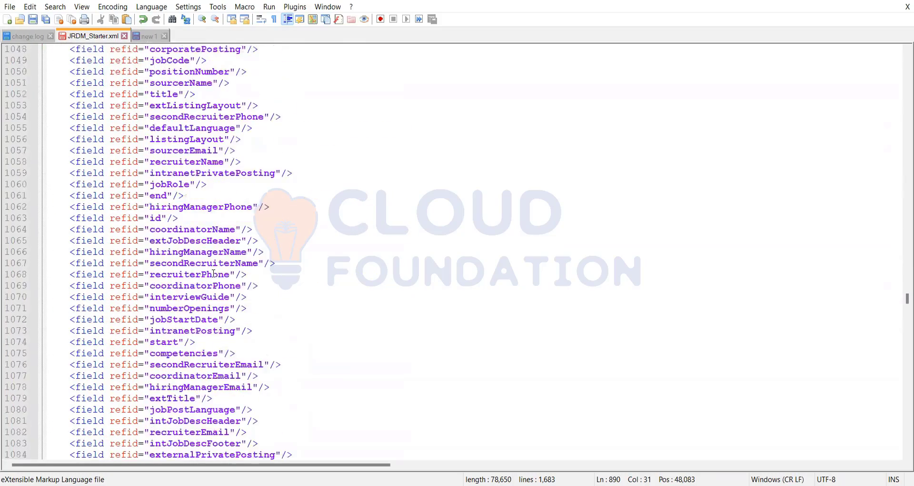
{"action": "scroll", "coordinate": [214, 273], "scroll_direction": "down", "scroll_amount": 20}
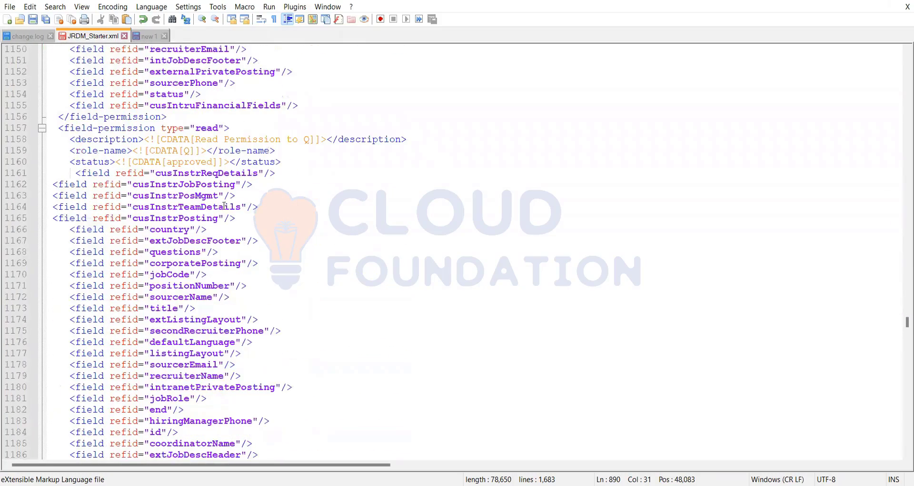
{"action": "scroll", "coordinate": [229, 195], "scroll_direction": "down", "scroll_amount": 18}
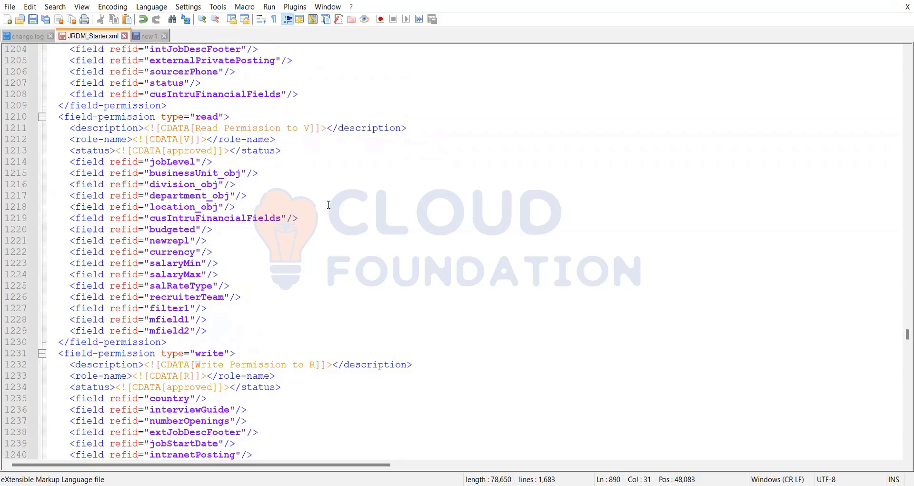
{"action": "scroll", "coordinate": [329, 205], "scroll_direction": "down", "scroll_amount": 20}
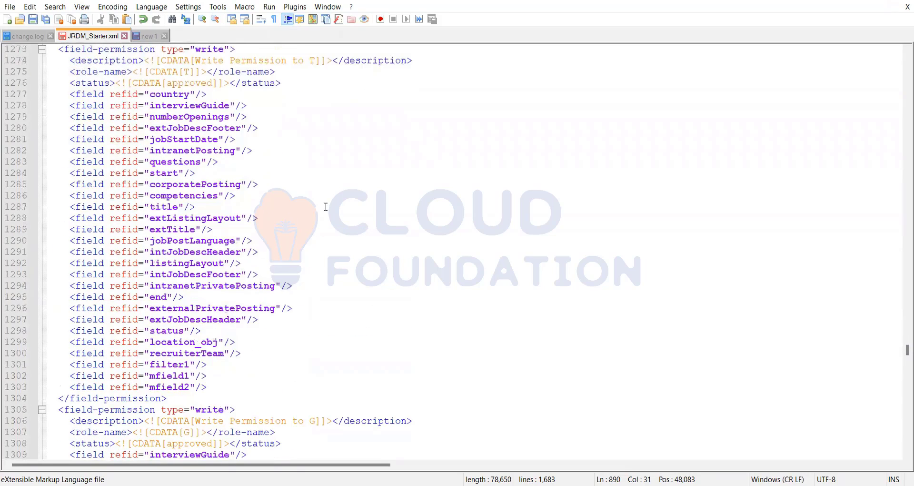
{"action": "scroll", "coordinate": [326, 206], "scroll_direction": "down", "scroll_amount": 1}
{"action": "scroll", "coordinate": [326, 206], "scroll_direction": "down", "scroll_amount": 6}
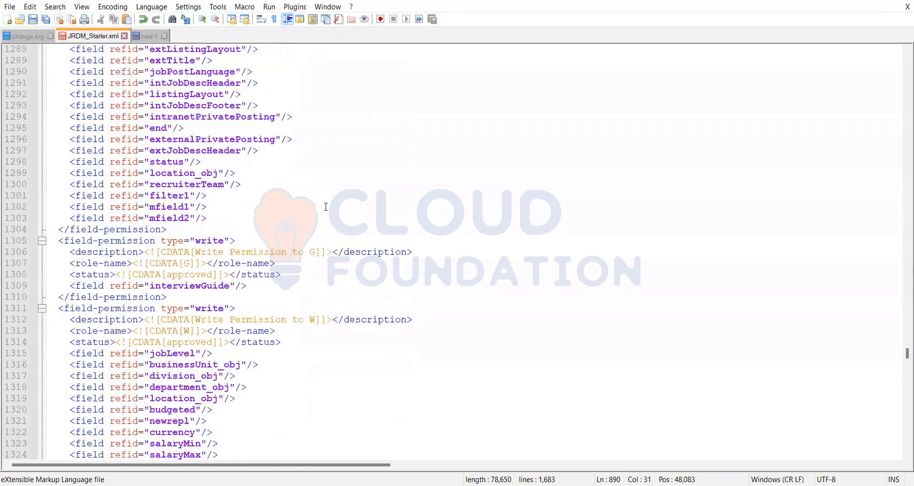
{"action": "scroll", "coordinate": [327, 206], "scroll_direction": "down", "scroll_amount": 13}
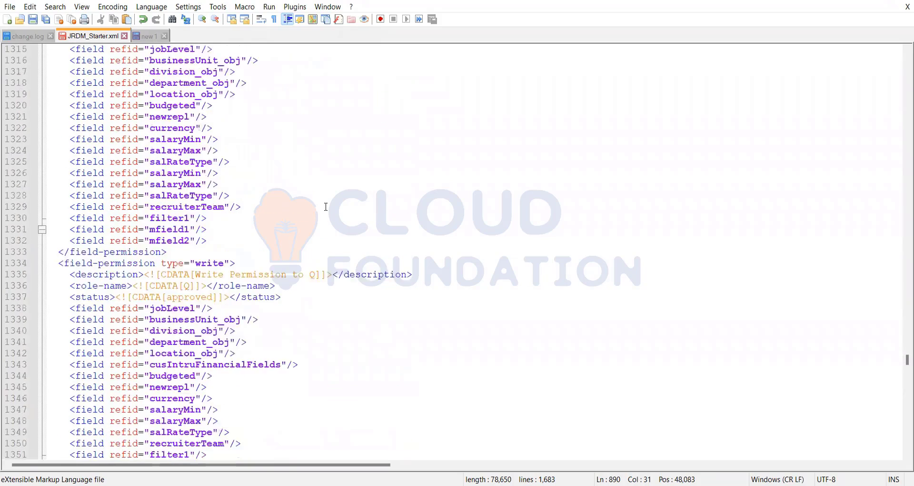
{"action": "scroll", "coordinate": [355, 187], "scroll_direction": "down", "scroll_amount": 20}
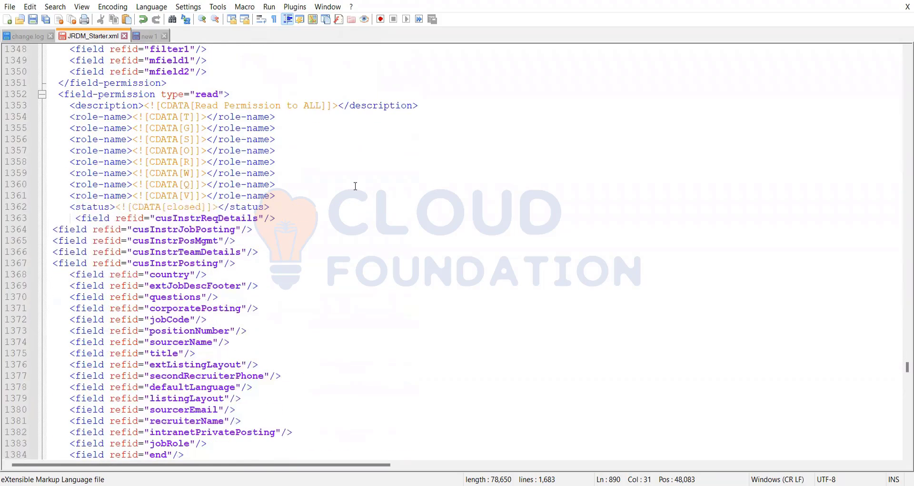
{"action": "scroll", "coordinate": [354, 187], "scroll_direction": "down", "scroll_amount": 13}
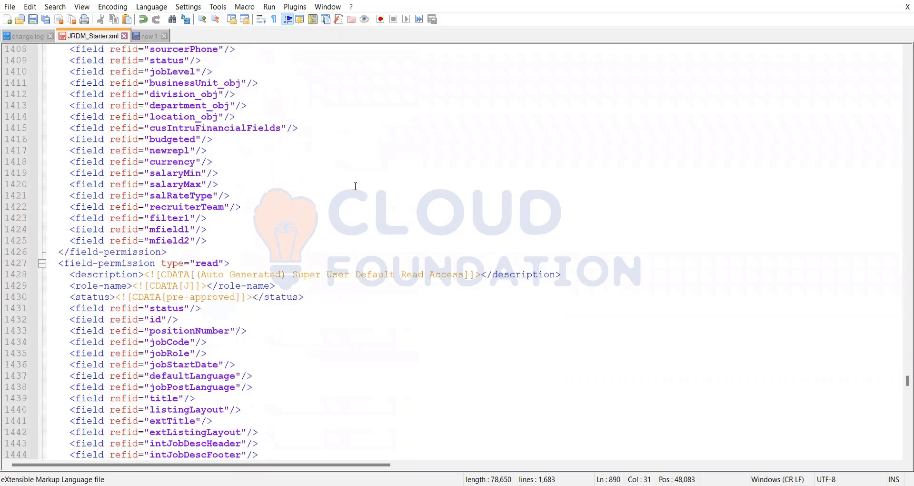
{"action": "scroll", "coordinate": [314, 260], "scroll_direction": "down", "scroll_amount": 20}
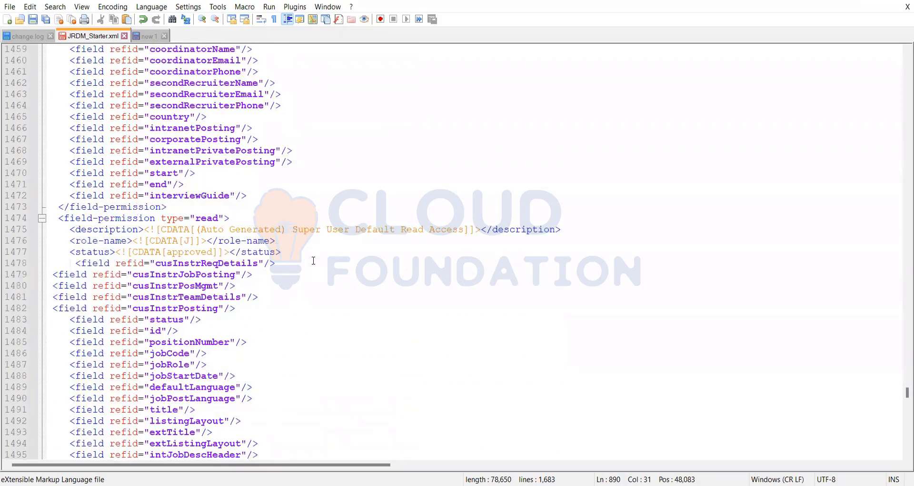
{"action": "scroll", "coordinate": [314, 260], "scroll_direction": "down", "scroll_amount": 3}
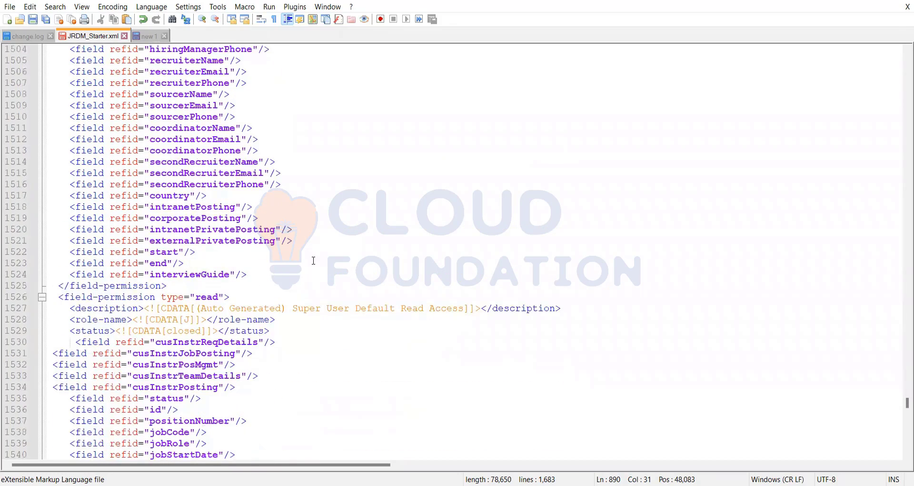
{"action": "scroll", "coordinate": [314, 260], "scroll_direction": "down", "scroll_amount": 3}
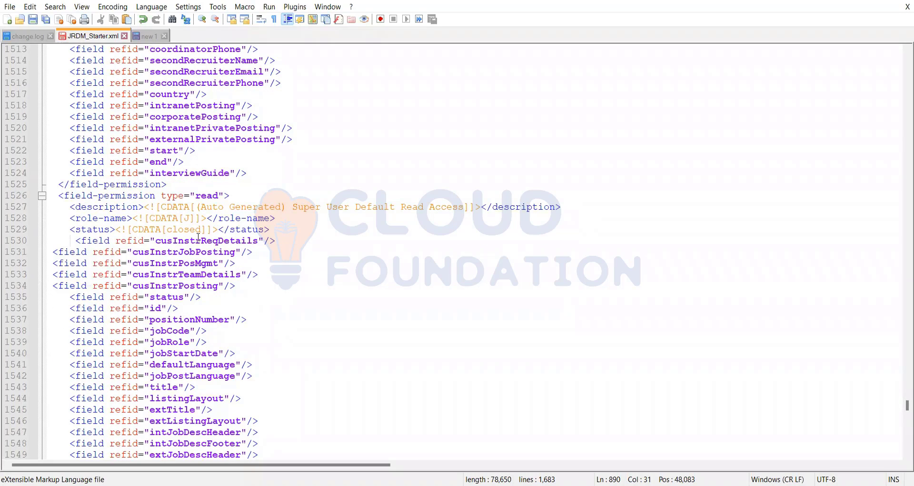
- Point out the read permission type and the closed status in the last "Super User Default Read Access" block
{"action": "left_click", "coordinate": [190, 229]}
{"action": "left_click", "coordinate": [207, 196]}
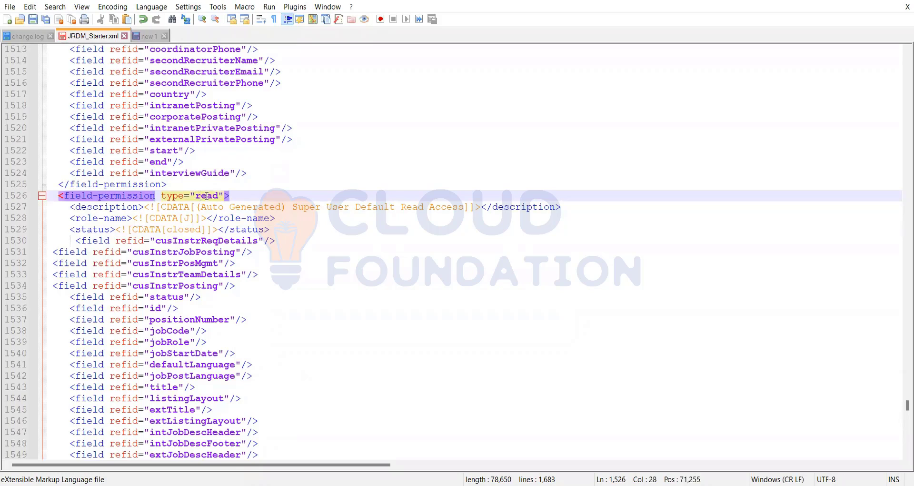
{"action": "double_click", "coordinate": [206, 196]}
{"action": "left_click", "coordinate": [189, 229]}
{"action": "double_click", "coordinate": [189, 229]}
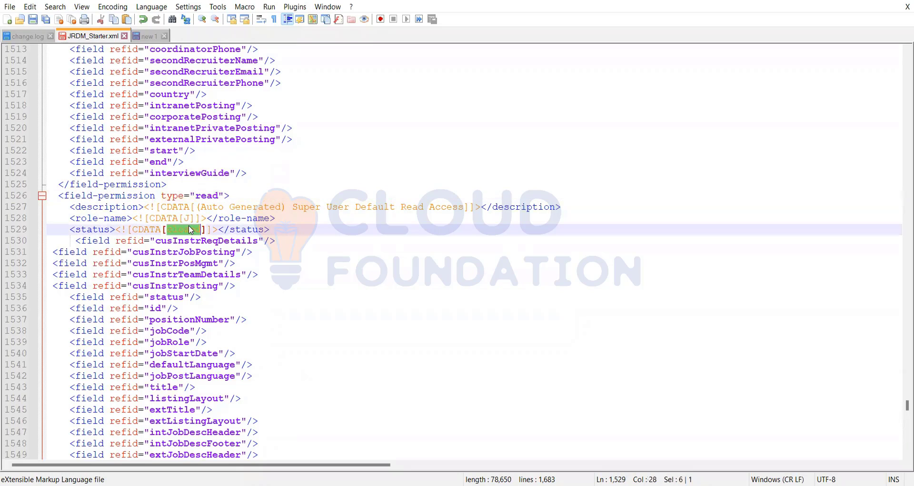
{"action": "left_click", "coordinate": [286, 275]}
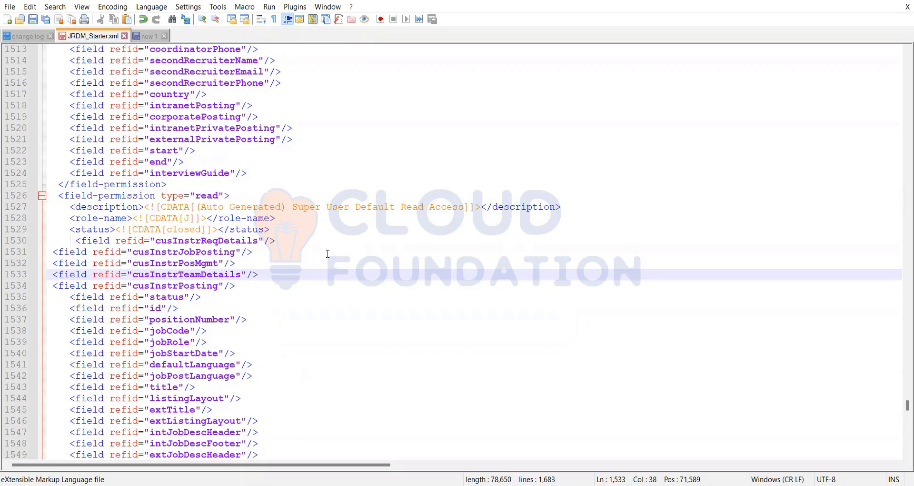
- Highlight role J and the words "Auto Generated" in the closed "Super User Default Read Access" block
{"action": "scroll", "coordinate": [321, 261], "scroll_direction": "down", "scroll_amount": 17}
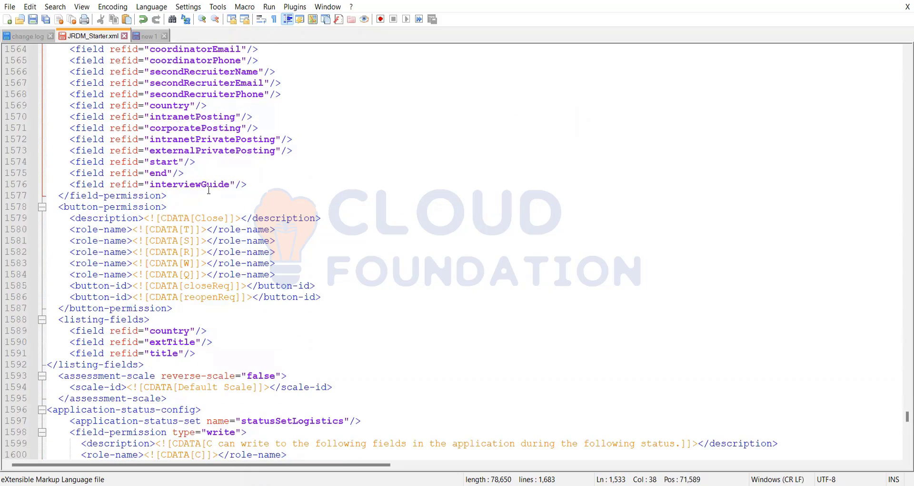
{"action": "scroll", "coordinate": [214, 192], "scroll_direction": "up", "scroll_amount": 10}
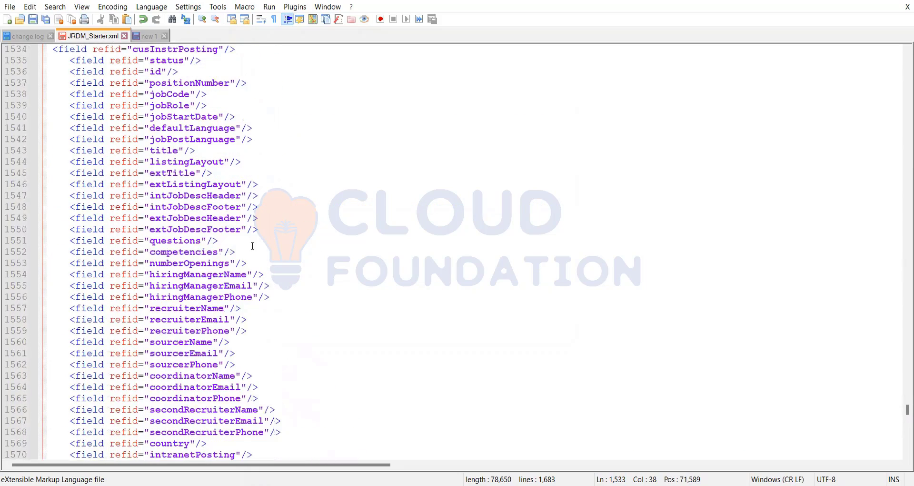
{"action": "scroll", "coordinate": [253, 246], "scroll_direction": "up", "scroll_amount": 8}
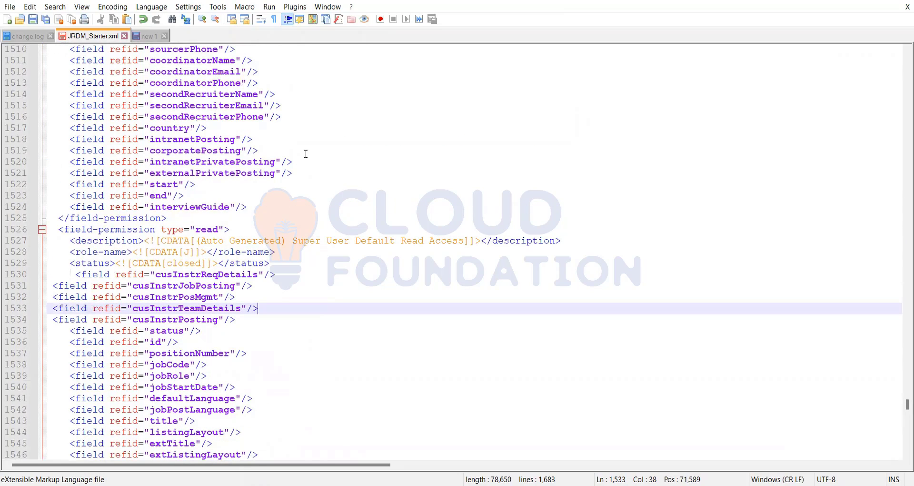
{"action": "scroll", "coordinate": [306, 153], "scroll_direction": "up", "scroll_amount": 2}
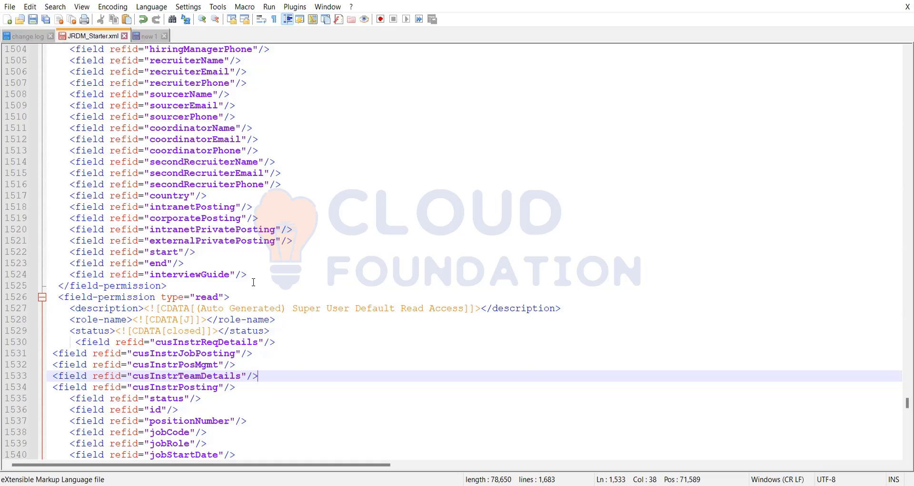
{"action": "double_click", "coordinate": [186, 319]}
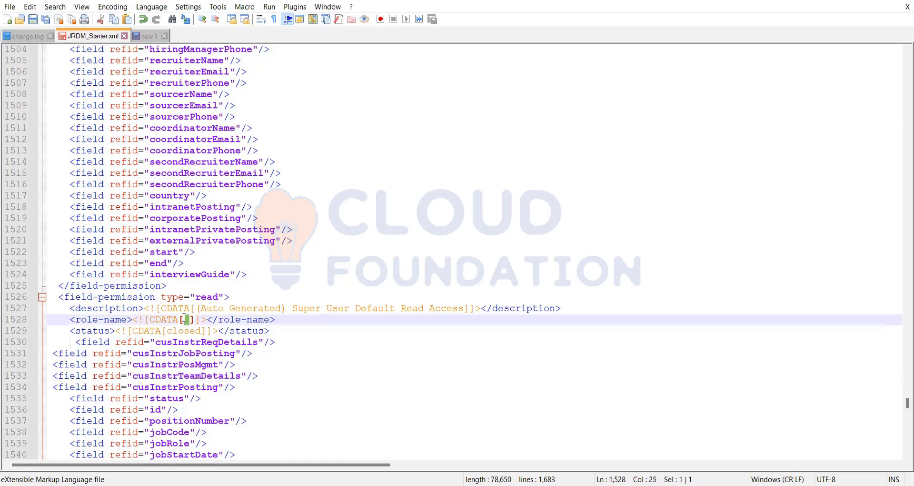
{"action": "left_click", "coordinate": [276, 307]}
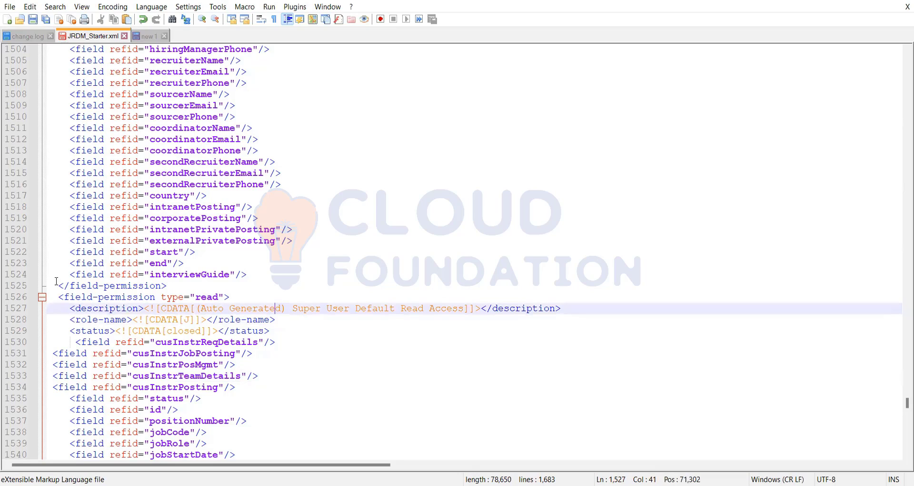
{"action": "left_click", "coordinate": [247, 310]}
{"action": "left_click_drag", "start_coordinate": [283, 309], "coordinate": [200, 311]}
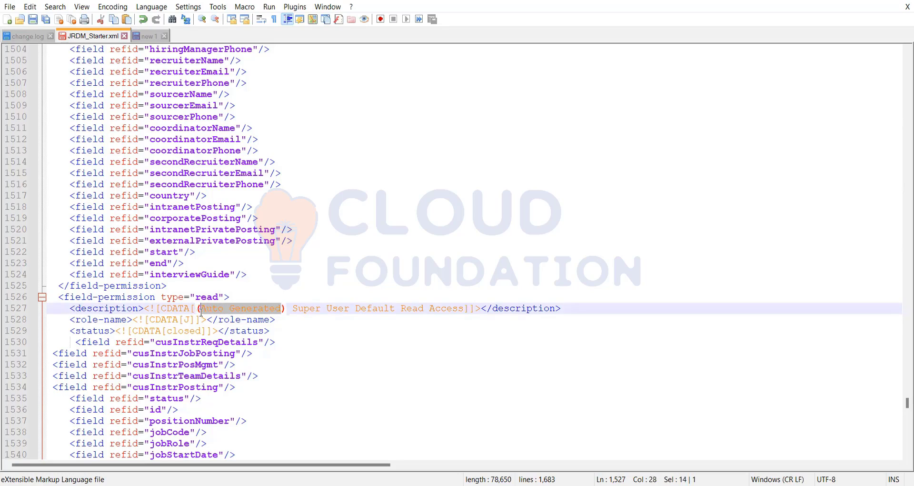
{"action": "left_click", "coordinate": [248, 275]}
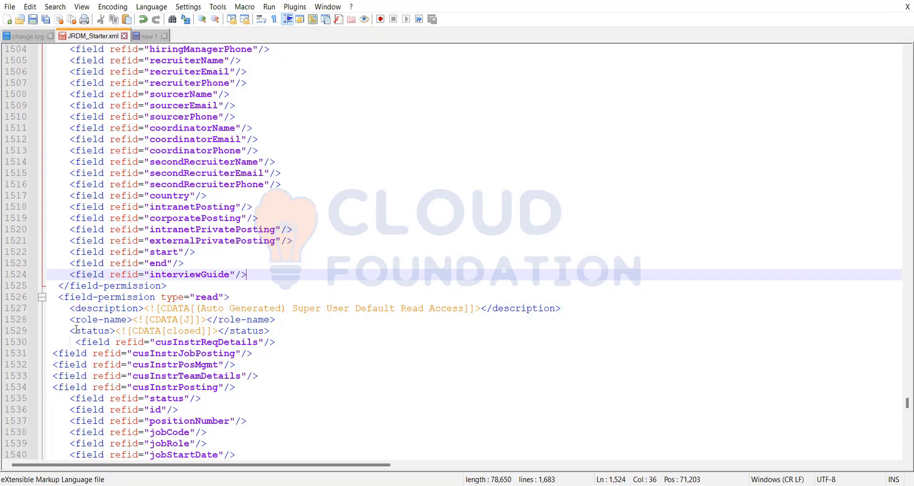
- Highlight the closed super user read block from the line above its opening tag into its field list, and clear the highlight
{"action": "left_click", "coordinate": [50, 286]}
{"action": "left_click_drag", "start_coordinate": [50, 285], "coordinate": [119, 395]}
{"action": "scroll", "coordinate": [119, 395], "scroll_direction": "down", "scroll_amount": 13}
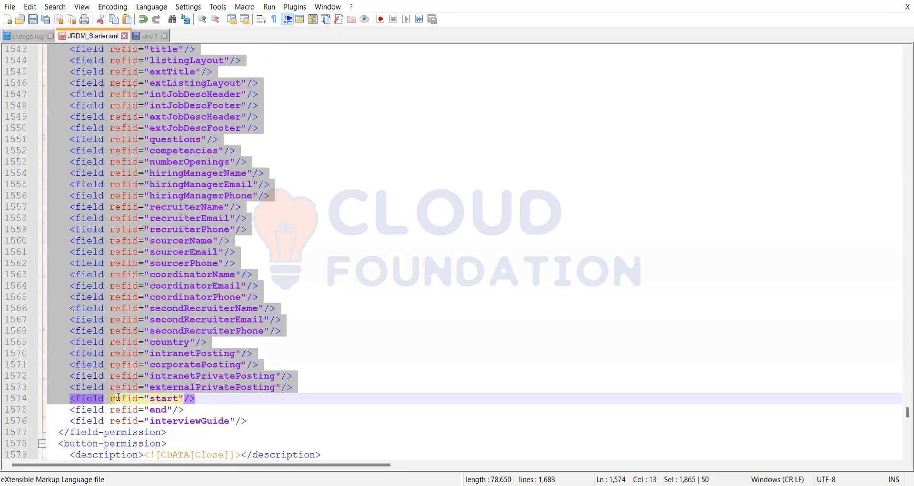
{"action": "scroll", "coordinate": [172, 342], "scroll_direction": "up", "scroll_amount": 10}
{"action": "left_click_drag", "start_coordinate": [171, 342], "coordinate": [171, 342]}
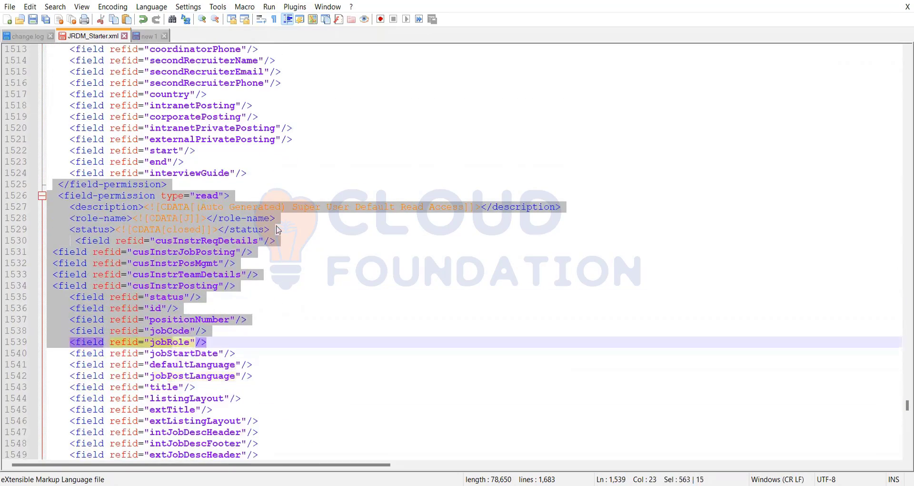
{"action": "left_click", "coordinate": [316, 207]}
{"action": "left_click_drag", "start_coordinate": [49, 184], "coordinate": [253, 454]}
{"action": "left_click", "coordinate": [283, 208]}
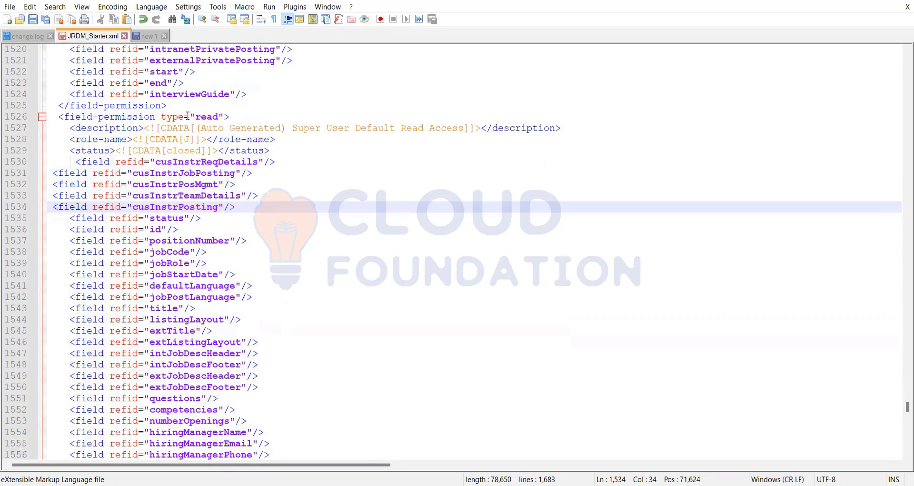
- Highlight the entire closed super user read block through the interviewGuide field, and clear the highlight
{"action": "scroll", "coordinate": [188, 115], "scroll_direction": "up", "scroll_amount": 1}
{"action": "left_click", "coordinate": [256, 129]}
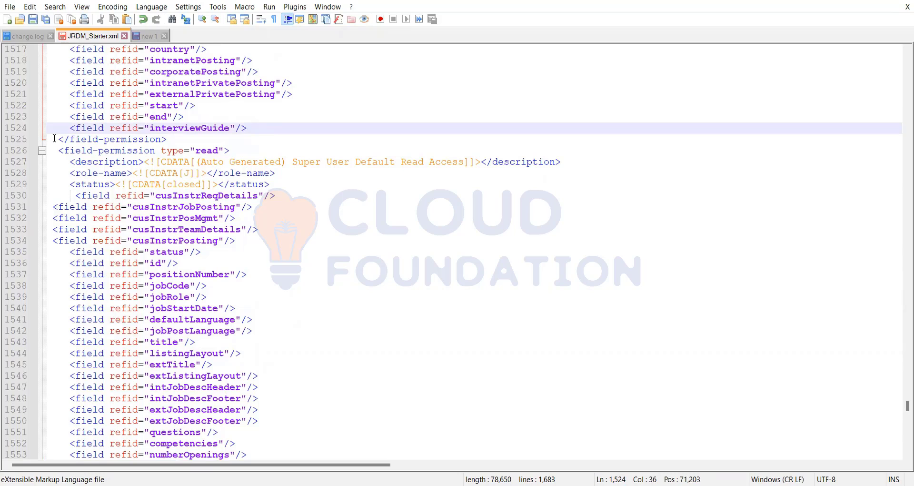
{"action": "left_click_drag", "start_coordinate": [53, 138], "coordinate": [278, 381]}
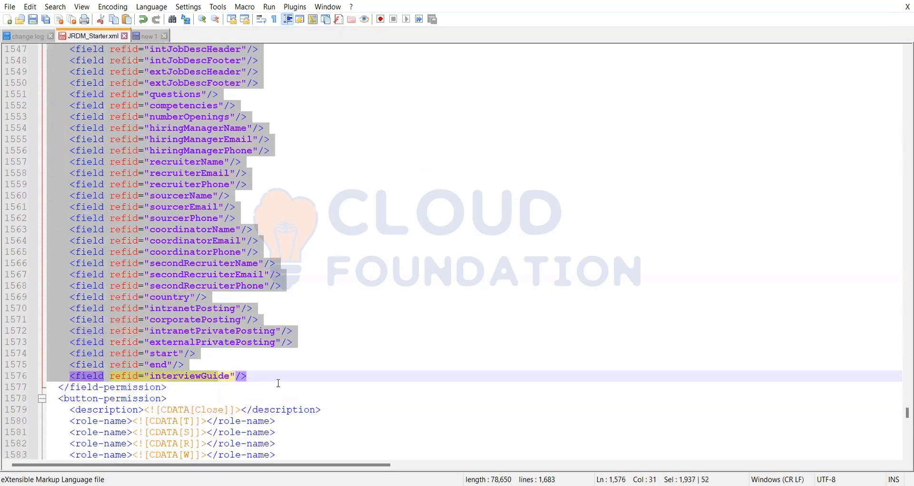
{"action": "left_click", "coordinate": [278, 383]}
- Look at the button permissions below, and highlight "Auto Generated" again in the closed super user block's description
{"action": "scroll", "coordinate": [278, 374], "scroll_direction": "down", "scroll_amount": 6}
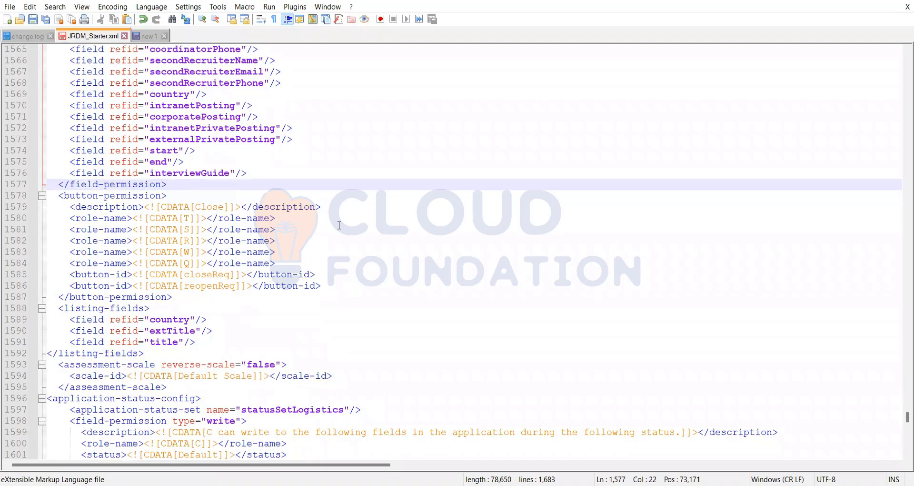
{"action": "scroll", "coordinate": [339, 225], "scroll_direction": "up", "scroll_amount": 18}
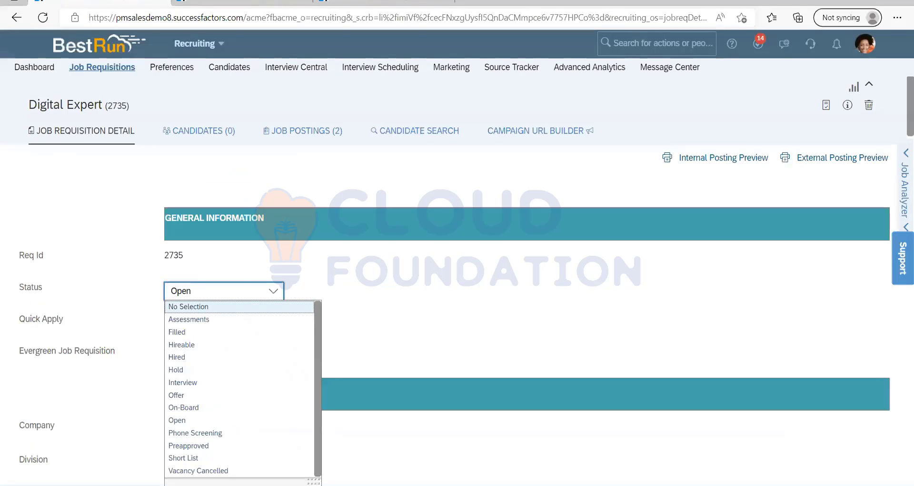
{"action": "left_click_drag", "start_coordinate": [200, 229], "coordinate": [282, 229]}
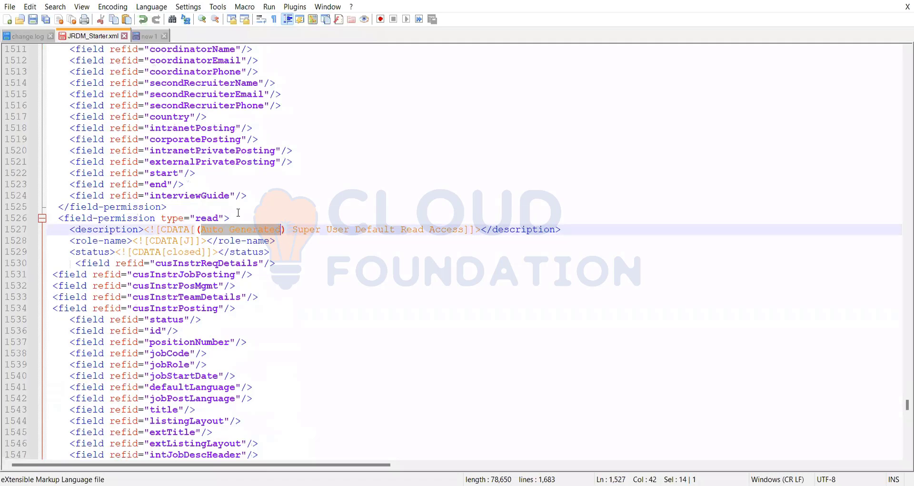
{"action": "left_click", "coordinate": [167, 210]}
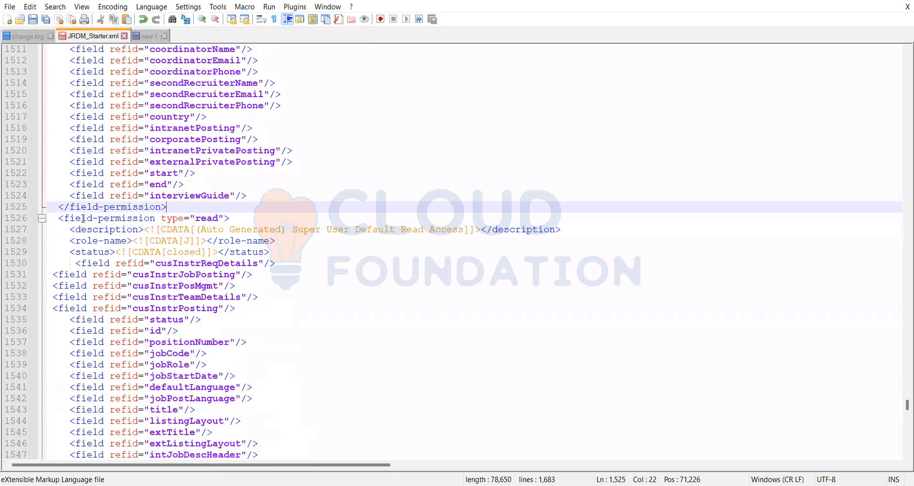
{"action": "left_click", "coordinate": [258, 197]}
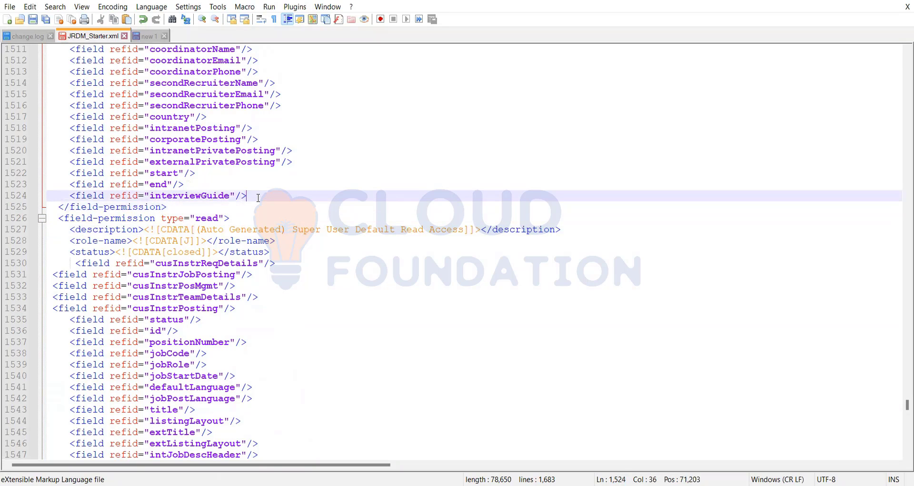
- Delete the closed super user default read block through its interviewGuide field, leaving one closing field-permission tag
{"action": "key", "text": "Return"}
{"action": "key", "text": "Return"}
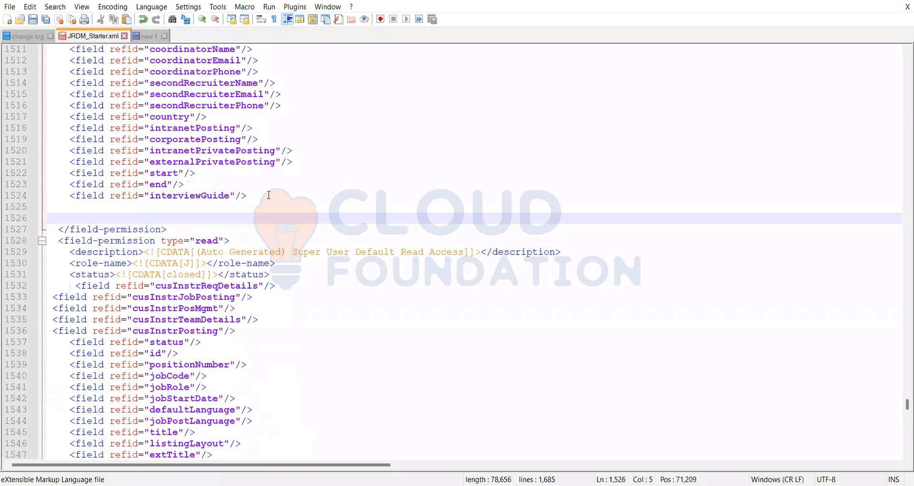
{"action": "left_click_drag", "start_coordinate": [52, 229], "coordinate": [258, 302]}
{"action": "scroll", "coordinate": [96, 297], "scroll_direction": "down", "scroll_amount": 4}
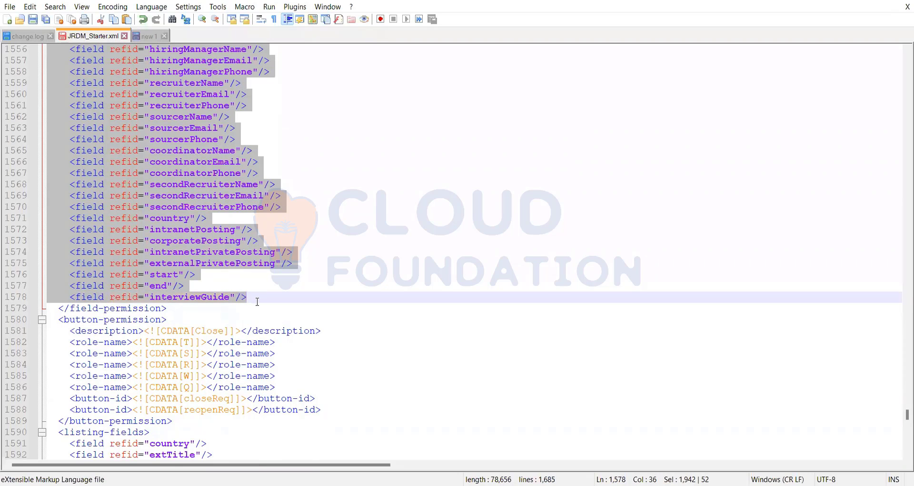
{"action": "key", "text": "Delete"}
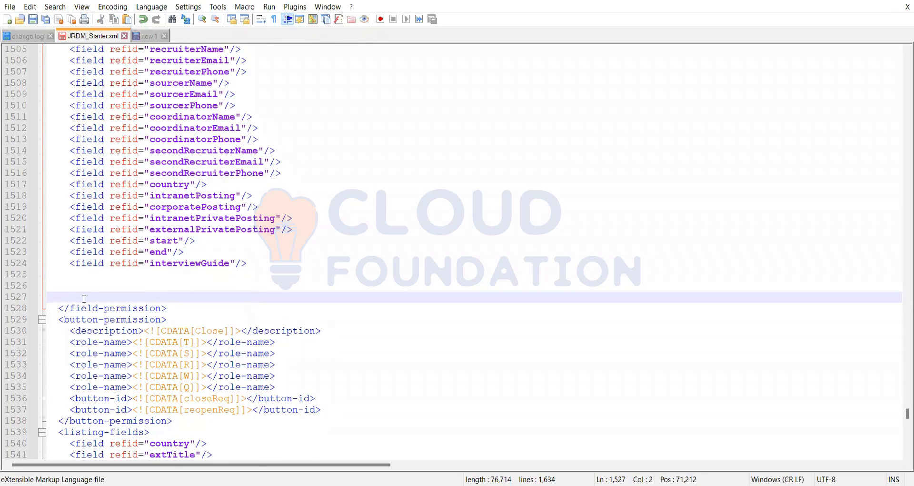
- Remove the blank lines between the approved super user block's interviewGuide field and its closing field-permission tag
{"action": "key", "text": "BackSpace"}
{"action": "key", "text": "BackSpace"}
{"action": "key", "text": "BackSpace"}
{"action": "key", "text": "BackSpace"}
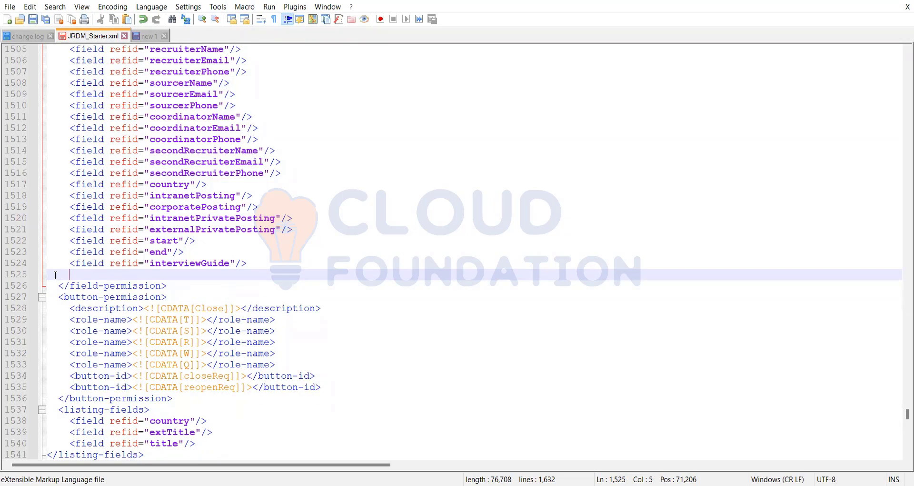
{"action": "key", "text": "BackSpace"}
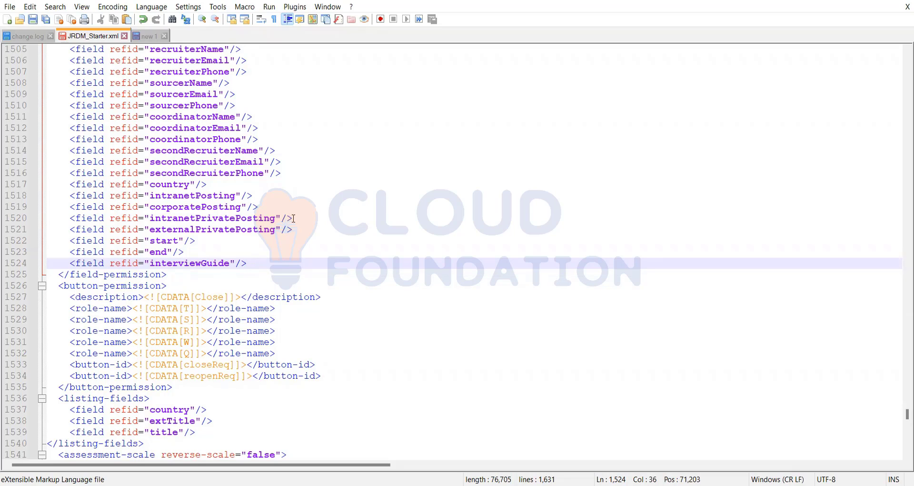
- Look back through the field permission blocks for each status, up to the field definitions near the start of the file
{"action": "scroll", "coordinate": [292, 218], "scroll_direction": "up", "scroll_amount": 9}
{"action": "scroll", "coordinate": [295, 219], "scroll_direction": "up", "scroll_amount": 20}
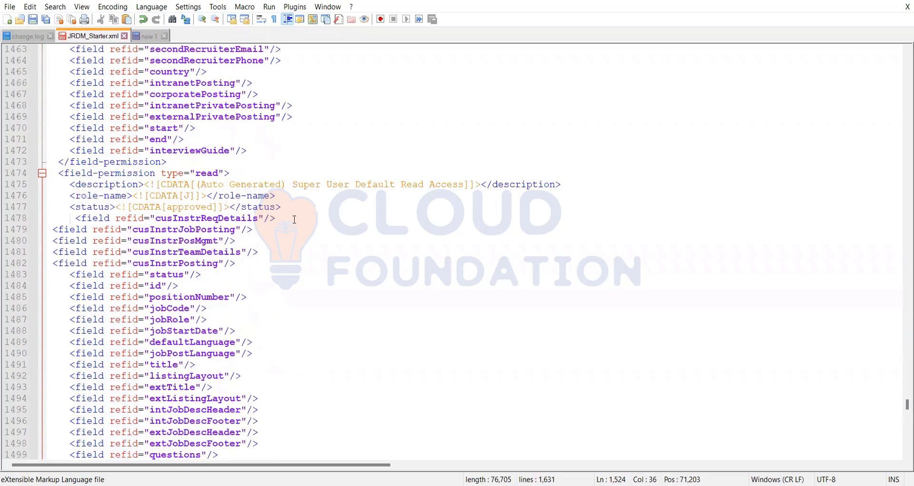
{"action": "scroll", "coordinate": [294, 219], "scroll_direction": "up", "scroll_amount": 6}
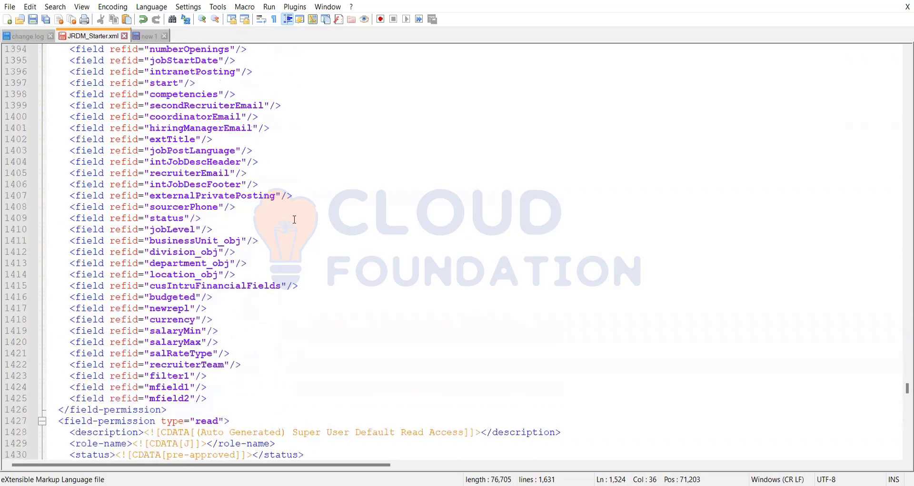
{"action": "scroll", "coordinate": [295, 219], "scroll_direction": "up", "scroll_amount": 20}
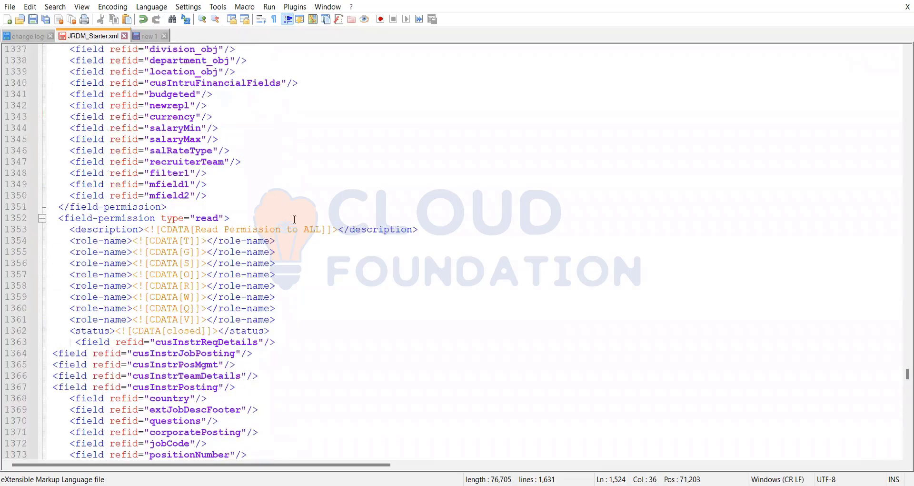
{"action": "scroll", "coordinate": [766, 355], "scroll_direction": "up", "scroll_amount": 16}
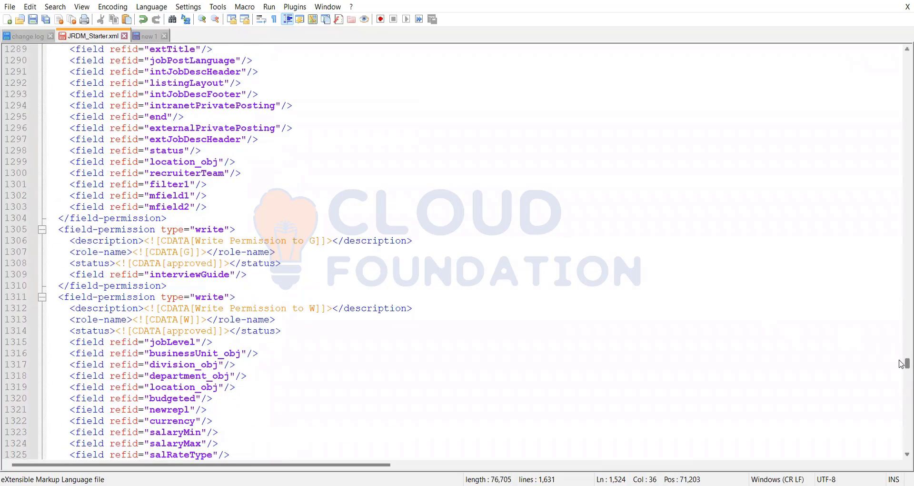
{"action": "scroll", "coordinate": [901, 246], "scroll_direction": "up", "scroll_amount": 20}
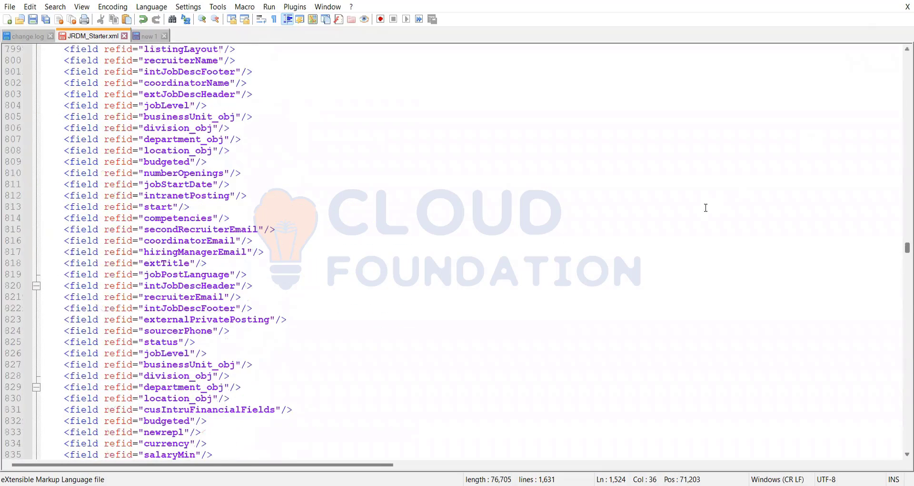
{"action": "scroll", "coordinate": [694, 174], "scroll_direction": "up", "scroll_amount": 20}
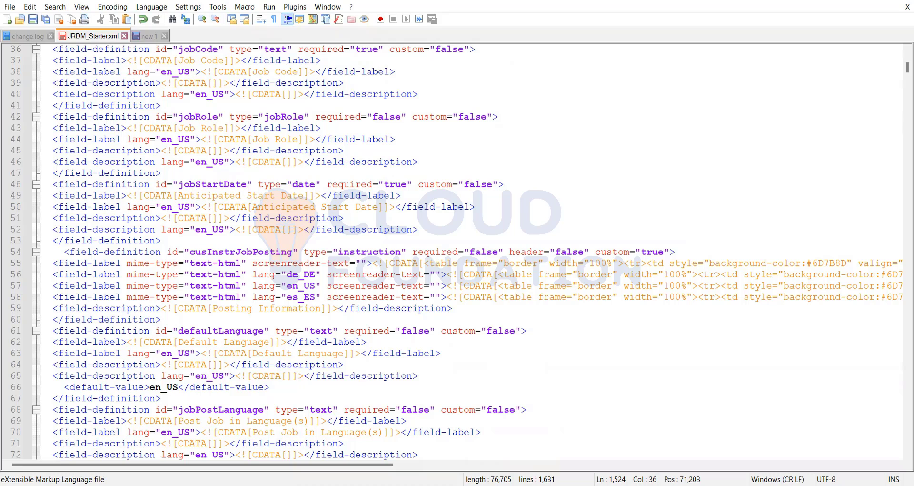
- Switch to Notepad and add the line "SuccessFactors RCM ( accomodate with in those roles)" below "Permission -"
{"action": "key", "text": "alt+Tab"}
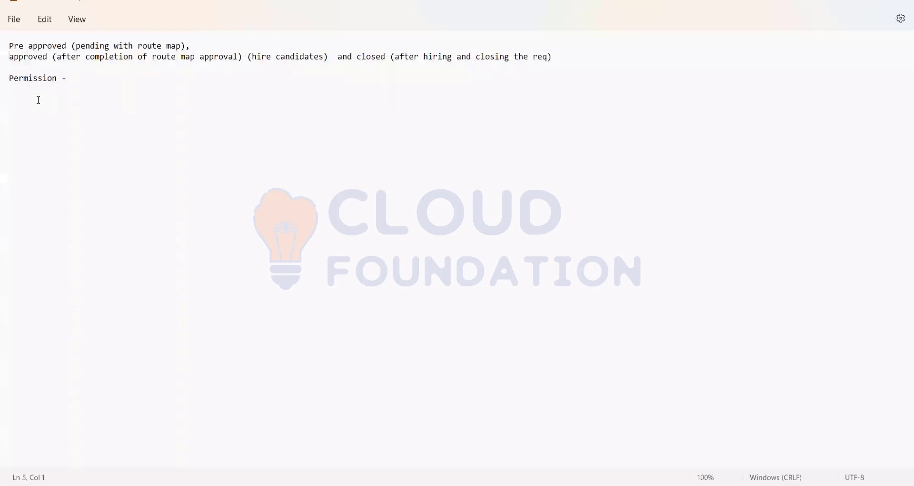
{"action": "type", "text": "SuccessFactors RCM"}
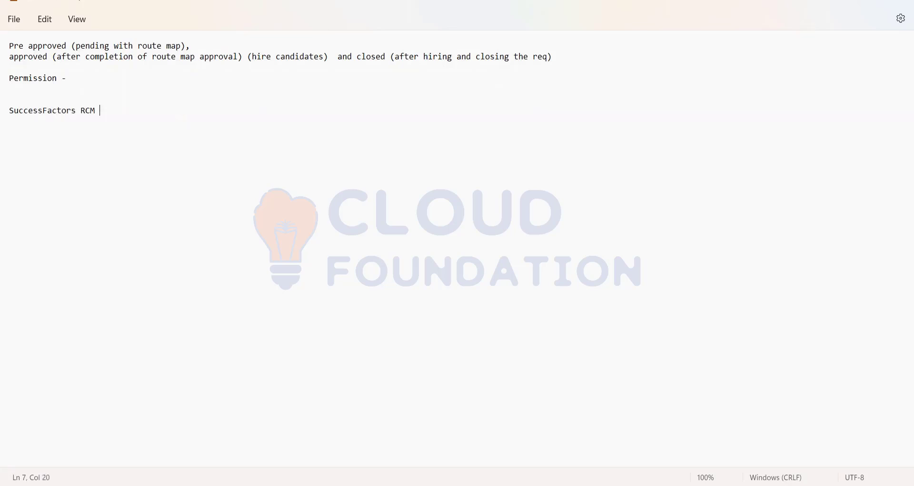
{"action": "type", "text": " ( u"}
{"action": "type", "text": "cco"}
{"action": "type", "text": "moda"}
{"action": "type", "text": "te with"}
{"action": "type", "text": " in thos"}
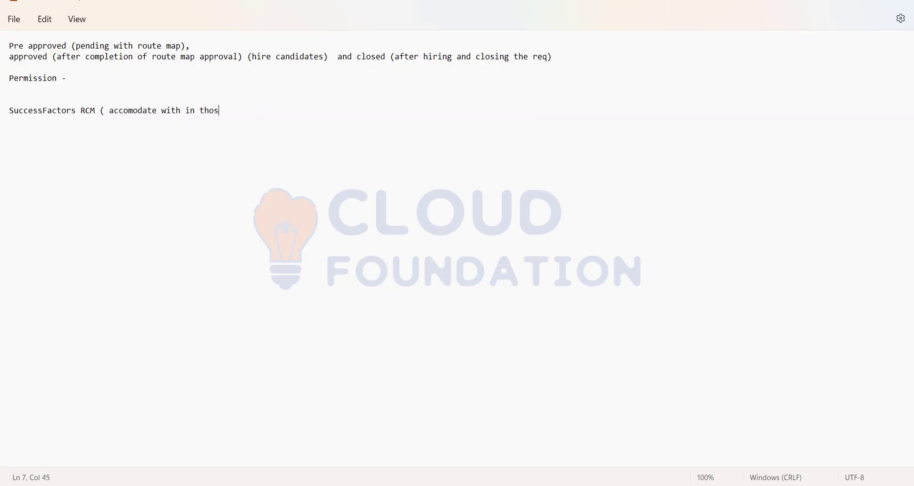
{"action": "type", "text": "e roles)"}
{"action": "key", "text": "Return"}
- Highlight the whole "SuccessFactors RCM" note line several times, and clear the highlight
{"action": "left_click", "coordinate": [158, 110]}
{"action": "left_click_drag", "start_coordinate": [257, 110], "coordinate": [5, 111]}
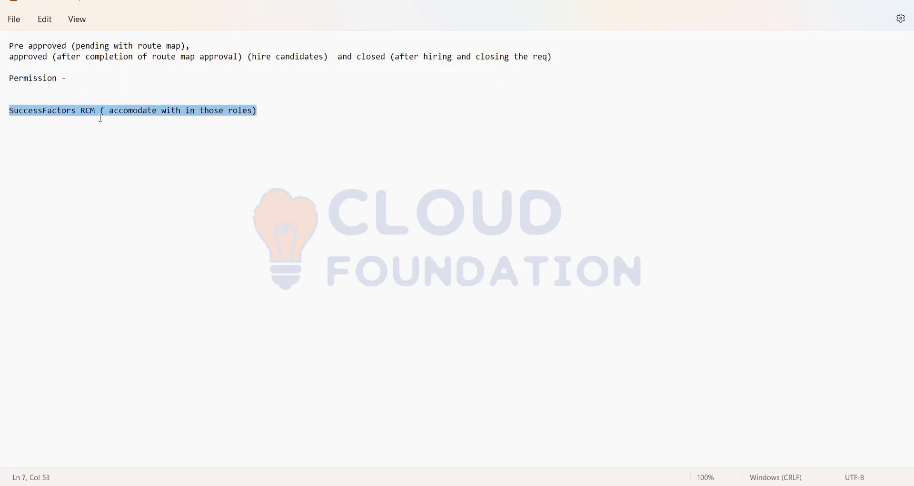
{"action": "left_click", "coordinate": [151, 117]}
{"action": "left_click_drag", "start_coordinate": [257, 111], "coordinate": [5, 112]}
{"action": "left_click", "coordinate": [260, 108]}
{"action": "left_click_drag", "start_coordinate": [260, 109], "coordinate": [2, 111]}
{"action": "left_click", "coordinate": [280, 118]}
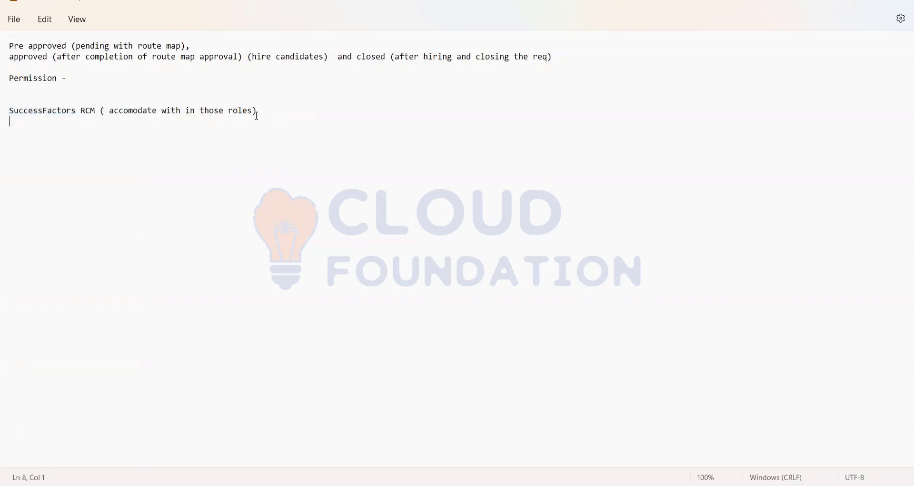
{"action": "left_click_drag", "start_coordinate": [262, 113], "coordinate": [5, 126]}
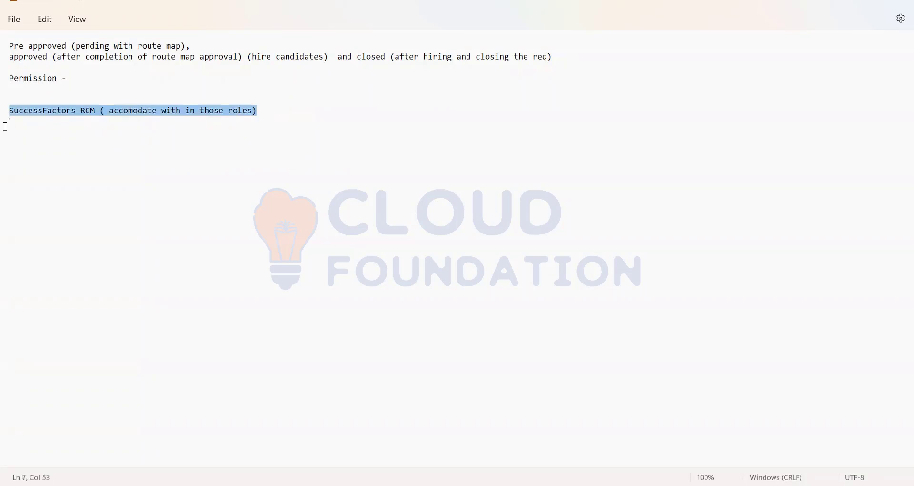
{"action": "left_click", "coordinate": [299, 131]}
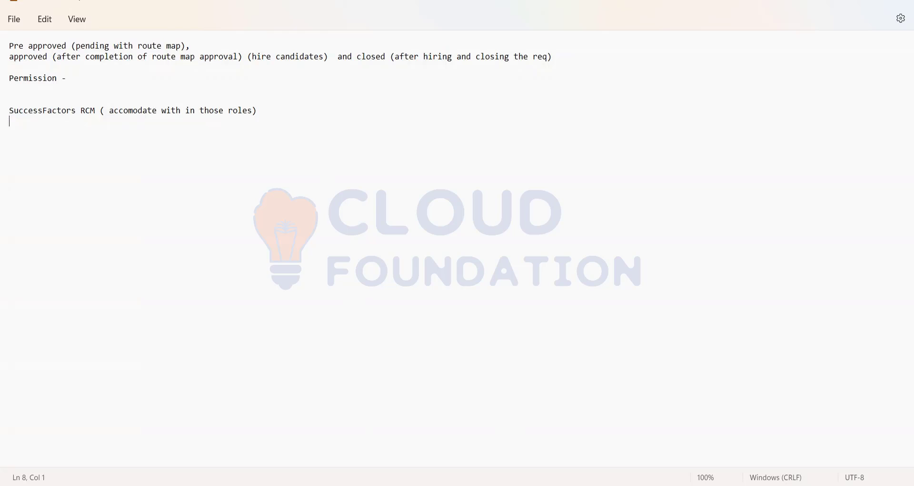
- Switch to the SAP SuccessFactors Recruiting guide in Acrobat Reader, maximize it, and find the operator role table on page 84
{"action": "key", "text": "alt+Tab"}
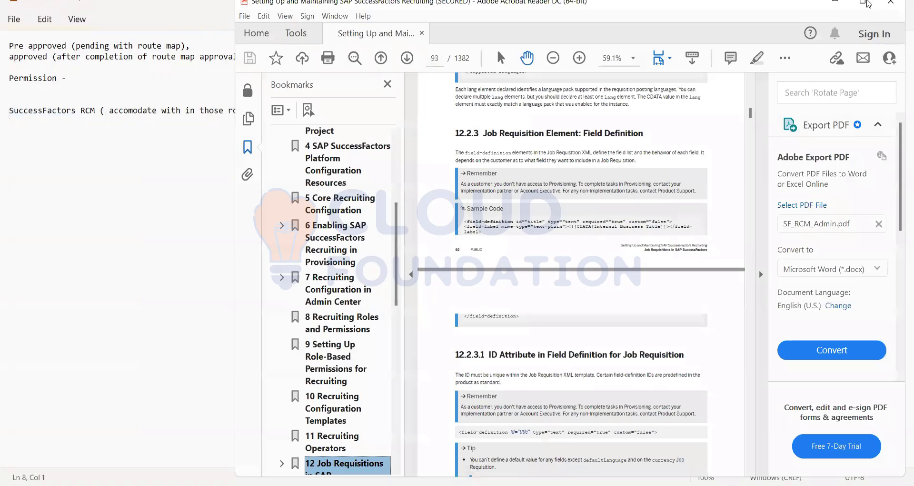
{"action": "left_click", "coordinate": [866, 3]}
{"action": "scroll", "coordinate": [417, 335], "scroll_direction": "up", "scroll_amount": 15}
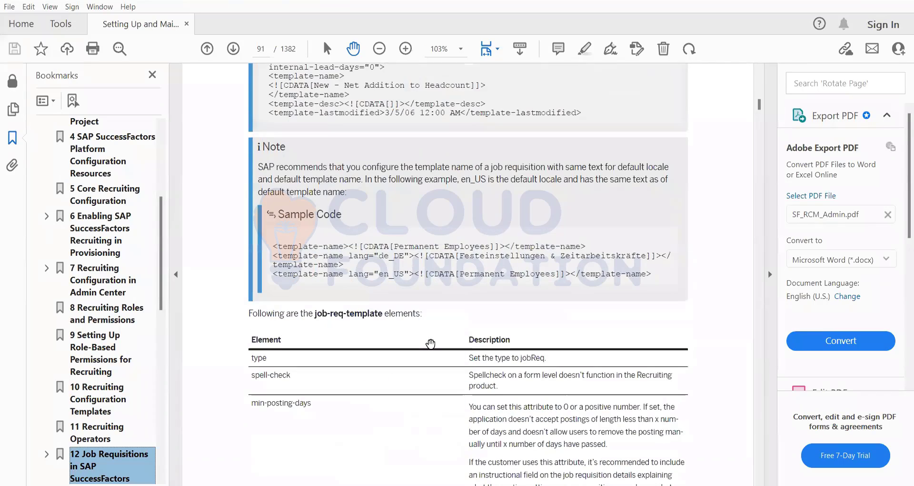
{"action": "scroll", "coordinate": [432, 344], "scroll_direction": "up", "scroll_amount": 10}
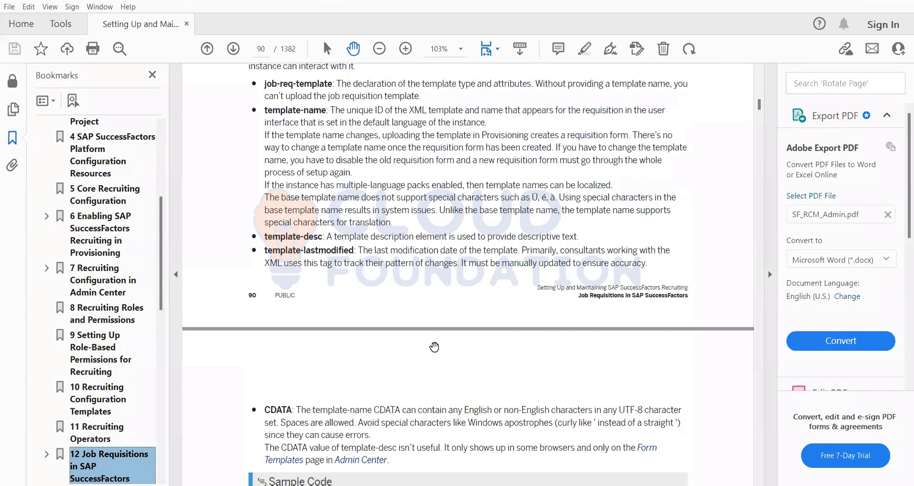
{"action": "scroll", "coordinate": [435, 347], "scroll_direction": "up", "scroll_amount": 15}
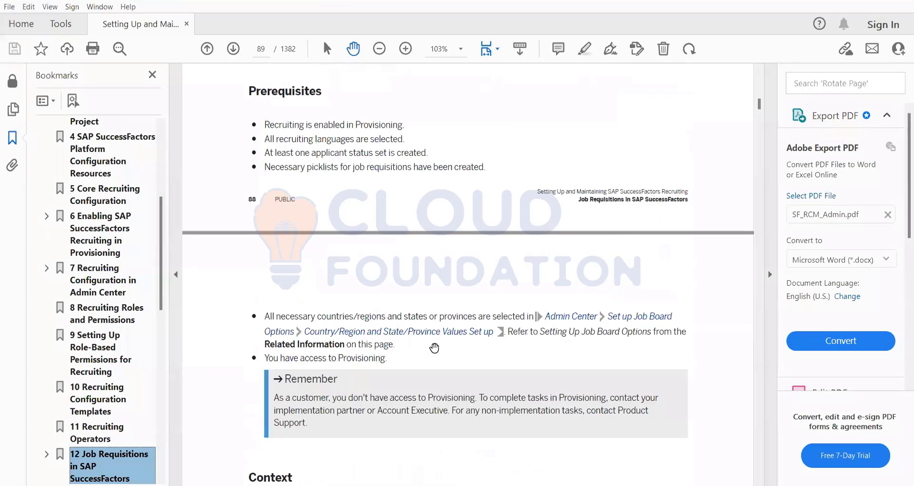
{"action": "scroll", "coordinate": [434, 348], "scroll_direction": "up", "scroll_amount": 15}
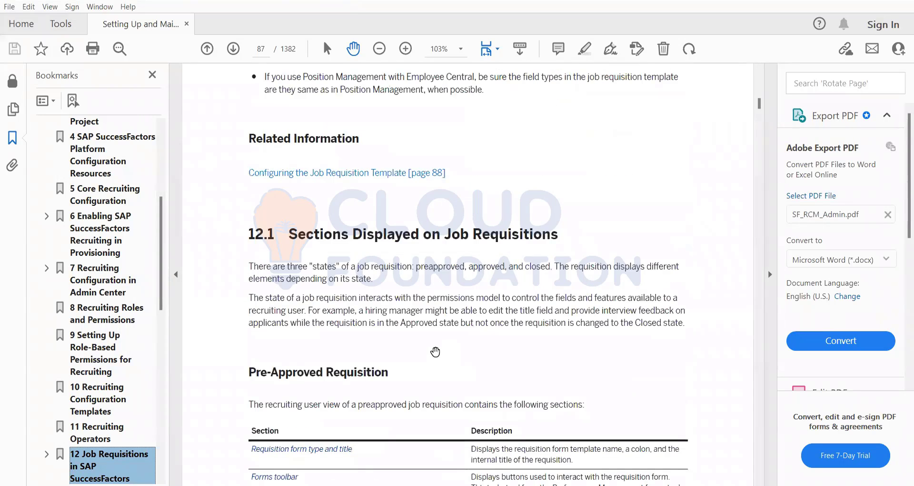
{"action": "scroll", "coordinate": [414, 410], "scroll_direction": "up", "scroll_amount": 15}
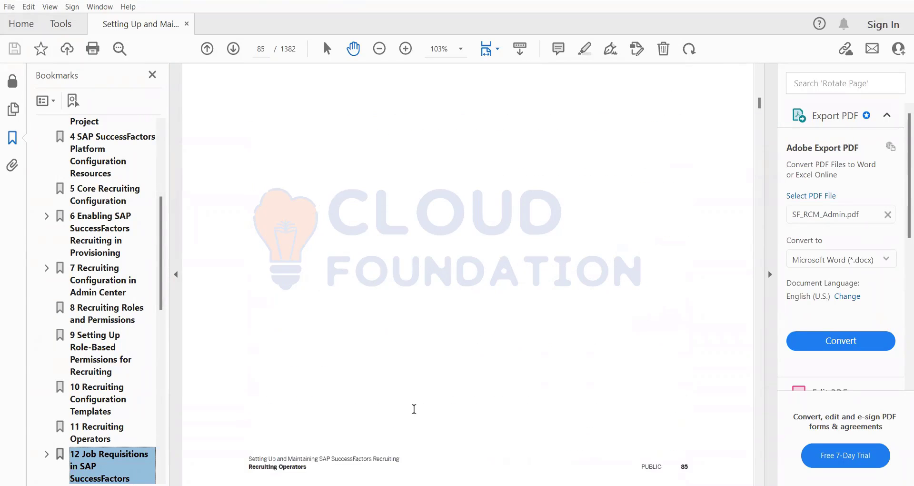
{"action": "scroll", "coordinate": [414, 410], "scroll_direction": "up", "scroll_amount": 15}
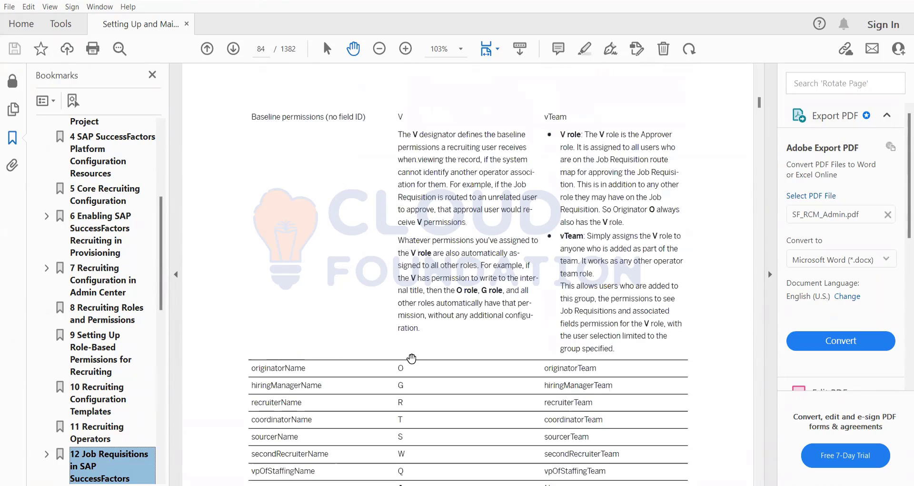
{"action": "scroll", "coordinate": [370, 361], "scroll_direction": "down", "scroll_amount": 4}
{"action": "scroll", "coordinate": [392, 400], "scroll_direction": "up", "scroll_amount": 3}
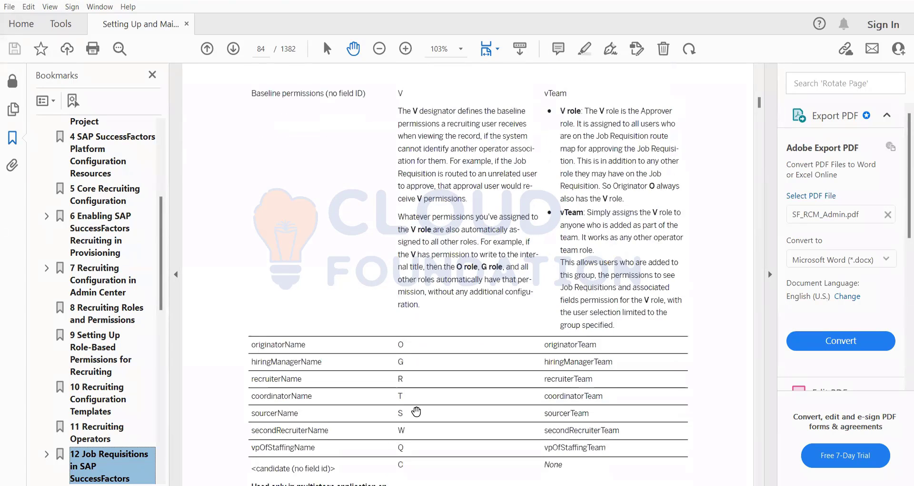
- Highlight the operator table rows from originatorName to vpOfStaffingName with their role letters, and clear the highlight
{"action": "scroll", "coordinate": [398, 410], "scroll_direction": "down", "scroll_amount": 2}
{"action": "left_click_drag", "start_coordinate": [399, 413], "coordinate": [300, 316]}
{"action": "left_click", "coordinate": [349, 359]}
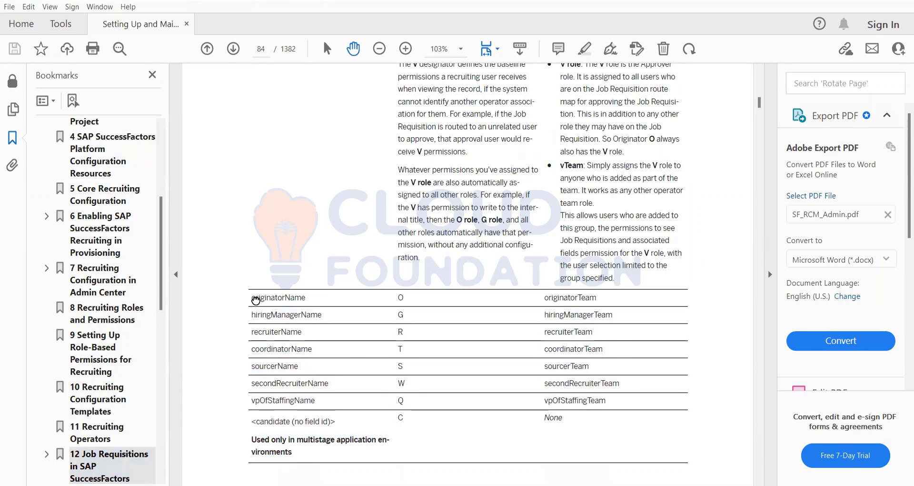
{"action": "left_click_drag", "start_coordinate": [254, 298], "coordinate": [413, 394]}
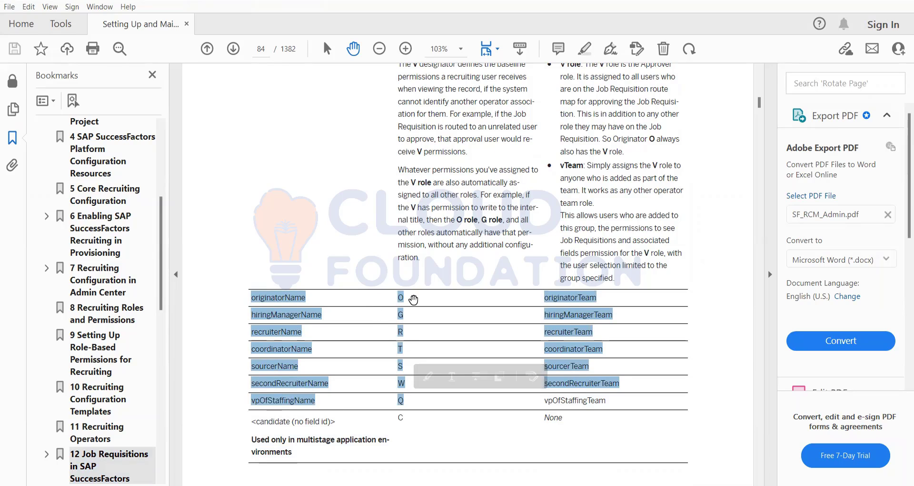
{"action": "left_click", "coordinate": [417, 402]}
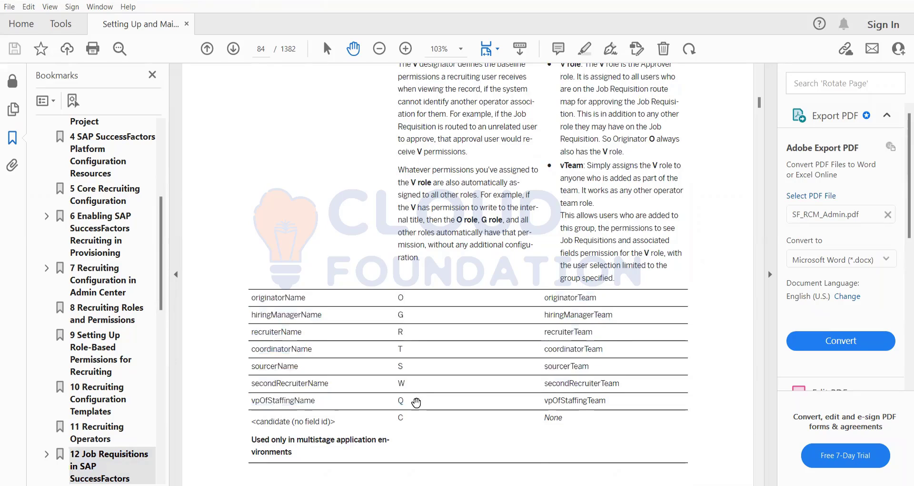
- Highlight the rows between recruiterName and vpOfStaffingName twice, highlight again from originatorName to role Q, and clear the highlight
{"action": "left_click_drag", "start_coordinate": [415, 405], "coordinate": [254, 332]}
{"action": "left_click", "coordinate": [415, 403]}
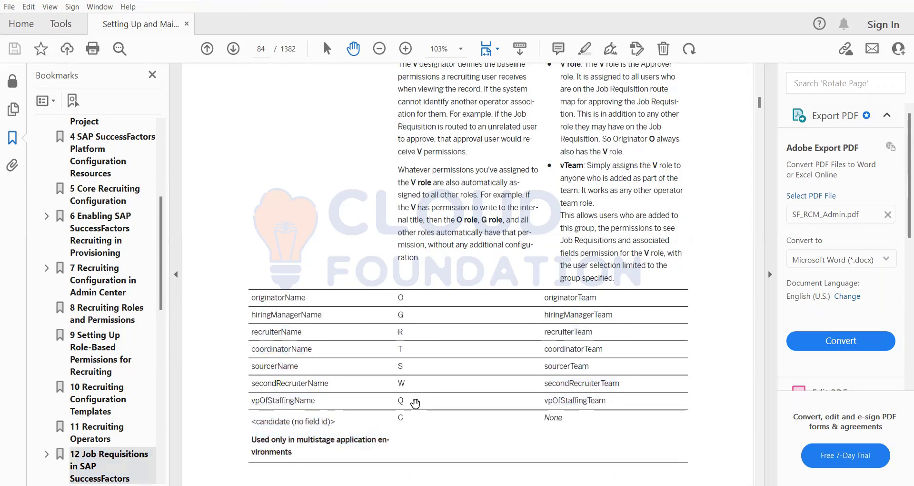
{"action": "left_click_drag", "start_coordinate": [411, 402], "coordinate": [255, 330]}
{"action": "left_click", "coordinate": [260, 302]}
{"action": "left_click_drag", "start_coordinate": [254, 299], "coordinate": [404, 400]}
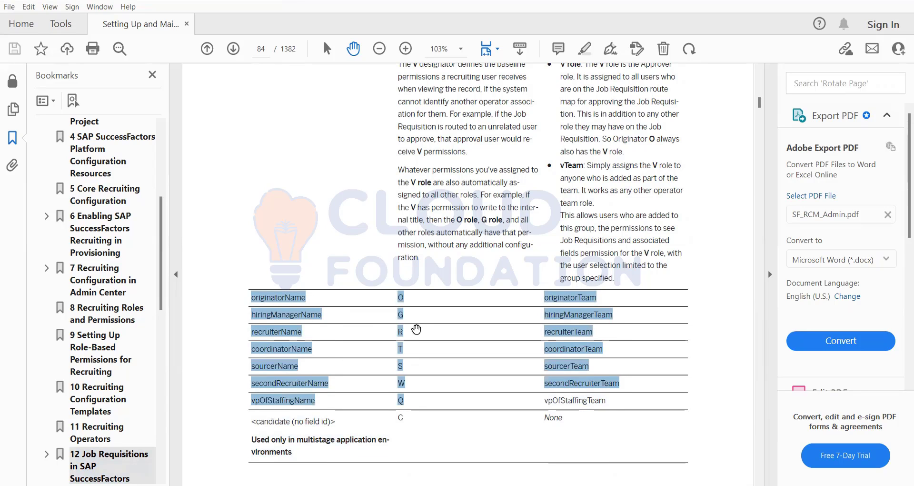
{"action": "left_click_drag", "start_coordinate": [416, 329], "coordinate": [393, 339]}
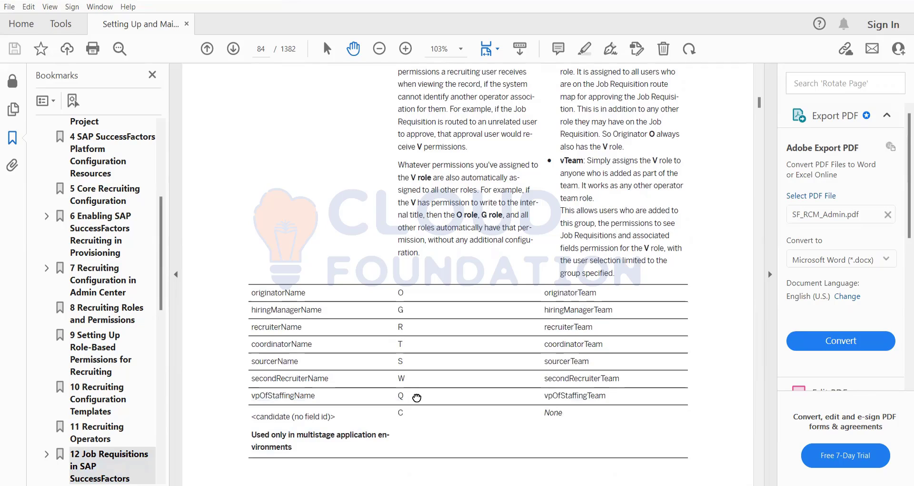
- Highlight the operator rows once more from role Q back up to originatorName, and clear the highlight
{"action": "scroll", "coordinate": [390, 357], "scroll_direction": "down", "scroll_amount": 2}
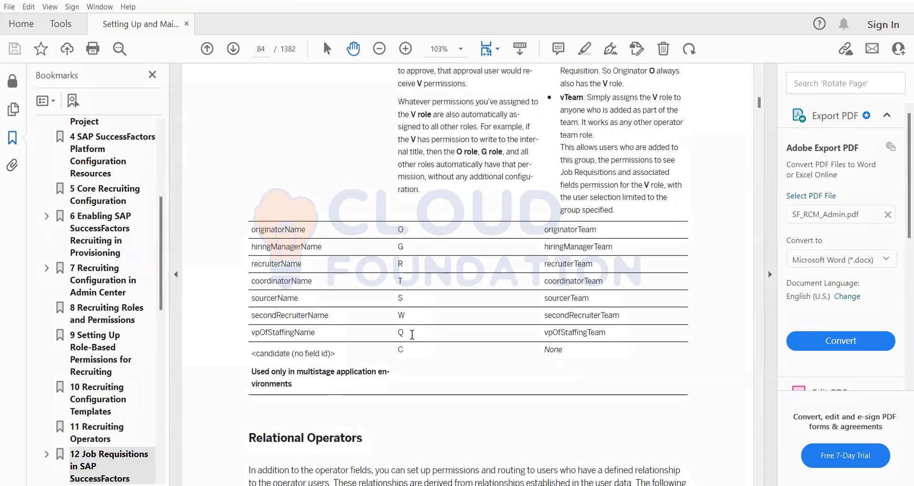
{"action": "left_click_drag", "start_coordinate": [410, 344], "coordinate": [320, 312]}
{"action": "left_click_drag", "start_coordinate": [402, 336], "coordinate": [255, 233]}
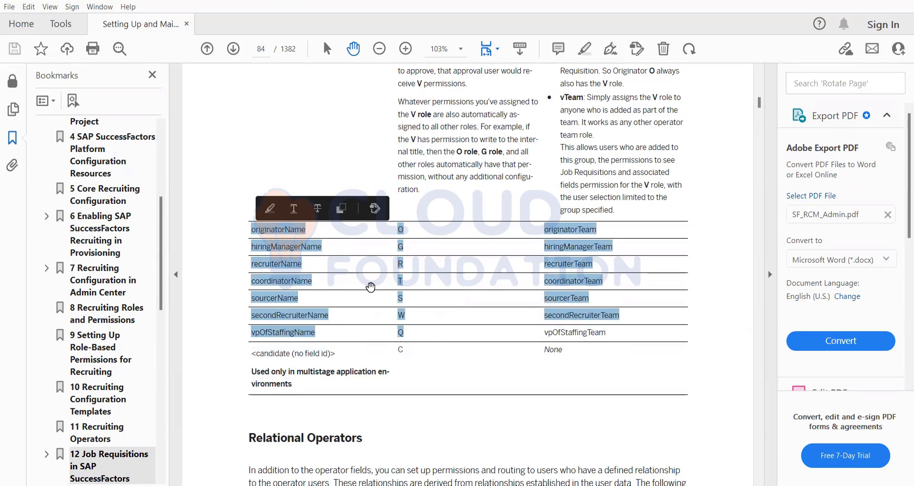
{"action": "left_click", "coordinate": [435, 276]}
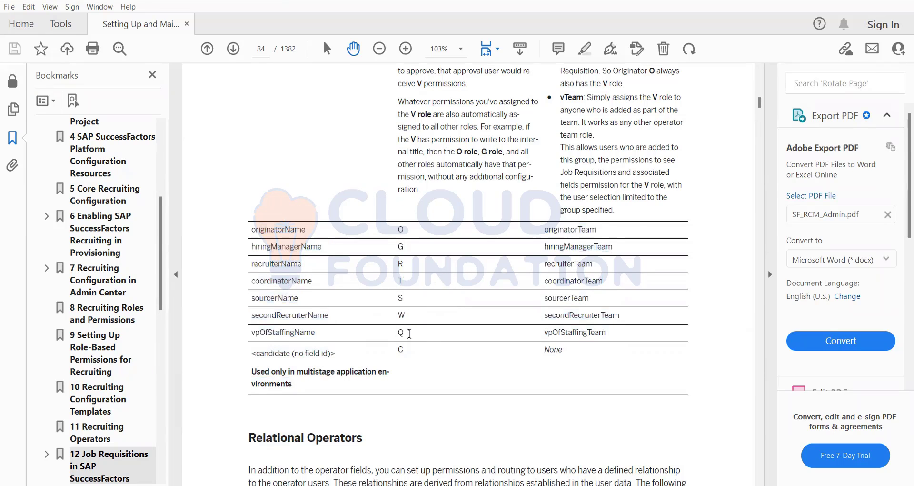
- Highlight the operator rows from role Q up to originatorName twice, highlight up to the hiring manager row once, and clear the highlights
{"action": "left_click_drag", "start_coordinate": [406, 333], "coordinate": [253, 233]}
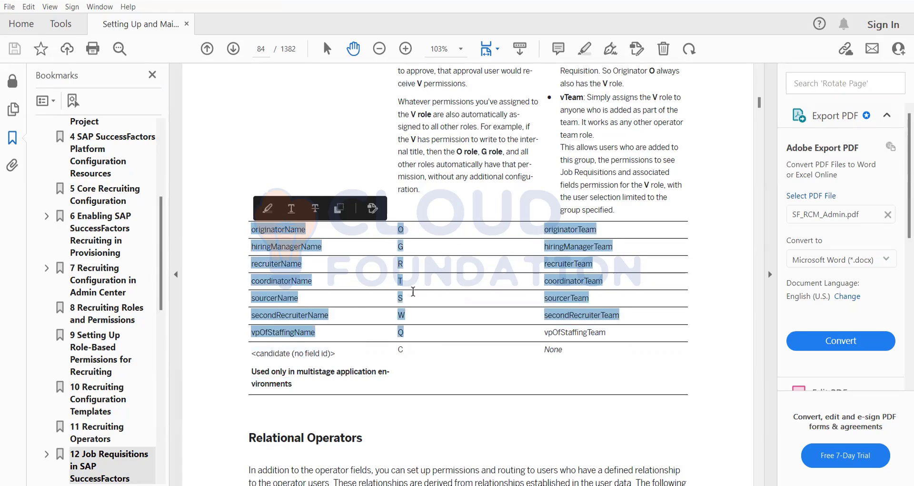
{"action": "left_click", "coordinate": [424, 285]}
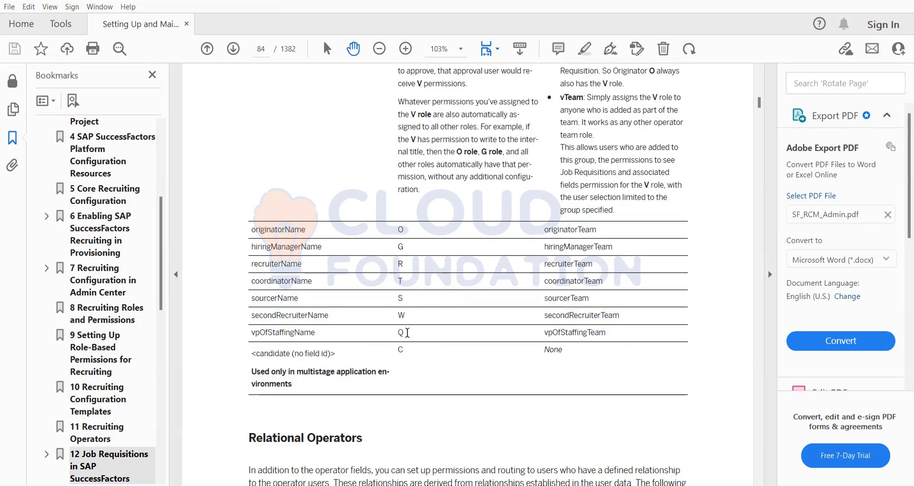
{"action": "left_click_drag", "start_coordinate": [407, 333], "coordinate": [253, 228]}
{"action": "left_click", "coordinate": [448, 304]}
{"action": "left_click_drag", "start_coordinate": [407, 332], "coordinate": [401, 251]}
{"action": "left_click", "coordinate": [408, 241]}
- Switch to the Notepad notes, highlight the closed status text "closed (after hiring and closing the req)", clear the highlight, and minimize the notes
{"action": "key", "text": "alt+Tab"}
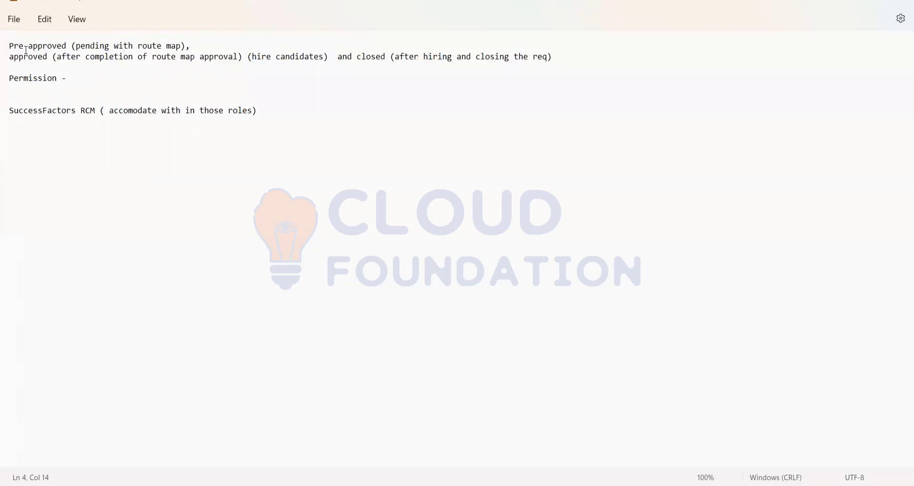
{"action": "left_click_drag", "start_coordinate": [13, 55], "coordinate": [555, 56]}
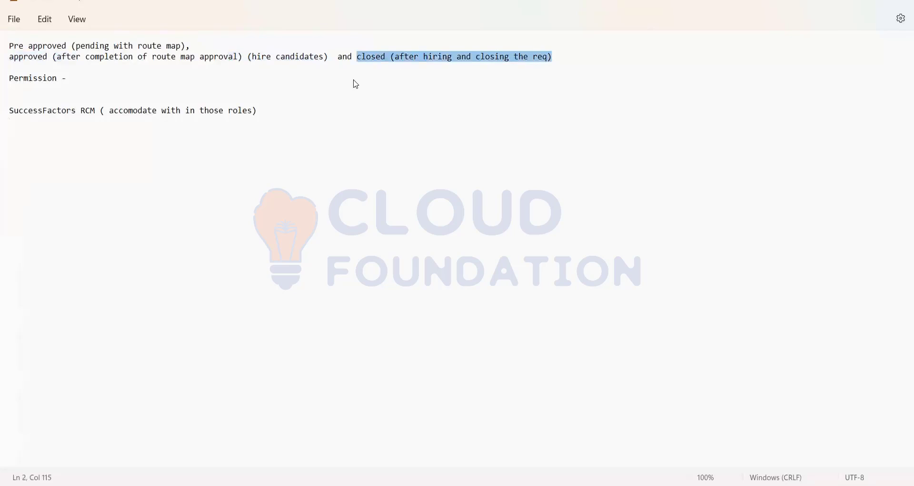
{"action": "left_click", "coordinate": [101, 84]}
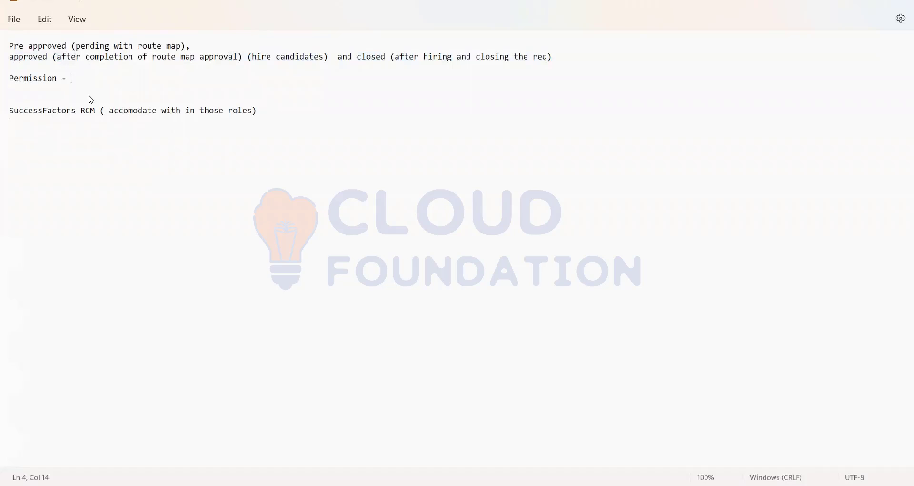
{"action": "left_click", "coordinate": [849, 1]}
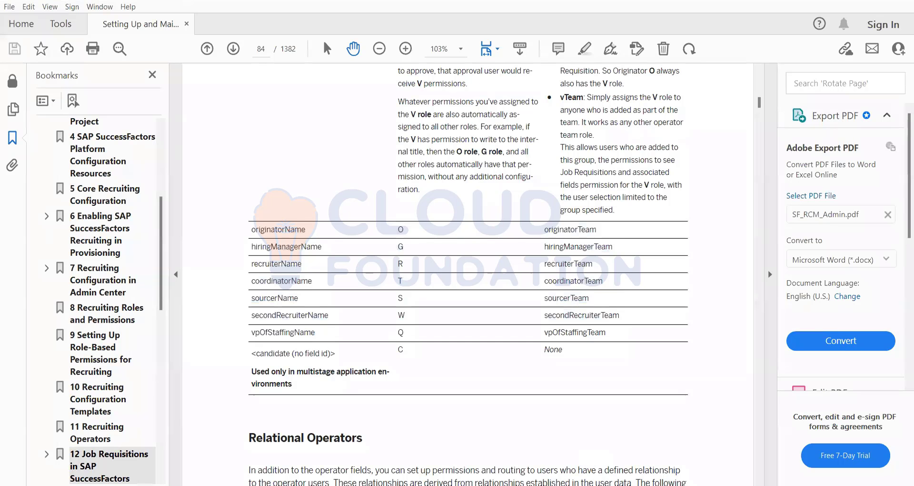
- Switch to JRDM_Starter.xml in Notepad++ and look through the field permissions from the pre-approved blocks to the application status permissions
{"action": "key", "text": "alt+Tab"}
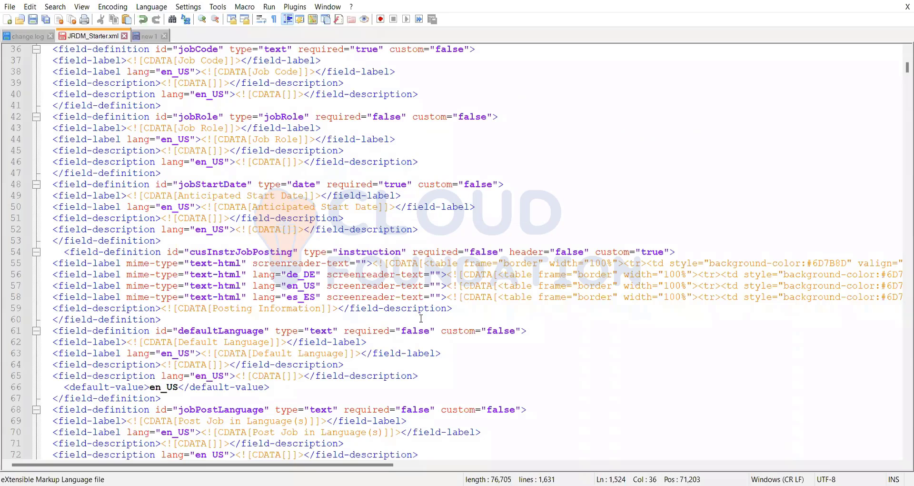
{"action": "scroll", "coordinate": [421, 318], "scroll_direction": "down", "scroll_amount": 9}
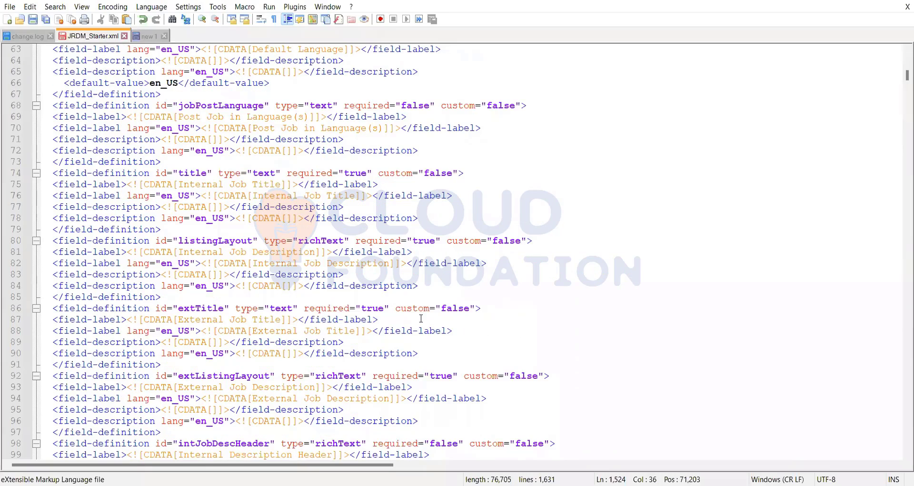
{"action": "scroll", "coordinate": [422, 318], "scroll_direction": "down", "scroll_amount": 20}
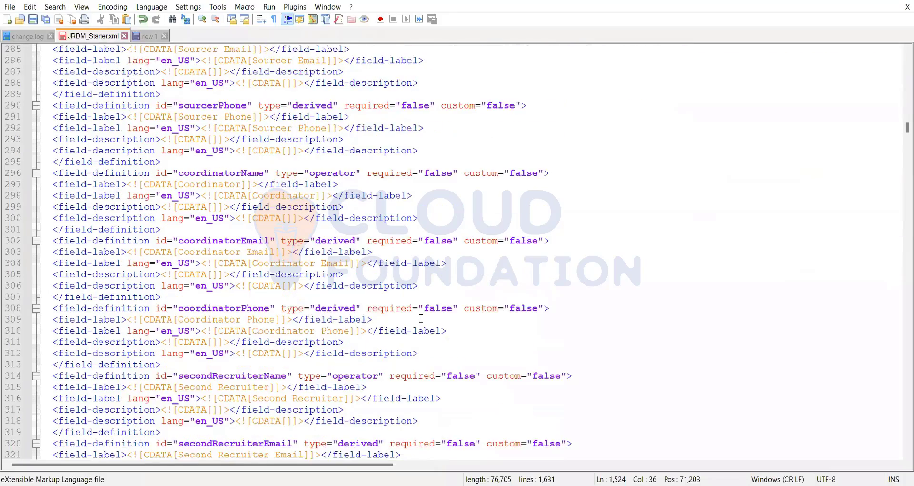
{"action": "scroll", "coordinate": [421, 318], "scroll_direction": "down", "scroll_amount": 20}
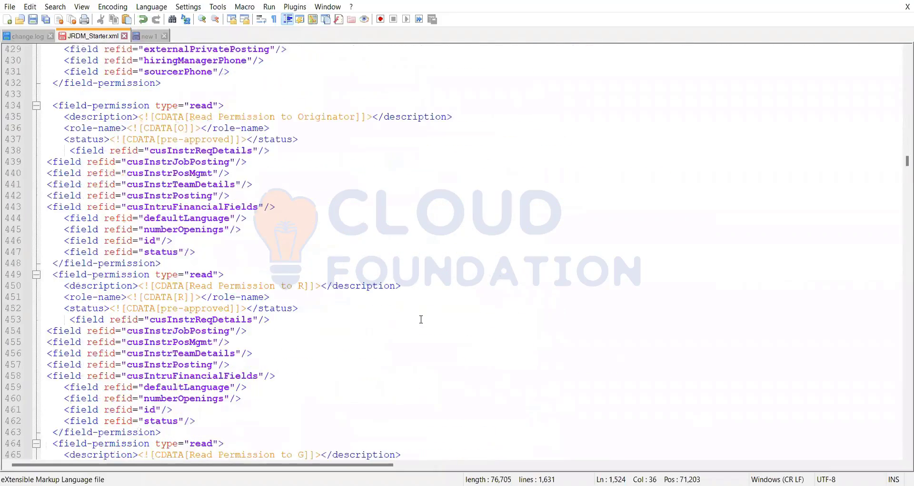
{"action": "scroll", "coordinate": [422, 318], "scroll_direction": "down", "scroll_amount": 20}
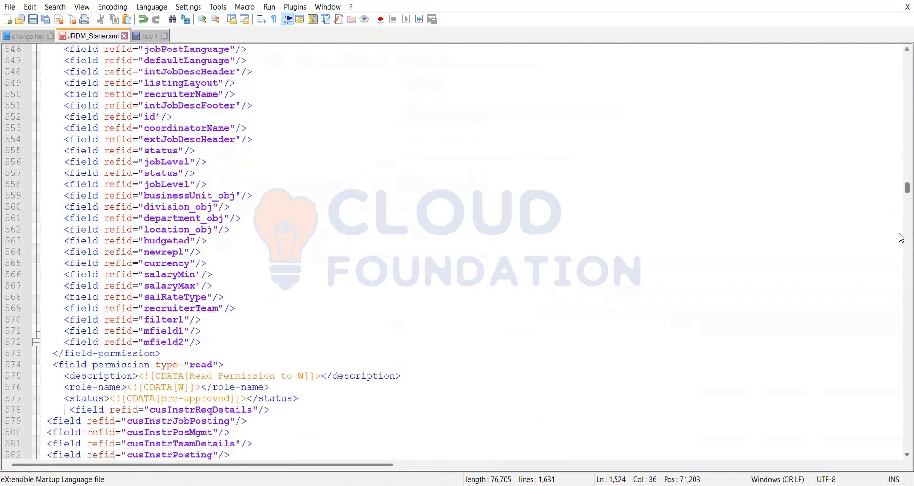
{"action": "scroll", "coordinate": [448, 285], "scroll_direction": "down", "scroll_amount": 20}
{"action": "scroll", "coordinate": [434, 288], "scroll_direction": "down", "scroll_amount": 20}
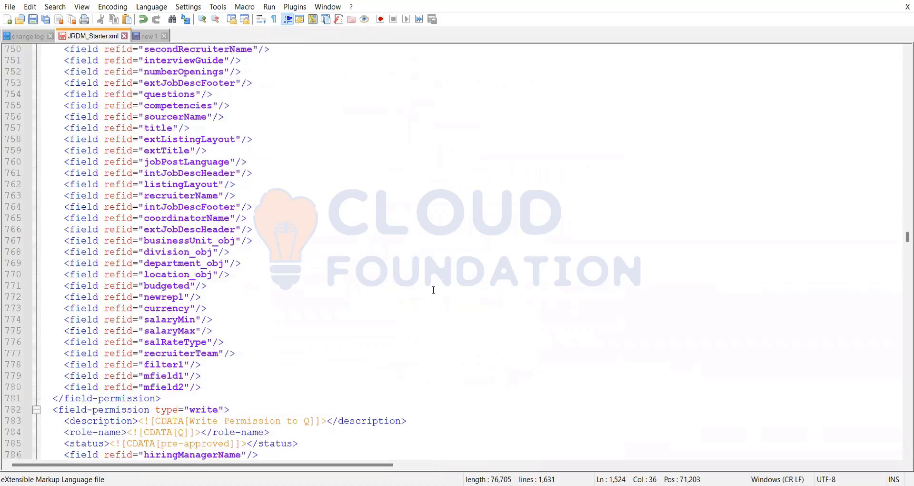
{"action": "scroll", "coordinate": [435, 289], "scroll_direction": "down", "scroll_amount": 20}
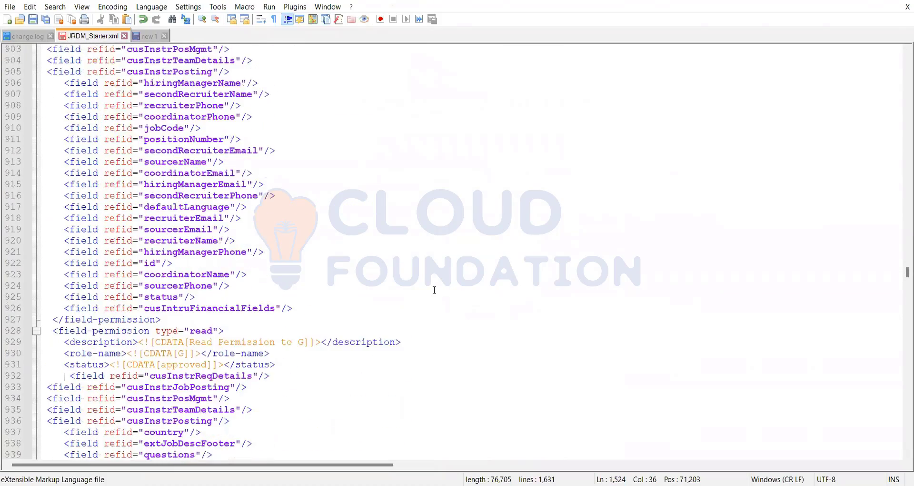
{"action": "scroll", "coordinate": [434, 290], "scroll_direction": "down", "scroll_amount": 20}
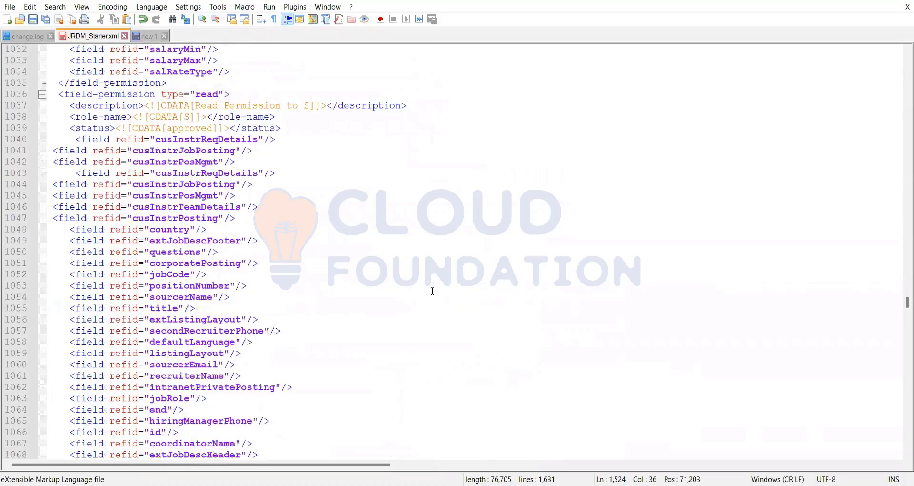
{"action": "scroll", "coordinate": [436, 292], "scroll_direction": "down", "scroll_amount": 20}
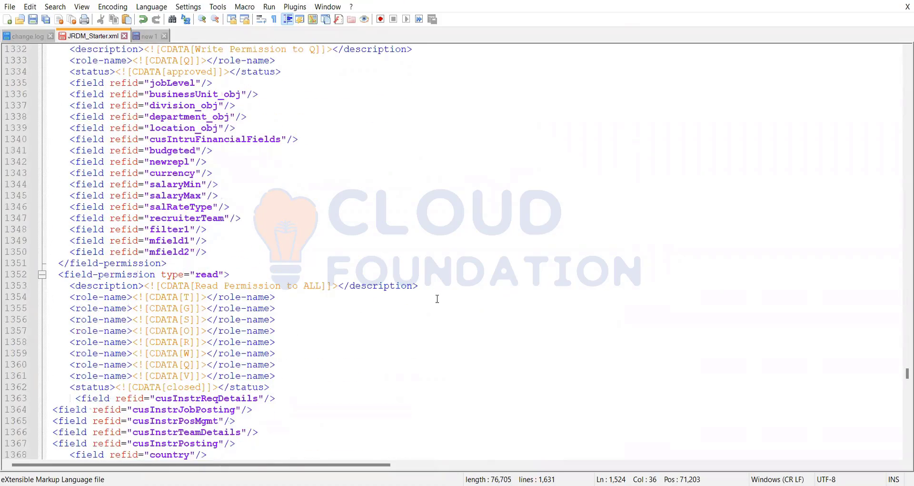
{"action": "scroll", "coordinate": [437, 298], "scroll_direction": "down", "scroll_amount": 20}
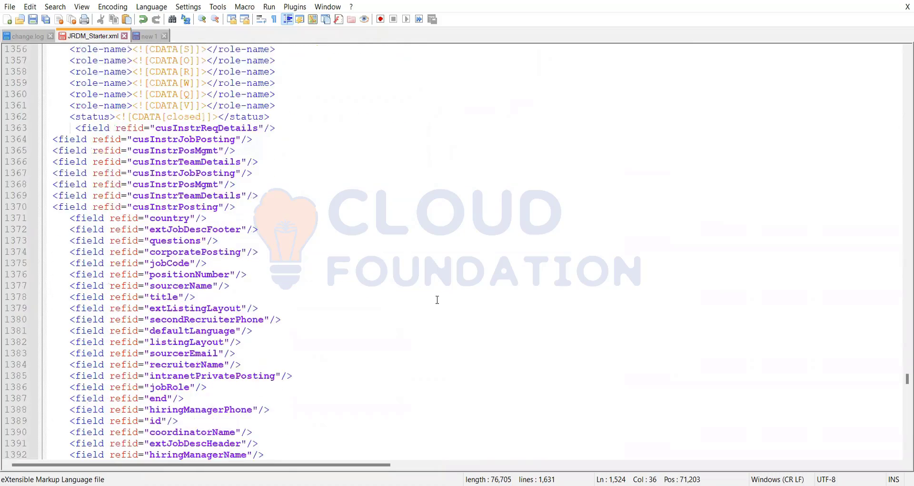
{"action": "scroll", "coordinate": [426, 362], "scroll_direction": "down", "scroll_amount": 20}
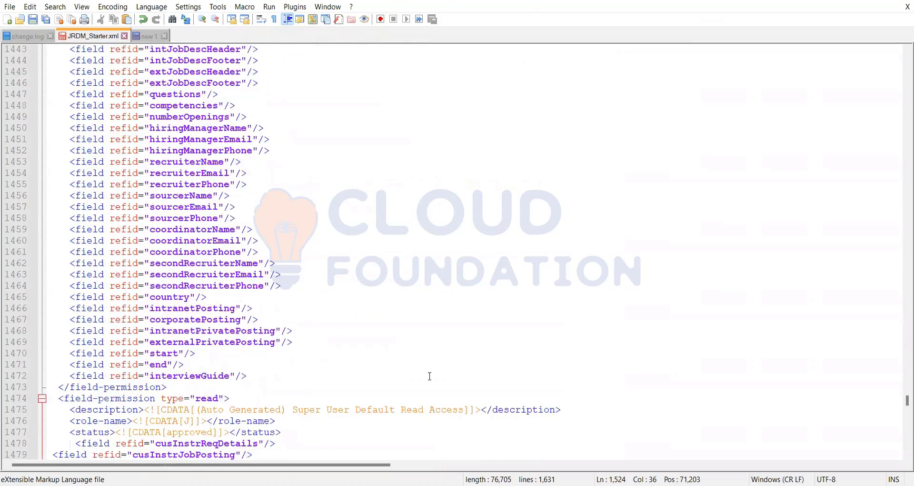
{"action": "scroll", "coordinate": [430, 382], "scroll_direction": "down", "scroll_amount": 20}
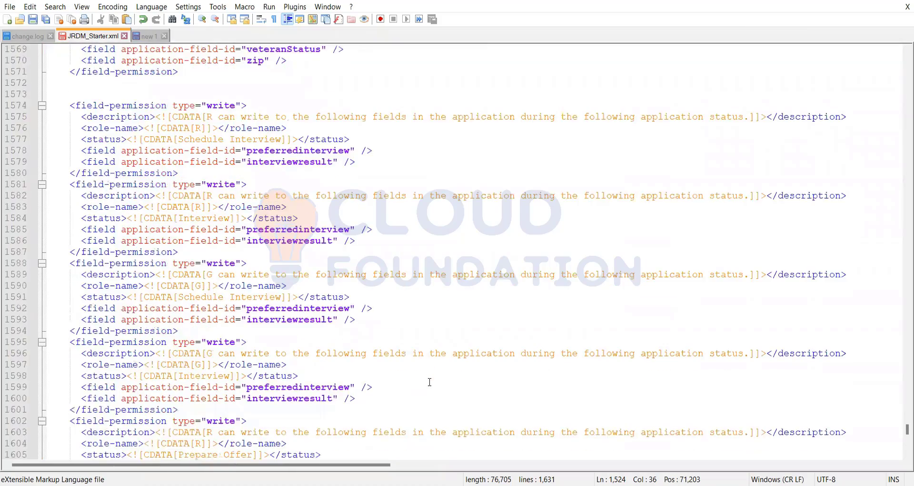
{"action": "scroll", "coordinate": [441, 376], "scroll_direction": "up", "scroll_amount": 18}
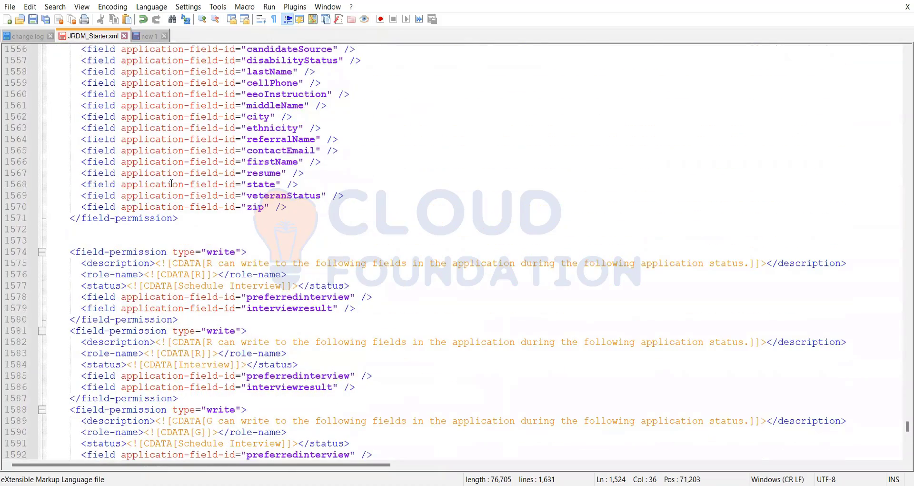
- Switch to the Notepad notes and complete the Permission line with "Button Permission - Close requisition, Reopen requisition"
{"action": "key", "text": "alt+Tab"}
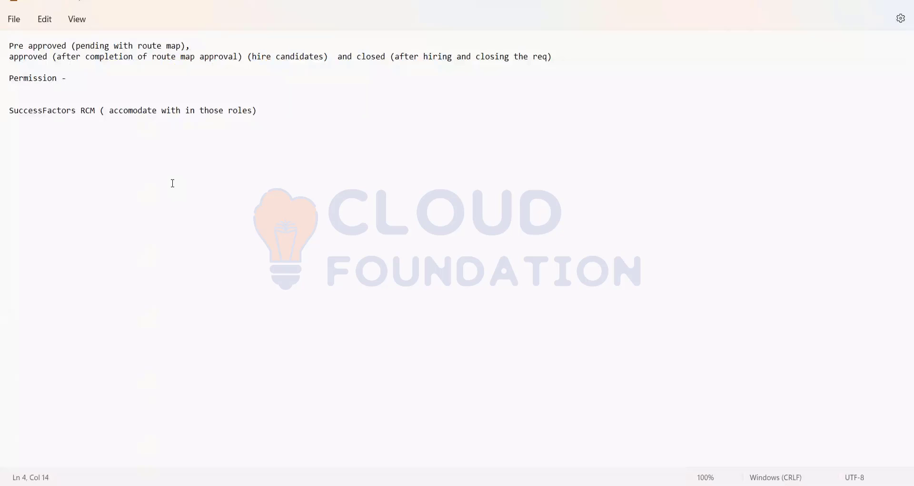
{"action": "type", "text": "Button Permission - Close requi"}
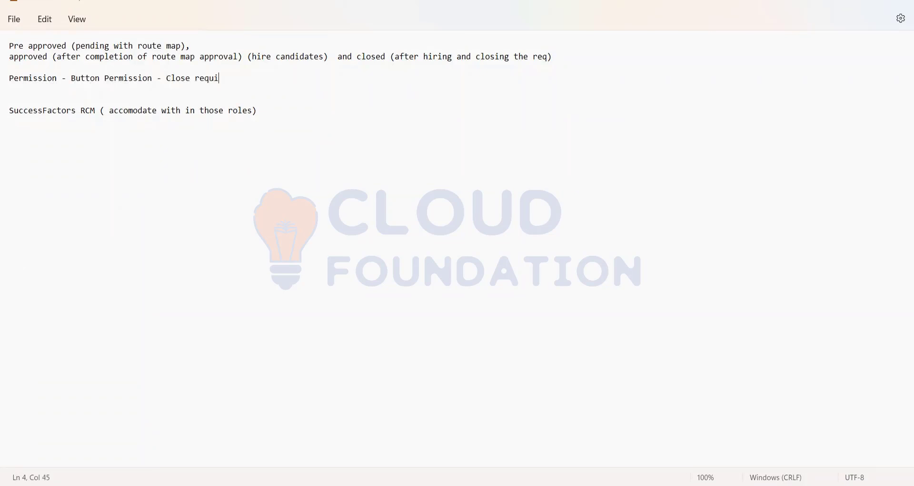
{"action": "type", "text": "sition"}
{"action": "type", "text": ", RE"}
{"action": "type", "text": "eop"}
{"action": "type", "text": "en requisition"}
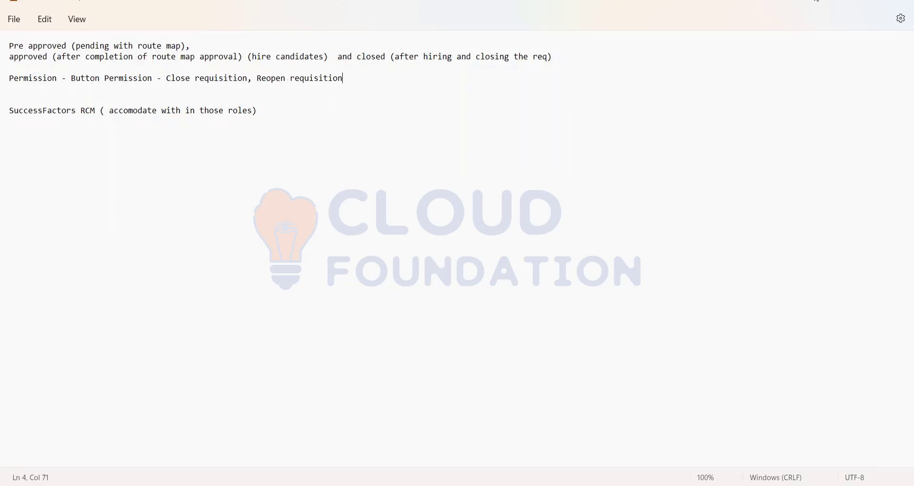
- Switch to JRDM_Starter.xml in Notepad++, search for "button", and insert a blank line above the button-permission block
{"action": "key", "text": "alt+Tab"}
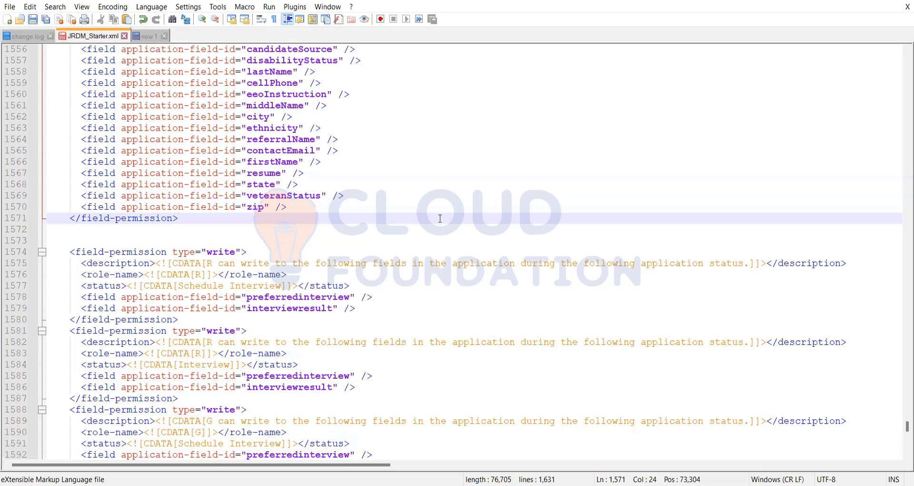
{"action": "key", "text": "ctrl+f"}
{"action": "type", "text": "button"}
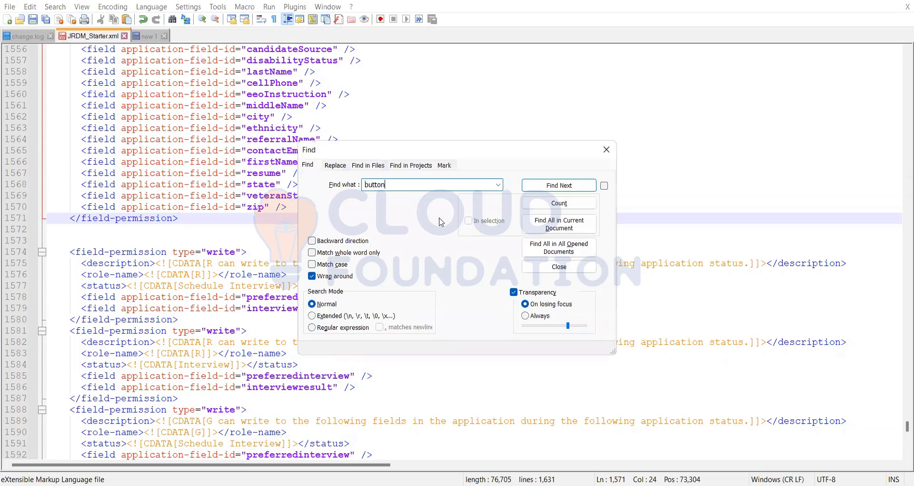
{"action": "key", "text": "Return"}
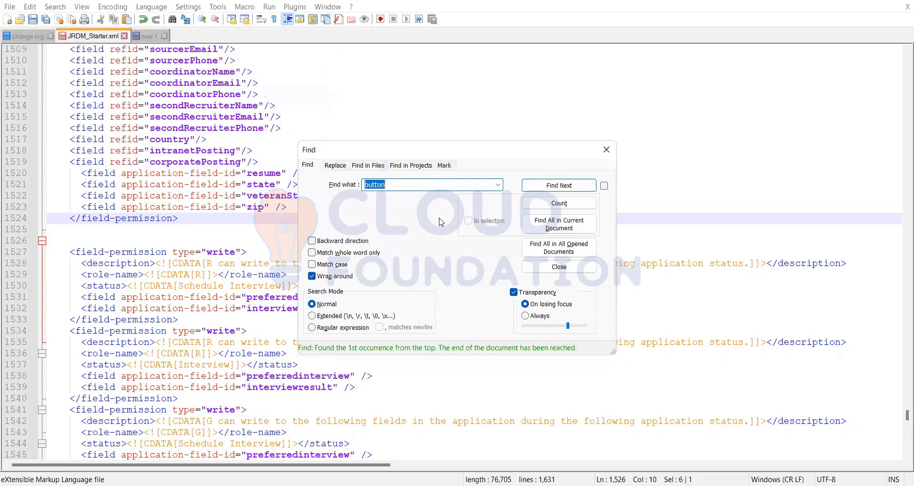
{"action": "key", "text": "Escape"}
{"action": "left_click", "coordinate": [160, 252]}
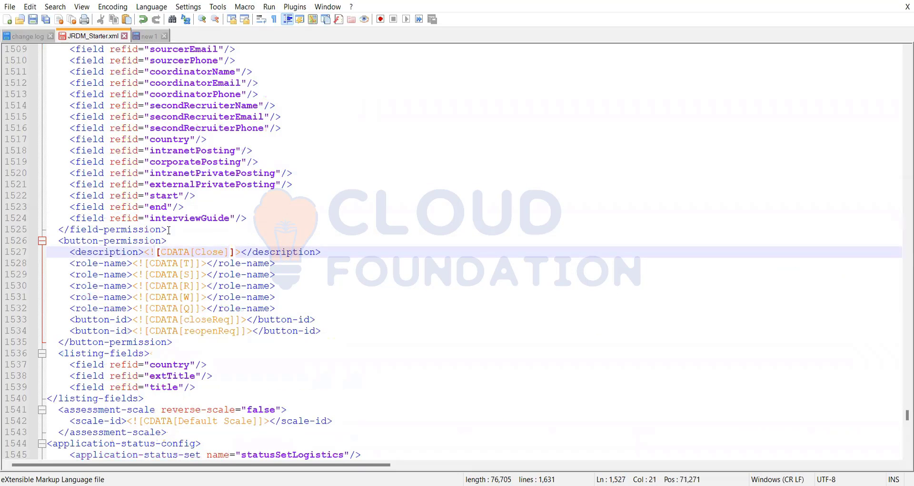
{"action": "left_click", "coordinate": [170, 230]}
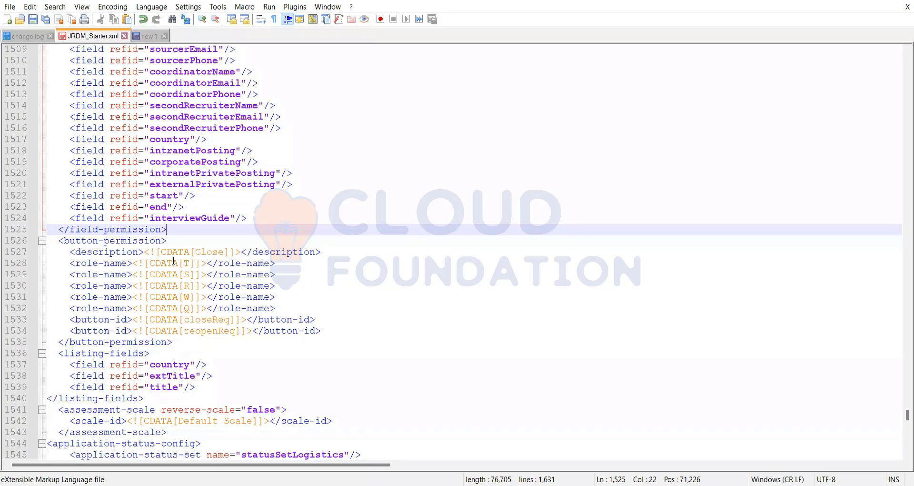
{"action": "key", "text": "Return"}
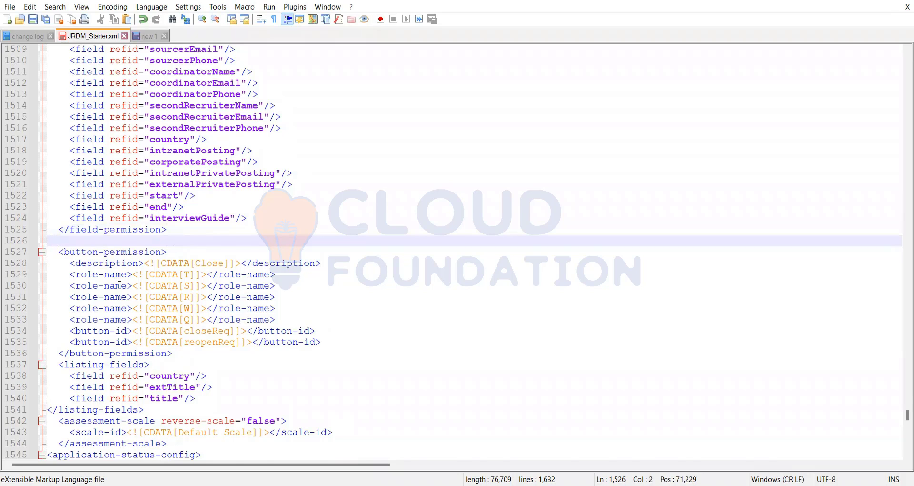
- Point out the button-permission tag, its Close description, the role names T to Q, and the closeReq button ID
{"action": "scroll", "coordinate": [119, 285], "scroll_direction": "down", "scroll_amount": 1}
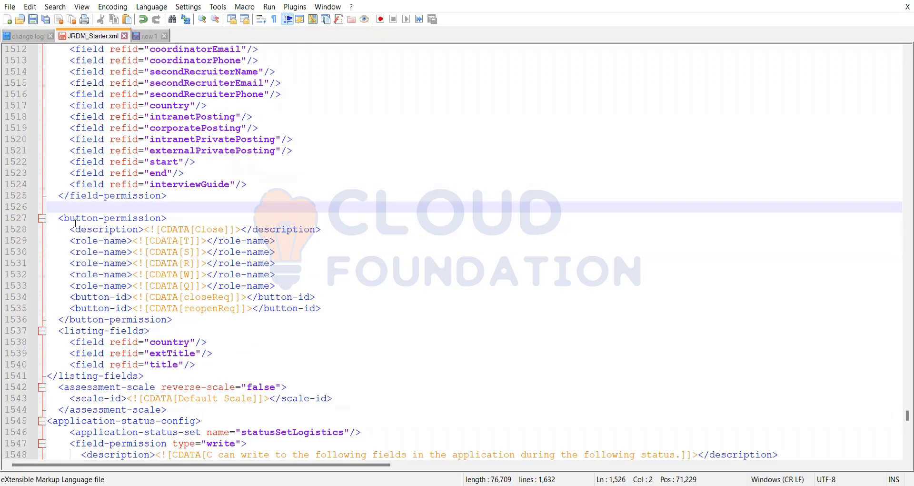
{"action": "left_click_drag", "start_coordinate": [60, 218], "coordinate": [175, 223]}
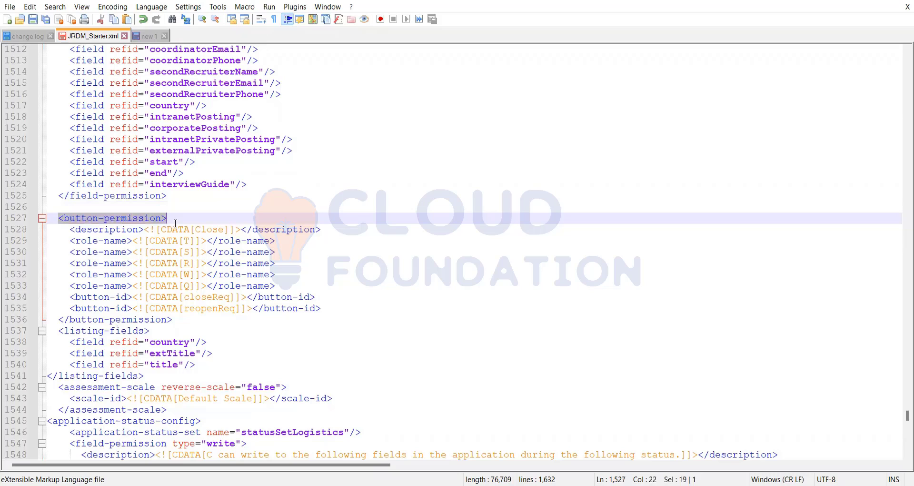
{"action": "double_click", "coordinate": [205, 230]}
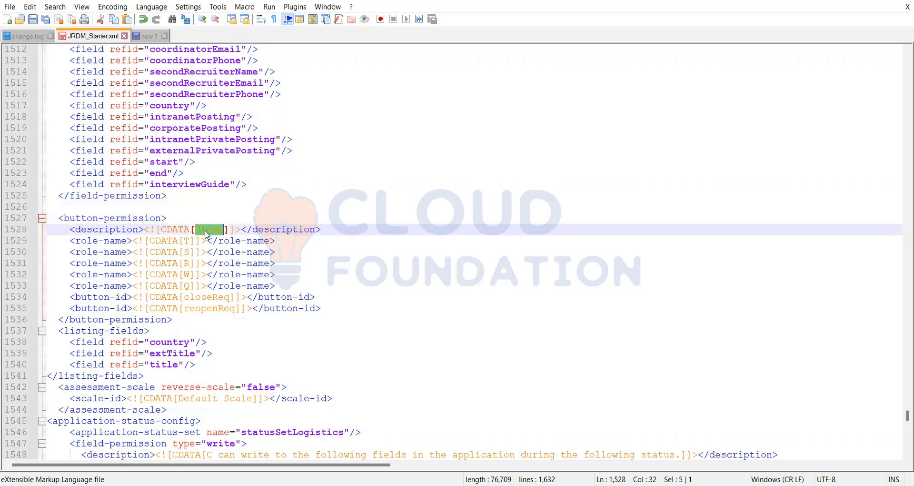
{"action": "left_click", "coordinate": [194, 286]}
{"action": "left_click_drag", "start_coordinate": [193, 286], "coordinate": [184, 240]}
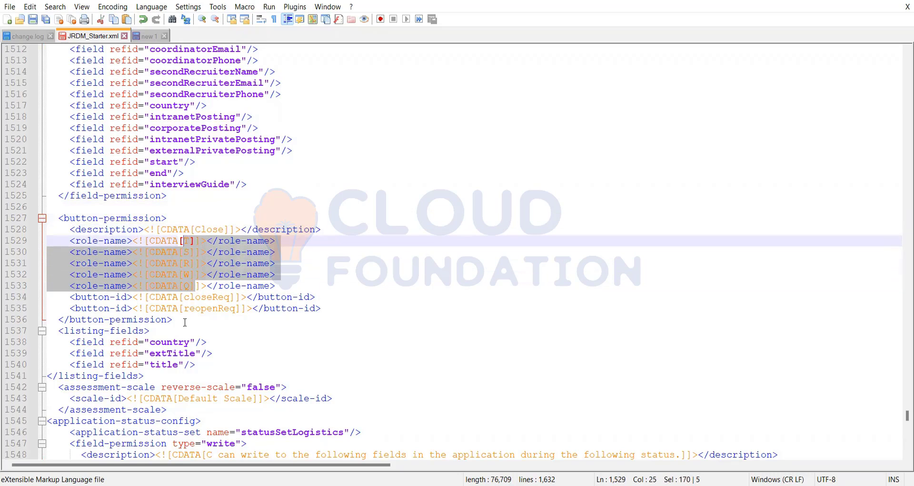
{"action": "left_click", "coordinate": [203, 318]}
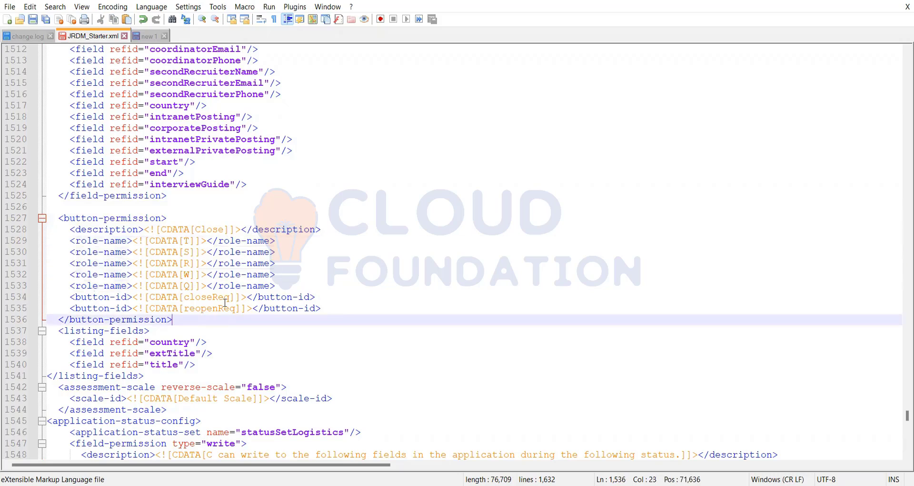
{"action": "left_click", "coordinate": [195, 297]}
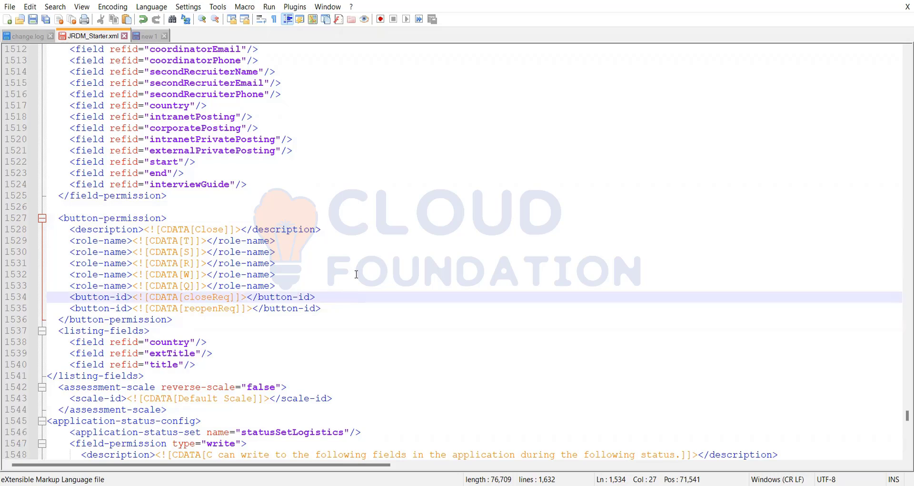
{"action": "scroll", "coordinate": [356, 274], "scroll_direction": "down", "scroll_amount": 1}
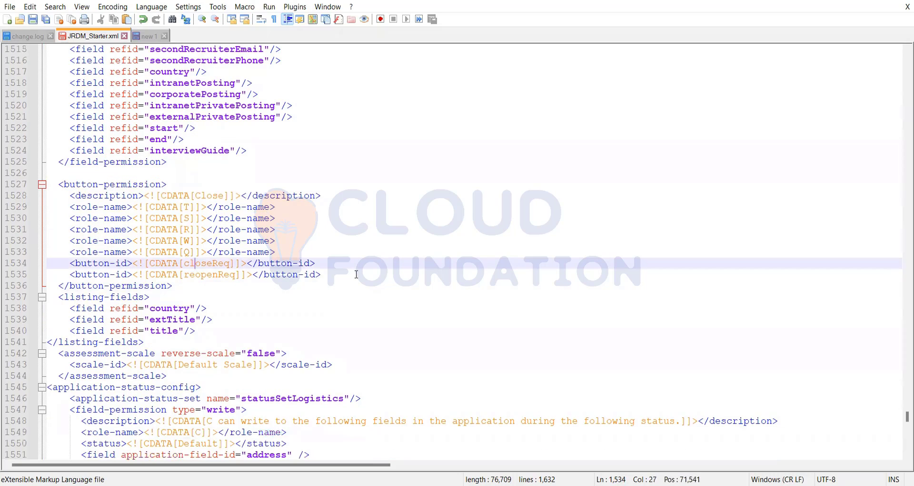
- Switch to SuccessFactors in the browser and open the Basic Job Requisition template from the Manage Templates list
{"action": "scroll", "coordinate": [357, 274], "scroll_direction": "down", "scroll_amount": 2}
{"action": "scroll", "coordinate": [356, 274], "scroll_direction": "up", "scroll_amount": 9}
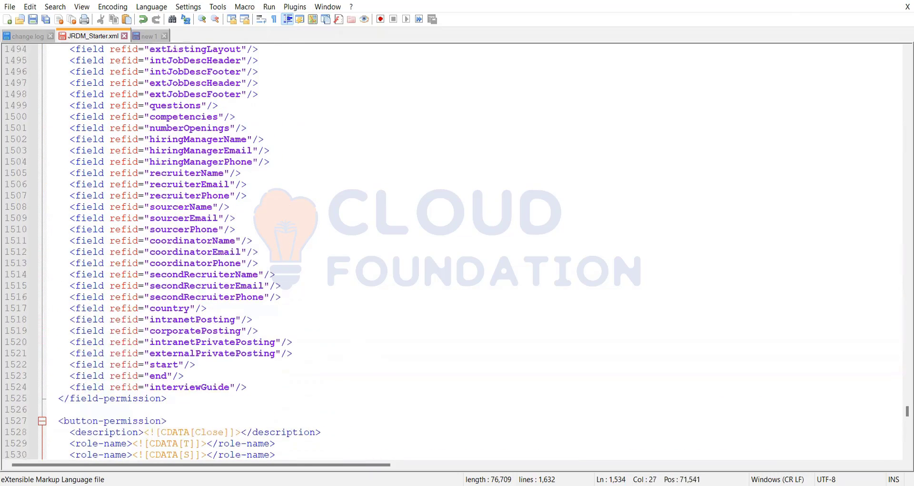
{"action": "key", "text": "alt+Tab"}
{"action": "key", "text": "alt+Tab"}
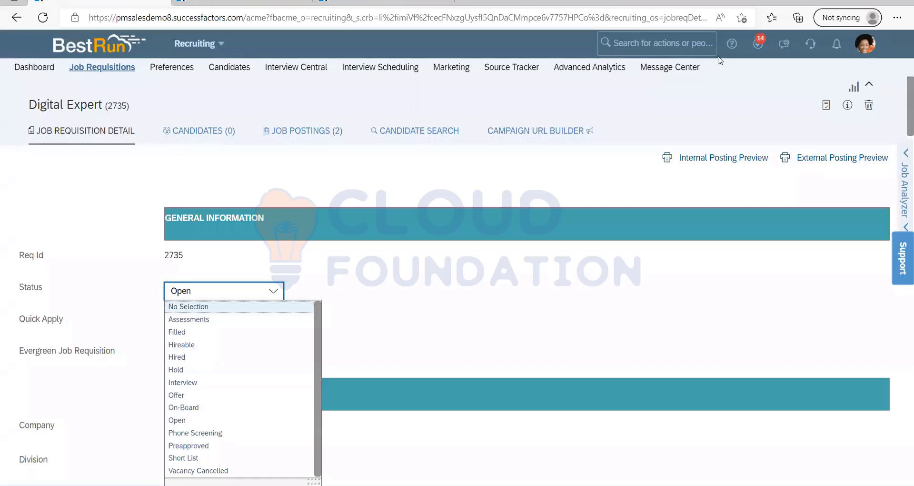
{"action": "left_click", "coordinate": [674, 110]}
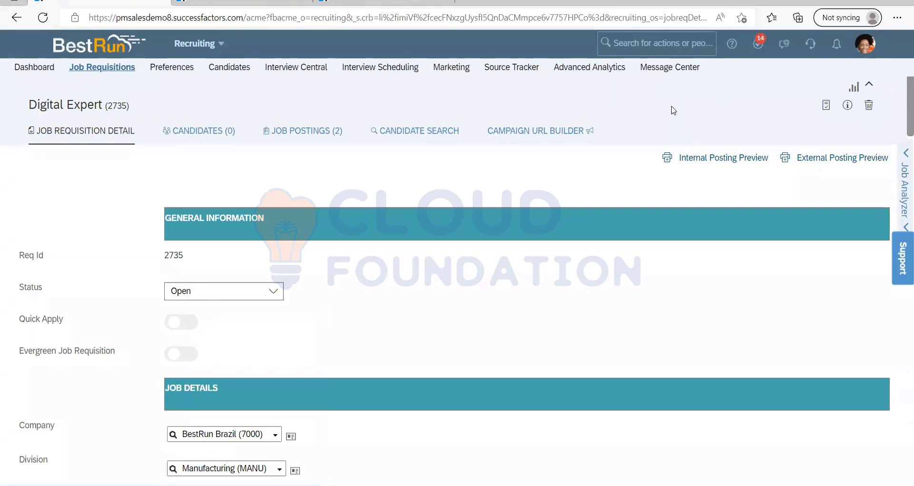
{"action": "left_click", "coordinate": [376, 2]}
{"action": "left_click", "coordinate": [53, 160]}
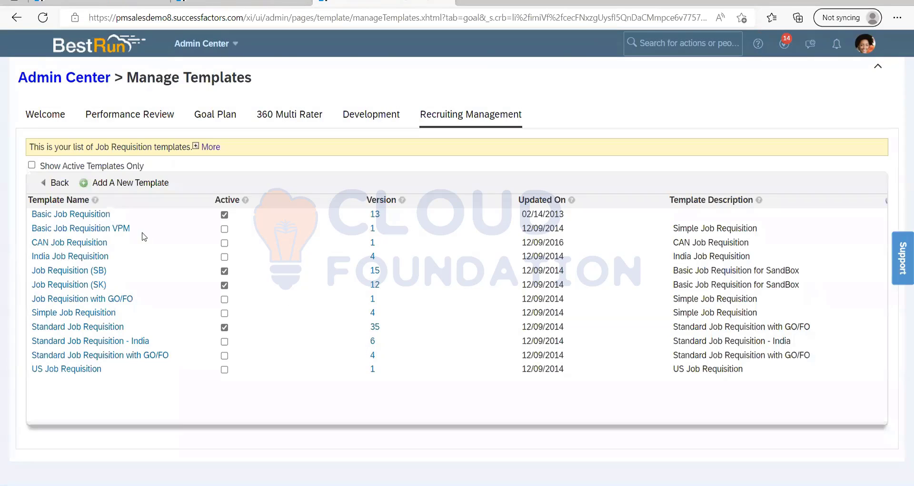
{"action": "left_click", "coordinate": [89, 217]}
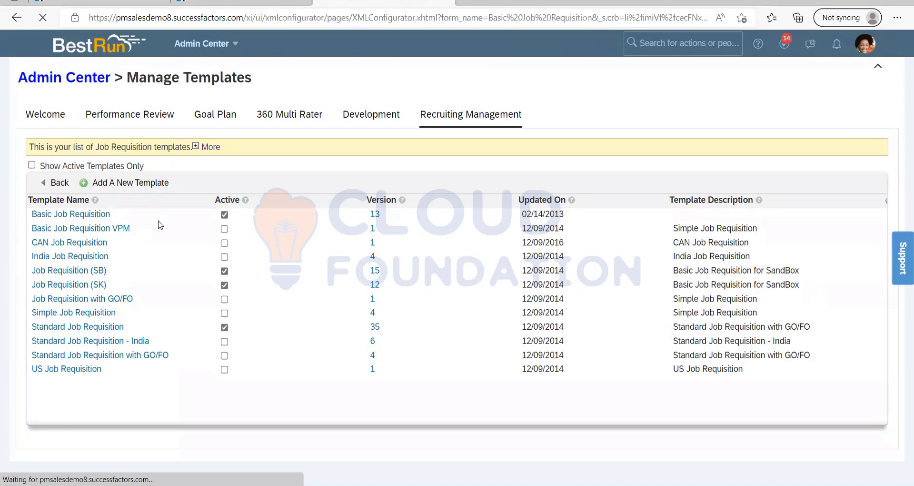
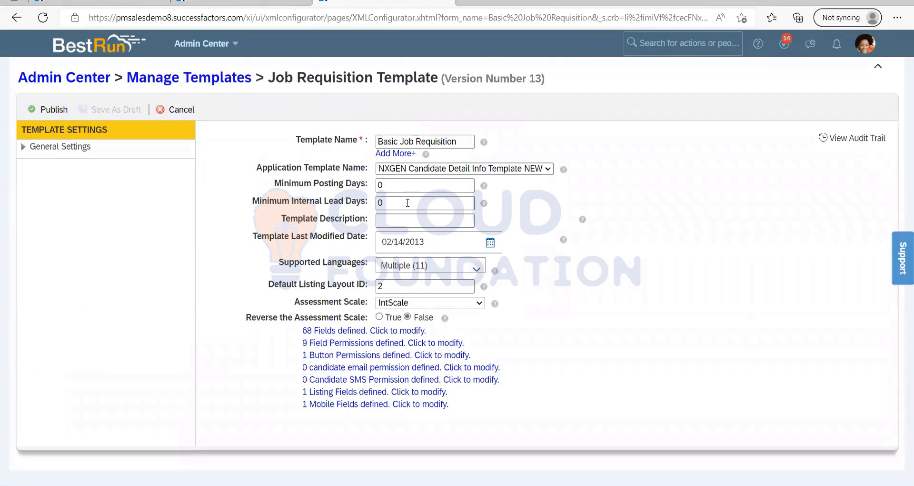
- Review the template's button permission description, selected role names and permitted buttons, leaving the Button Permissions settings without saving
{"action": "left_click", "coordinate": [338, 355]}
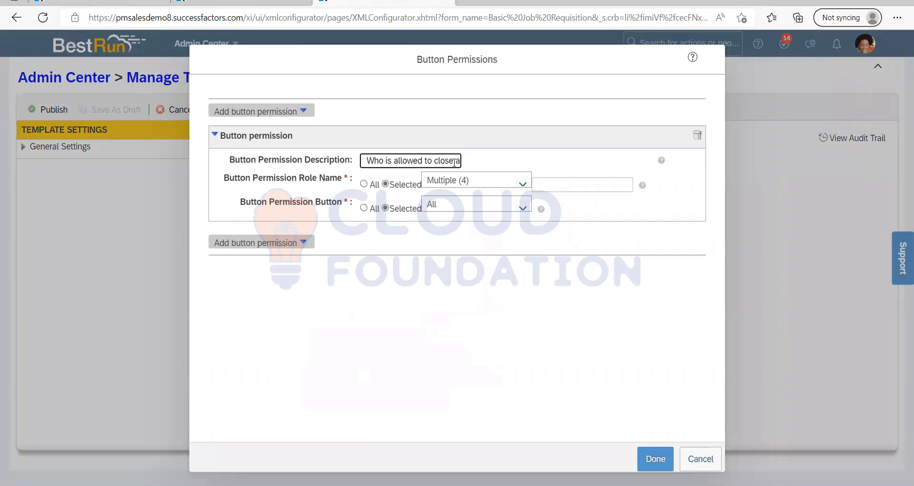
{"action": "left_click_drag", "start_coordinate": [418, 162], "coordinate": [467, 162]}
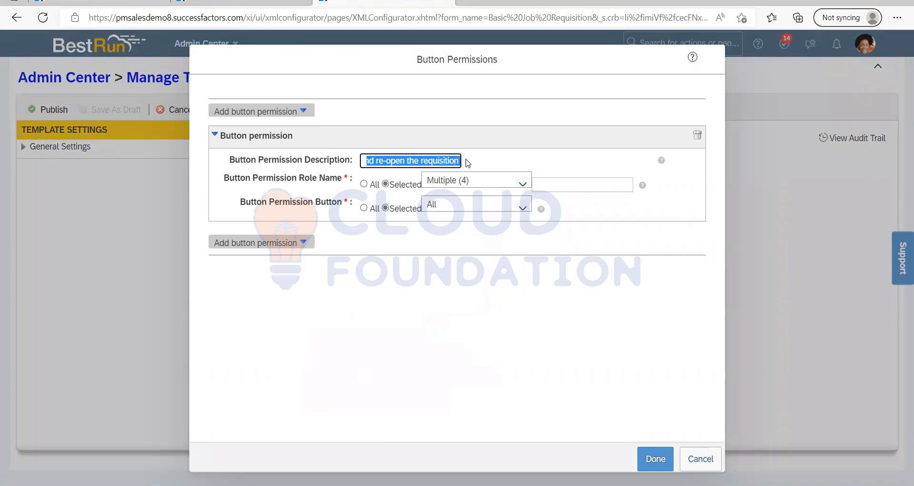
{"action": "left_click", "coordinate": [515, 185]}
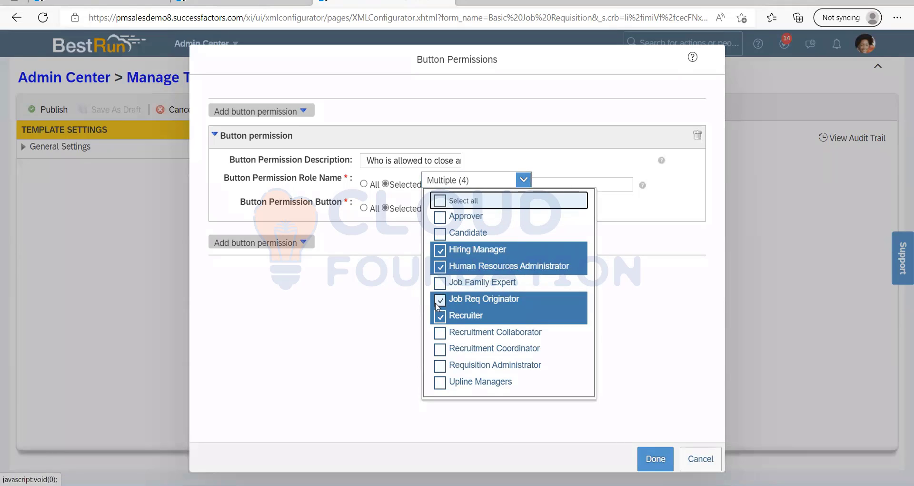
{"action": "left_click", "coordinate": [360, 307]}
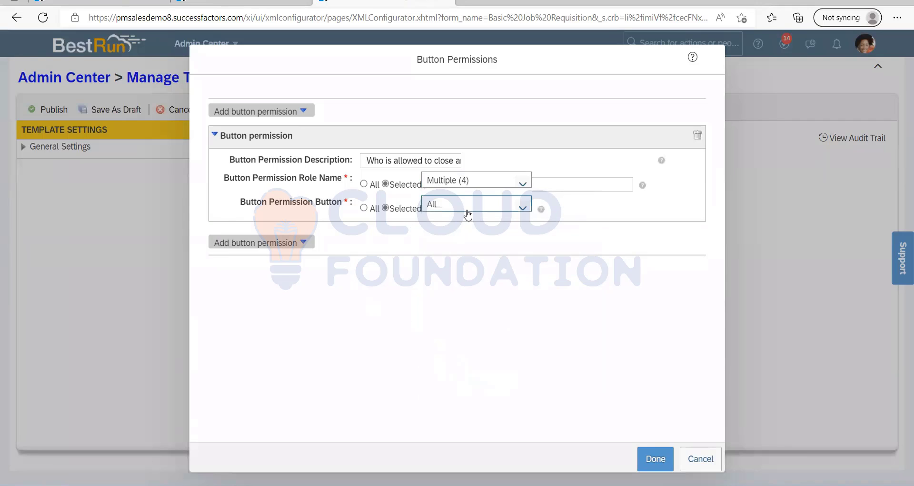
{"action": "left_click", "coordinate": [523, 208]}
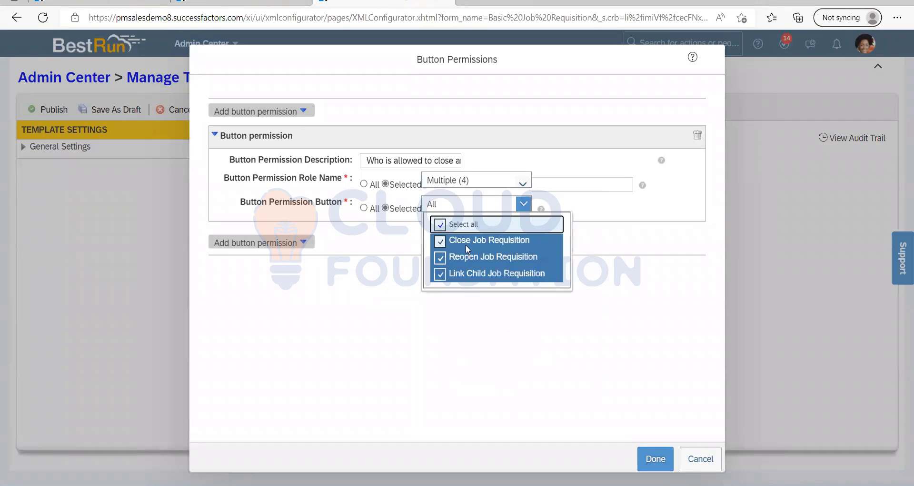
{"action": "left_click", "coordinate": [437, 323]}
{"action": "left_click", "coordinate": [700, 459]}
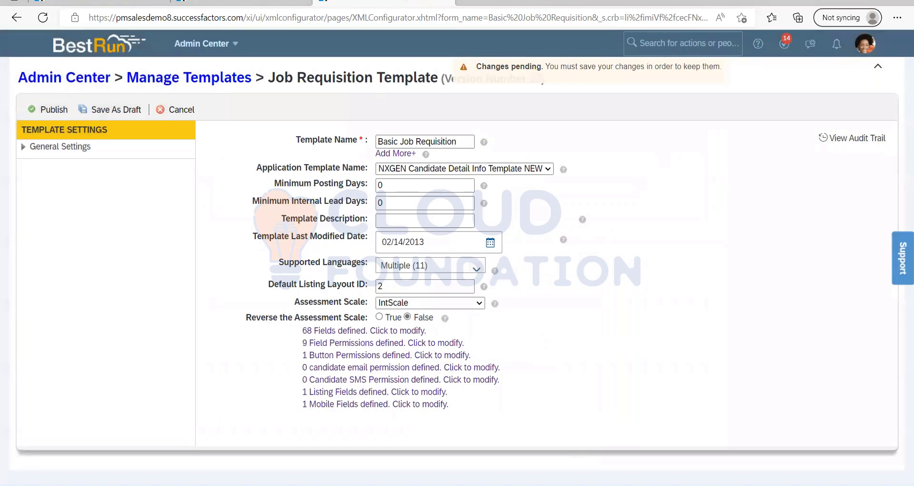
- Switch to the Notepad notes and add the line "Permission part with in the requsition" below the Button Permission line
{"action": "key", "text": "alt+Tab"}
{"action": "key", "text": "Return"}
{"action": "key", "text": "Return"}
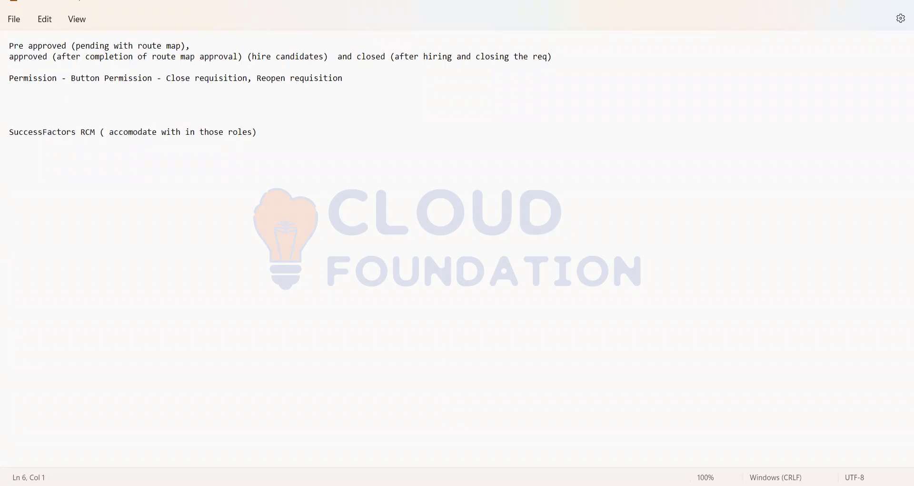
{"action": "type", "text": "Permission part with in the req"}
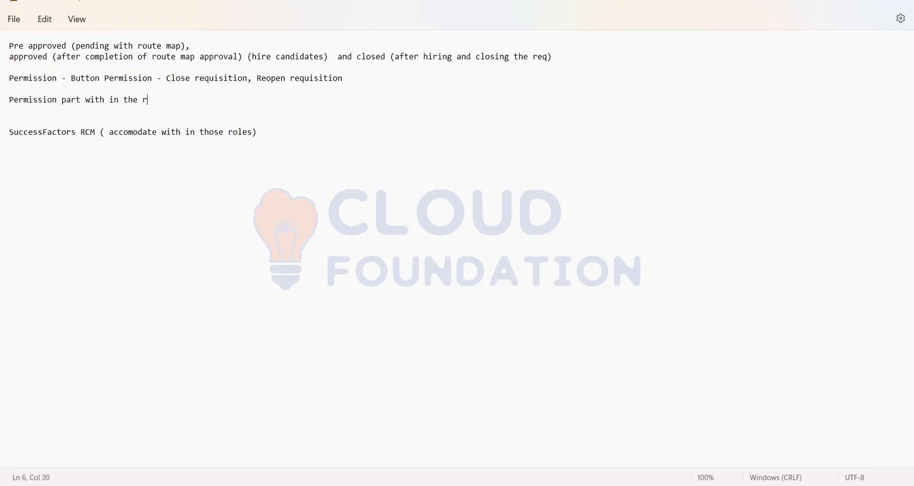
{"action": "type", "text": "usition"}
{"action": "left_click", "coordinate": [204, 100]}
{"action": "left_click", "coordinate": [6, 46], "text": "shift"}
{"action": "left_click", "coordinate": [336, 109]}
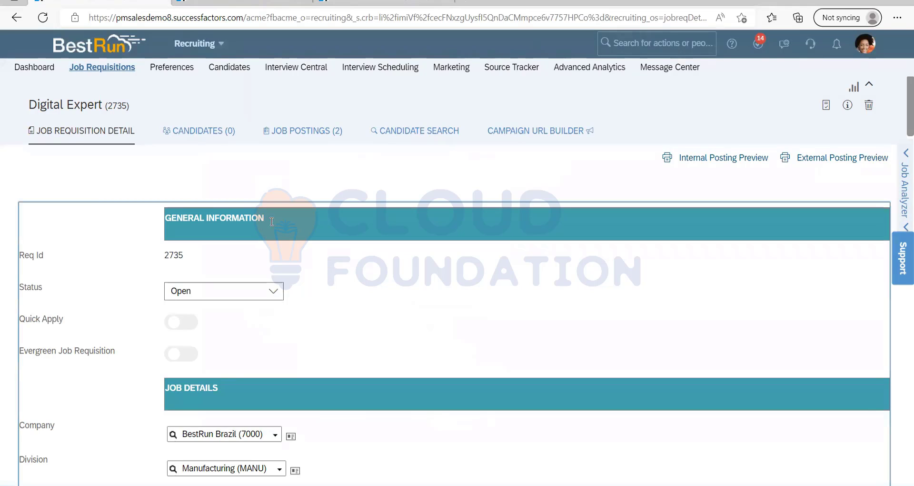
- Switch to the Digital Expert requisition in the browser and point out the General Information section header
{"action": "left_click_drag", "start_coordinate": [272, 222], "coordinate": [179, 228]}
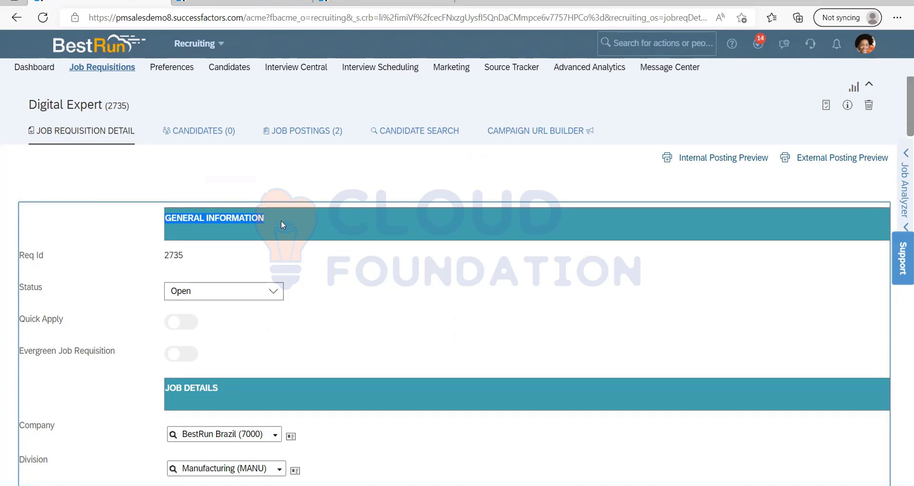
{"action": "left_click", "coordinate": [301, 253]}
{"action": "left_click_drag", "start_coordinate": [280, 217], "coordinate": [165, 218]}
- Switch to JRDM_Starter.xml in Notepad++ and search the field definitions for "instruction", stepping through the matches
{"action": "key", "text": "alt+Tab"}
{"action": "left_click_drag", "start_coordinate": [906, 413], "coordinate": [900, 122]}
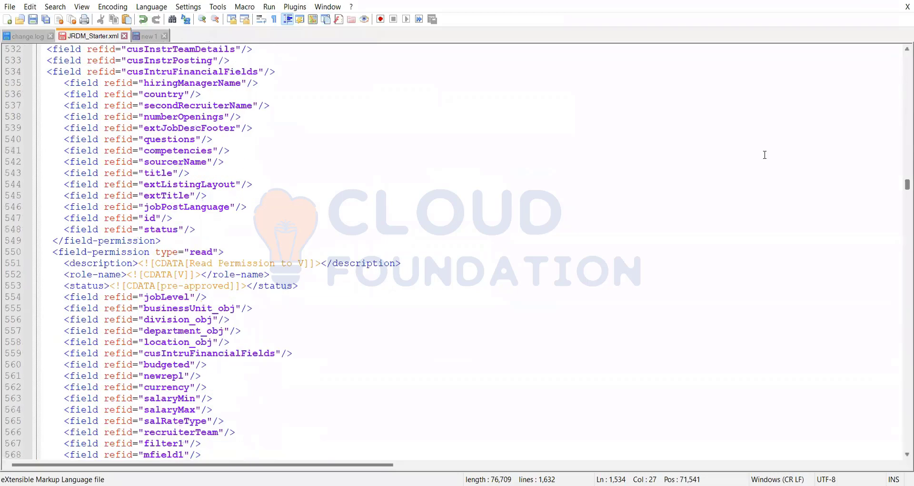
{"action": "scroll", "coordinate": [765, 155], "scroll_direction": "up", "scroll_amount": 20}
{"action": "left_click", "coordinate": [716, 156]}
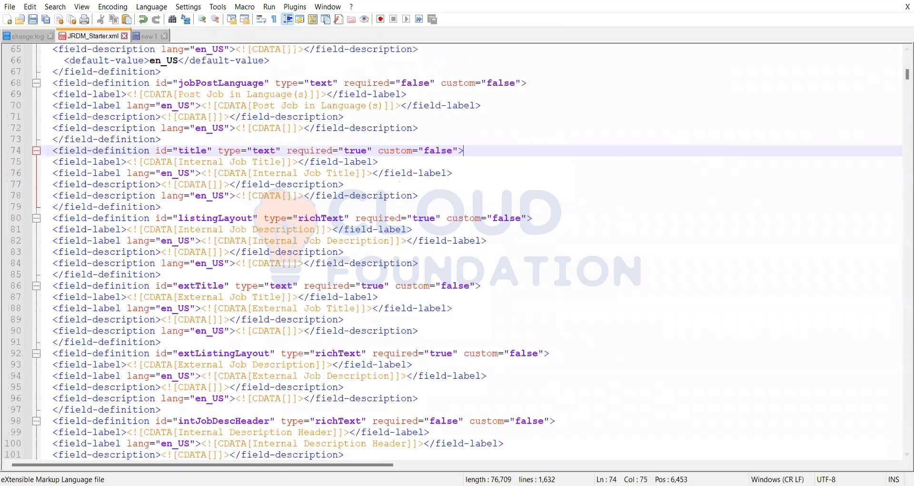
{"action": "key", "text": "ctrl+f"}
{"action": "type", "text": "instruct"}
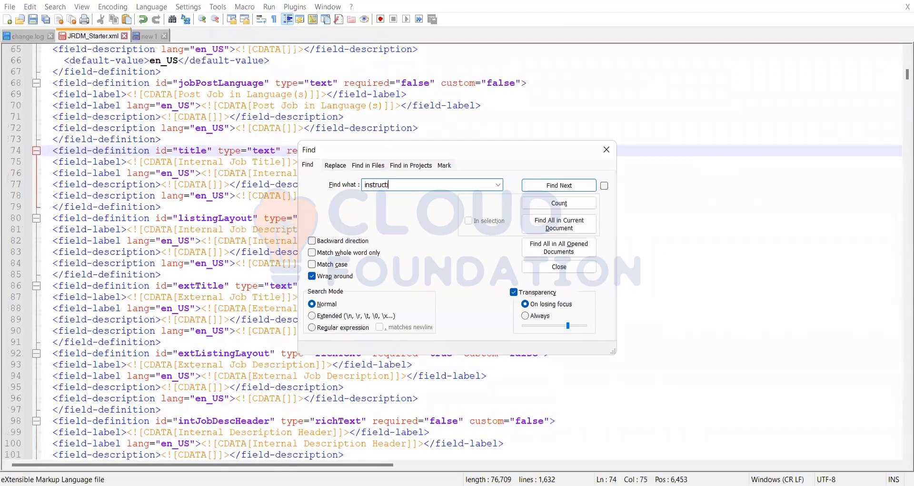
{"action": "type", "text": "ion"}
{"action": "key", "text": "Return"}
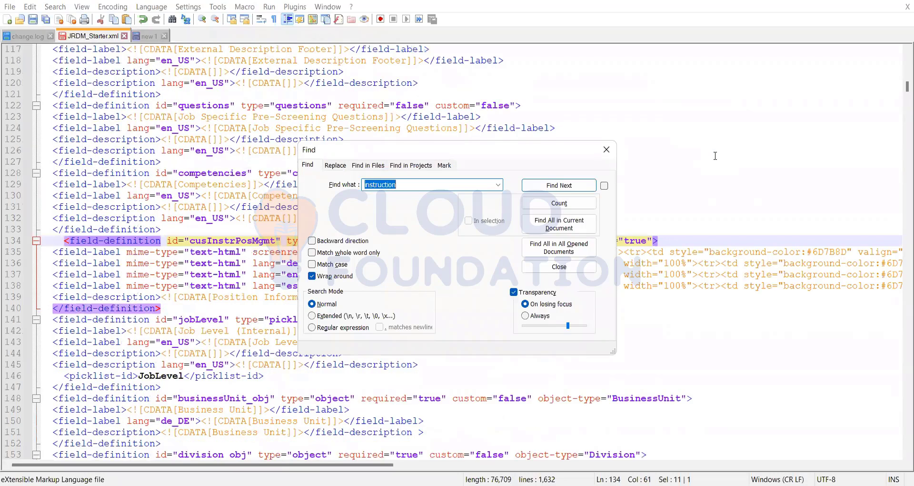
{"action": "key", "text": "Return"}
{"action": "key", "text": "Return"}
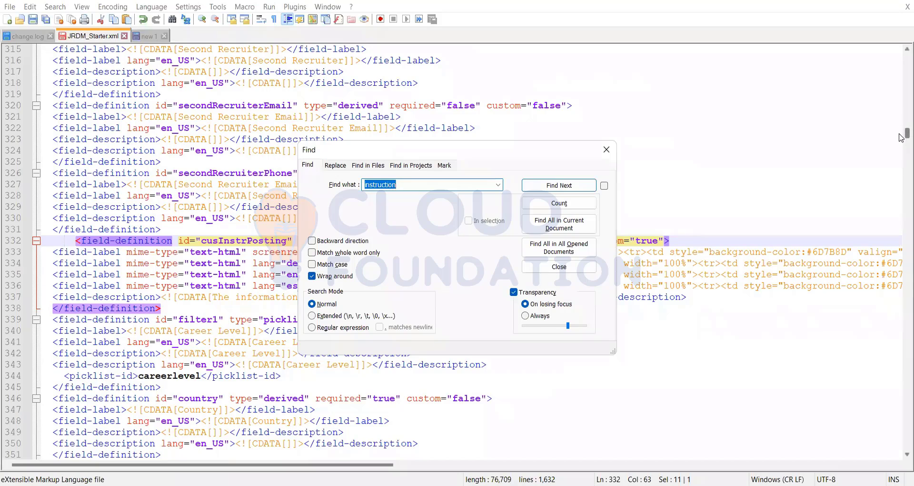
- Return to the cusInstrReqDetails field definition at the start of the file and close the search
{"action": "left_click_drag", "start_coordinate": [900, 134], "coordinate": [901, 44]}
{"action": "left_click", "coordinate": [737, 242]}
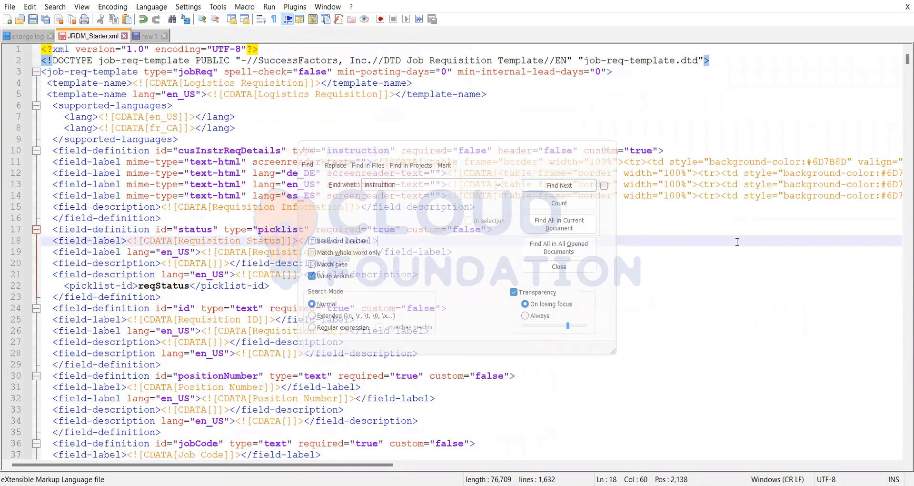
{"action": "left_click", "coordinate": [606, 150]}
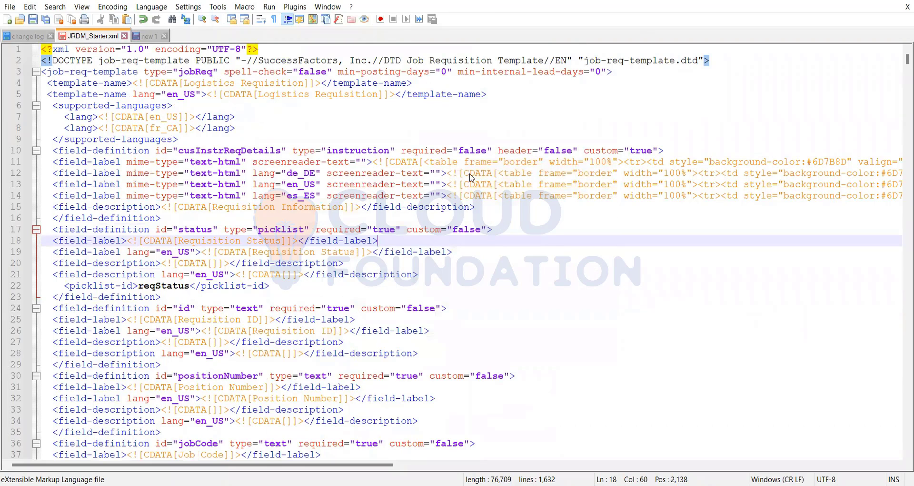
- Switch to the Digital Expert requisition, look through the form as far as the Job Ad section, and briefly check the Notepad notes
{"action": "key", "text": "alt+Tab"}
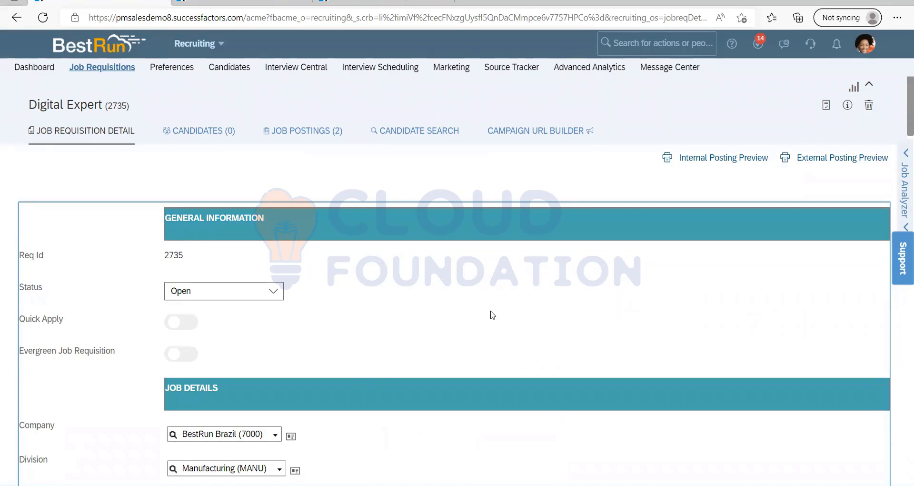
{"action": "scroll", "coordinate": [447, 333], "scroll_direction": "down", "scroll_amount": 15}
{"action": "scroll", "coordinate": [449, 335], "scroll_direction": "down", "scroll_amount": 20}
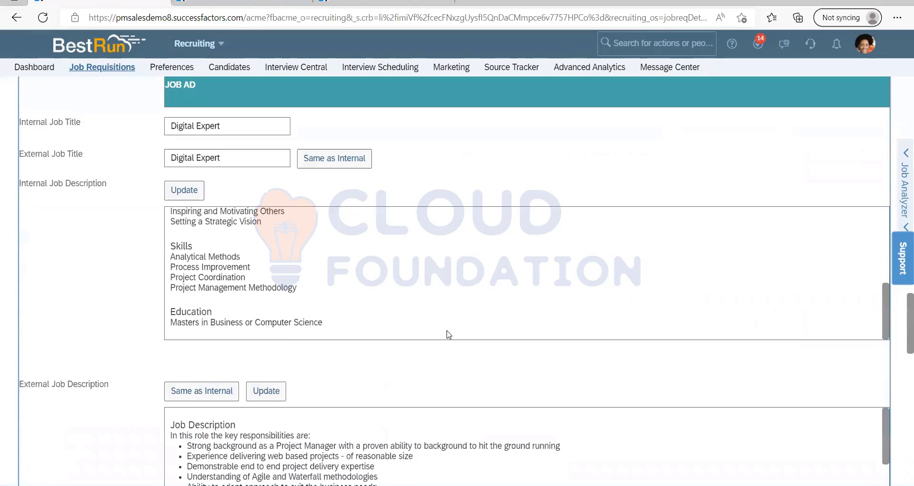
{"action": "scroll", "coordinate": [449, 335], "scroll_direction": "up", "scroll_amount": 20}
{"action": "scroll", "coordinate": [597, 368], "scroll_direction": "up", "scroll_amount": 10}
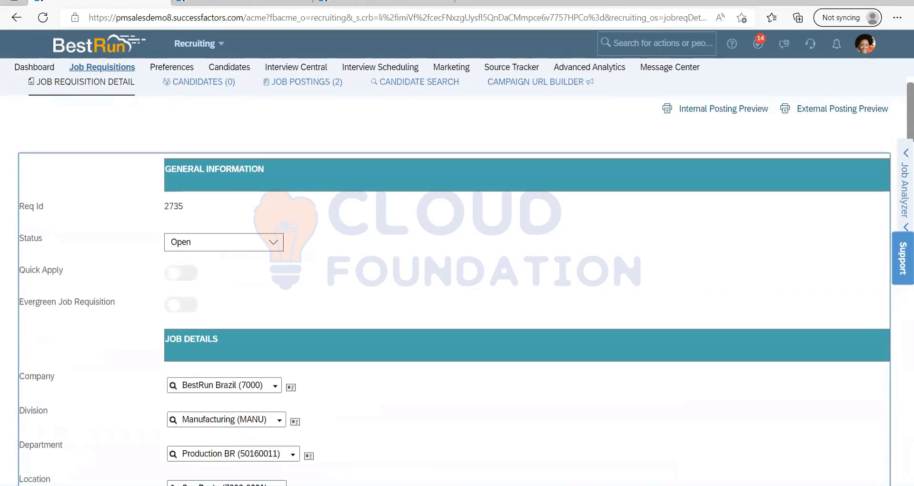
{"action": "key", "text": "alt+Tab"}
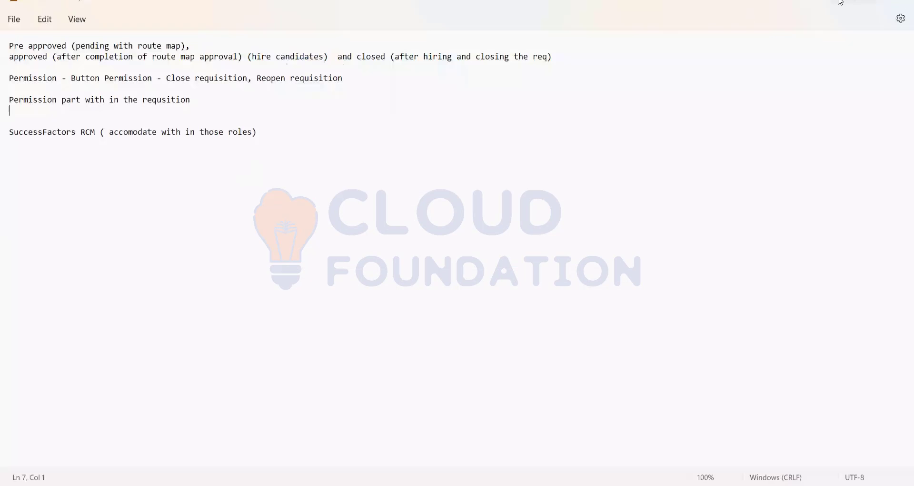
{"action": "key", "text": "alt+Tab"}
- Point out the General Information and Job Details headers, and examine the form's sections through Position Details to Salary & Benefits
{"action": "left_click_drag", "start_coordinate": [265, 169], "coordinate": [175, 167]}
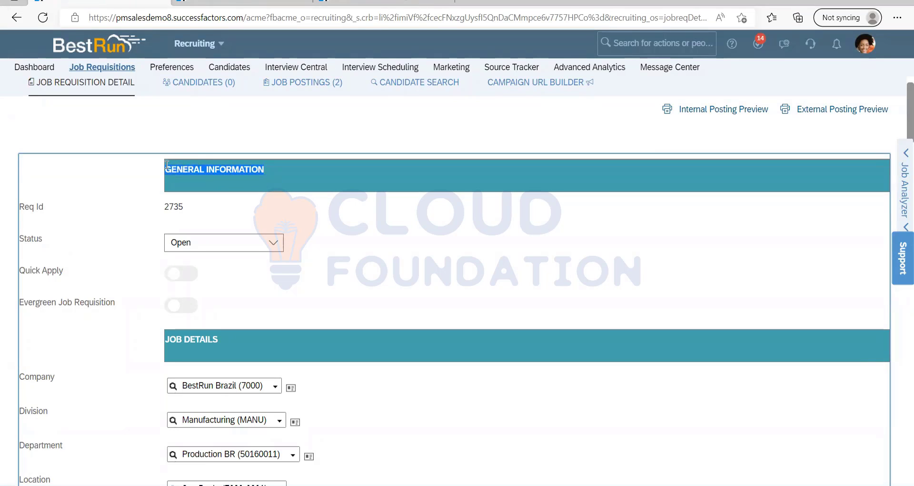
{"action": "left_click", "coordinate": [278, 174]}
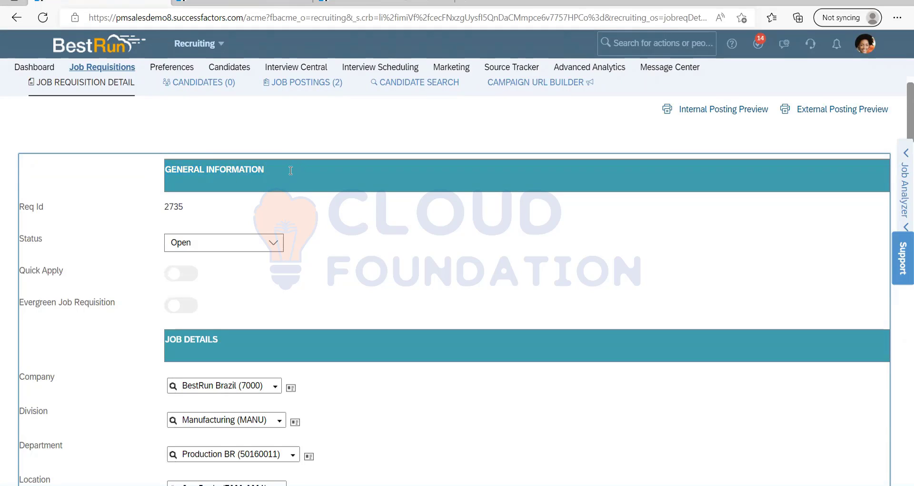
{"action": "left_click_drag", "start_coordinate": [263, 172], "coordinate": [164, 162]}
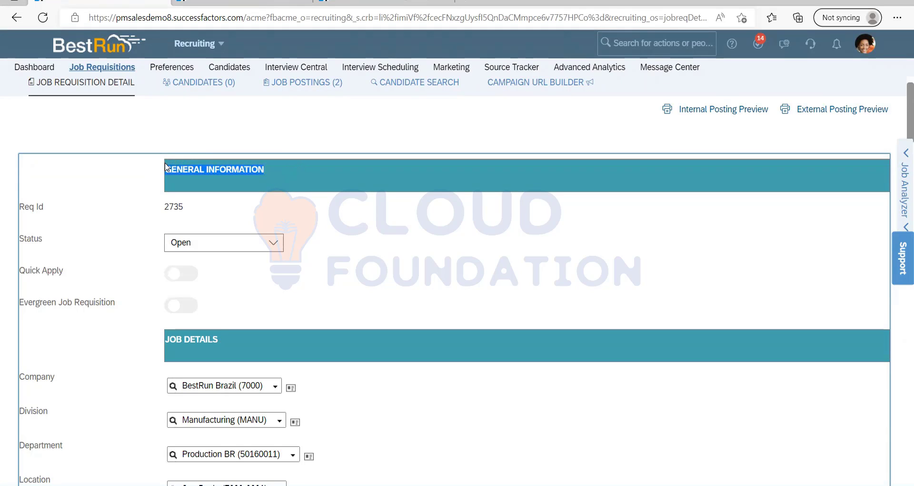
{"action": "scroll", "coordinate": [276, 252], "scroll_direction": "down", "scroll_amount": 1}
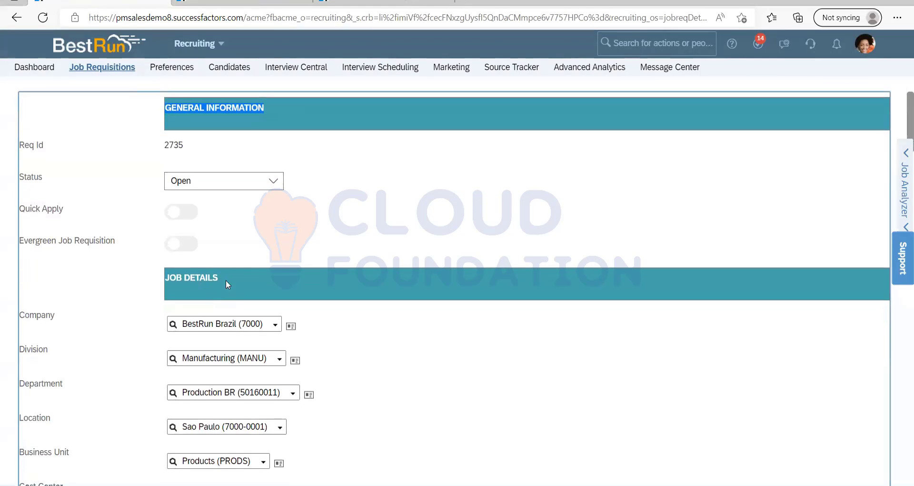
{"action": "left_click_drag", "start_coordinate": [225, 280], "coordinate": [134, 277]}
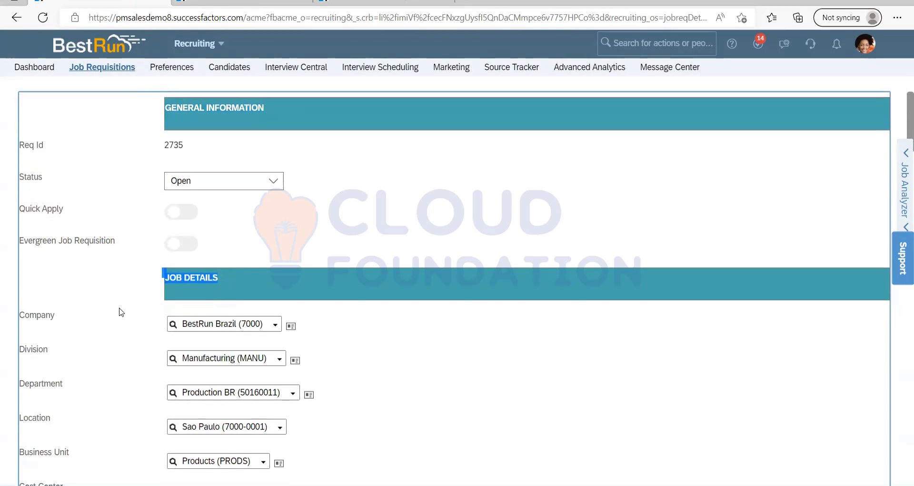
{"action": "scroll", "coordinate": [143, 366], "scroll_direction": "down", "scroll_amount": 3}
{"action": "scroll", "coordinate": [190, 304], "scroll_direction": "down", "scroll_amount": 3}
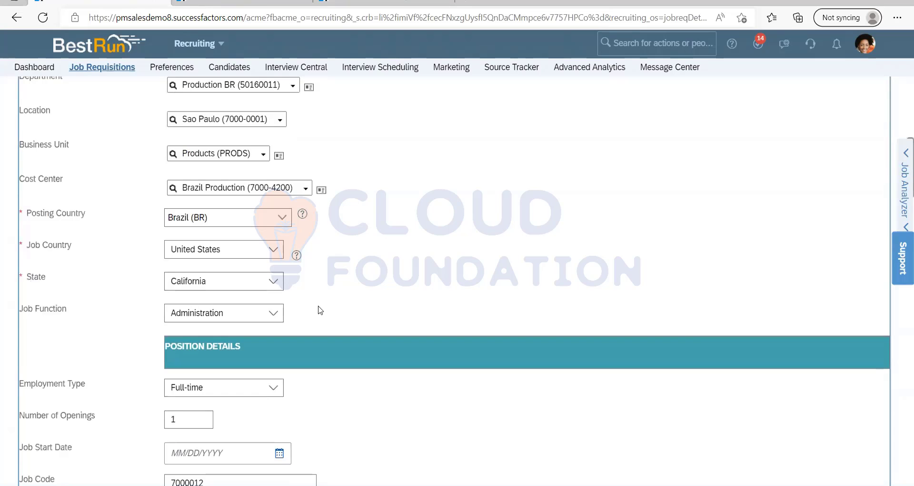
{"action": "scroll", "coordinate": [266, 288], "scroll_direction": "down", "scroll_amount": 2}
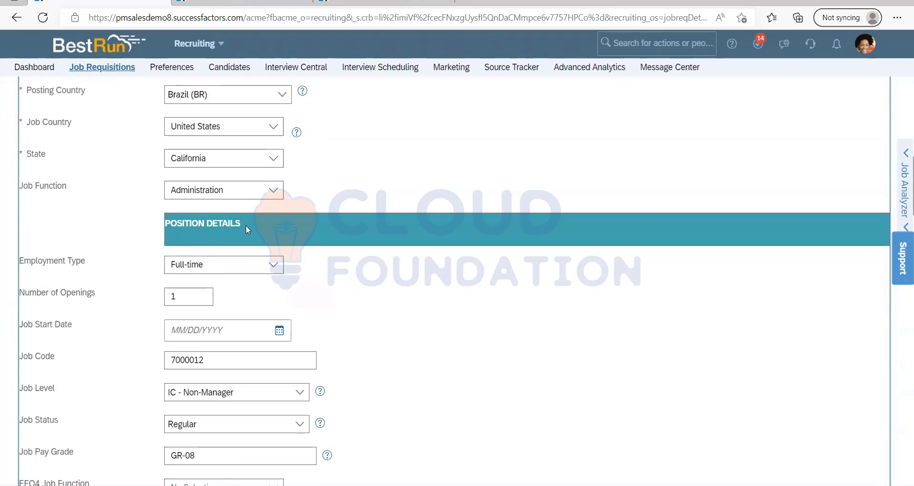
{"action": "scroll", "coordinate": [246, 228], "scroll_direction": "down", "scroll_amount": 4}
{"action": "scroll", "coordinate": [127, 260], "scroll_direction": "down", "scroll_amount": 5}
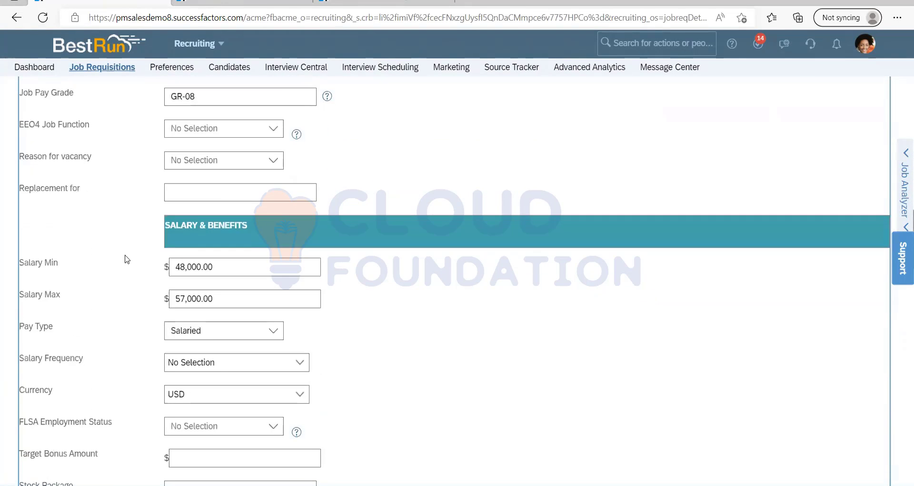
- Point out the Replacement for field that ends Position Details and the Salary & Benefits header following it
{"action": "scroll", "coordinate": [126, 255], "scroll_direction": "up", "scroll_amount": 3}
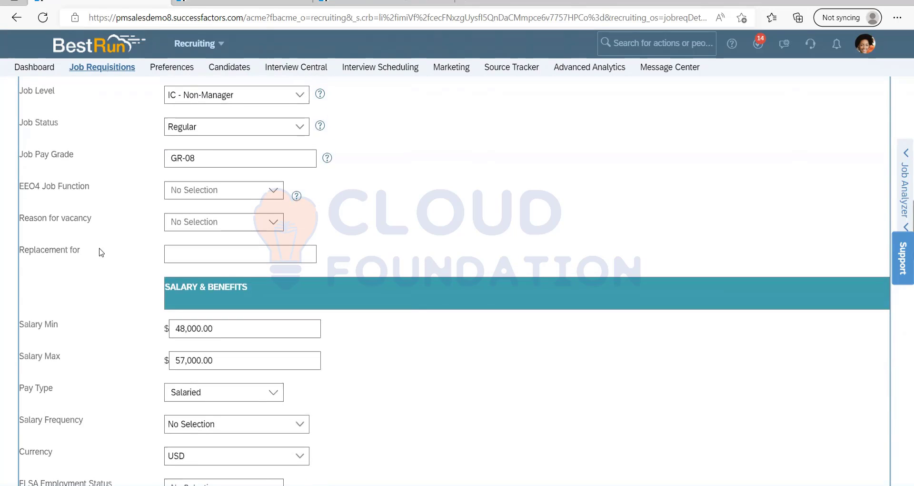
{"action": "left_click_drag", "start_coordinate": [99, 250], "coordinate": [24, 252]}
{"action": "left_click", "coordinate": [77, 253]}
{"action": "left_click", "coordinate": [119, 294]}
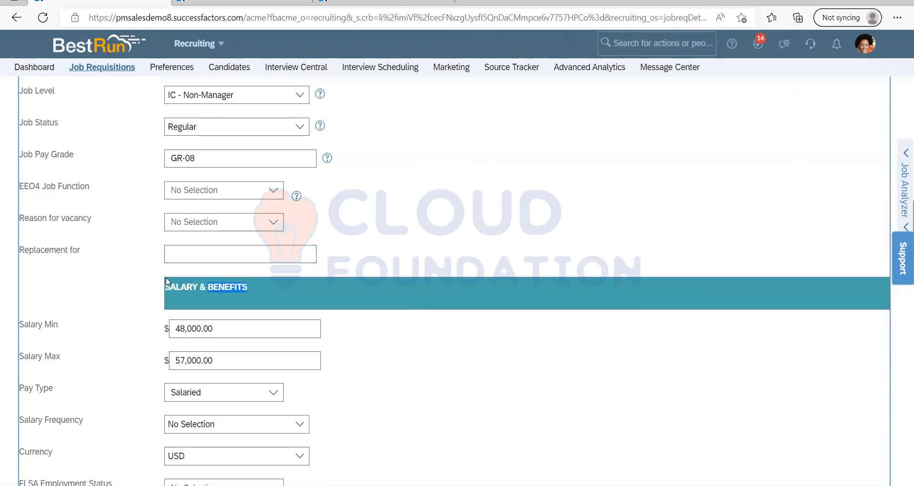
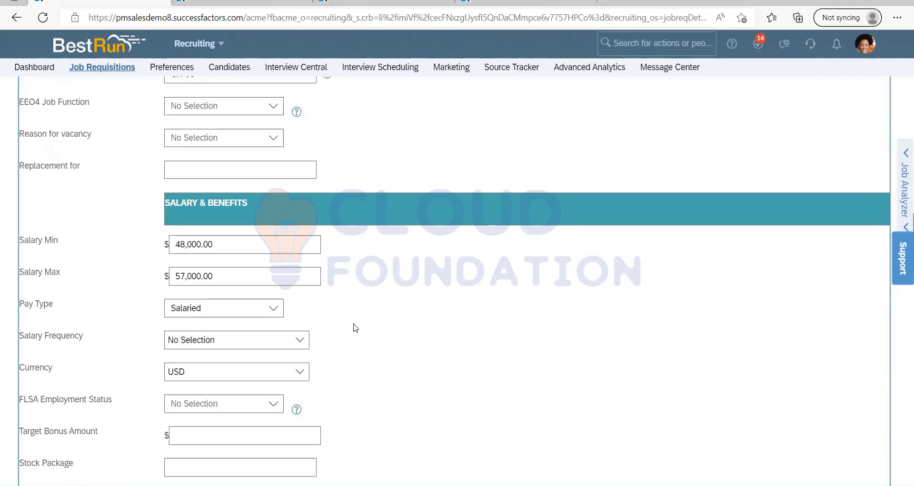
- Examine the remaining requisition sections from Salary & Benefits through Additional Comments, and return to General Information at the start of the form
{"action": "scroll", "coordinate": [353, 328], "scroll_direction": "down", "scroll_amount": 8}
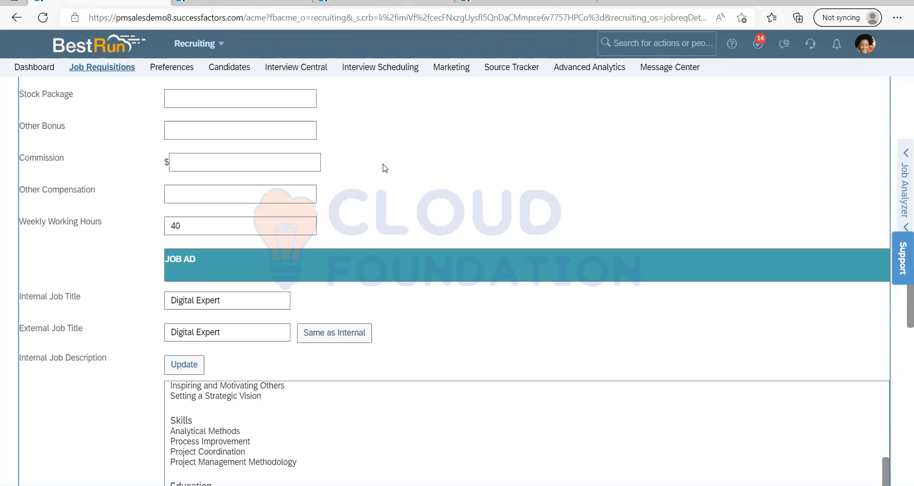
{"action": "scroll", "coordinate": [385, 168], "scroll_direction": "down", "scroll_amount": 15}
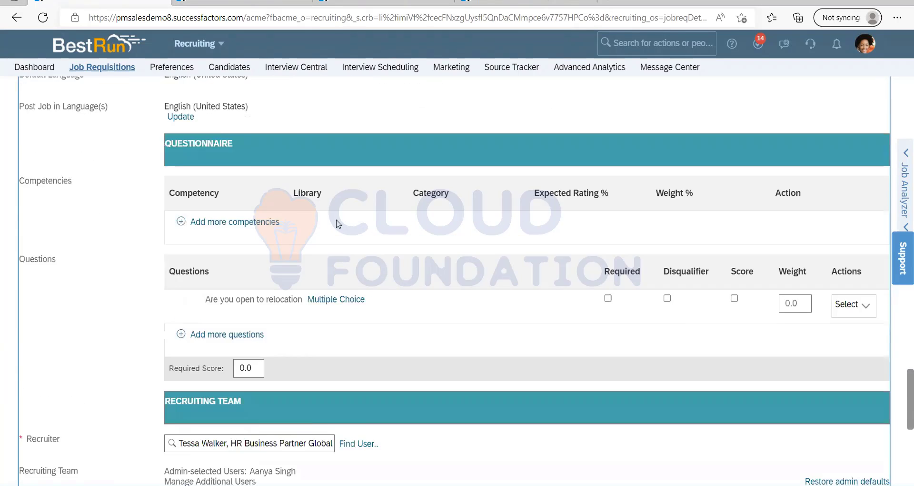
{"action": "scroll", "coordinate": [237, 299], "scroll_direction": "down", "scroll_amount": 2}
{"action": "scroll", "coordinate": [136, 300], "scroll_direction": "up", "scroll_amount": 7}
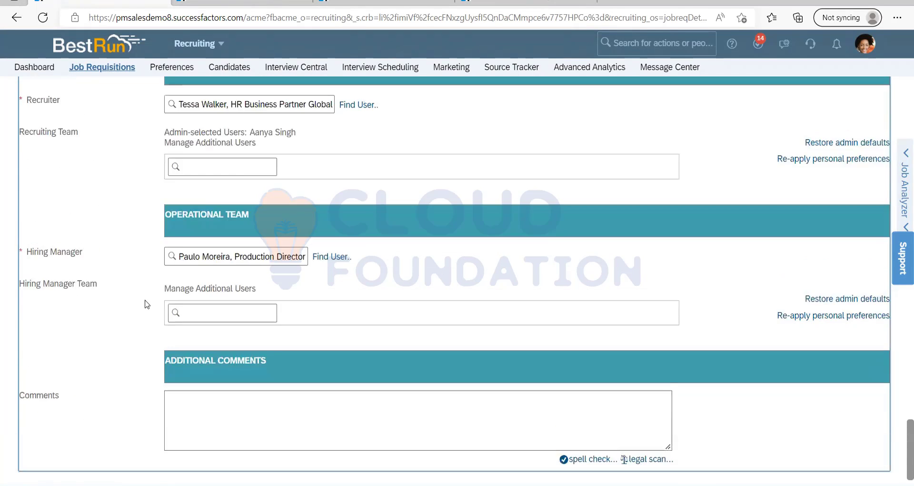
{"action": "scroll", "coordinate": [375, 254], "scroll_direction": "up", "scroll_amount": 20}
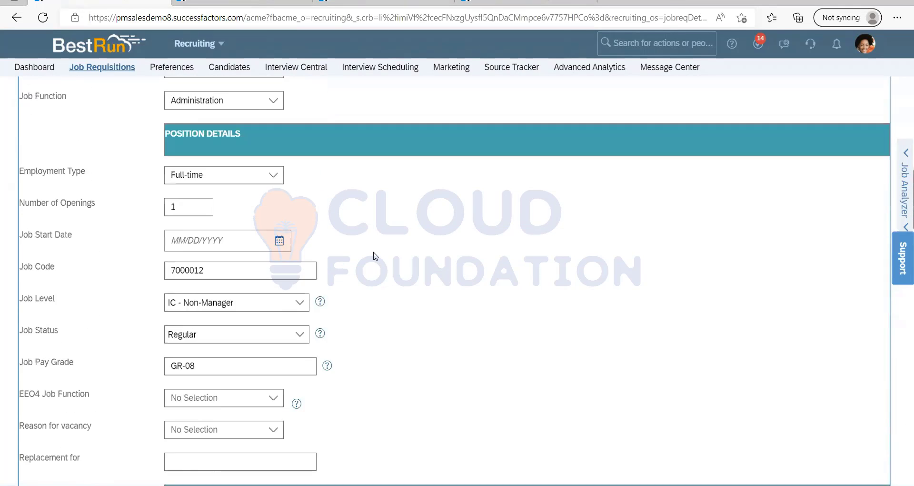
{"action": "scroll", "coordinate": [373, 250], "scroll_direction": "up", "scroll_amount": 3}
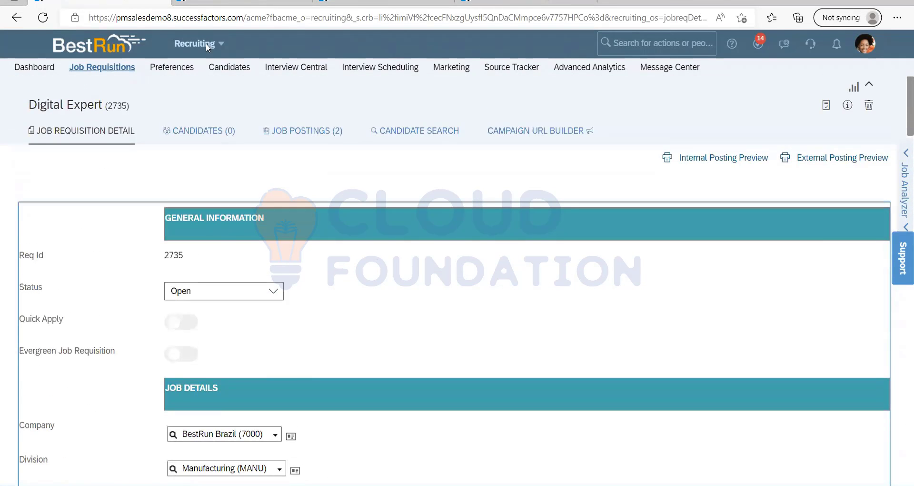
- Check the open Career Opportunities page and the Associate HR Professional requisition, and return to the Digital Expert requisition
{"action": "left_click", "coordinate": [206, 7]}
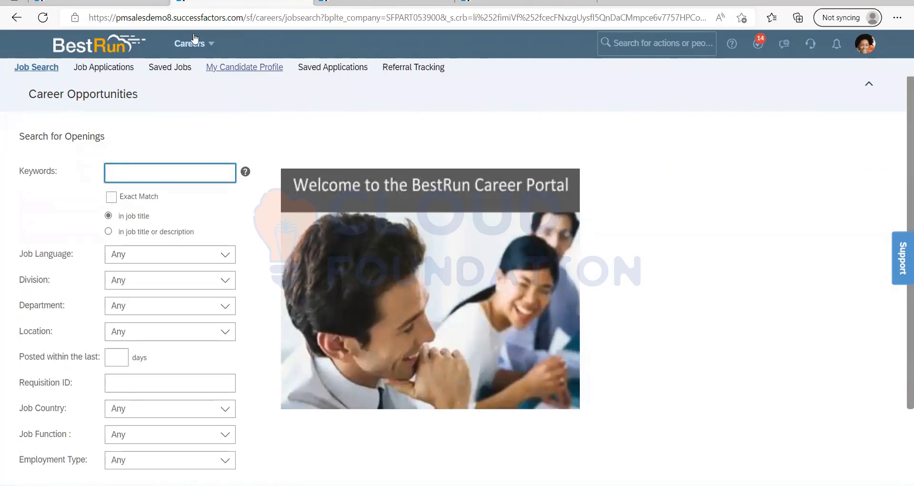
{"action": "left_click", "coordinate": [100, 4]}
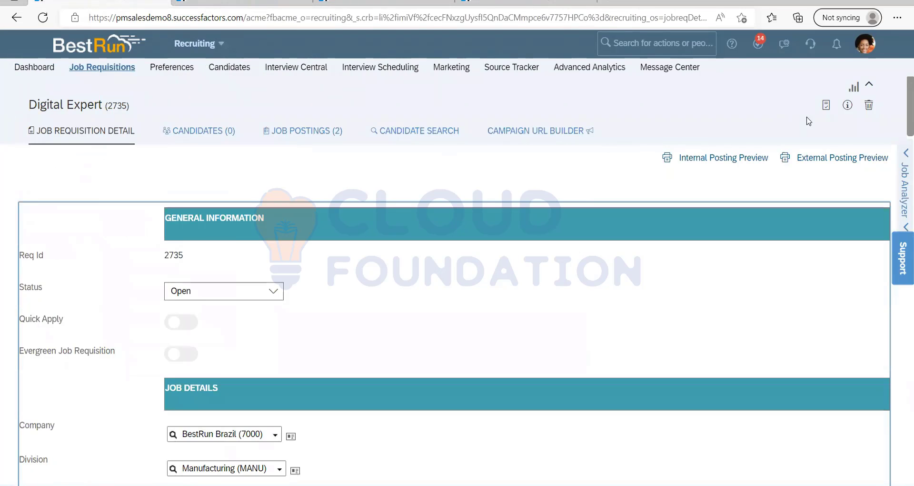
{"action": "left_click", "coordinate": [334, 3]}
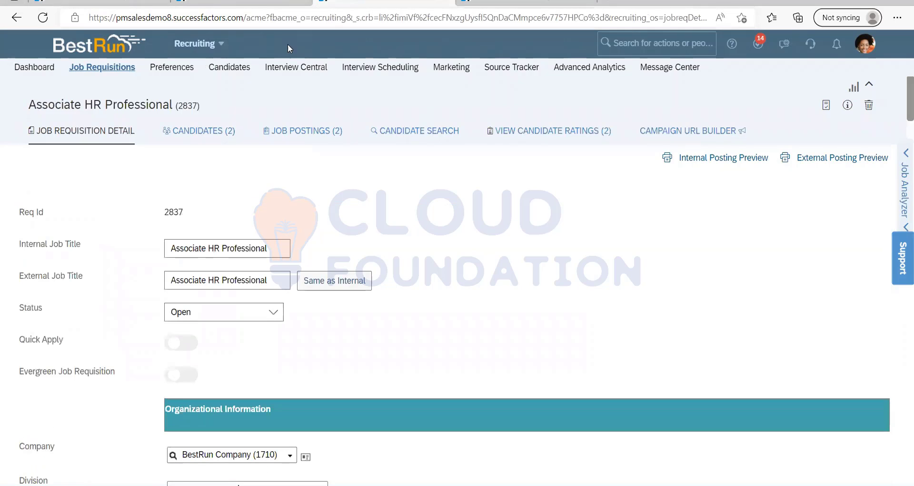
{"action": "left_click", "coordinate": [109, 2]}
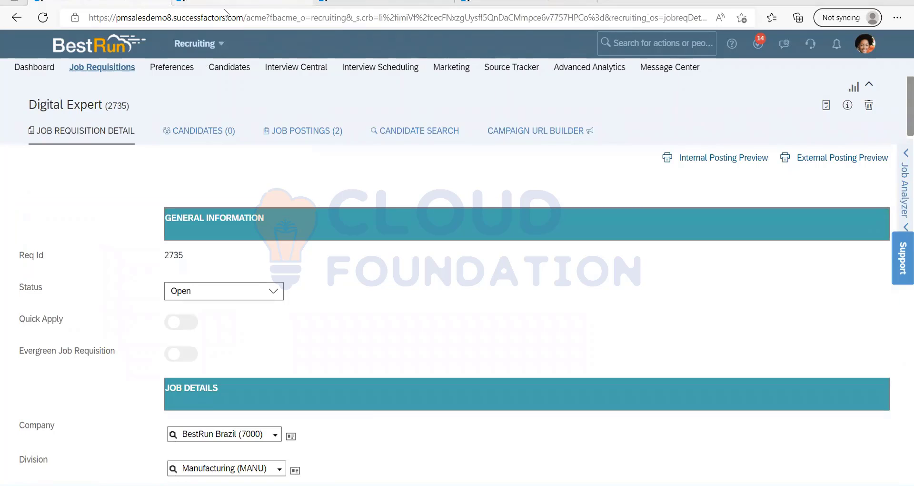
- Go to the Recruiting job requisitions list and open the Production Director requisition
{"action": "left_click", "coordinate": [224, 2]}
{"action": "left_click", "coordinate": [204, 44]}
{"action": "left_click", "coordinate": [219, 210]}
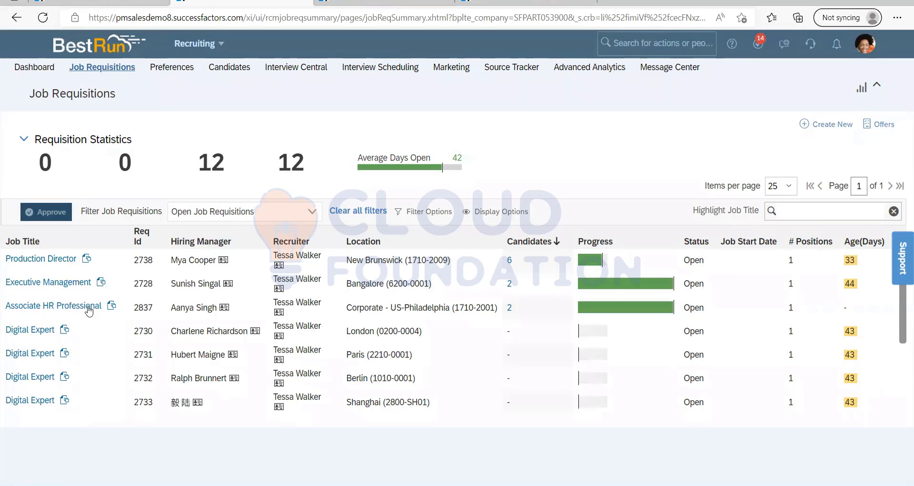
{"action": "left_click", "coordinate": [63, 259]}
{"action": "left_click", "coordinate": [53, 327]}
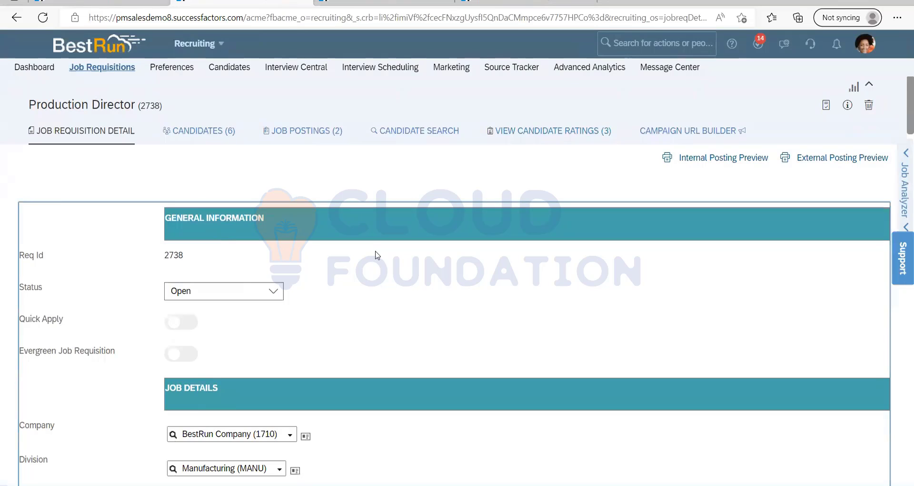
- Look through the requisition's Salary & Benefits, Job Ad and Questionnaire sections, including the internal and external job descriptions
{"action": "scroll", "coordinate": [373, 259], "scroll_direction": "down", "scroll_amount": 20}
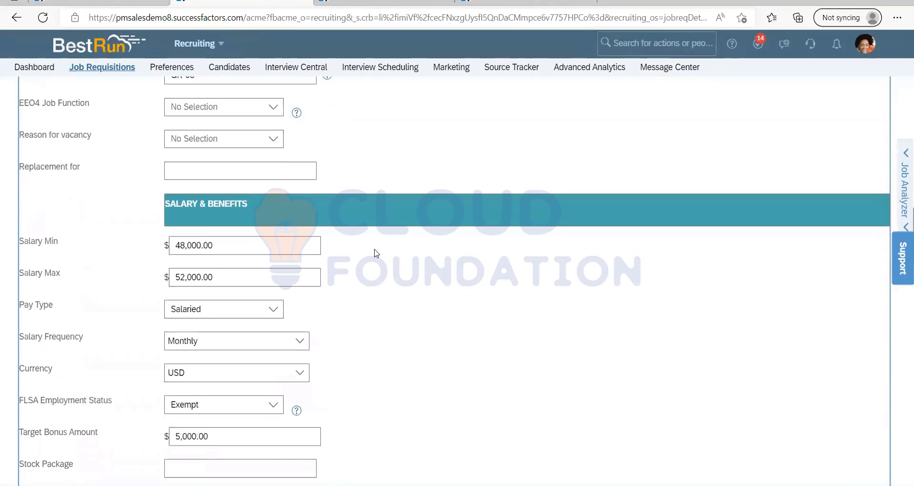
{"action": "scroll", "coordinate": [368, 277], "scroll_direction": "down", "scroll_amount": 5}
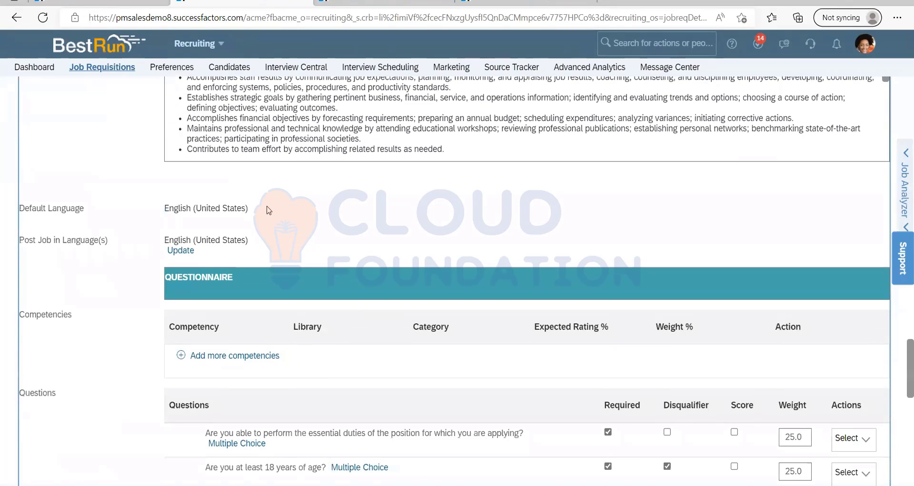
{"action": "scroll", "coordinate": [249, 269], "scroll_direction": "up", "scroll_amount": 5}
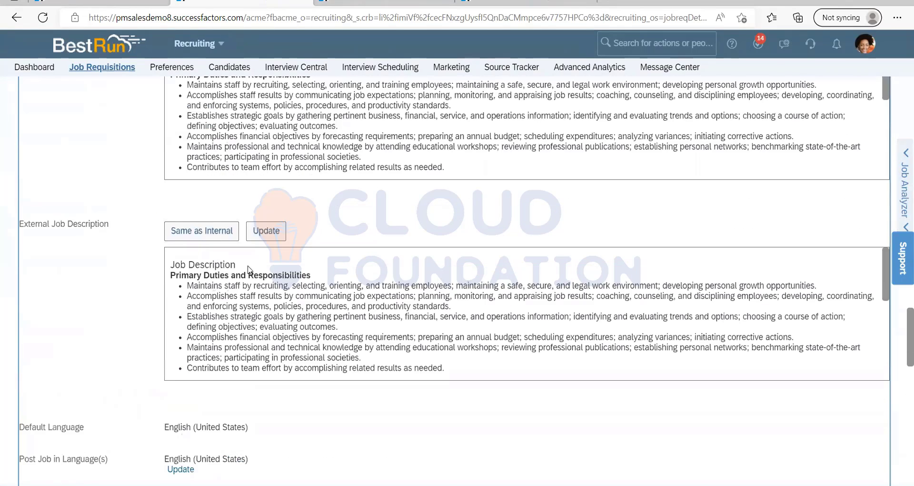
{"action": "scroll", "coordinate": [285, 279], "scroll_direction": "up", "scroll_amount": 10}
{"action": "scroll", "coordinate": [275, 284], "scroll_direction": "down", "scroll_amount": 8}
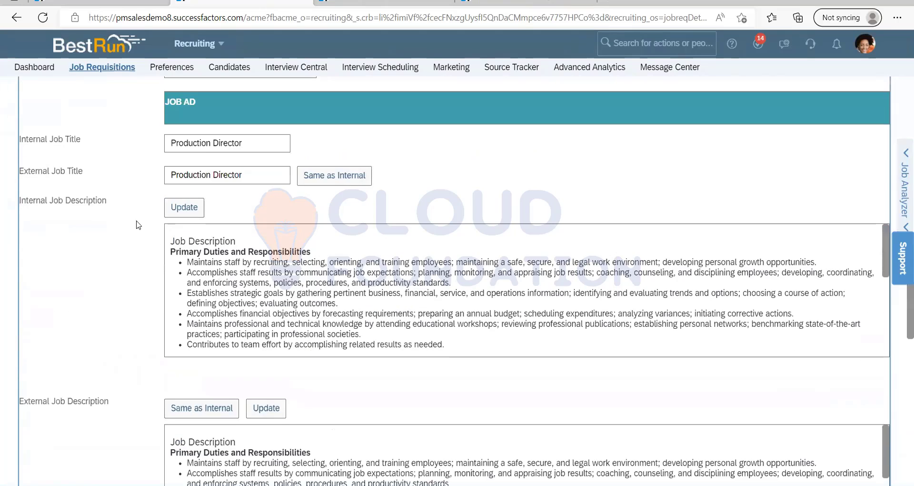
{"action": "scroll", "coordinate": [138, 225], "scroll_direction": "down", "scroll_amount": 15}
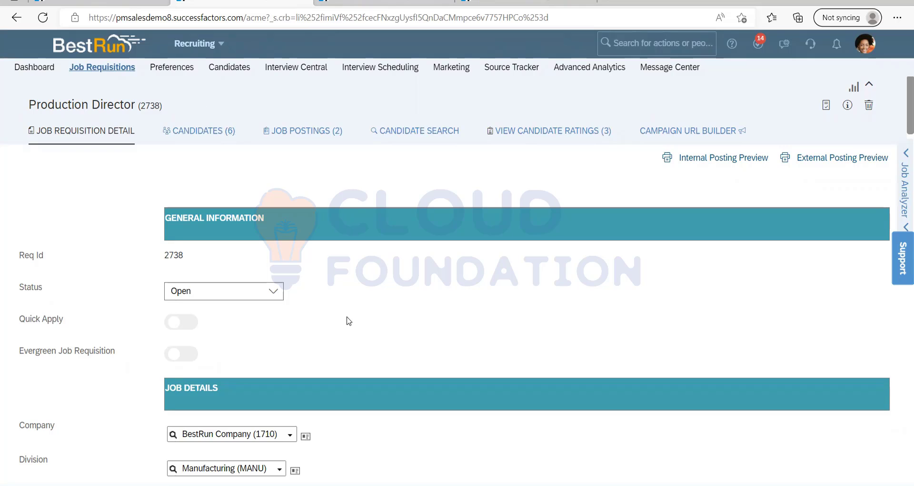
- Examine the Job Details and Position Details fields, such as location, cost center, country, job function and employment type
{"action": "scroll", "coordinate": [347, 321], "scroll_direction": "down", "scroll_amount": 9}
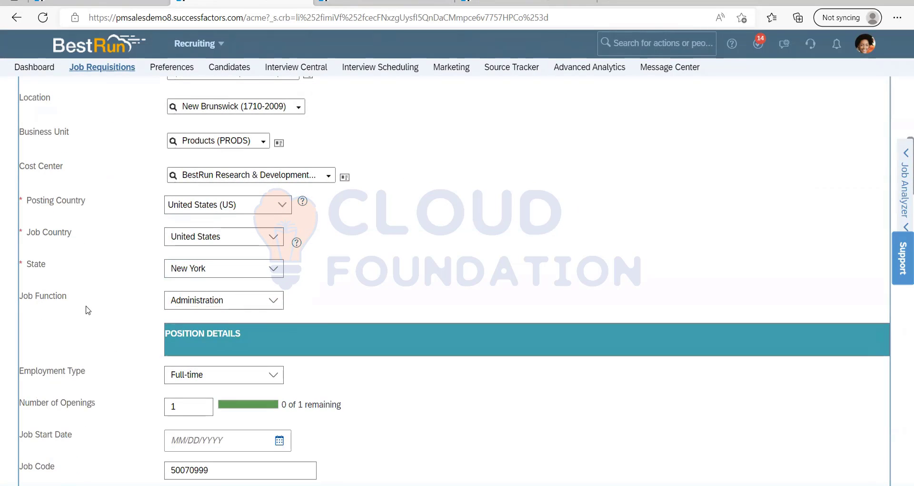
{"action": "scroll", "coordinate": [215, 272], "scroll_direction": "down", "scroll_amount": 5}
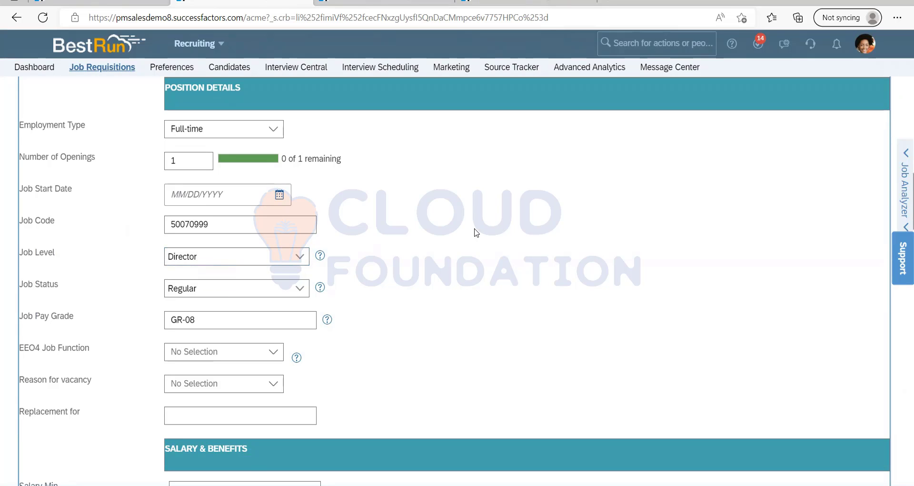
{"action": "scroll", "coordinate": [476, 232], "scroll_direction": "up", "scroll_amount": 15}
{"action": "scroll", "coordinate": [292, 297], "scroll_direction": "down", "scroll_amount": 7}
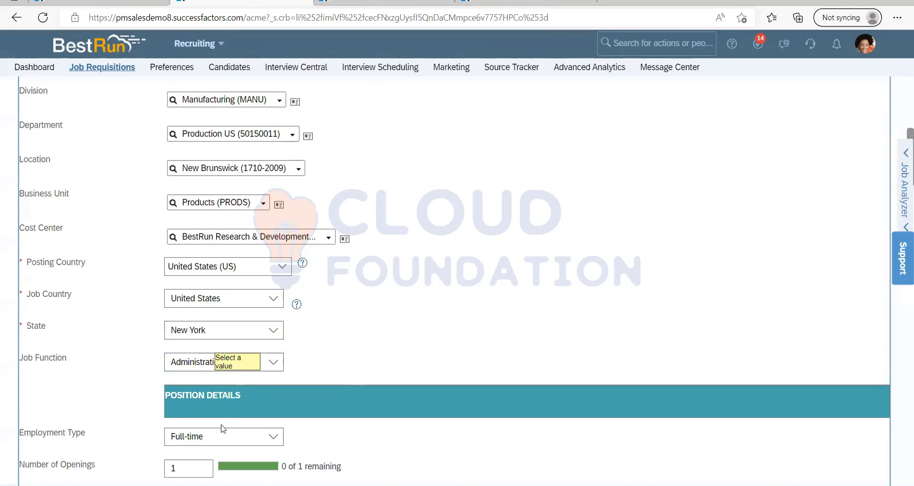
{"action": "scroll", "coordinate": [221, 428], "scroll_direction": "down", "scroll_amount": 1}
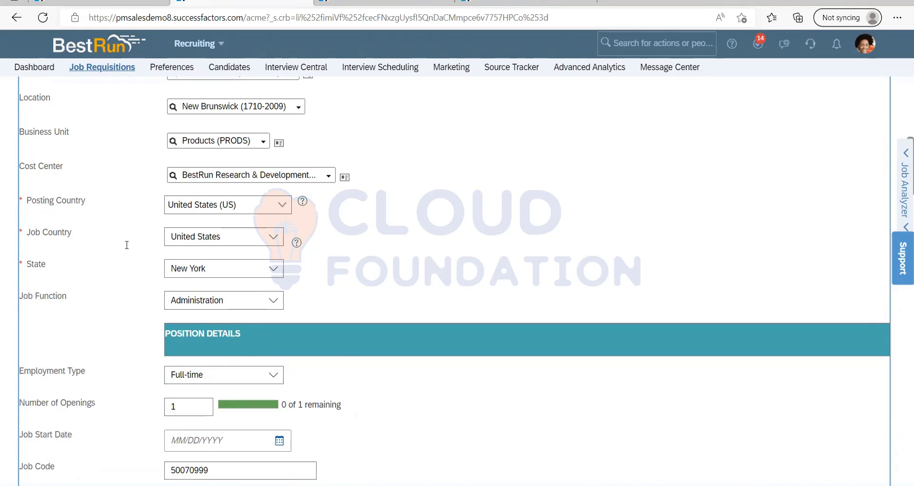
{"action": "scroll", "coordinate": [135, 323], "scroll_direction": "down", "scroll_amount": 1}
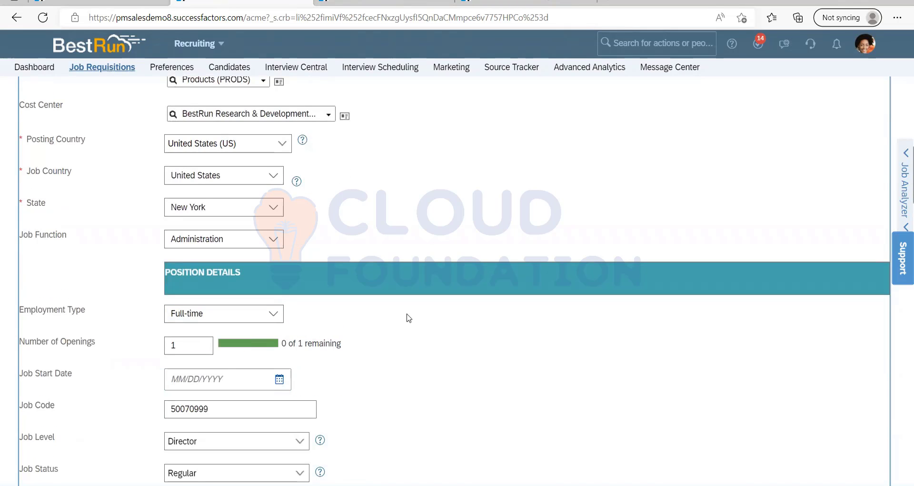
{"action": "scroll", "coordinate": [416, 267], "scroll_direction": "up", "scroll_amount": 8}
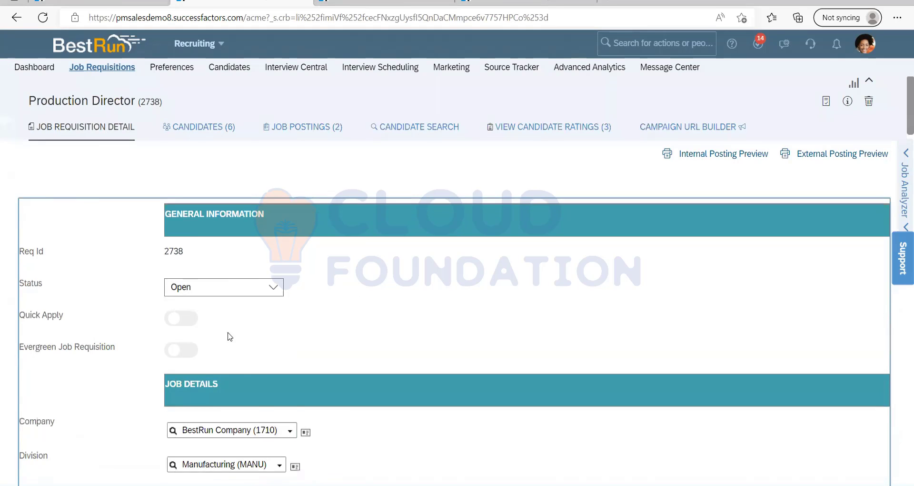
- Review the whole requisition form from General Information through salary and job ad to the questionnaire's competencies and questions
{"action": "scroll", "coordinate": [229, 336], "scroll_direction": "down", "scroll_amount": 15}
{"action": "scroll", "coordinate": [168, 346], "scroll_direction": "down", "scroll_amount": 1}
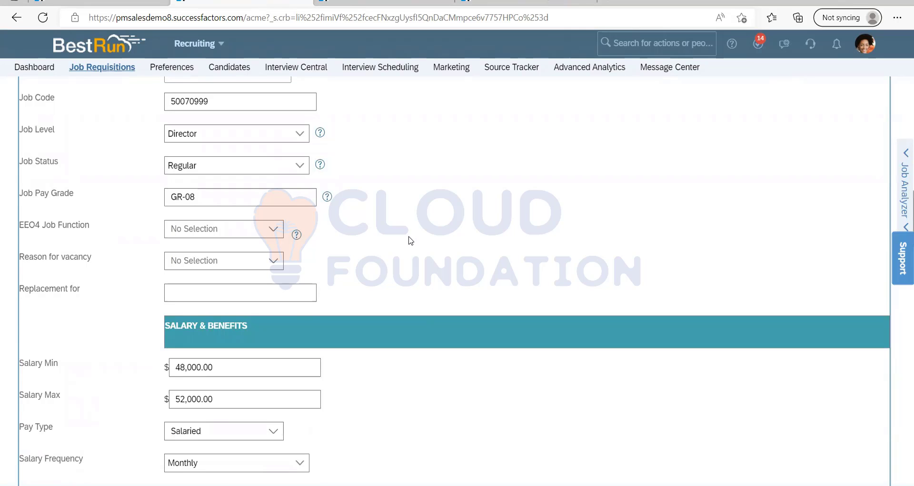
{"action": "scroll", "coordinate": [410, 240], "scroll_direction": "down", "scroll_amount": 8}
{"action": "scroll", "coordinate": [413, 223], "scroll_direction": "down", "scroll_amount": 18}
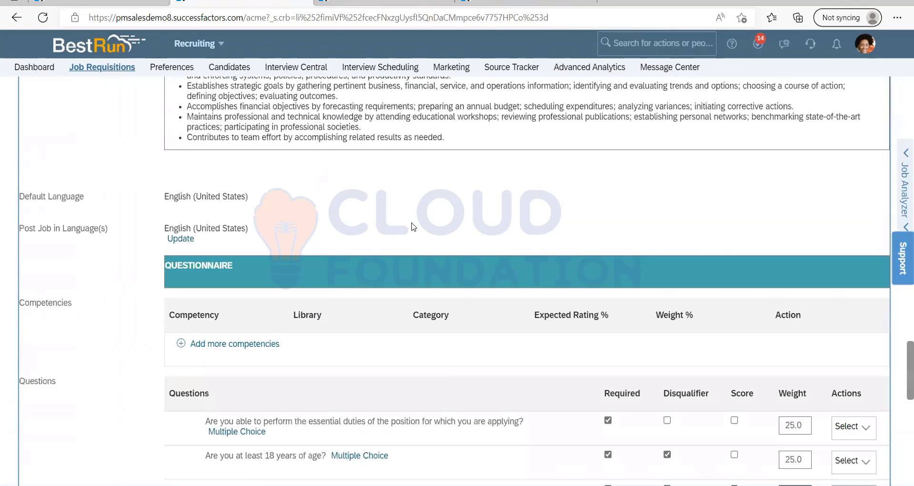
{"action": "scroll", "coordinate": [415, 227], "scroll_direction": "up", "scroll_amount": 11}
{"action": "scroll", "coordinate": [415, 228], "scroll_direction": "up", "scroll_amount": 20}
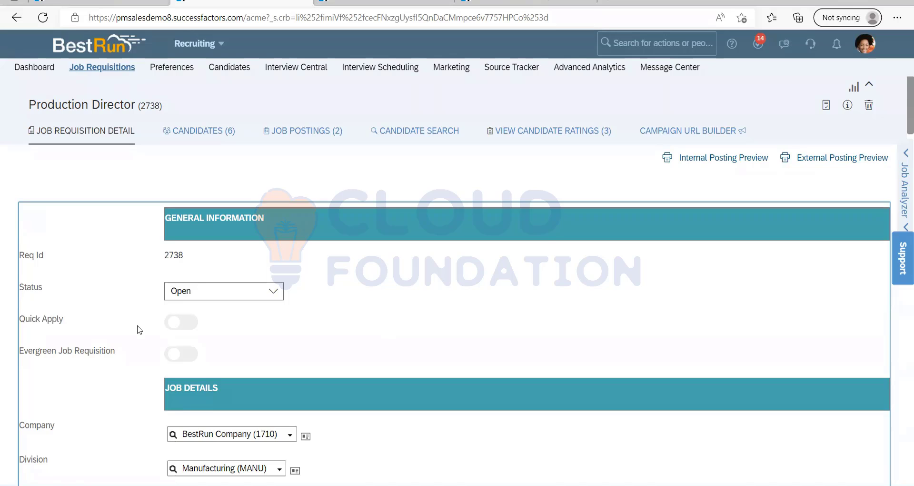
{"action": "scroll", "coordinate": [139, 329], "scroll_direction": "down", "scroll_amount": 20}
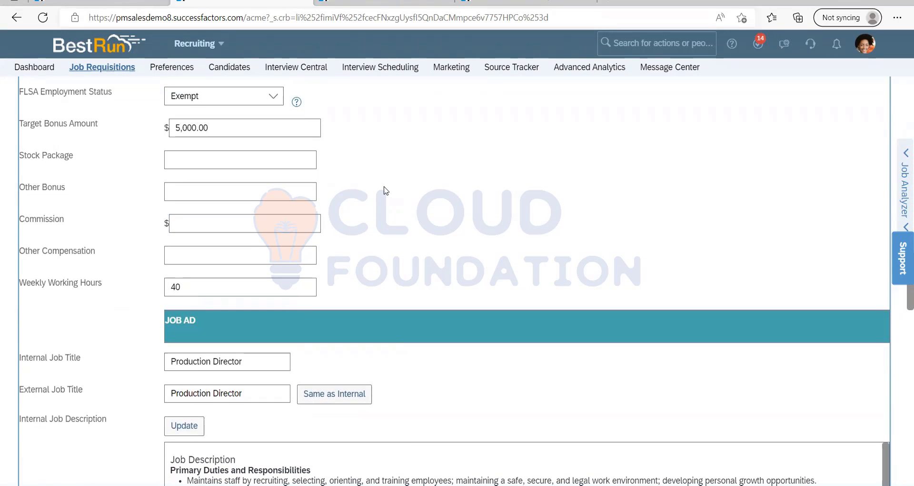
{"action": "scroll", "coordinate": [387, 191], "scroll_direction": "down", "scroll_amount": 7}
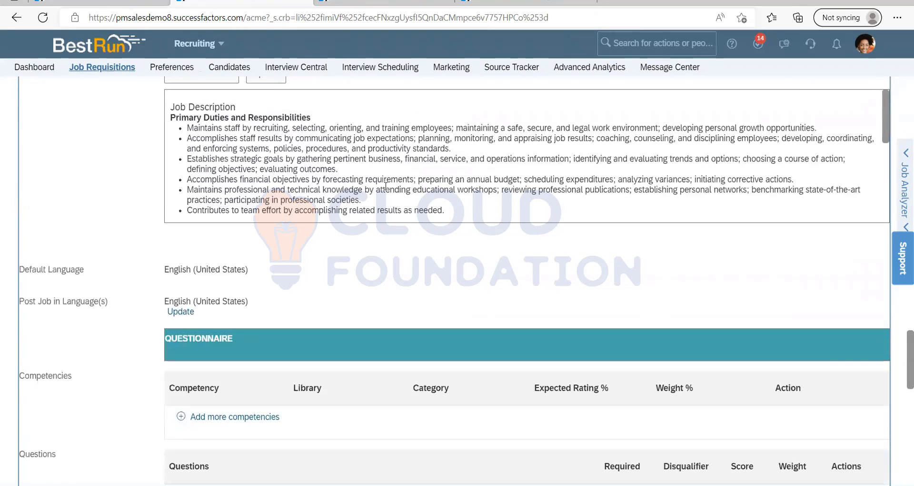
{"action": "scroll", "coordinate": [387, 190], "scroll_direction": "up", "scroll_amount": 15}
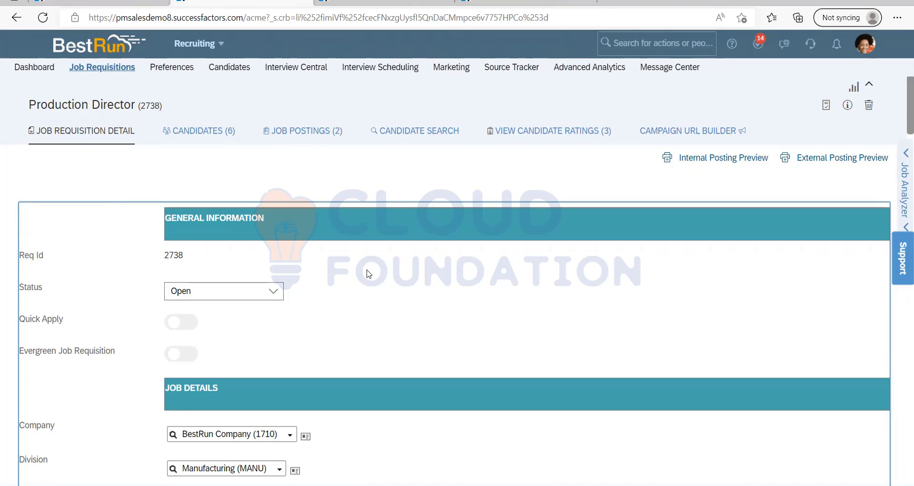
{"action": "scroll", "coordinate": [367, 272], "scroll_direction": "down", "scroll_amount": 10}
{"action": "scroll", "coordinate": [369, 280], "scroll_direction": "down", "scroll_amount": 15}
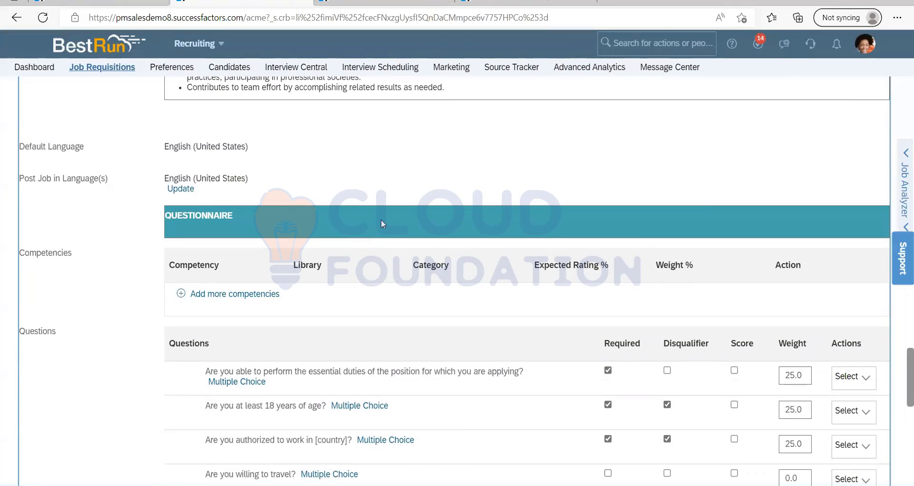
{"action": "scroll", "coordinate": [384, 199], "scroll_direction": "up", "scroll_amount": 1}
{"action": "scroll", "coordinate": [384, 199], "scroll_direction": "up", "scroll_amount": 20}
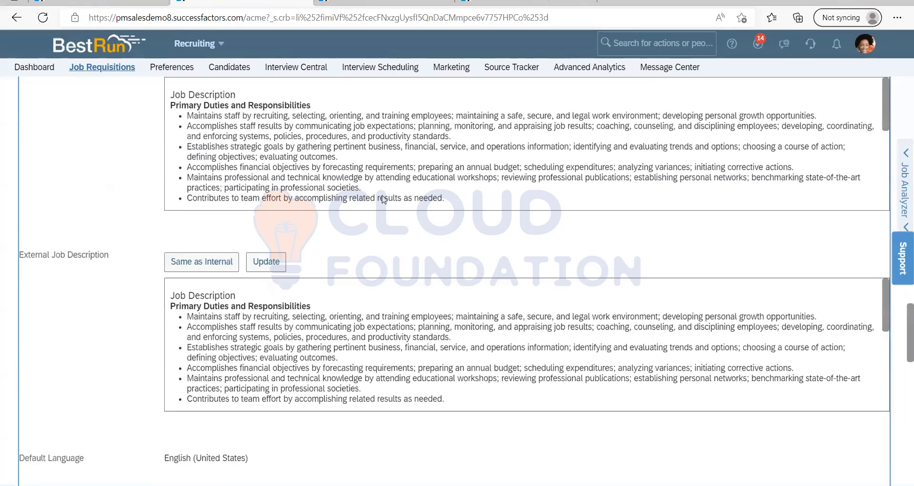
{"action": "scroll", "coordinate": [417, 189], "scroll_direction": "up", "scroll_amount": 3}
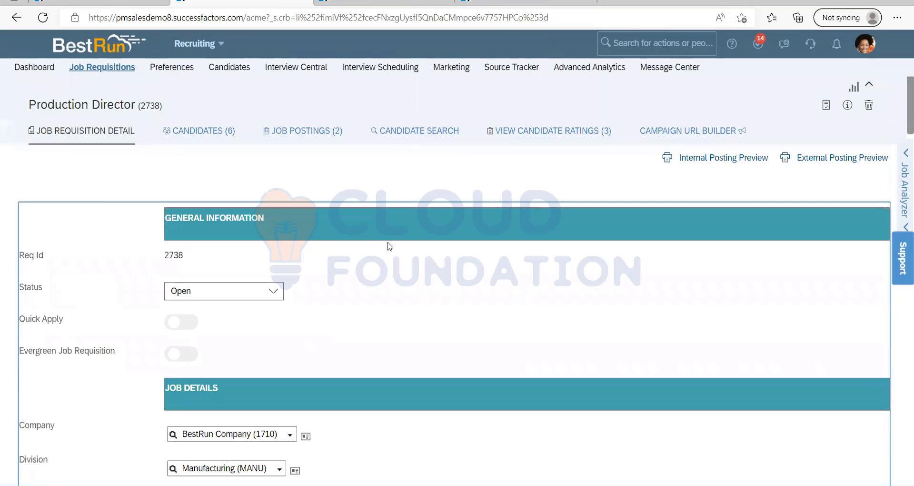
- Examine the compensation fields and the Job Ad section's internal and external titles and descriptions
{"action": "scroll", "coordinate": [327, 261], "scroll_direction": "down", "scroll_amount": 10}
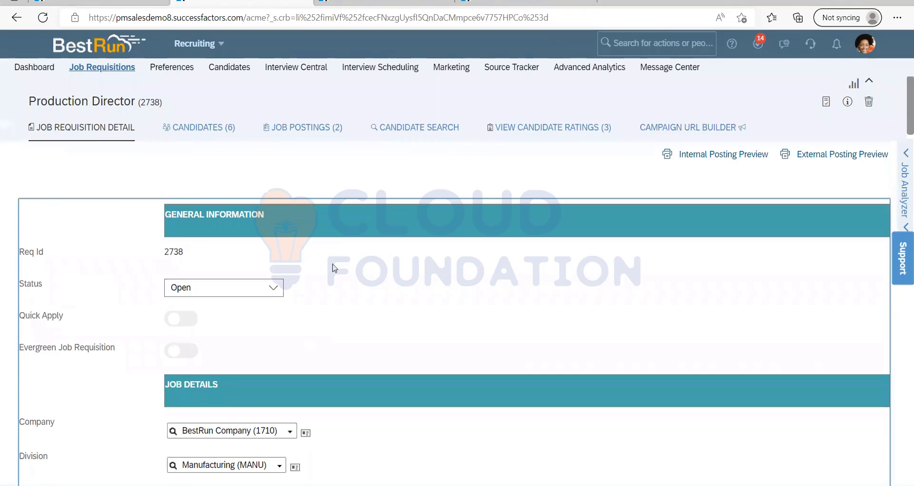
{"action": "scroll", "coordinate": [276, 270], "scroll_direction": "down", "scroll_amount": 18}
{"action": "scroll", "coordinate": [104, 265], "scroll_direction": "up", "scroll_amount": 7}
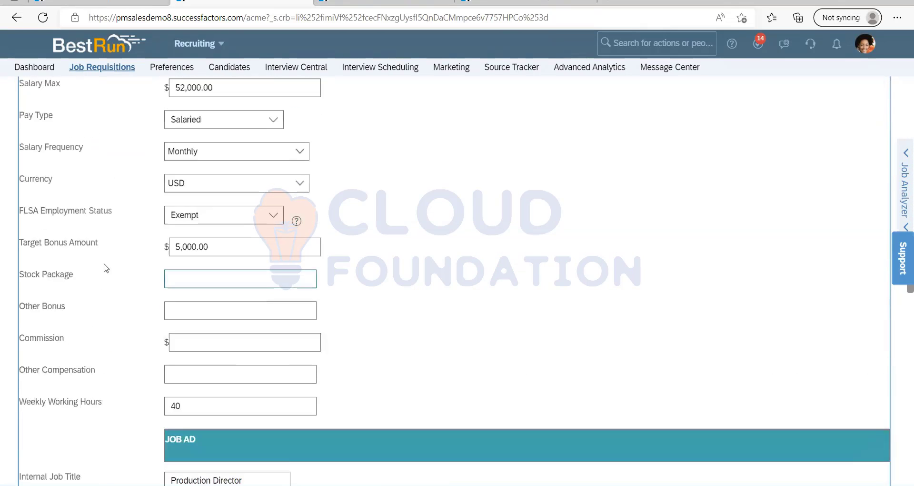
{"action": "scroll", "coordinate": [118, 268], "scroll_direction": "down", "scroll_amount": 1}
{"action": "scroll", "coordinate": [118, 268], "scroll_direction": "down", "scroll_amount": 12}
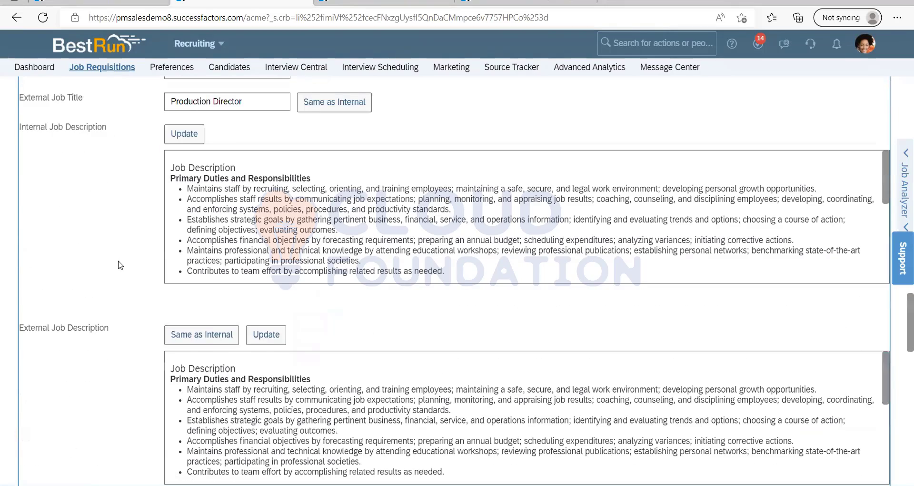
{"action": "scroll", "coordinate": [120, 265], "scroll_direction": "up", "scroll_amount": 8}
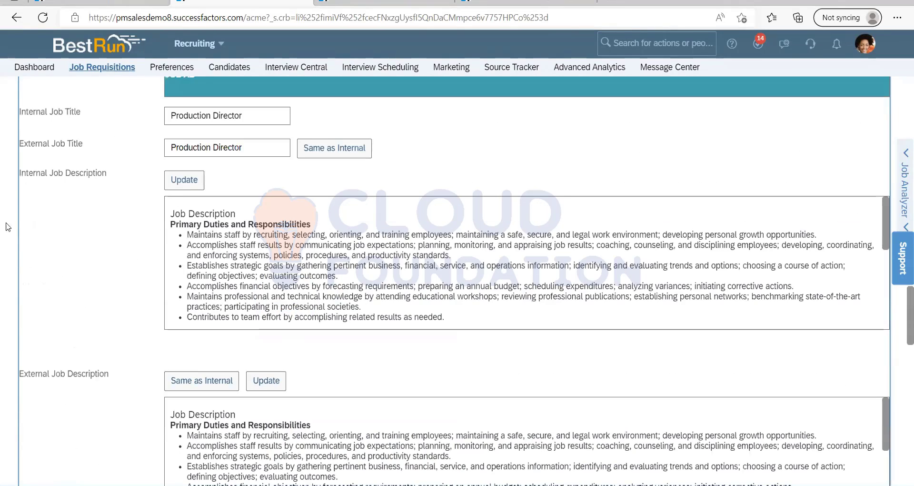
{"action": "scroll", "coordinate": [62, 202], "scroll_direction": "up", "scroll_amount": 1}
{"action": "scroll", "coordinate": [61, 206], "scroll_direction": "down", "scroll_amount": 3}
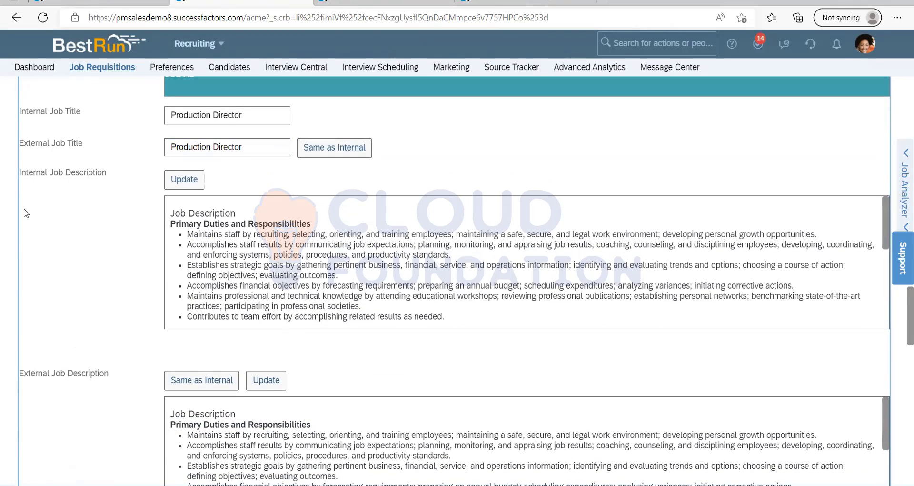
{"action": "scroll", "coordinate": [114, 402], "scroll_direction": "down", "scroll_amount": 3}
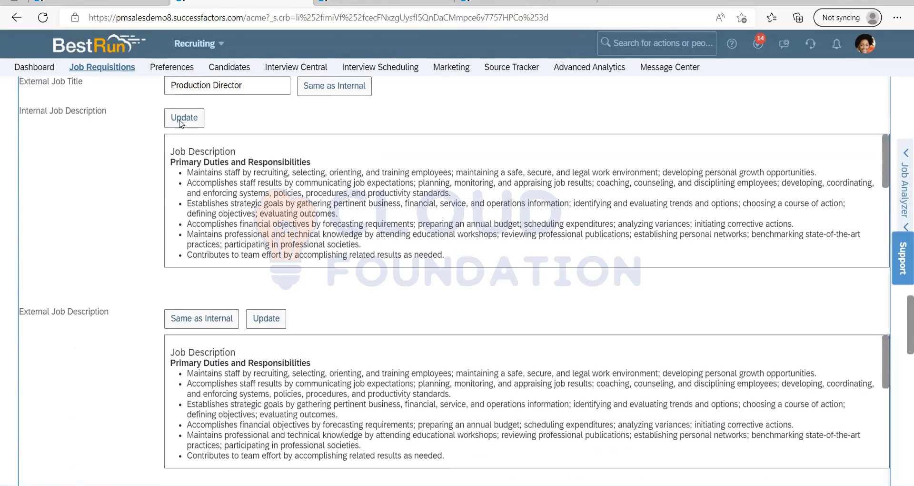
- Show the options for adding competencies in the Questionnaire section, and expand and collapse the SFPART053900 library
{"action": "scroll", "coordinate": [137, 348], "scroll_direction": "down", "scroll_amount": 15}
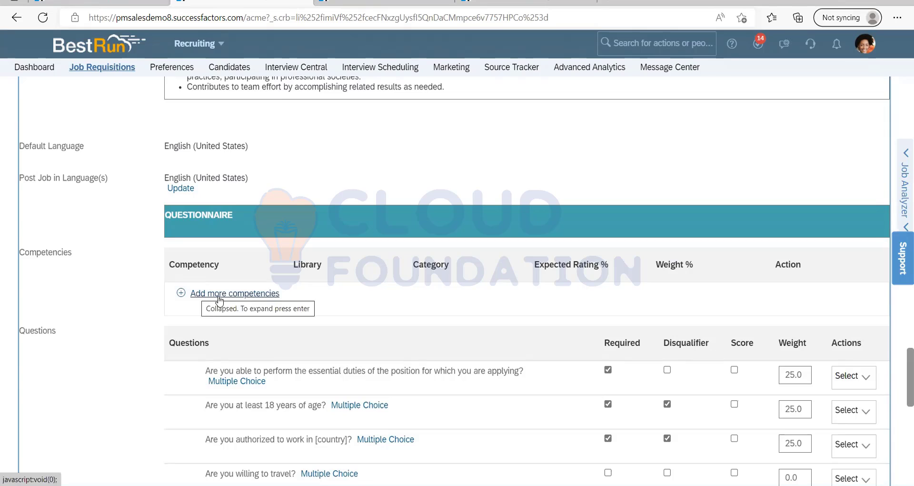
{"action": "left_click", "coordinate": [183, 293]}
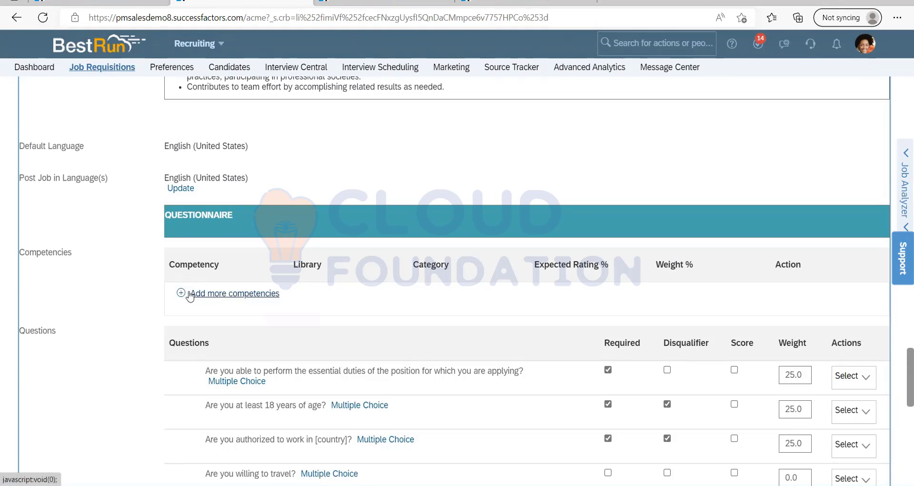
{"action": "scroll", "coordinate": [238, 317], "scroll_direction": "down", "scroll_amount": 1}
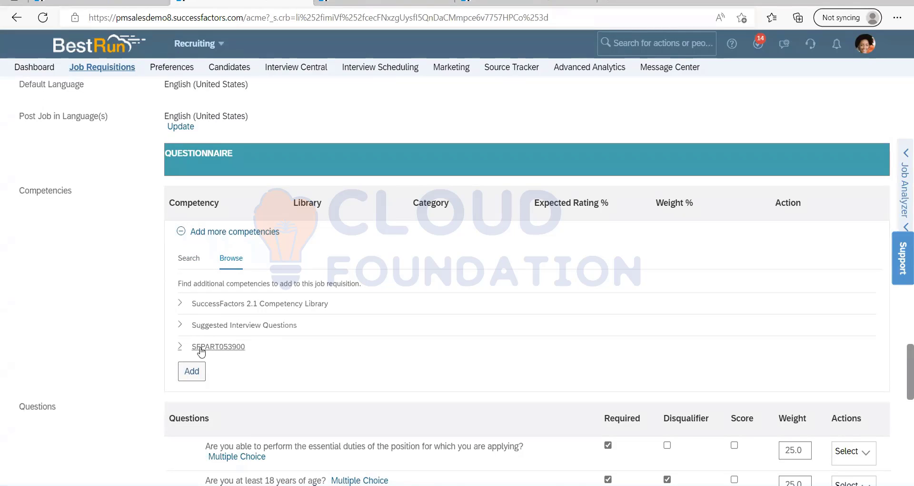
{"action": "left_click", "coordinate": [236, 349]}
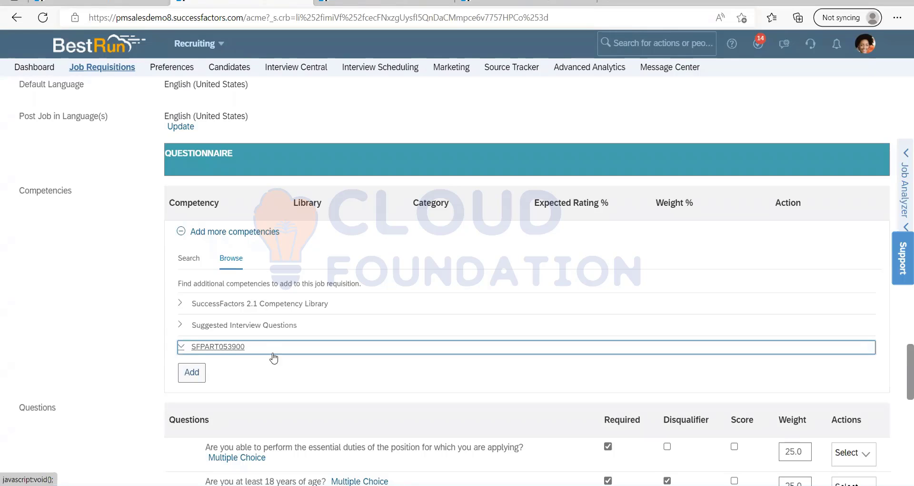
{"action": "left_click", "coordinate": [186, 348]}
- Check the requisition again from its general information down to the Competencies area of the questionnaire
{"action": "scroll", "coordinate": [309, 326], "scroll_direction": "up", "scroll_amount": 1}
{"action": "scroll", "coordinate": [309, 326], "scroll_direction": "up", "scroll_amount": 15}
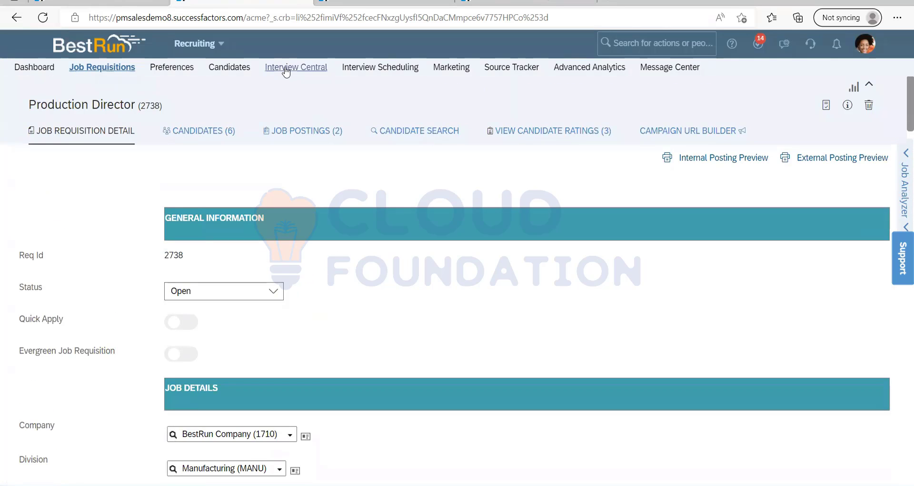
{"action": "scroll", "coordinate": [287, 372], "scroll_direction": "down", "scroll_amount": 15}
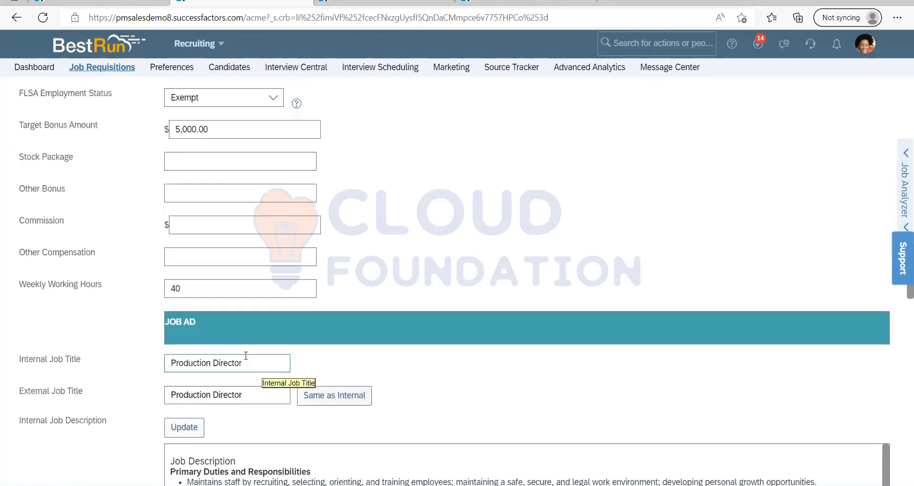
{"action": "scroll", "coordinate": [227, 352], "scroll_direction": "down", "scroll_amount": 12}
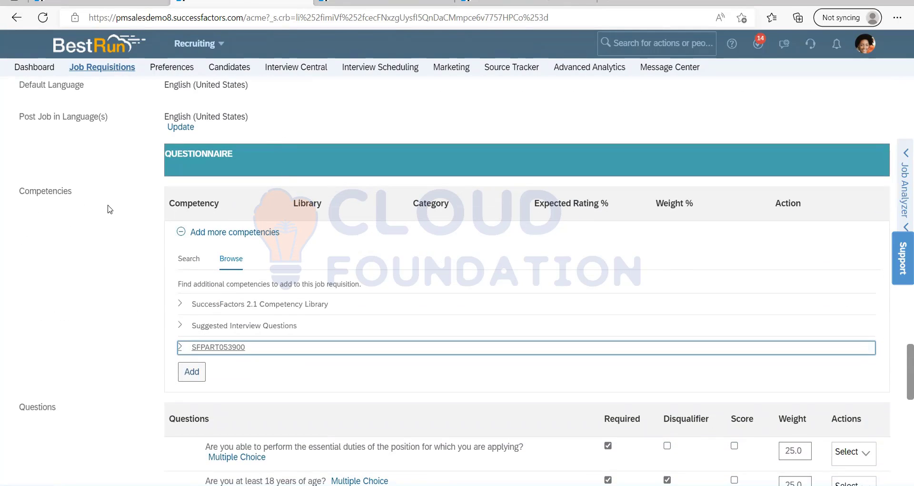
- Review the Questions area of the questionnaire and show the search, browse and create options for adding more questions
{"action": "scroll", "coordinate": [190, 333], "scroll_direction": "down", "scroll_amount": 3}
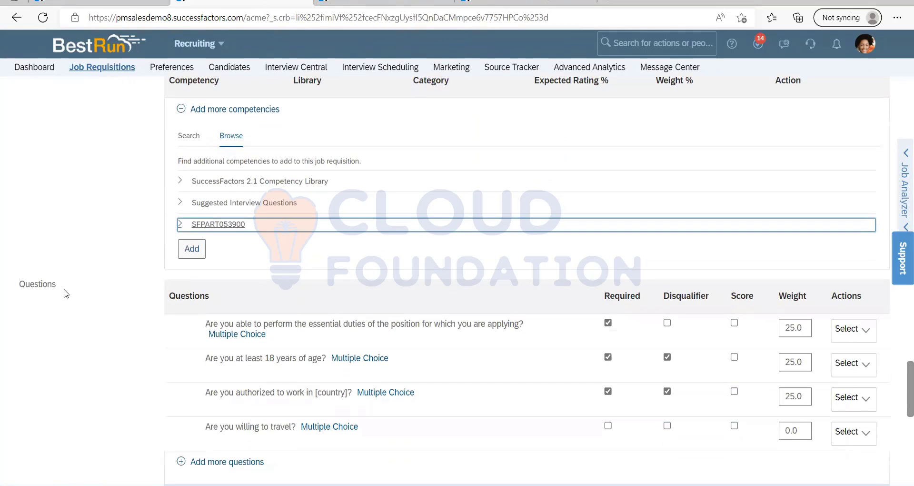
{"action": "left_click_drag", "start_coordinate": [66, 293], "coordinate": [19, 292]}
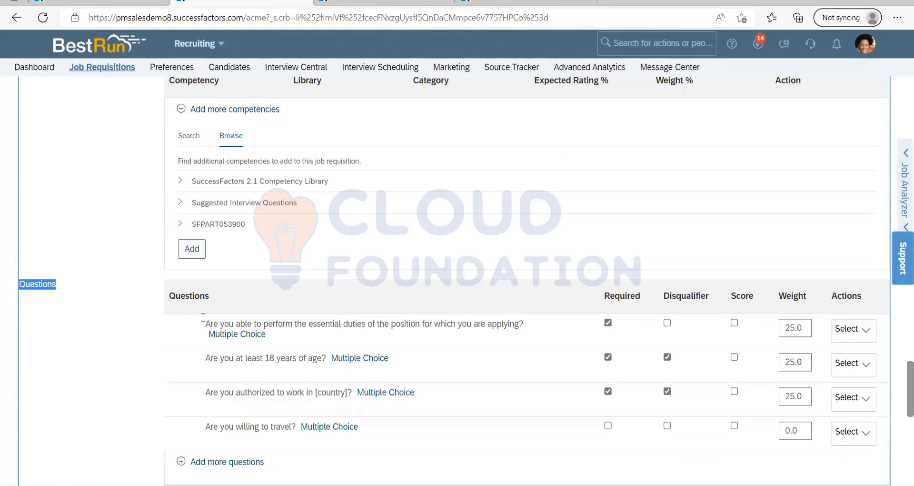
{"action": "scroll", "coordinate": [203, 317], "scroll_direction": "down", "scroll_amount": 3}
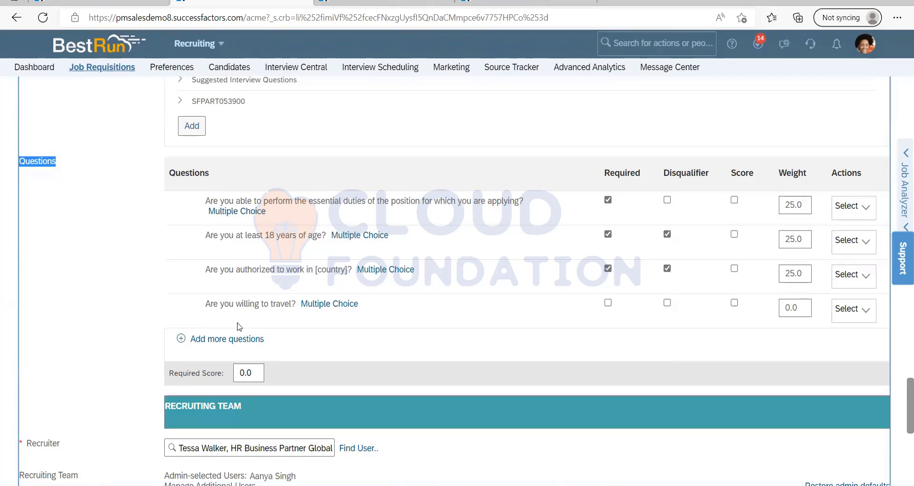
{"action": "scroll", "coordinate": [231, 210], "scroll_direction": "up", "scroll_amount": 4}
{"action": "scroll", "coordinate": [257, 378], "scroll_direction": "down", "scroll_amount": 3}
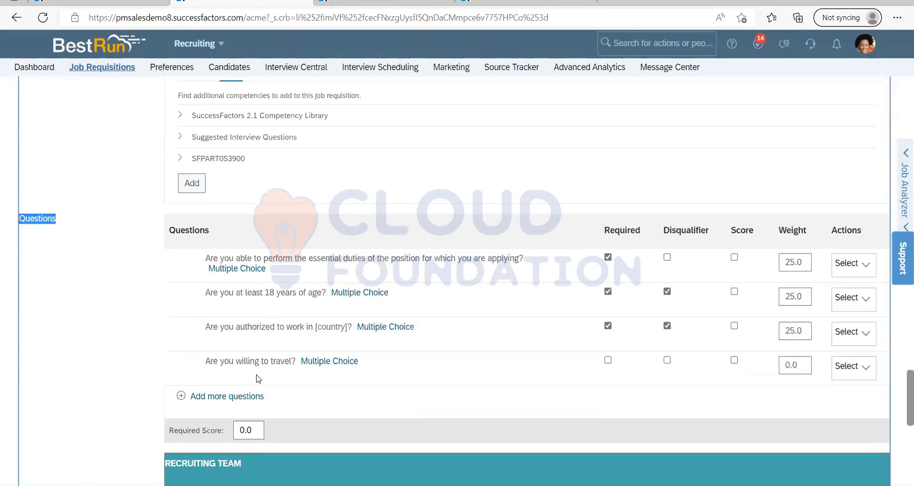
{"action": "scroll", "coordinate": [258, 378], "scroll_direction": "down", "scroll_amount": 1}
{"action": "left_click", "coordinate": [184, 340]}
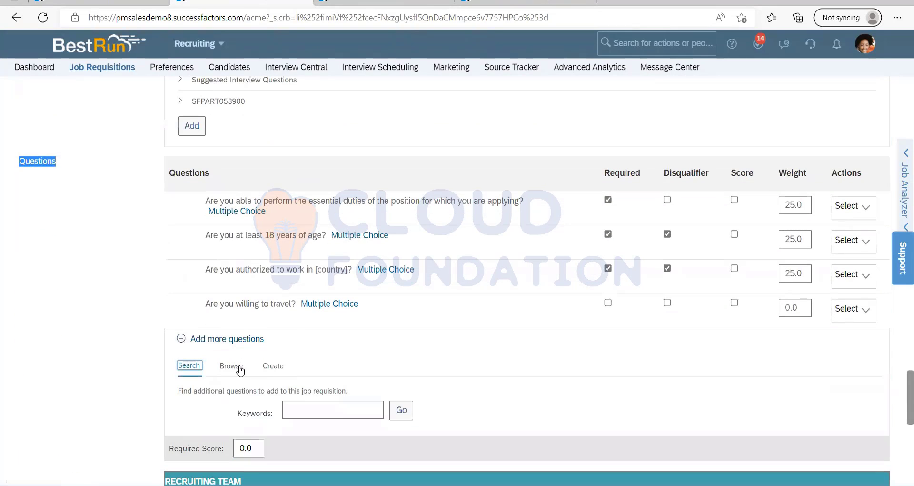
{"action": "left_click", "coordinate": [240, 369]}
{"action": "scroll", "coordinate": [230, 370], "scroll_direction": "down", "scroll_amount": 4}
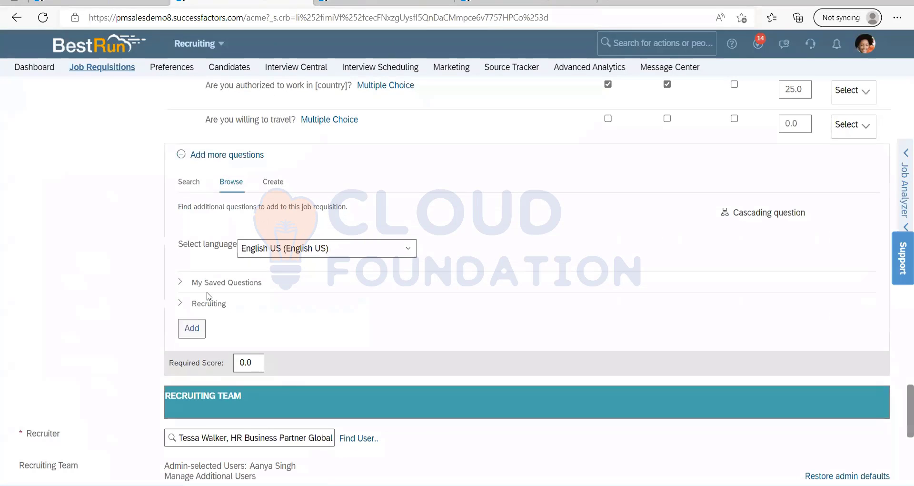
{"action": "left_click", "coordinate": [273, 183]}
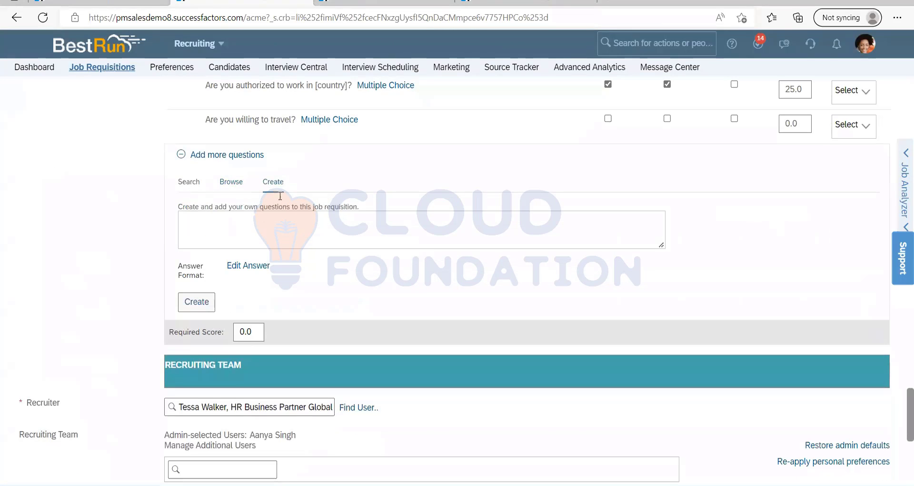
- Expand the multiple-choice answer settings of the question "Are you at least 18 years of age?" and examine them
{"action": "scroll", "coordinate": [282, 216], "scroll_direction": "up", "scroll_amount": 4}
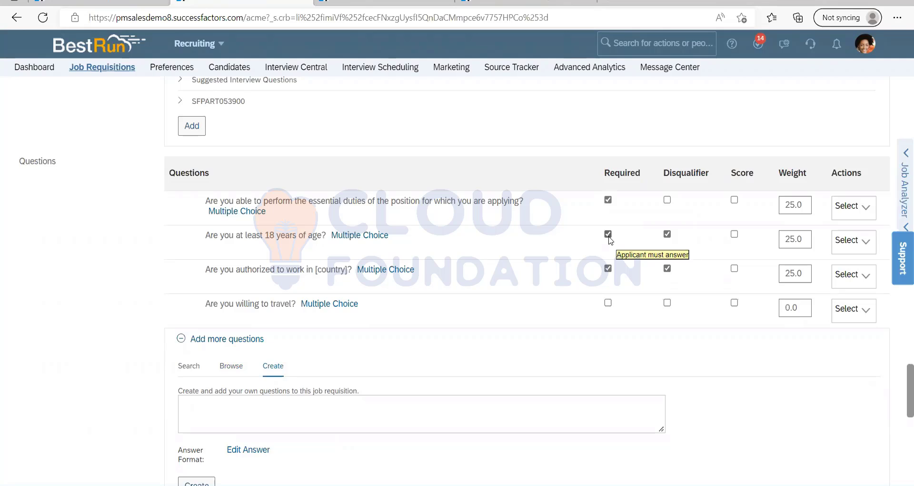
{"action": "left_click", "coordinate": [342, 240]}
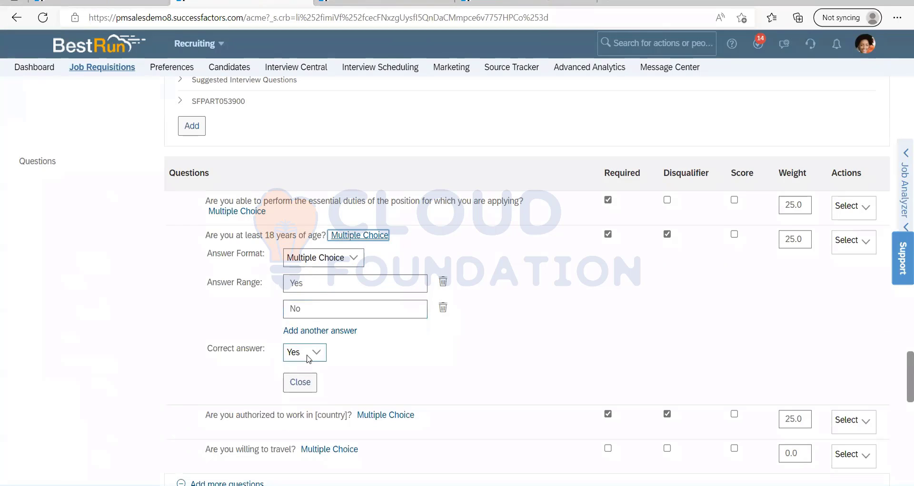
{"action": "left_click", "coordinate": [410, 346]}
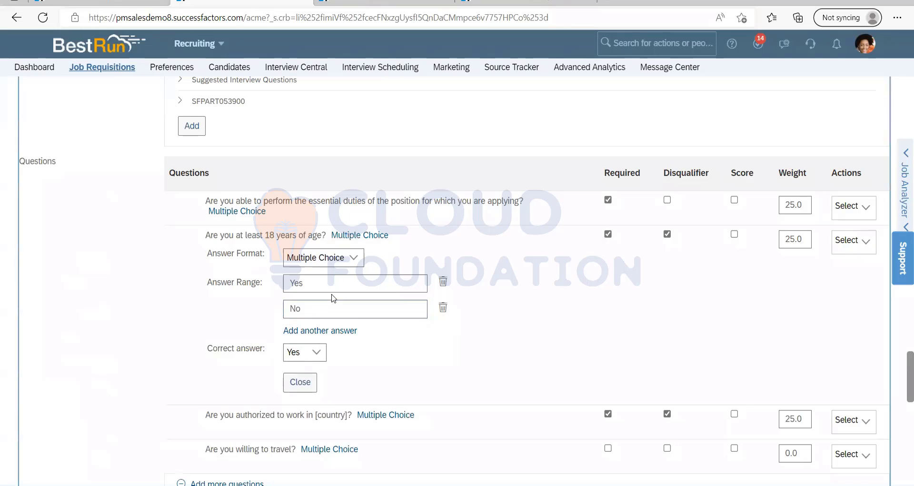
{"action": "scroll", "coordinate": [657, 248], "scroll_direction": "up", "scroll_amount": 4}
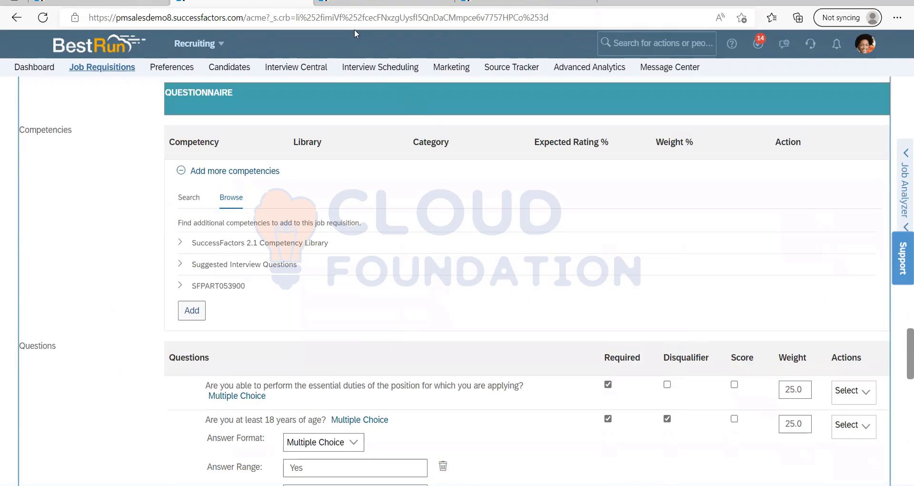
- Show the Associate HR Professional requisition's candidates and the final statuses of its talent pipeline
{"action": "left_click", "coordinate": [343, 9]}
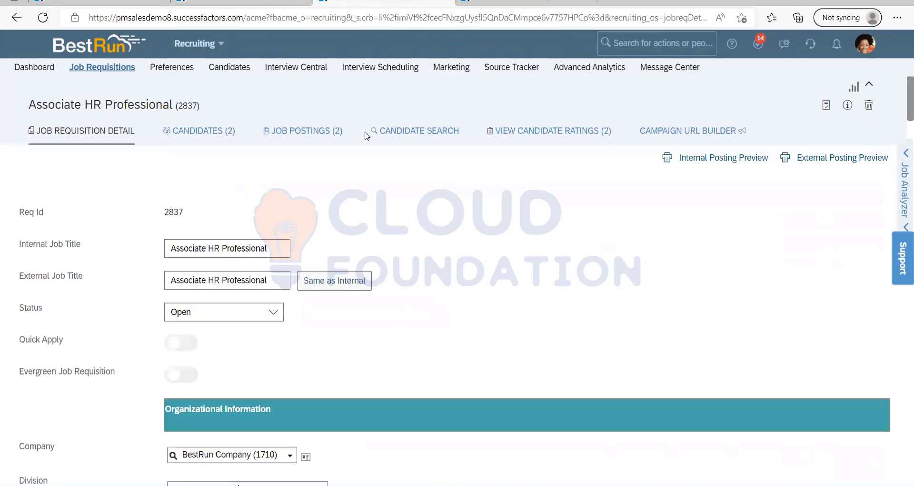
{"action": "left_click", "coordinate": [222, 133]}
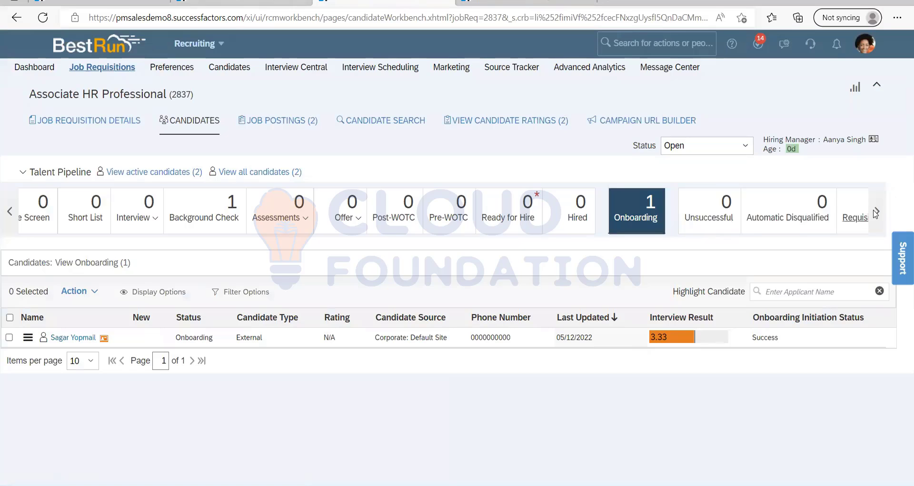
{"action": "left_click", "coordinate": [876, 211]}
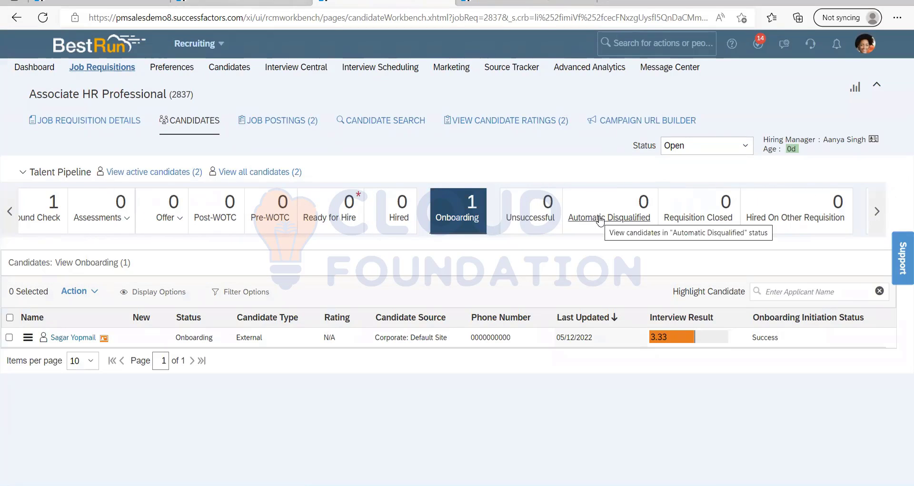
- Return to the Production Director requisition, check the correct-answer options of the age question and close its answer settings
{"action": "left_click", "coordinate": [209, 2]}
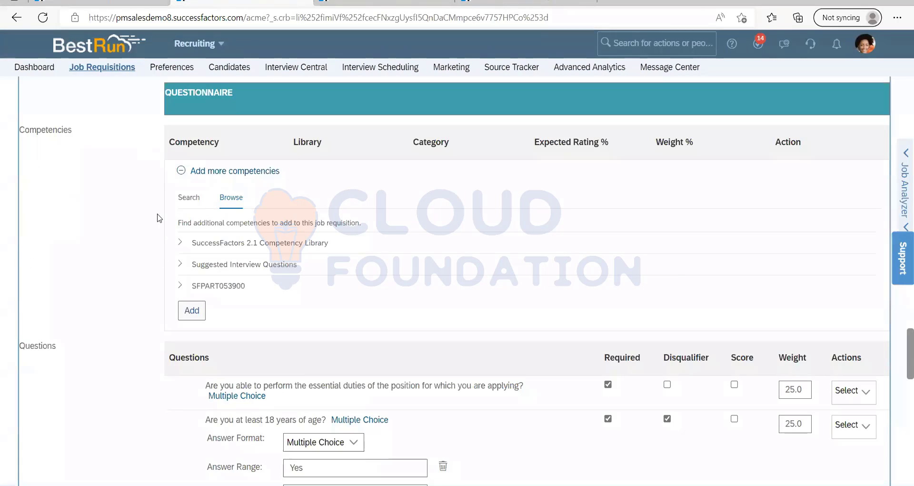
{"action": "scroll", "coordinate": [83, 168], "scroll_direction": "up", "scroll_amount": 1}
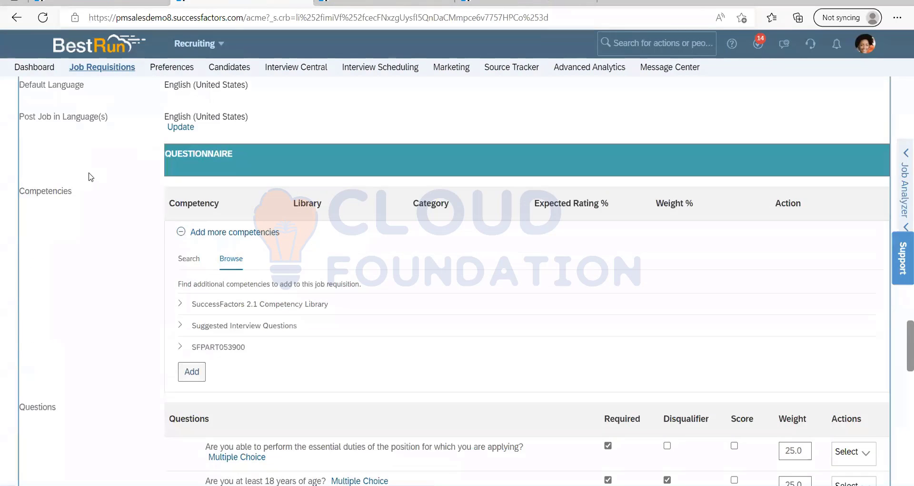
{"action": "scroll", "coordinate": [172, 349], "scroll_direction": "down", "scroll_amount": 4}
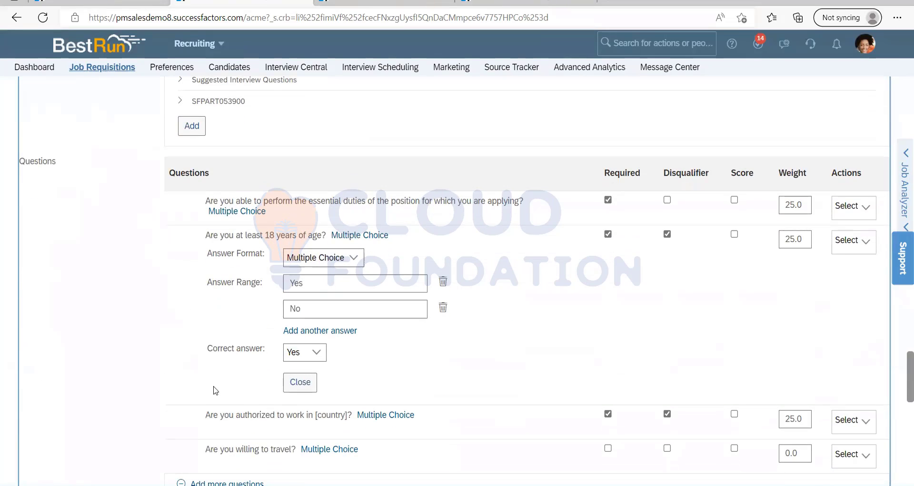
{"action": "left_click", "coordinate": [319, 355]}
{"action": "left_click", "coordinate": [319, 355]}
{"action": "scroll", "coordinate": [245, 364], "scroll_direction": "down", "scroll_amount": 1}
{"action": "left_click", "coordinate": [300, 322]}
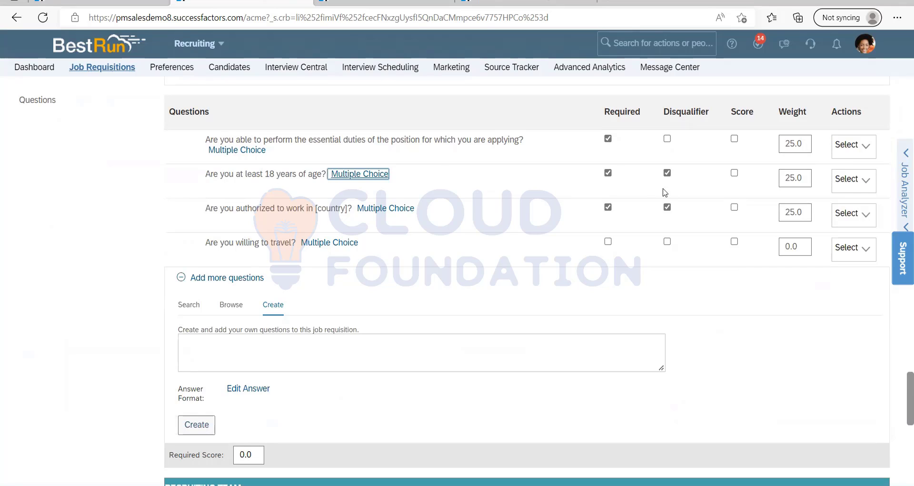
- Clear the Disqualifier setting for the minimum-age and work-authorization questions
{"action": "left_click", "coordinate": [667, 173]}
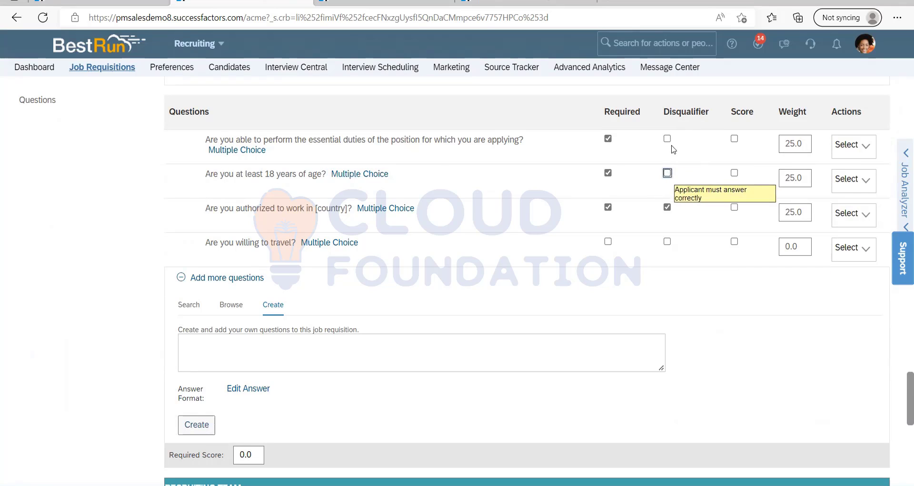
{"action": "left_click", "coordinate": [668, 207]}
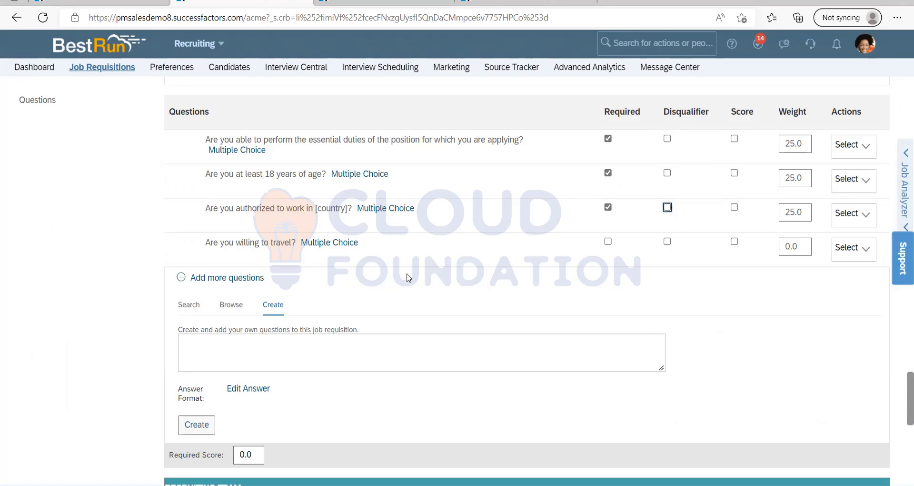
- Review the requisition's recruiting team, operational team and comments, and recheck its job ad, questionnaire and compensation fields
{"action": "scroll", "coordinate": [91, 283], "scroll_direction": "down", "scroll_amount": 10}
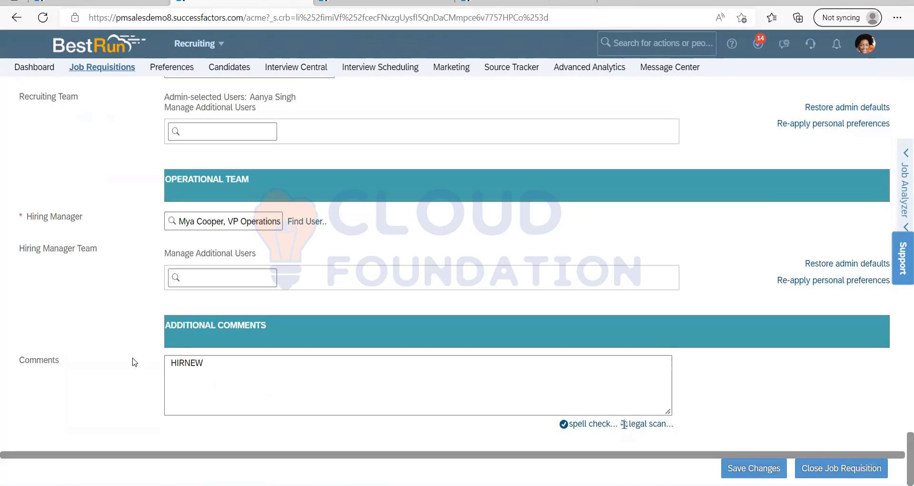
{"action": "scroll", "coordinate": [111, 322], "scroll_direction": "up", "scroll_amount": 7}
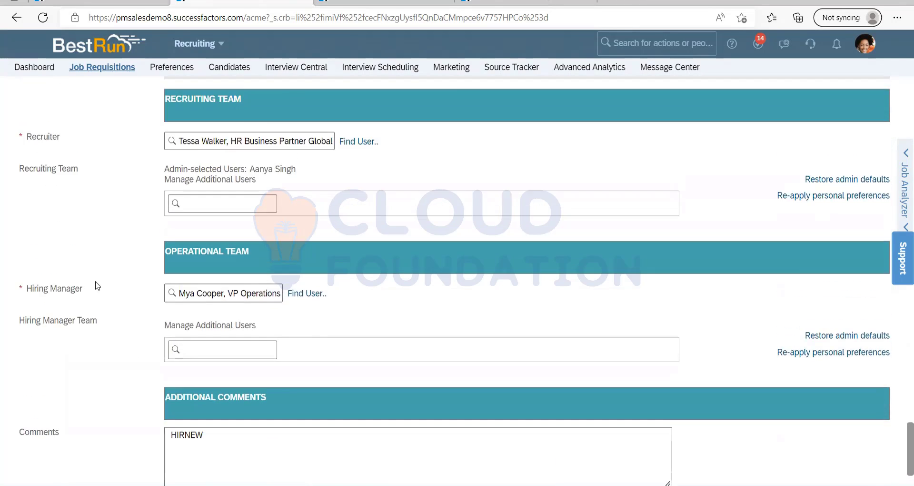
{"action": "scroll", "coordinate": [97, 285], "scroll_direction": "up", "scroll_amount": 15}
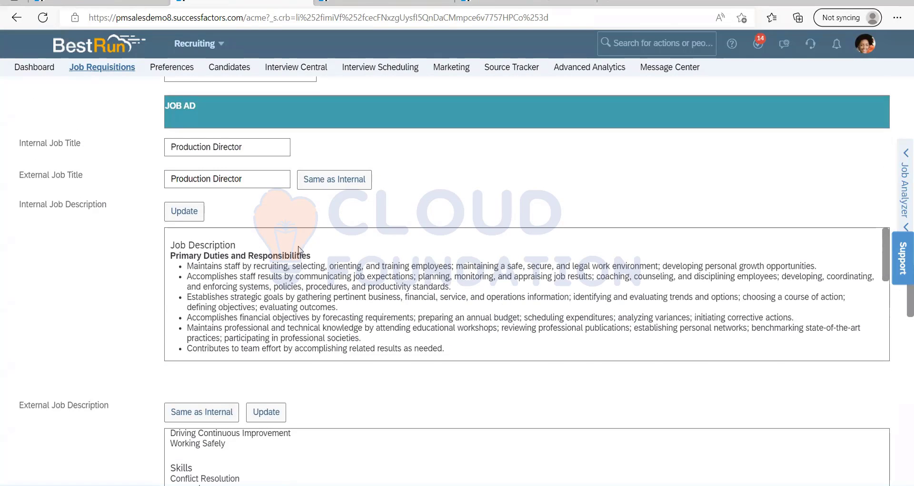
{"action": "scroll", "coordinate": [194, 228], "scroll_direction": "up", "scroll_amount": 3}
{"action": "scroll", "coordinate": [122, 233], "scroll_direction": "down", "scroll_amount": 10}
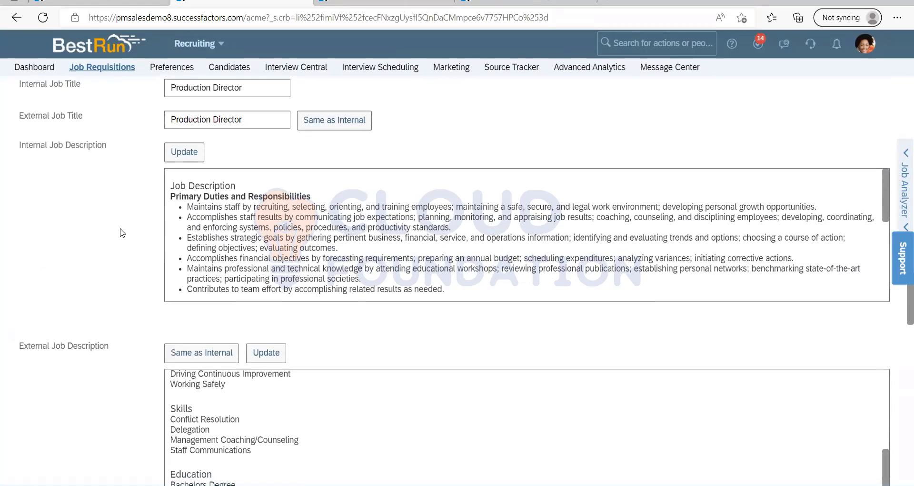
{"action": "scroll", "coordinate": [122, 232], "scroll_direction": "down", "scroll_amount": 15}
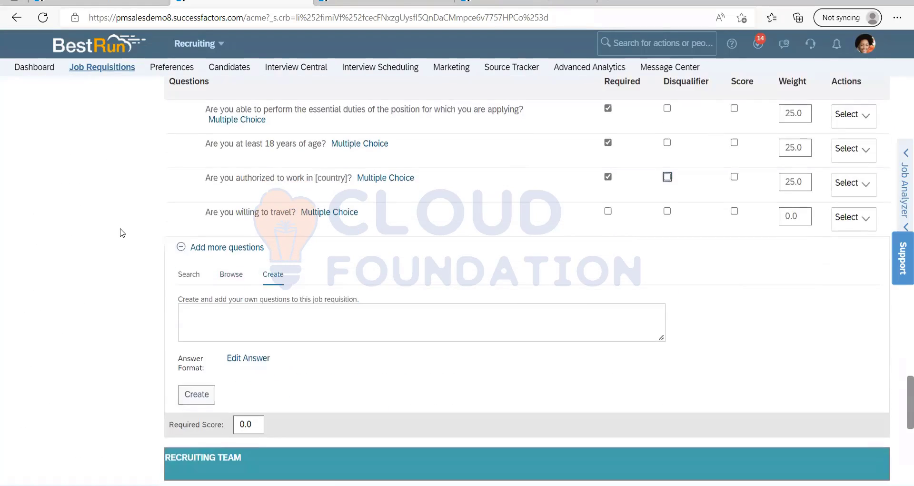
{"action": "scroll", "coordinate": [122, 233], "scroll_direction": "down", "scroll_amount": 4}
{"action": "scroll", "coordinate": [122, 233], "scroll_direction": "up", "scroll_amount": 15}
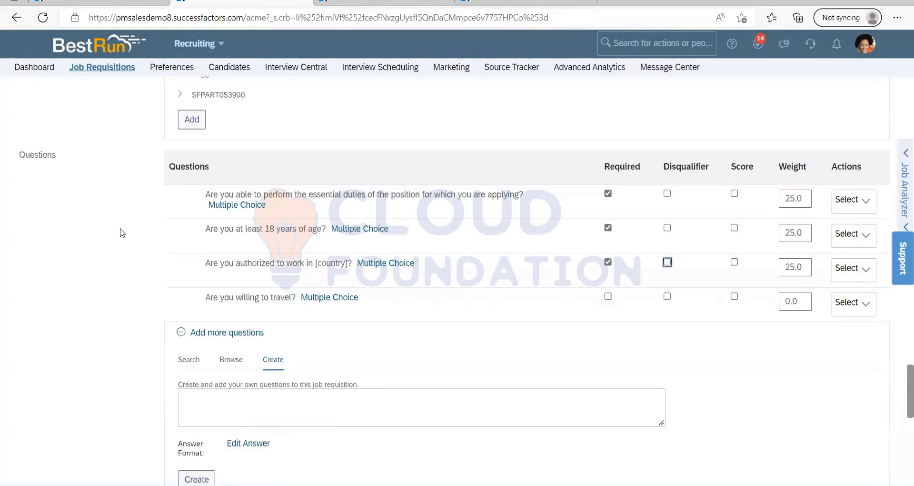
{"action": "scroll", "coordinate": [122, 233], "scroll_direction": "up", "scroll_amount": 8}
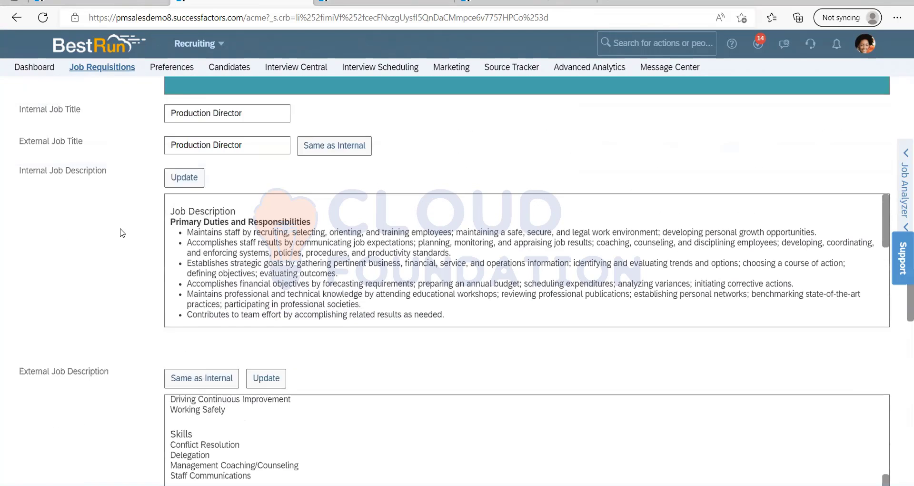
{"action": "scroll", "coordinate": [123, 233], "scroll_direction": "up", "scroll_amount": 3}
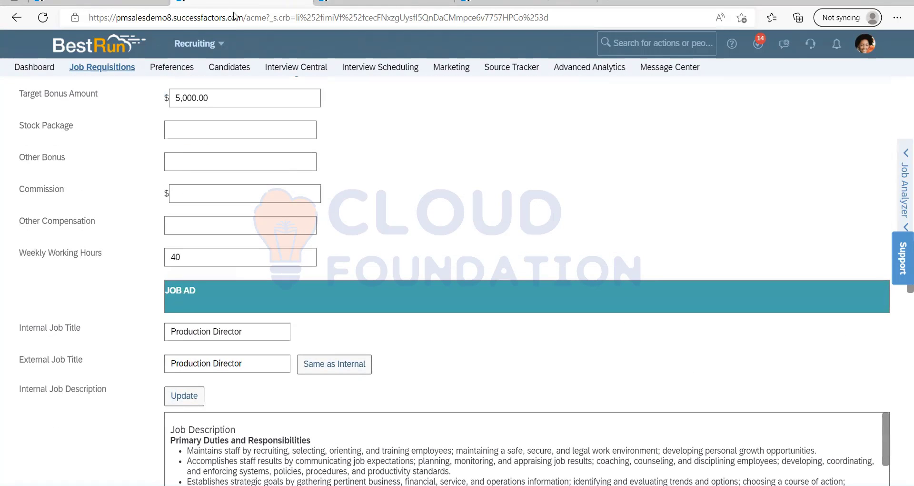
- Review the Digital Expert requisition from General Information through the job ad and questionnaire to the recruiting team
{"action": "left_click", "coordinate": [79, 1]}
{"action": "scroll", "coordinate": [352, 249], "scroll_direction": "down", "scroll_amount": 15}
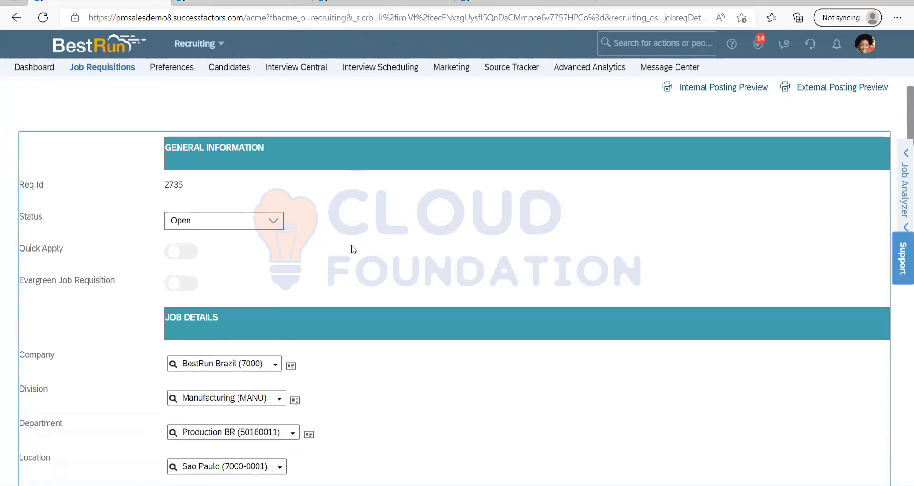
{"action": "scroll", "coordinate": [352, 249], "scroll_direction": "down", "scroll_amount": 9}
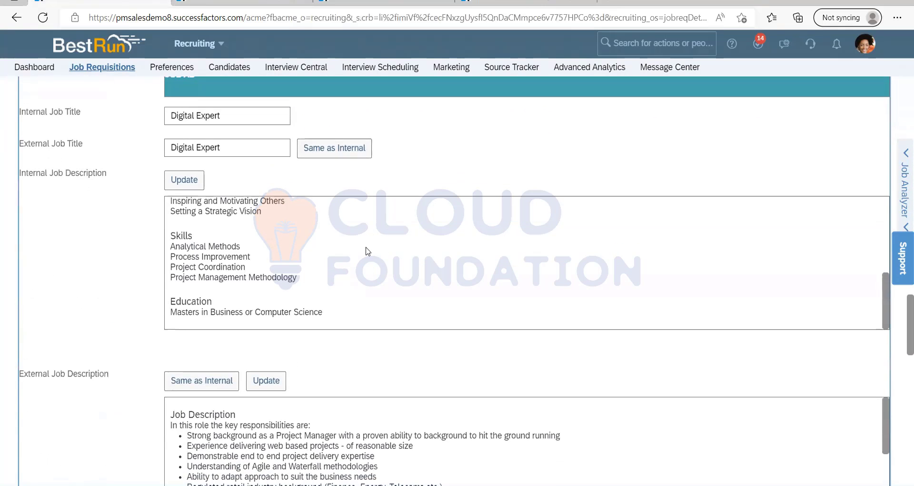
{"action": "scroll", "coordinate": [367, 250], "scroll_direction": "down", "scroll_amount": 6}
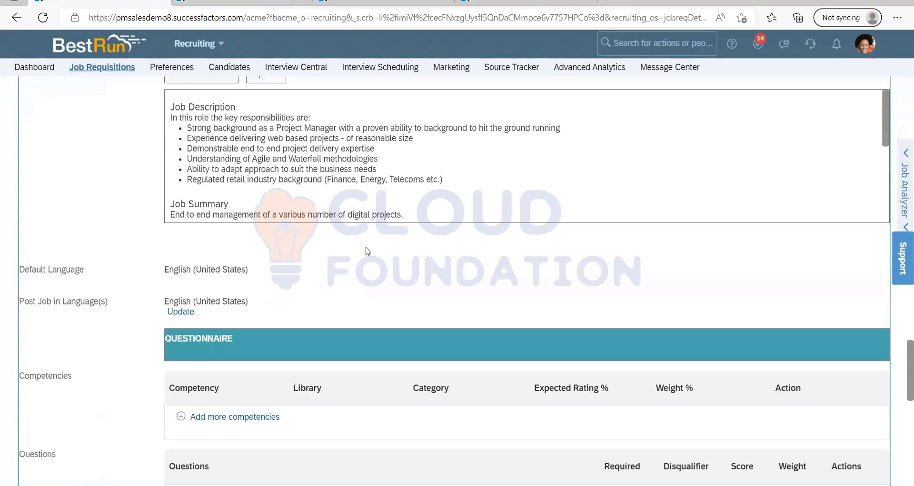
{"action": "scroll", "coordinate": [367, 250], "scroll_direction": "down", "scroll_amount": 15}
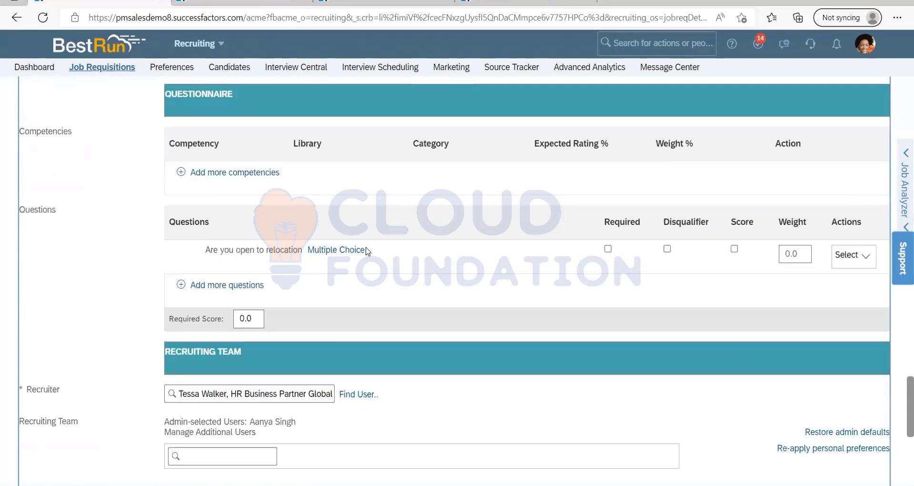
{"action": "scroll", "coordinate": [374, 246], "scroll_direction": "up", "scroll_amount": 20}
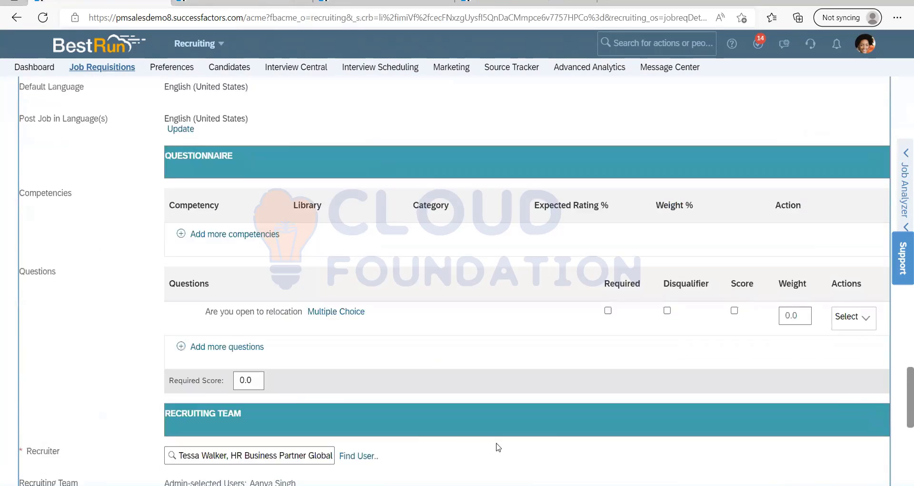
- Switch to the text editor with the notes and add the line "Header and Footer in JD" below the existing text
{"action": "key", "text": "alt+Tab"}
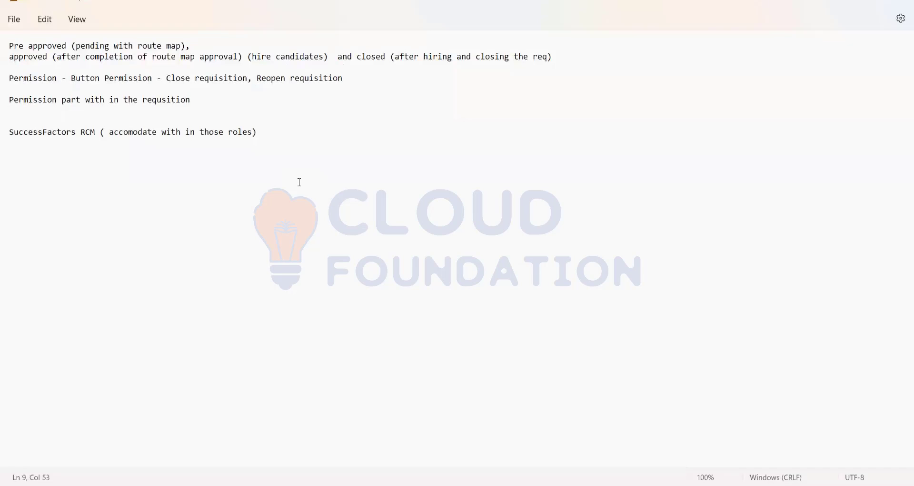
{"action": "key", "text": "Return"}
{"action": "key", "text": "Return"}
{"action": "type", "text": "Header and Footer in JD"}
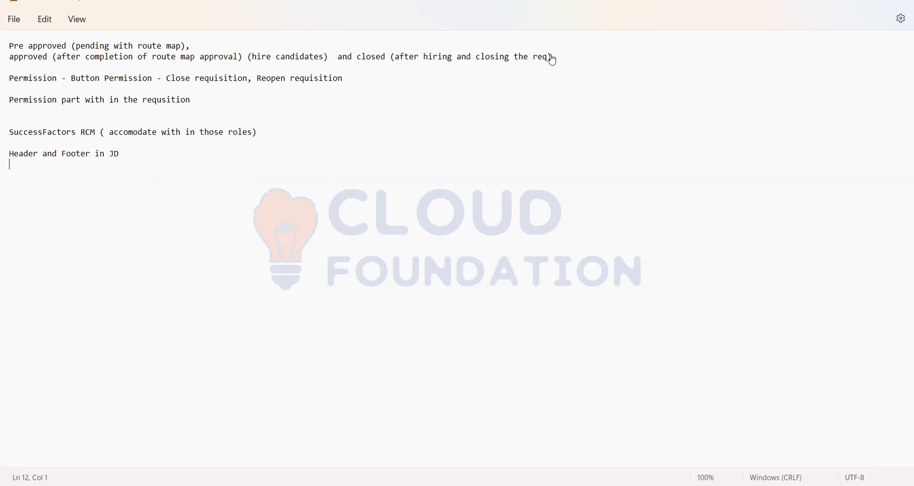
- Return to the browser, search the actions for "header and footer" and open Manage Job Posting Header and Footer, discarding the unsaved requisition changes
{"action": "key", "text": "alt+Tab"}
{"action": "left_click", "coordinate": [646, 43]}
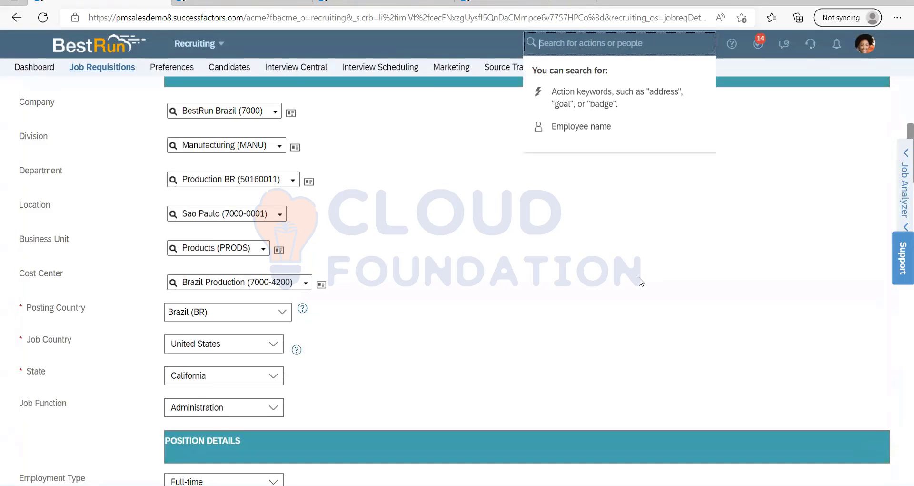
{"action": "left_click", "coordinate": [548, 272]}
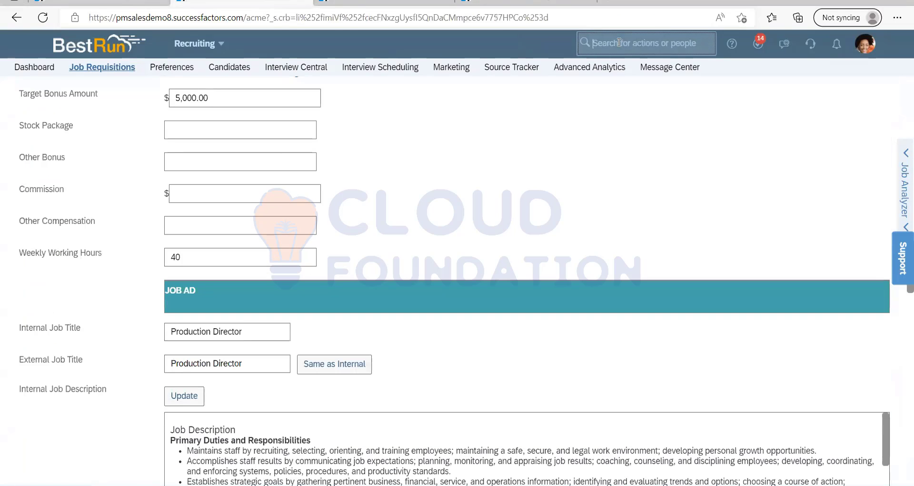
{"action": "left_click", "coordinate": [616, 42]}
{"action": "type", "text": "head"}
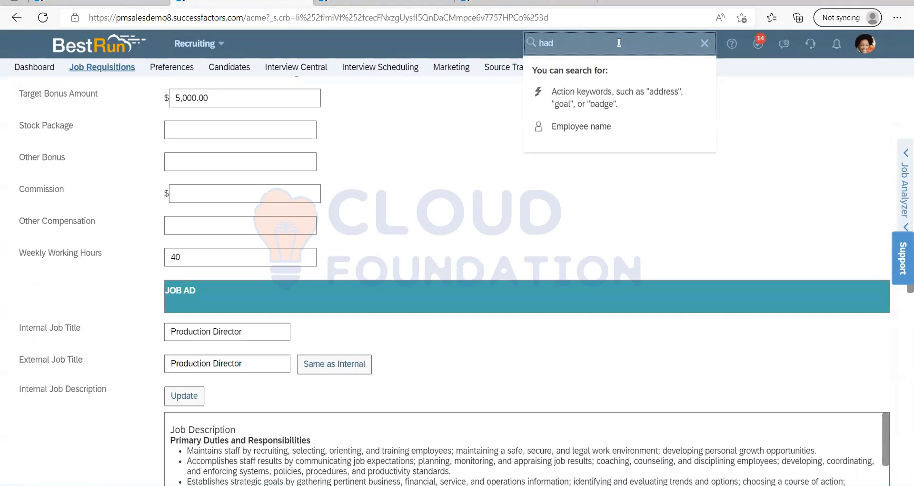
{"action": "key", "text": "BackSpace"}
{"action": "key", "text": "BackSpace"}
{"action": "type", "text": "eader and footer"}
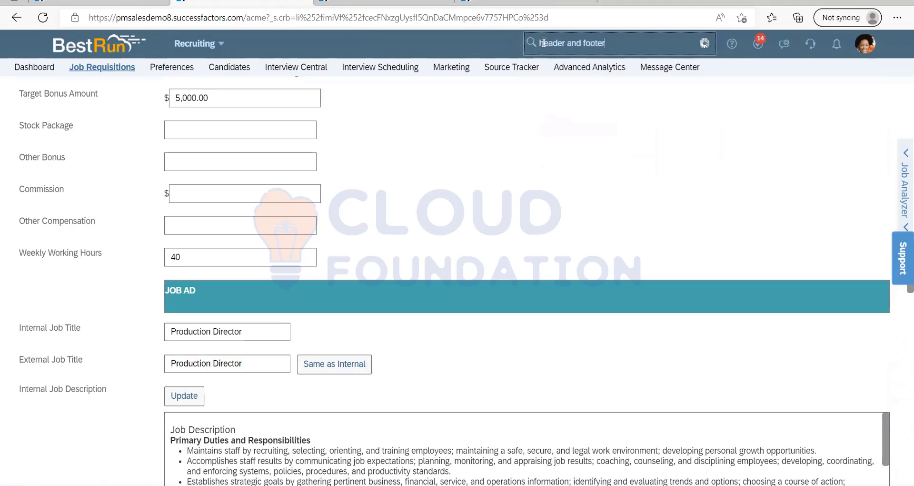
{"action": "left_click", "coordinate": [585, 78]}
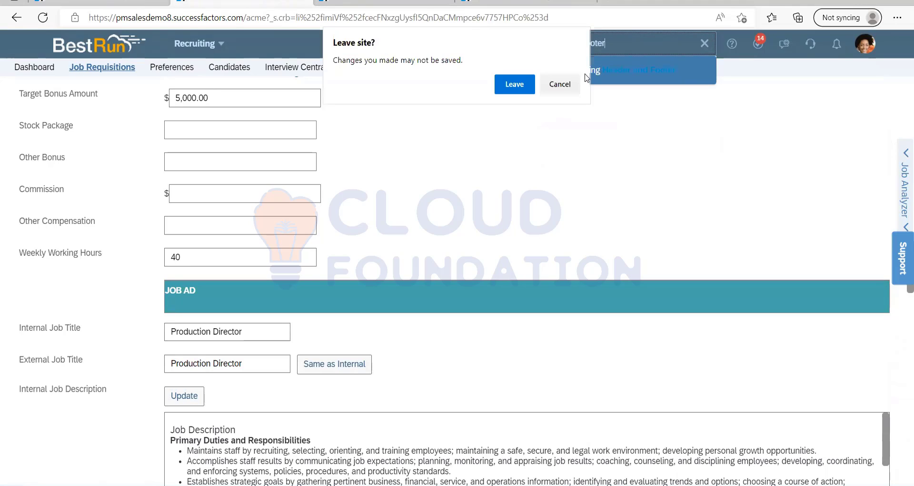
{"action": "left_click", "coordinate": [515, 84]}
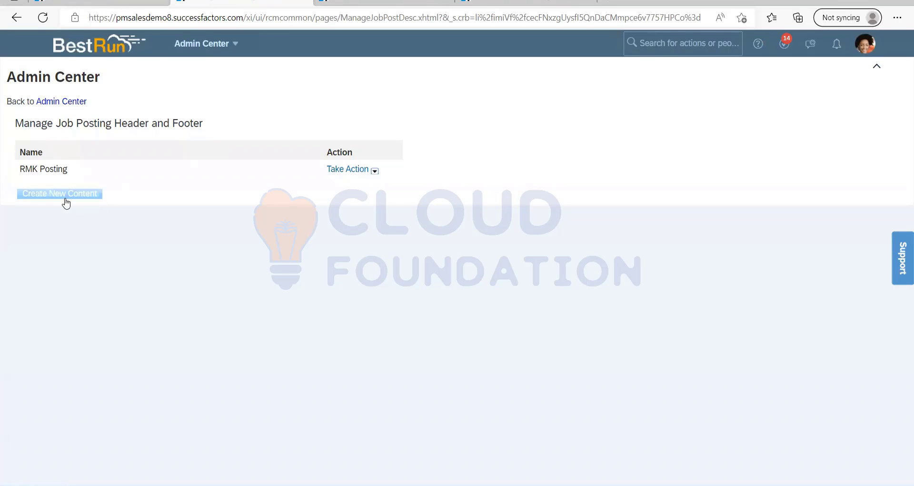
- Start new job posting header and footer content and look over its rules and the internal and external header fields
{"action": "left_click", "coordinate": [66, 200]}
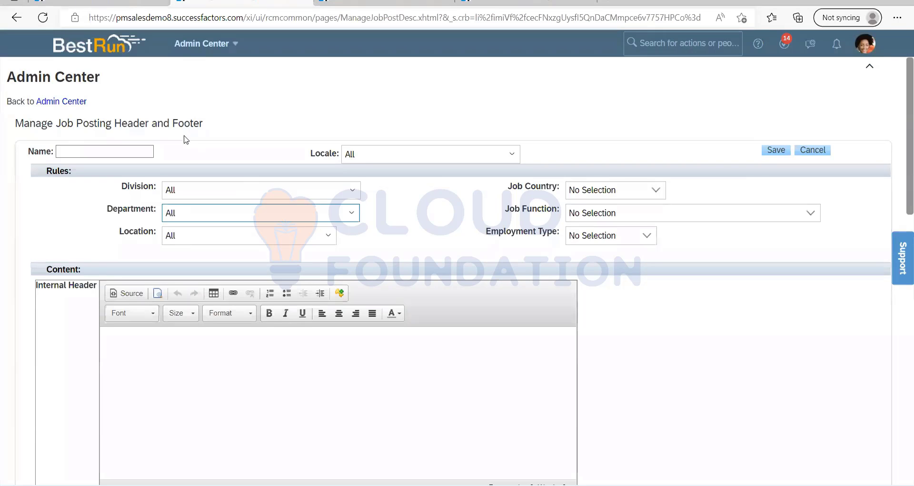
{"action": "scroll", "coordinate": [200, 227], "scroll_direction": "down", "scroll_amount": 4}
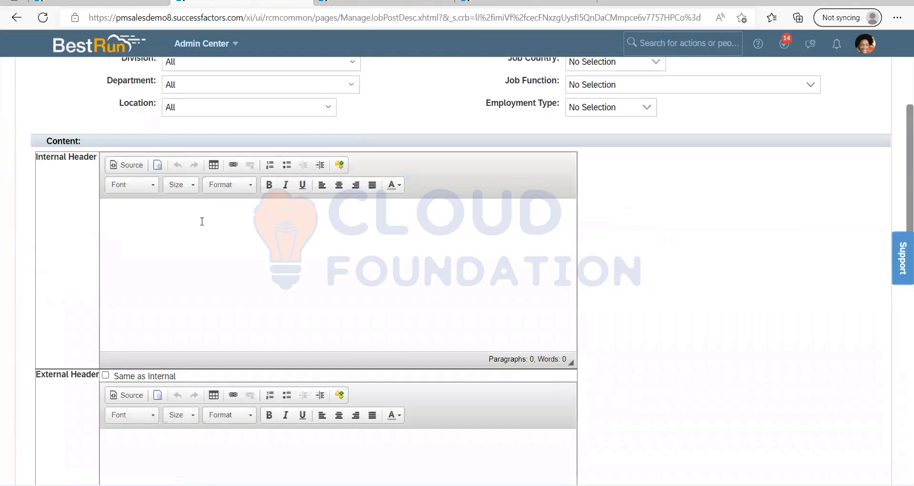
{"action": "left_click", "coordinate": [190, 177]}
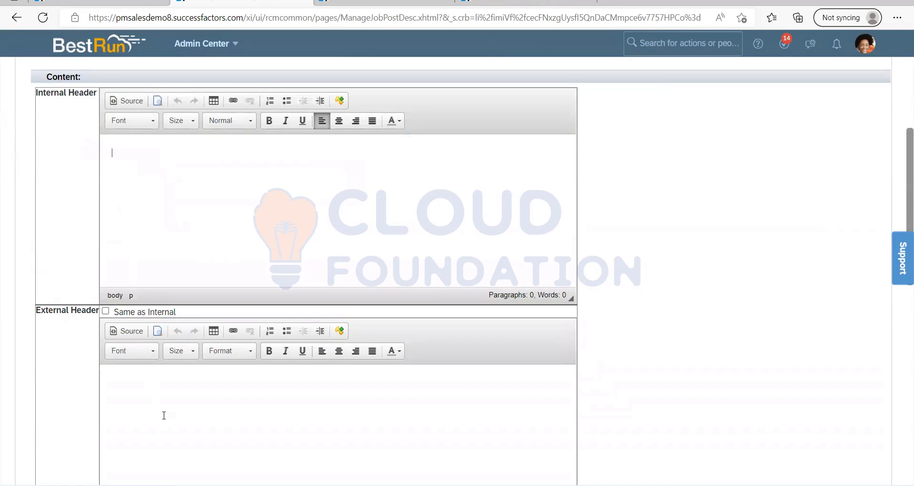
{"action": "left_click", "coordinate": [164, 415]}
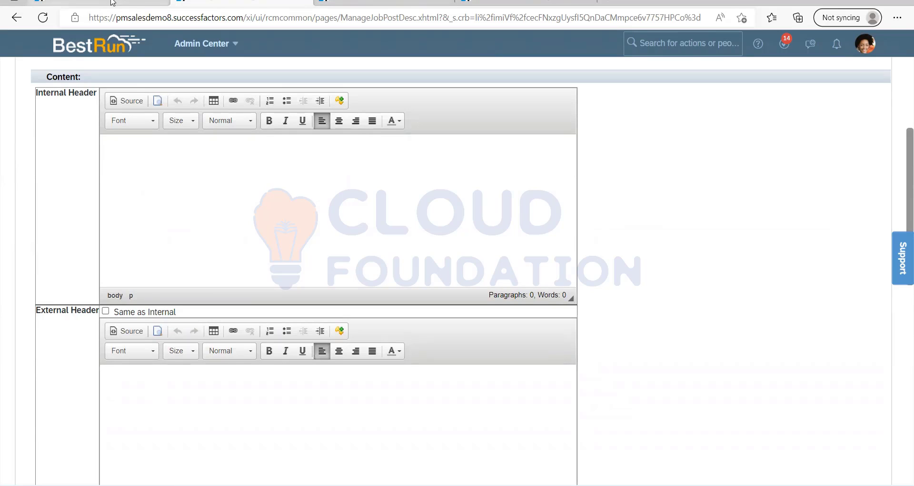
- Replace the Associate HR Professional pipeline page with the Careers job search, list the openings and open the Project Manager posting
{"action": "left_click", "coordinate": [372, 1]}
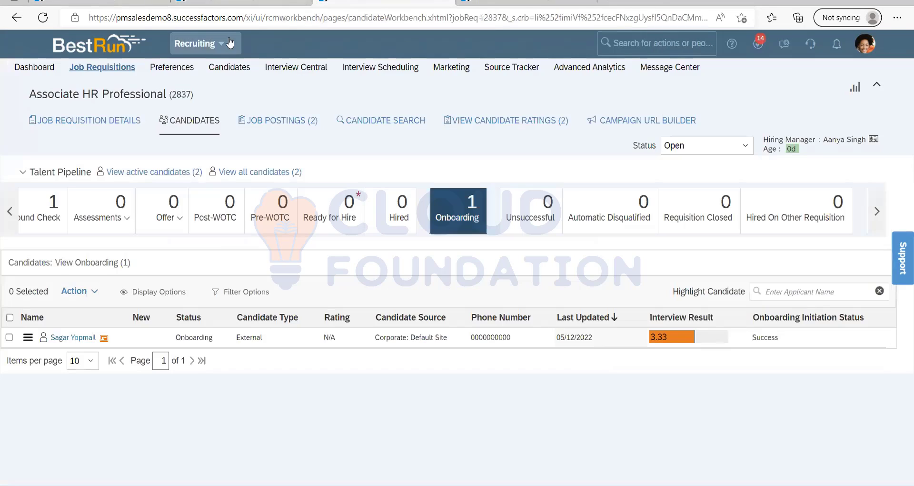
{"action": "left_click", "coordinate": [195, 43]}
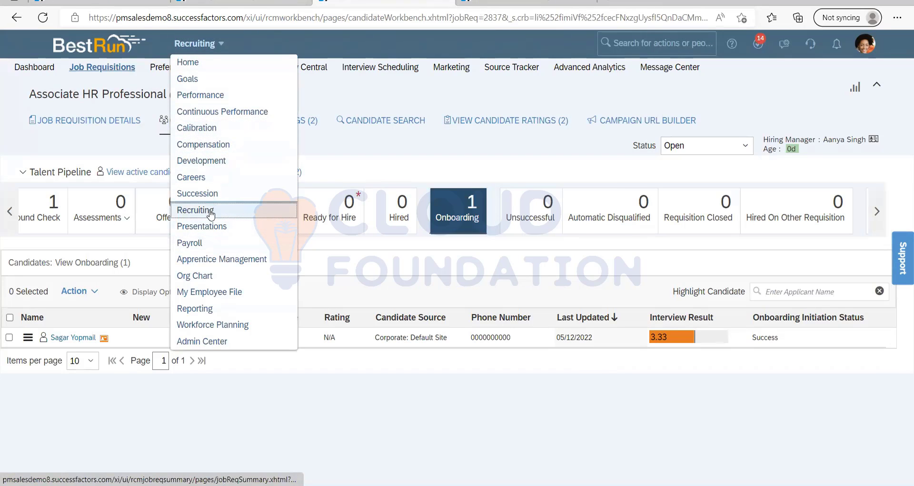
{"action": "left_click", "coordinate": [210, 183]}
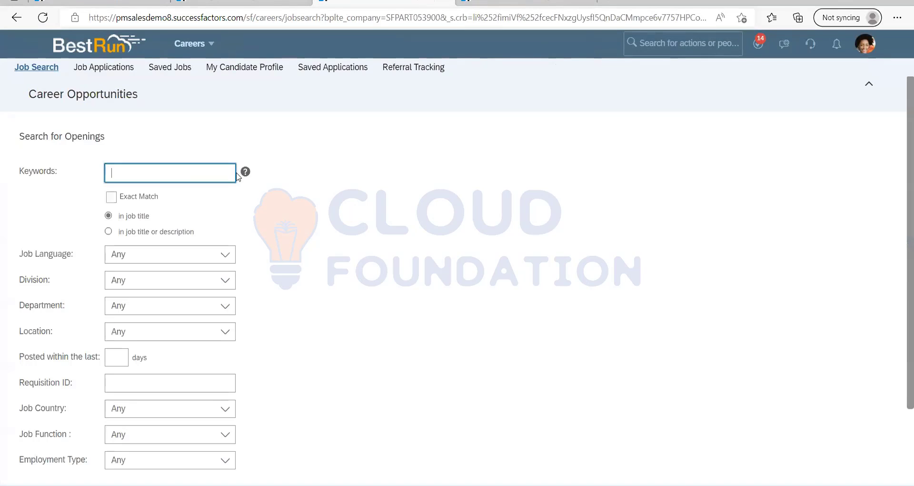
{"action": "scroll", "coordinate": [162, 333], "scroll_direction": "down", "scroll_amount": 2}
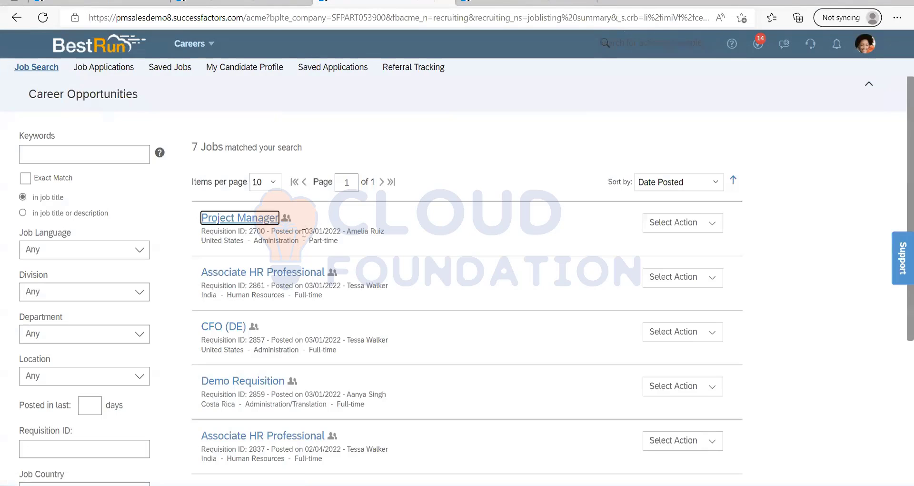
{"action": "left_click", "coordinate": [238, 220]}
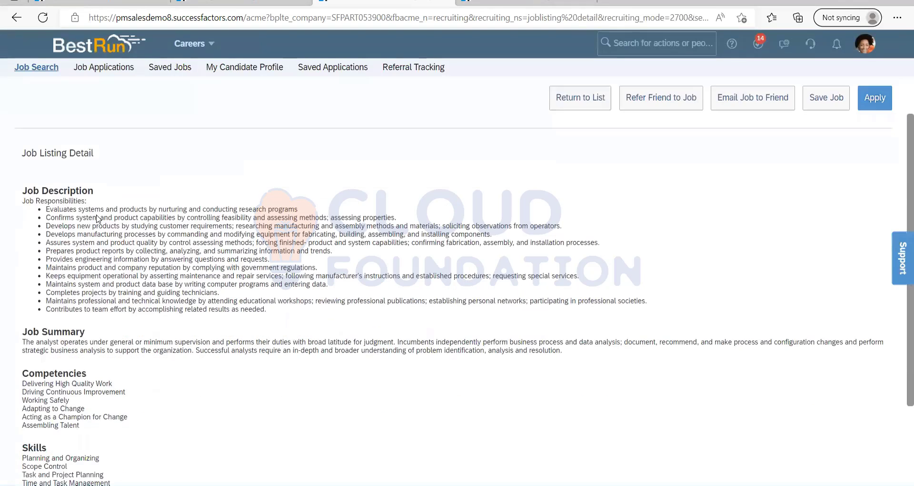
- Review the Project Manager job listing through its Education section, highlighting the area just above the job description
{"action": "scroll", "coordinate": [37, 119], "scroll_direction": "down", "scroll_amount": 3}
{"action": "scroll", "coordinate": [38, 176], "scroll_direction": "up", "scroll_amount": 2}
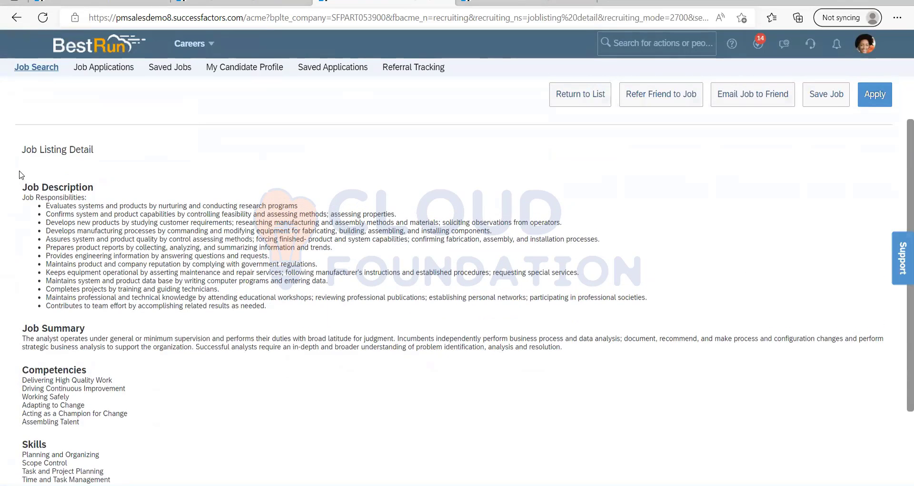
{"action": "left_click_drag", "start_coordinate": [21, 168], "coordinate": [28, 183]}
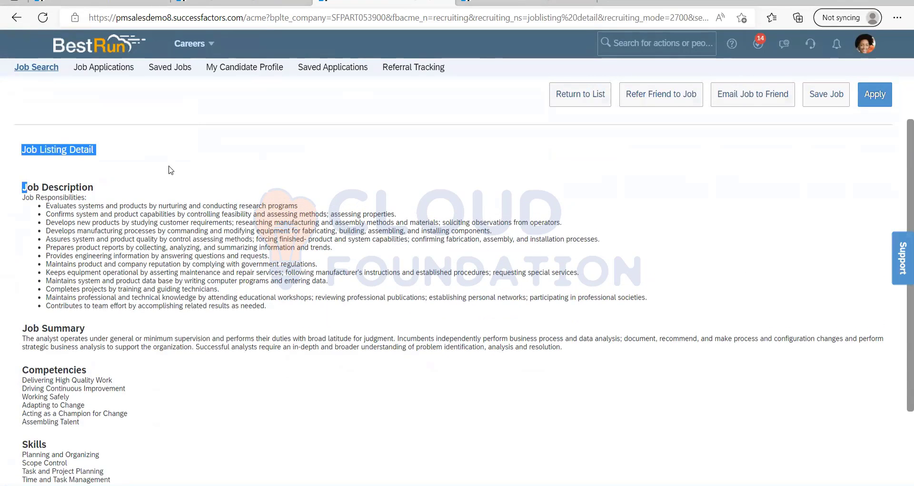
{"action": "scroll", "coordinate": [76, 352], "scroll_direction": "down", "scroll_amount": 2}
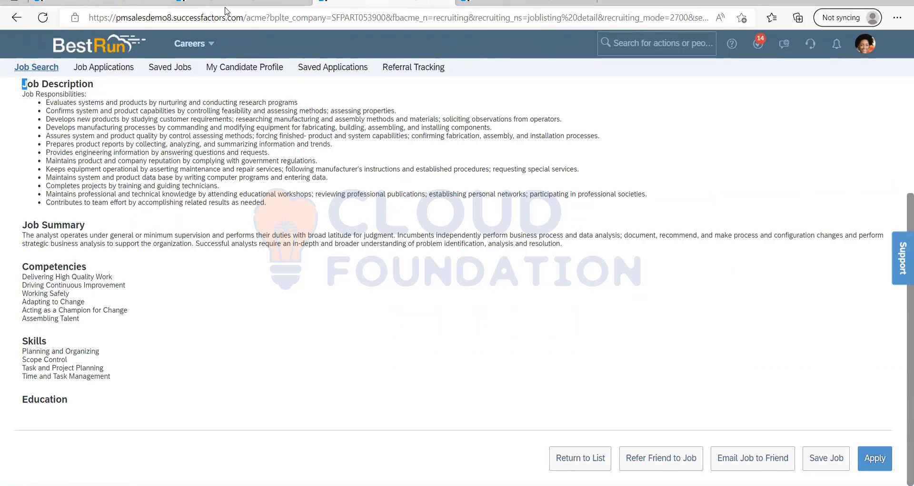
- Look at the start of the Digital Expert requisition and the Basic Job Requisition template settings, and return to the Project Manager listing
{"action": "left_click", "coordinate": [226, 7]}
{"action": "left_click", "coordinate": [99, 2]}
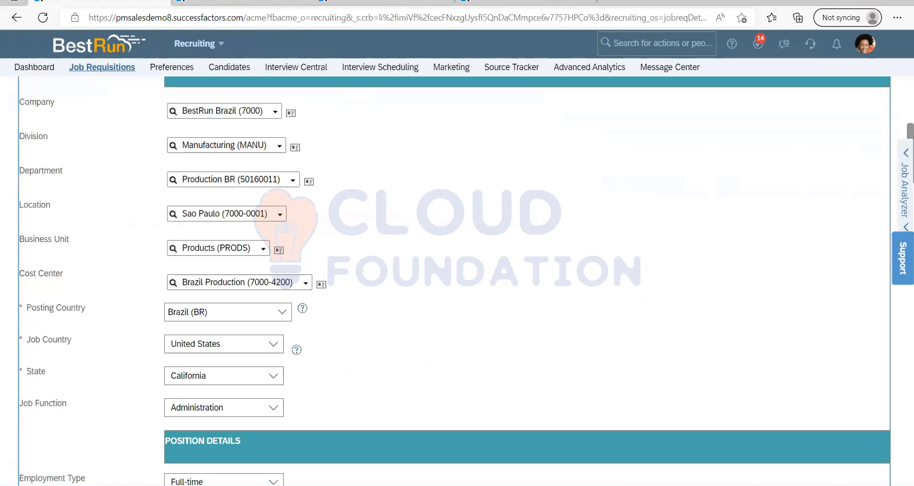
{"action": "scroll", "coordinate": [563, 205], "scroll_direction": "up", "scroll_amount": 5}
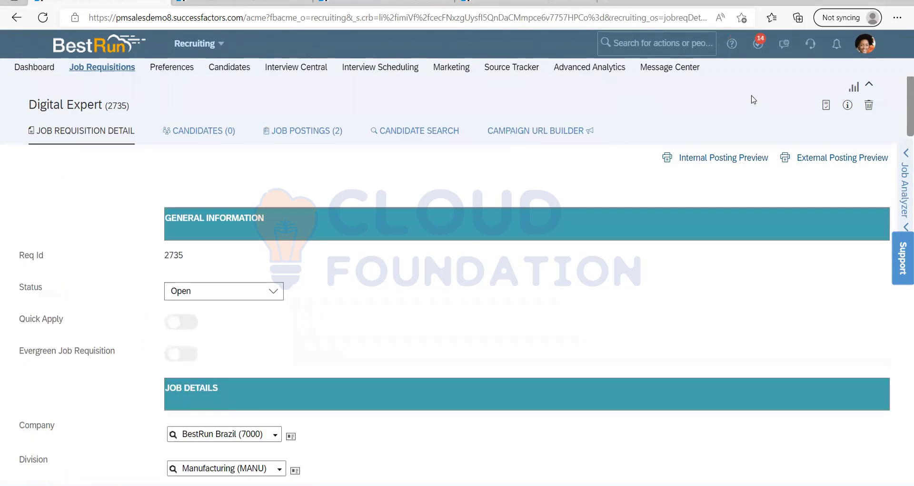
{"action": "left_click", "coordinate": [543, 2]}
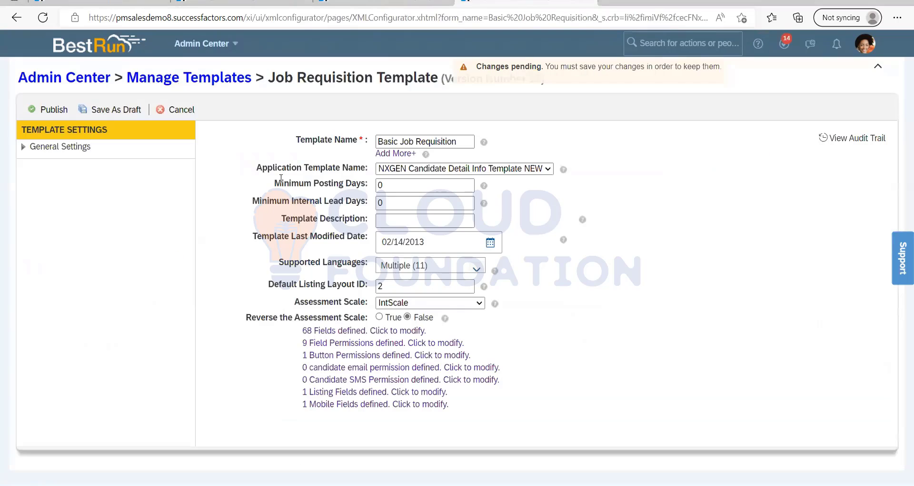
{"action": "left_click", "coordinate": [353, 3]}
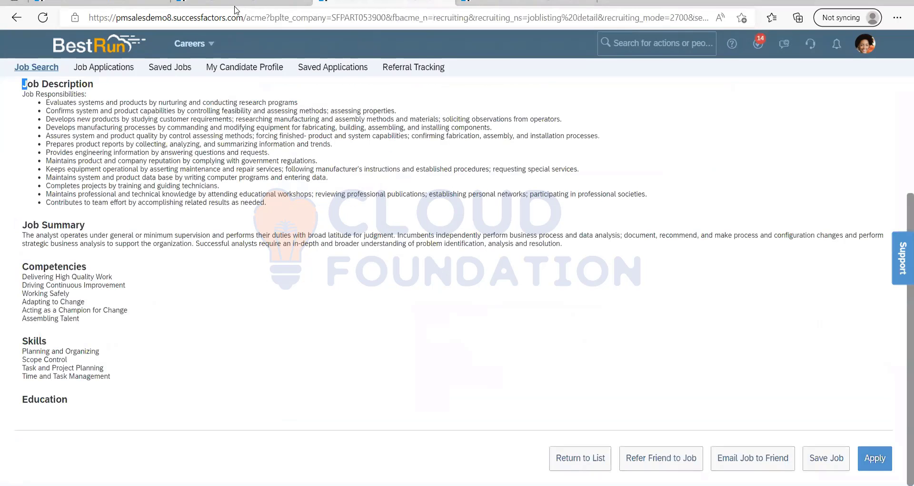
- Return to the header and footer form and enter "Google -" as the Internal Header content
{"action": "left_click", "coordinate": [235, 3]}
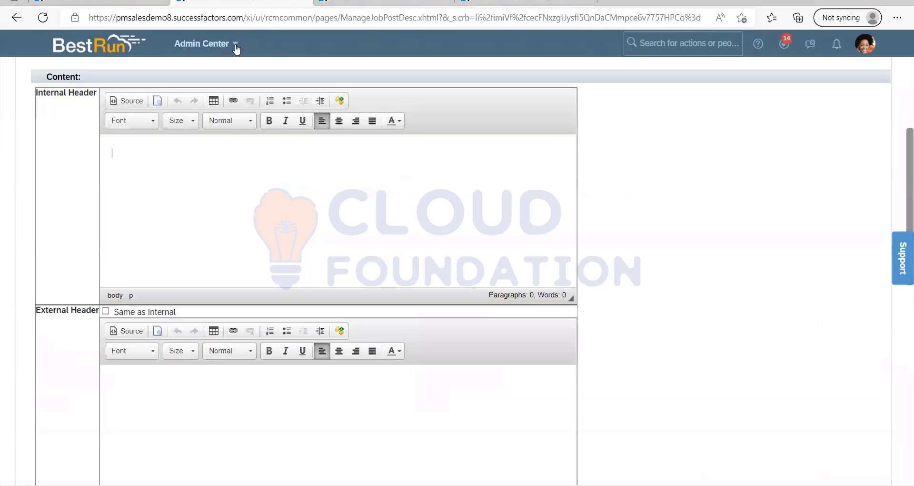
{"action": "left_click", "coordinate": [194, 156]}
{"action": "type", "text": "Googlk"}
{"action": "key", "text": "BackSpace"}
{"action": "key", "text": "BackSpace"}
{"action": "key", "text": "ctrl+a"}
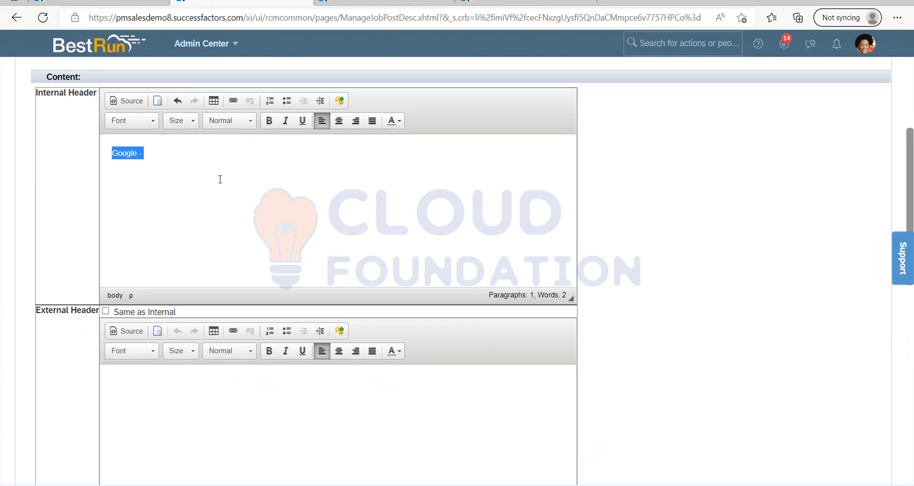
- Enter "Disclaimer -" as the Internal Footer content
{"action": "scroll", "coordinate": [199, 209], "scroll_direction": "down", "scroll_amount": 8}
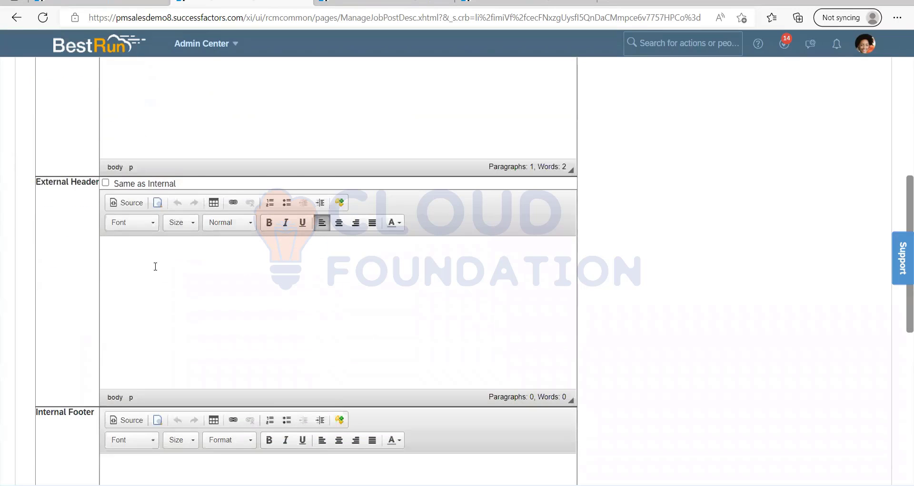
{"action": "left_click", "coordinate": [202, 201]}
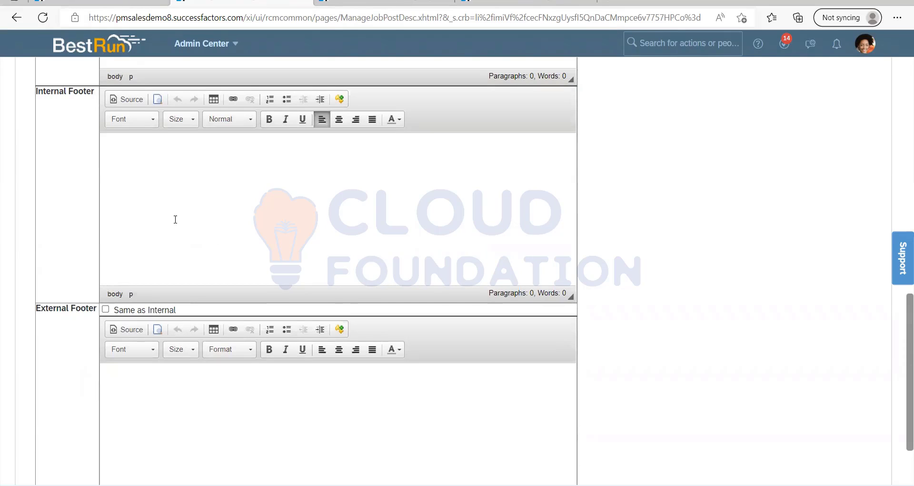
{"action": "type", "text": "Disclaimer -"}
{"action": "scroll", "coordinate": [182, 227], "scroll_direction": "up", "scroll_amount": 5}
{"action": "scroll", "coordinate": [197, 217], "scroll_direction": "up", "scroll_amount": 6}
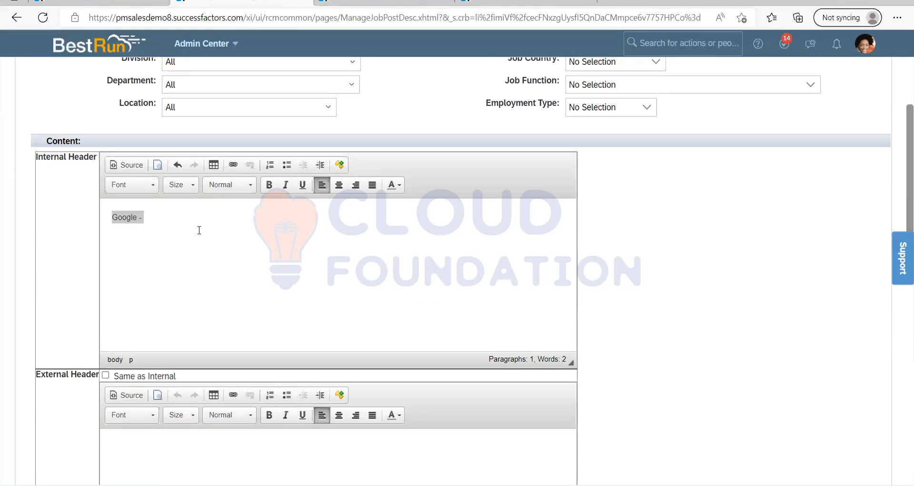
- Look over the entered internal header and footer text and the empty external header and footer fields
{"action": "triple_click", "coordinate": [172, 255]}
{"action": "scroll", "coordinate": [170, 244], "scroll_direction": "down", "scroll_amount": 12}
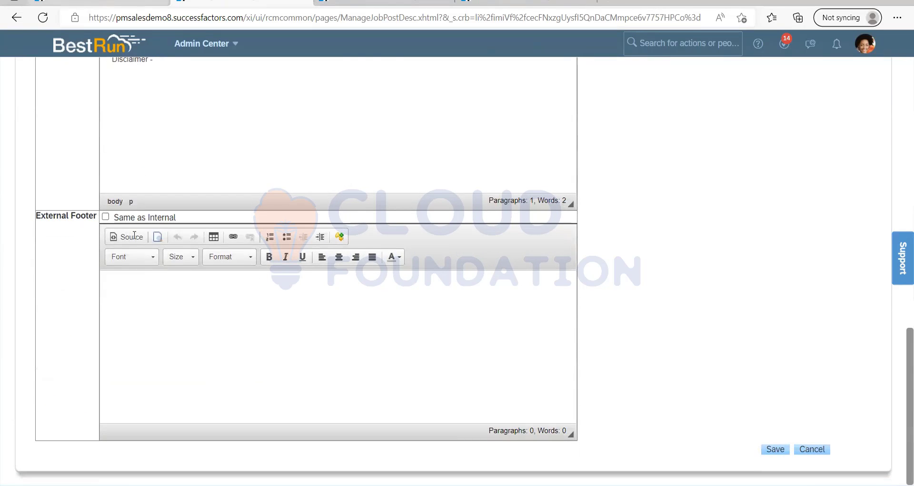
{"action": "scroll", "coordinate": [149, 227], "scroll_direction": "up", "scroll_amount": 12}
{"action": "scroll", "coordinate": [191, 262], "scroll_direction": "down", "scroll_amount": 10}
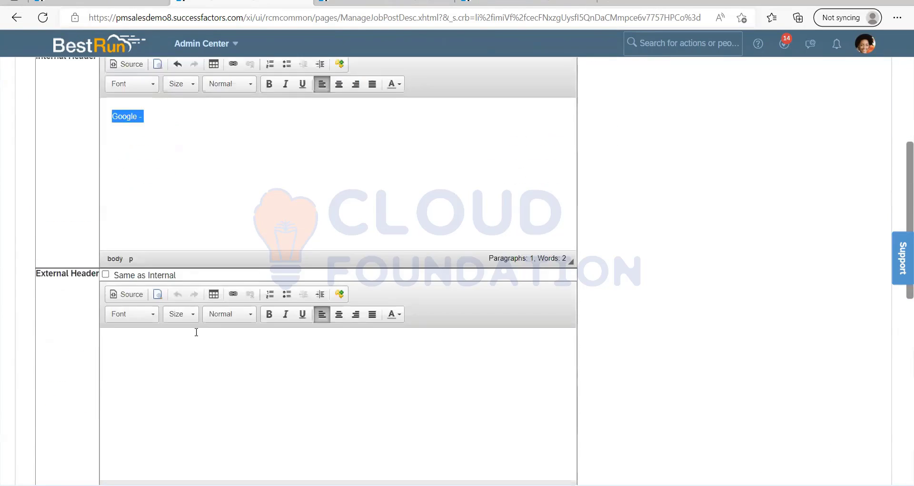
{"action": "scroll", "coordinate": [196, 265], "scroll_direction": "down", "scroll_amount": 3}
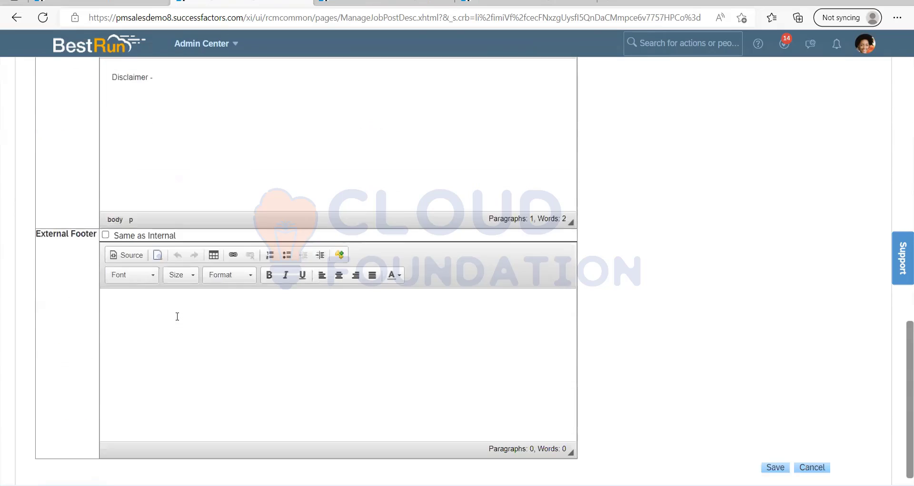
- Examine the internal and external job descriptions in the Digital Expert requisition's Job Ad section
{"action": "left_click", "coordinate": [134, 3]}
{"action": "scroll", "coordinate": [304, 353], "scroll_direction": "down", "scroll_amount": 15}
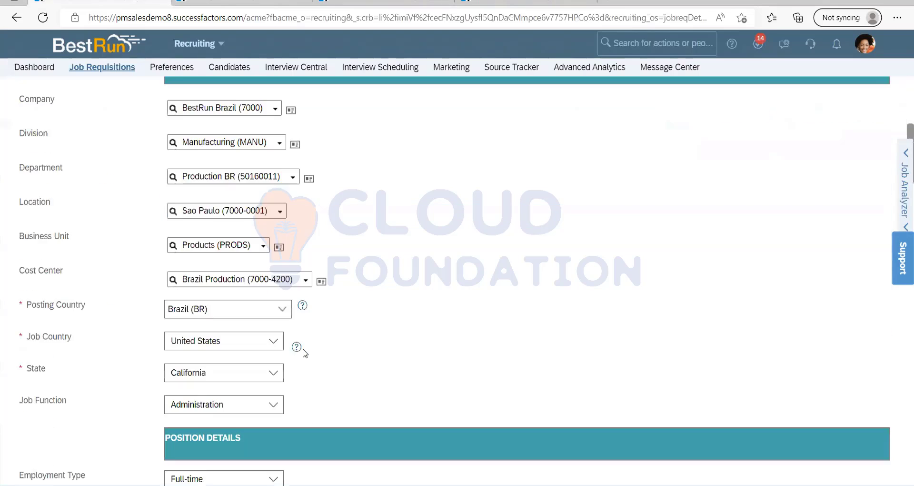
{"action": "scroll", "coordinate": [304, 352], "scroll_direction": "down", "scroll_amount": 15}
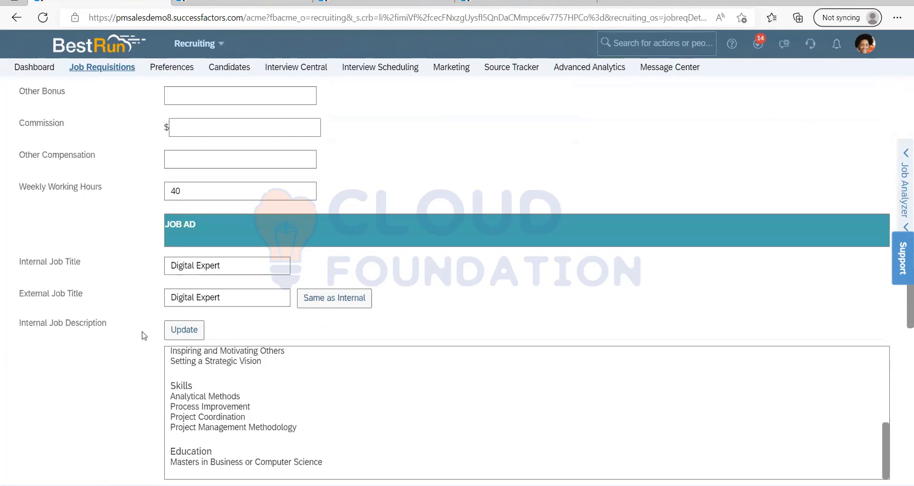
{"action": "scroll", "coordinate": [153, 323], "scroll_direction": "up", "scroll_amount": 2}
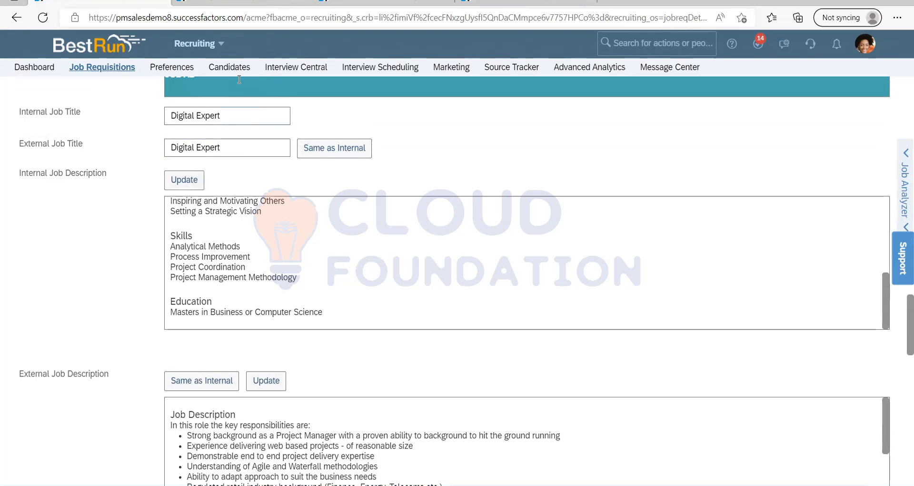
- Return to the rules of the new header and footer content and go back from the form without saving
{"action": "left_click", "coordinate": [240, 2]}
{"action": "scroll", "coordinate": [346, 298], "scroll_direction": "up", "scroll_amount": 15}
{"action": "scroll", "coordinate": [347, 298], "scroll_direction": "up", "scroll_amount": 1}
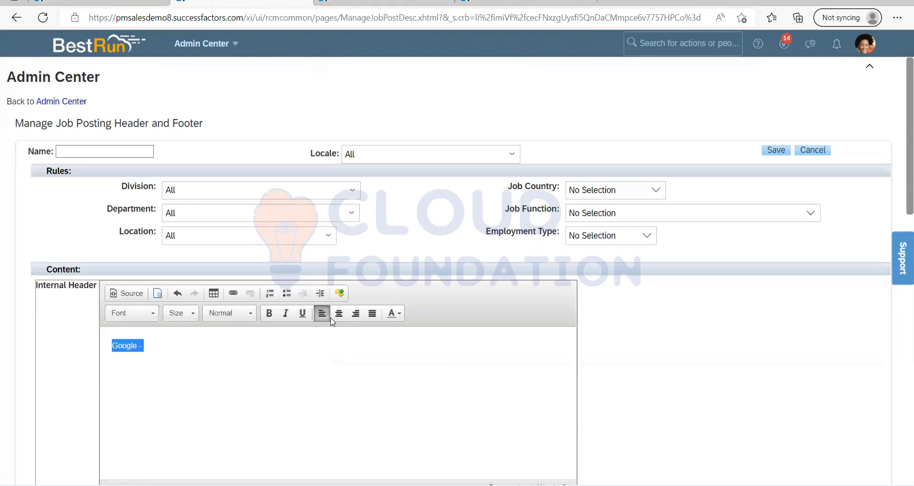
{"action": "left_click", "coordinate": [17, 18]}
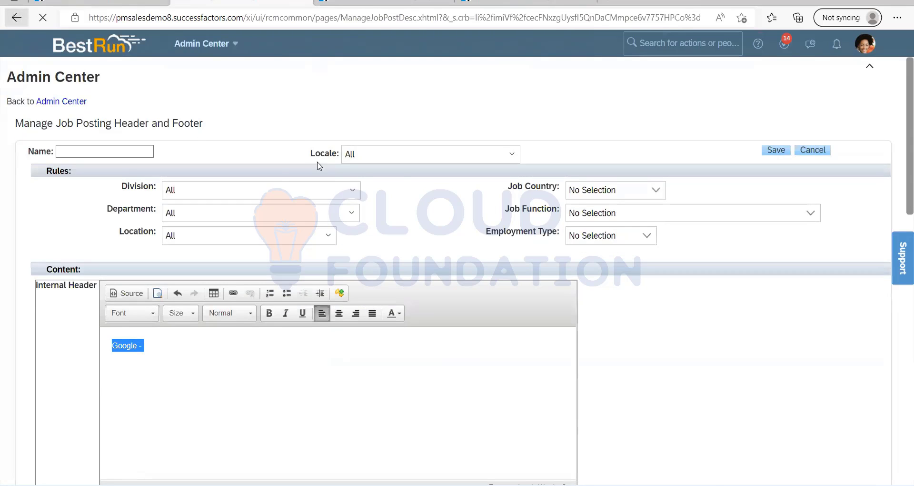
- Go back to the Production Director requisition and check the topic notes in Notepad before returning to the browser
{"action": "left_click", "coordinate": [14, 20]}
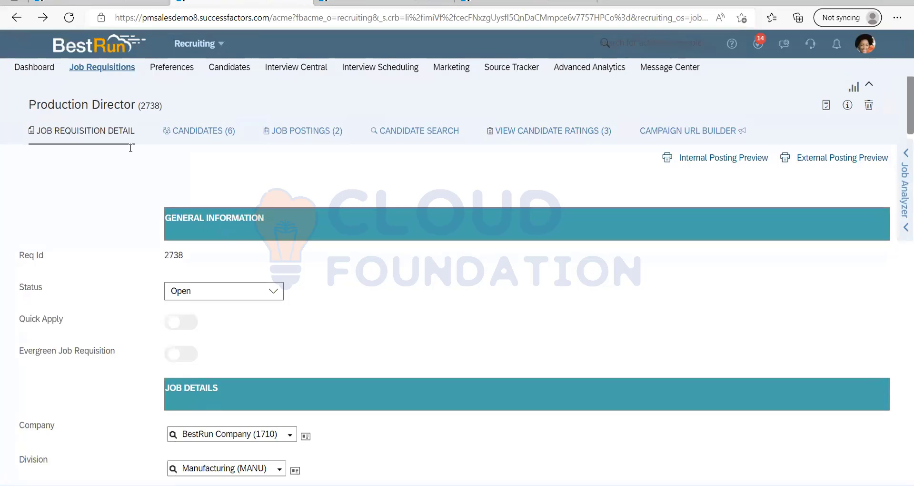
{"action": "key", "text": "alt+Tab"}
{"action": "left_click", "coordinate": [361, 164]}
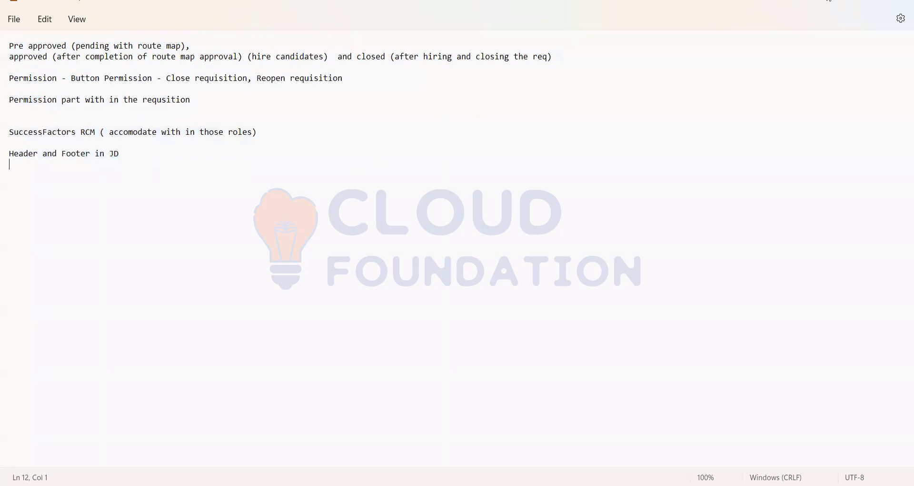
{"action": "key", "text": "alt+Tab"}
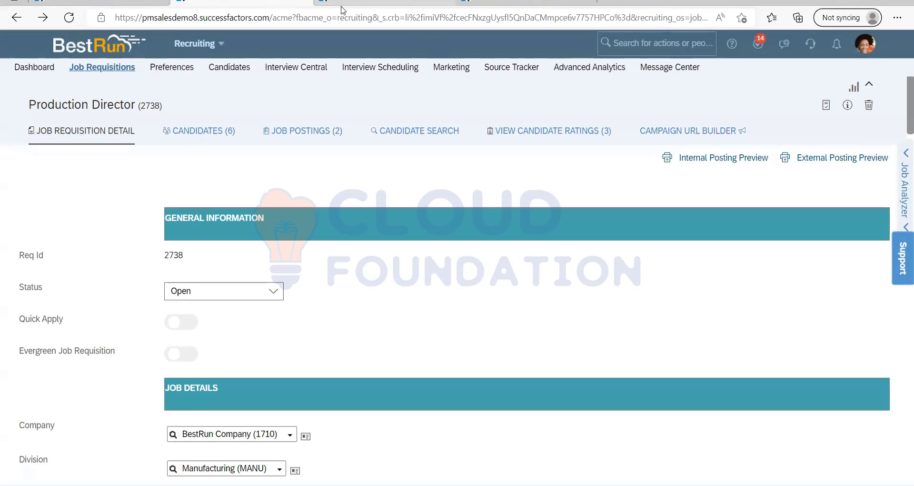
- Open the Recruiting module from the Careers job listing and look over the Digital Expert requisition's Job Ad and salary fields
{"action": "left_click", "coordinate": [343, 9]}
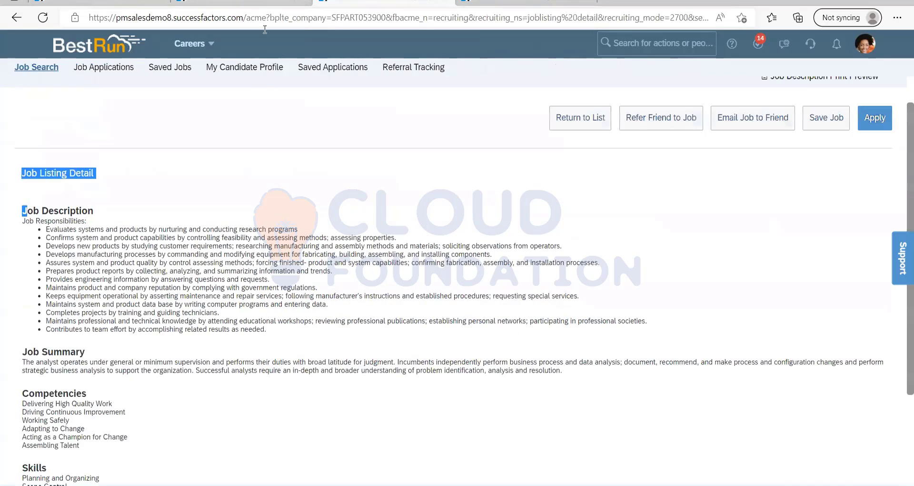
{"action": "left_click", "coordinate": [207, 53]}
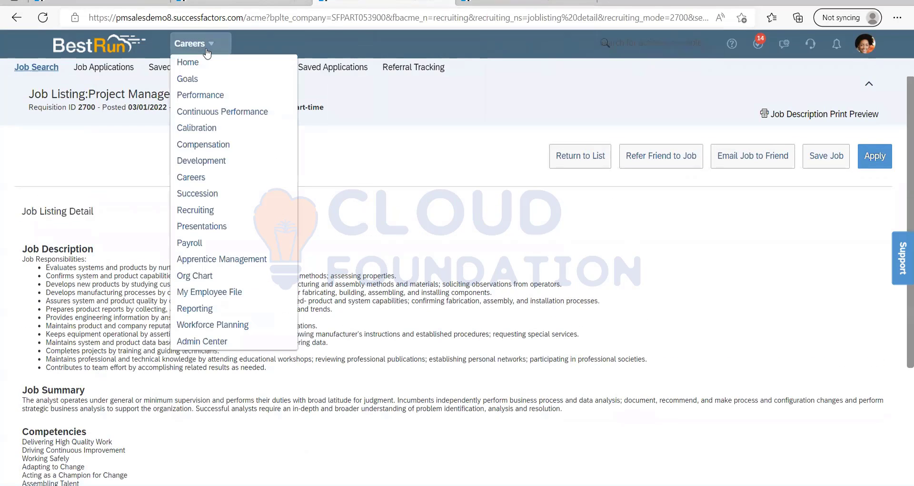
{"action": "left_click", "coordinate": [191, 210]}
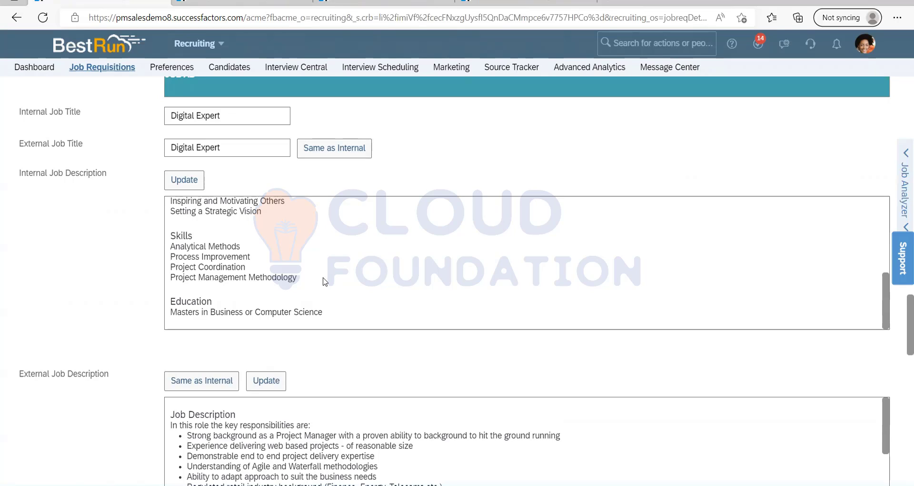
{"action": "scroll", "coordinate": [453, 210], "scroll_direction": "up", "scroll_amount": 10}
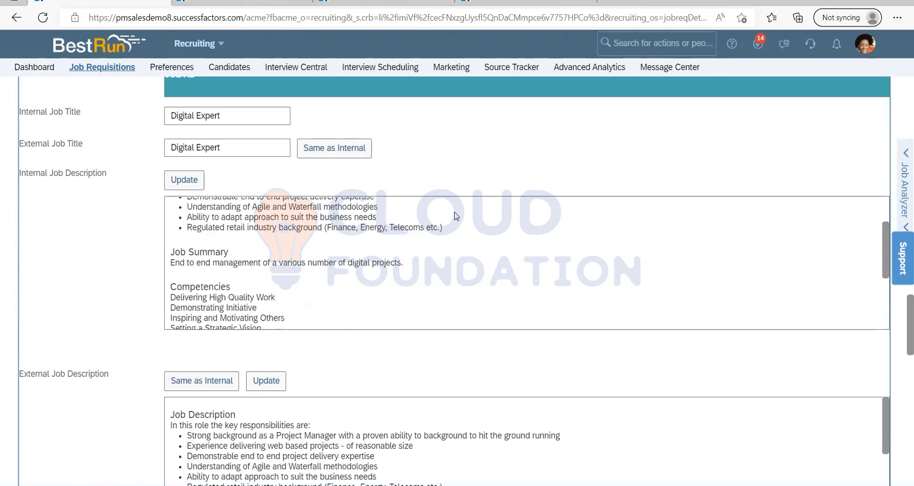
{"action": "scroll", "coordinate": [471, 218], "scroll_direction": "up", "scroll_amount": 8}
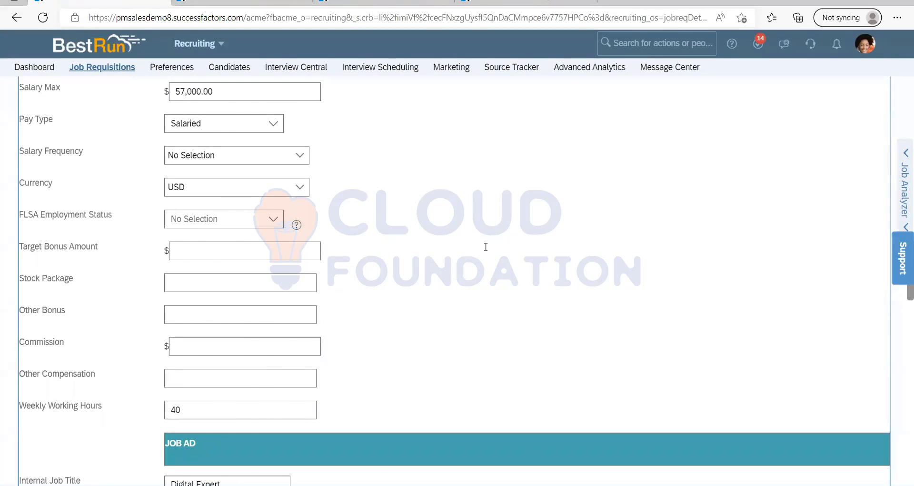
- Switch to JRDM_Starter.xml in Notepad++ and search the template for "team"
{"action": "key", "text": "alt+Tab"}
{"action": "scroll", "coordinate": [261, 288], "scroll_direction": "down", "scroll_amount": 1}
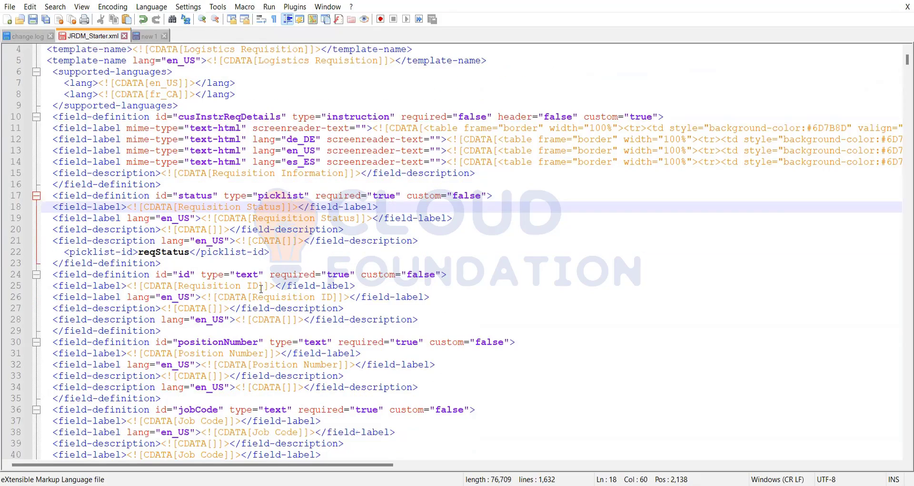
{"action": "scroll", "coordinate": [261, 289], "scroll_direction": "down", "scroll_amount": 3}
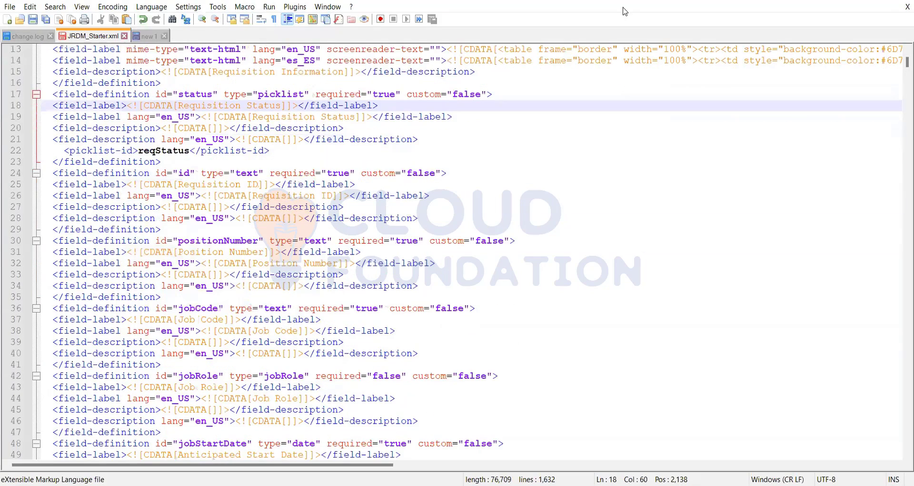
{"action": "left_click", "coordinate": [741, 125]}
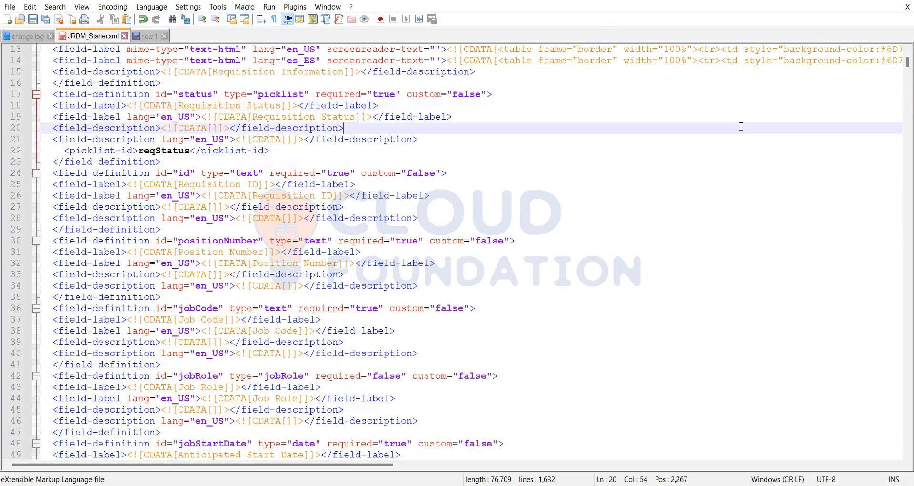
{"action": "key", "text": "ctrl+f"}
{"action": "key", "text": "Return"}
{"action": "key", "text": "BackSpace"}
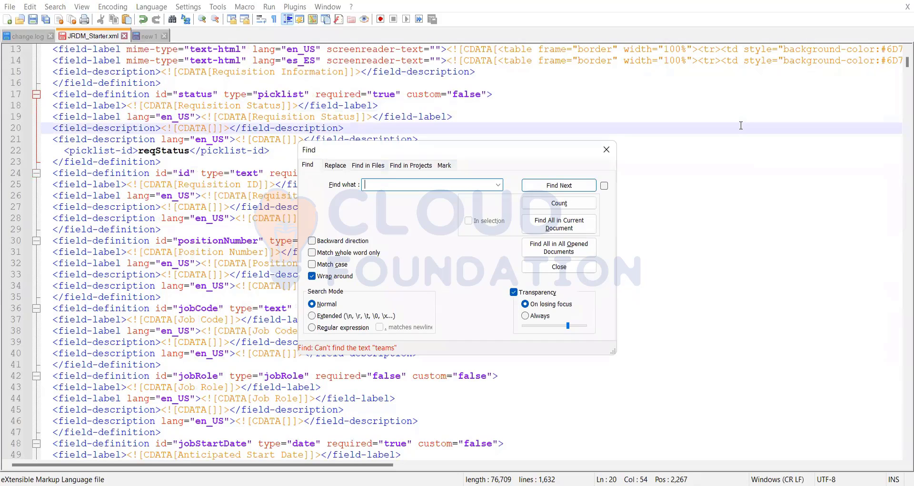
{"action": "type", "text": "team"}
{"action": "key", "text": "Return"}
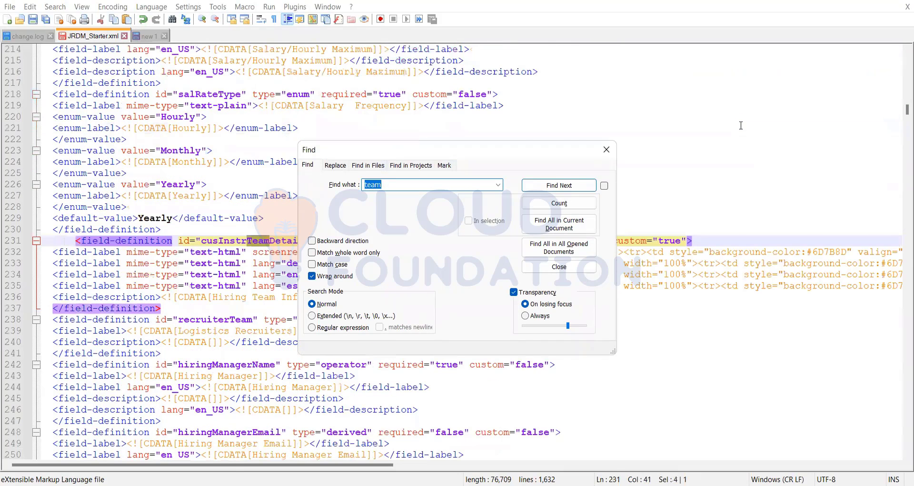
- Go through the further occurrences of "team" up to cusInstrTeamDetails in the Originator read permission, and close the search
{"action": "key", "text": "Return"}
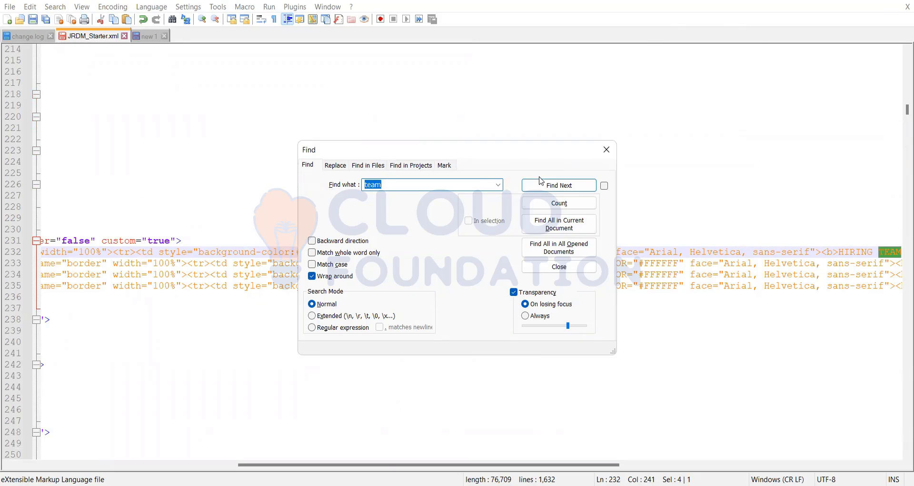
{"action": "key", "text": "Return"}
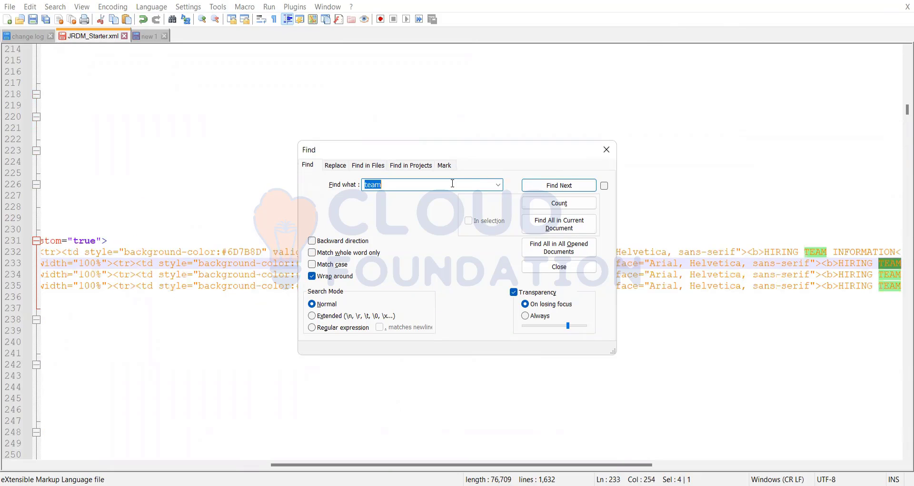
{"action": "key", "text": "Return"}
{"action": "key", "text": "Return"}
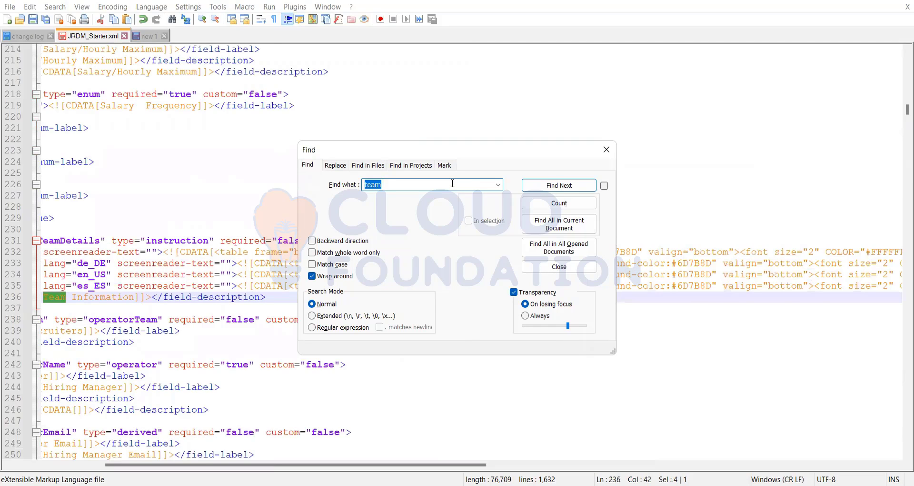
{"action": "key", "text": "Return"}
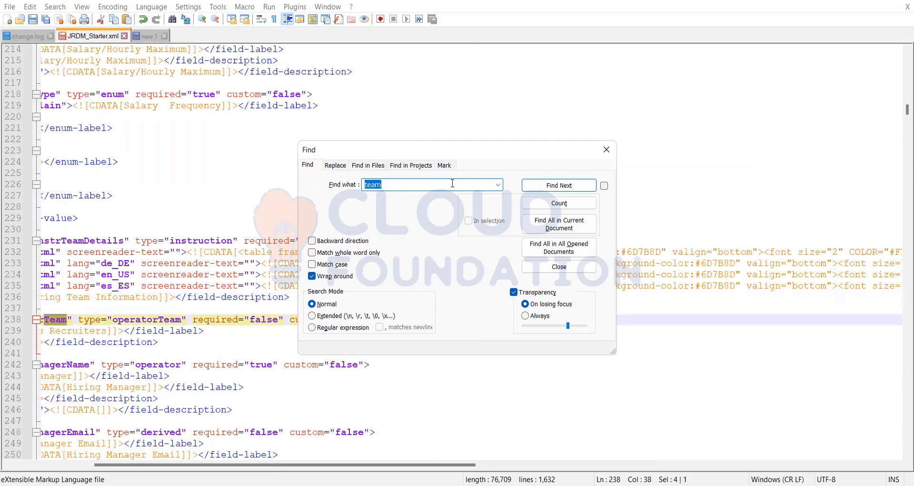
{"action": "key", "text": "Return"}
{"action": "key", "text": "Return"}
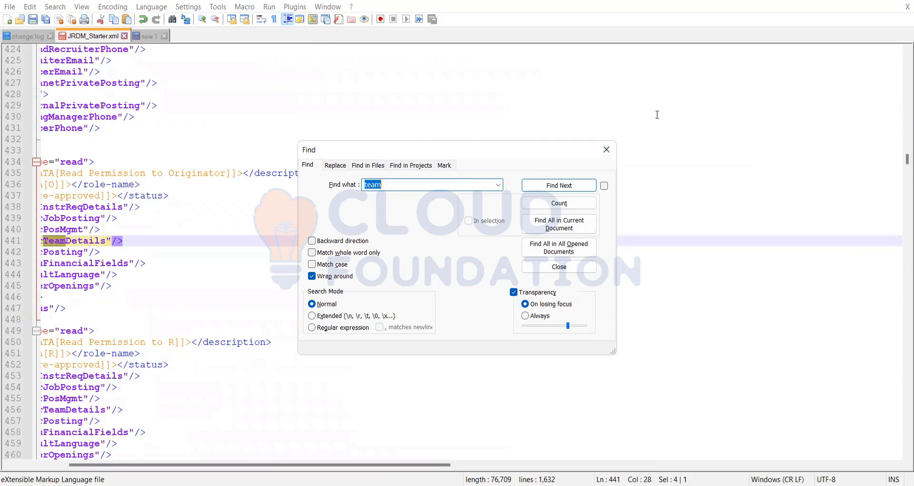
{"action": "left_click", "coordinate": [607, 149]}
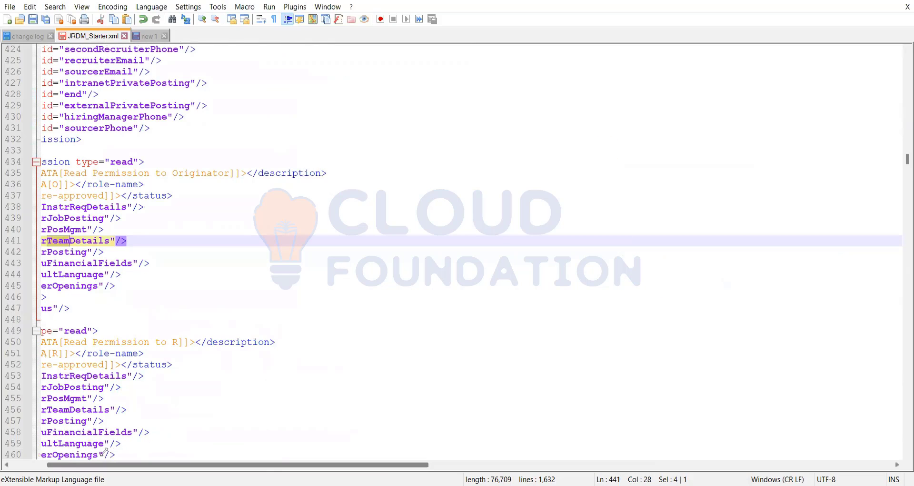
{"action": "scroll", "coordinate": [264, 232], "scroll_direction": "left", "scroll_amount": 3}
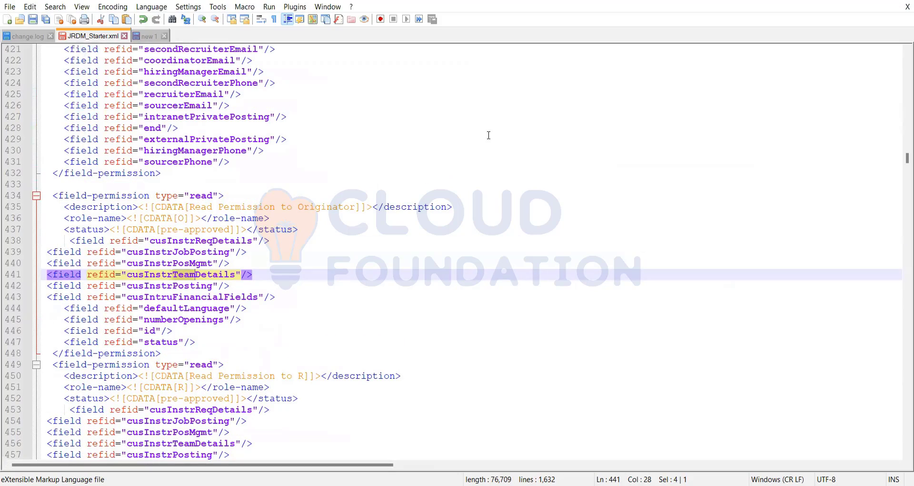
- Return to the beginning of the XML template and repeat the search for "team" from there
{"action": "left_click", "coordinate": [556, 139]}
{"action": "scroll", "coordinate": [904, 142], "scroll_direction": "up", "scroll_amount": 17}
{"action": "scroll", "coordinate": [905, 142], "scroll_direction": "up", "scroll_amount": 6}
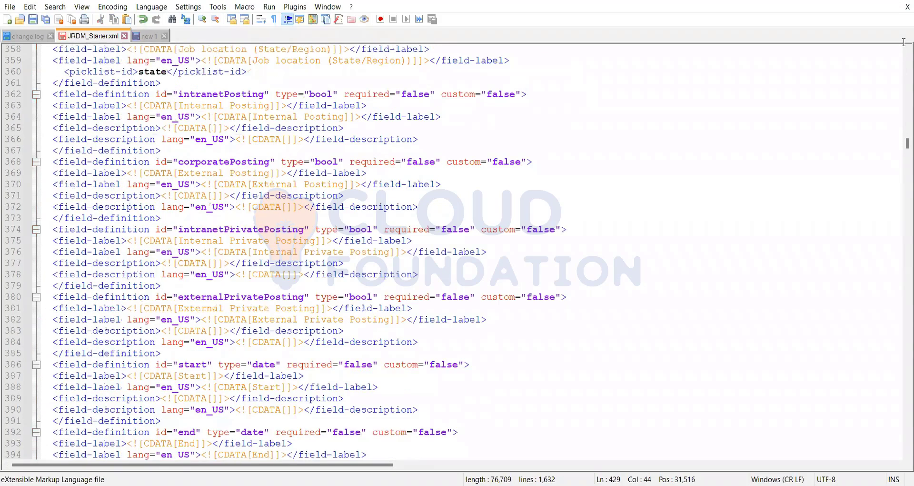
{"action": "scroll", "coordinate": [810, 90], "scroll_direction": "up", "scroll_amount": 20}
{"action": "scroll", "coordinate": [782, 107], "scroll_direction": "up", "scroll_amount": 20}
{"action": "left_click", "coordinate": [782, 107]}
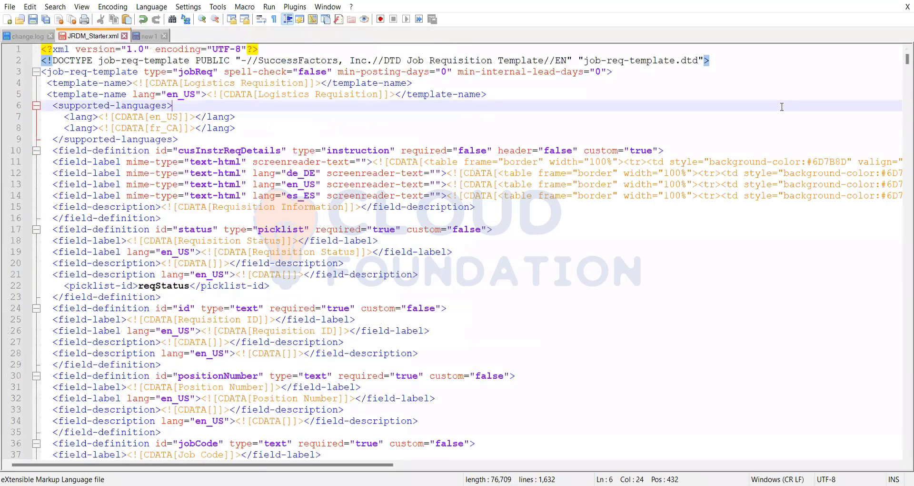
{"action": "key", "text": "ctrl+f"}
{"action": "key", "text": "Return"}
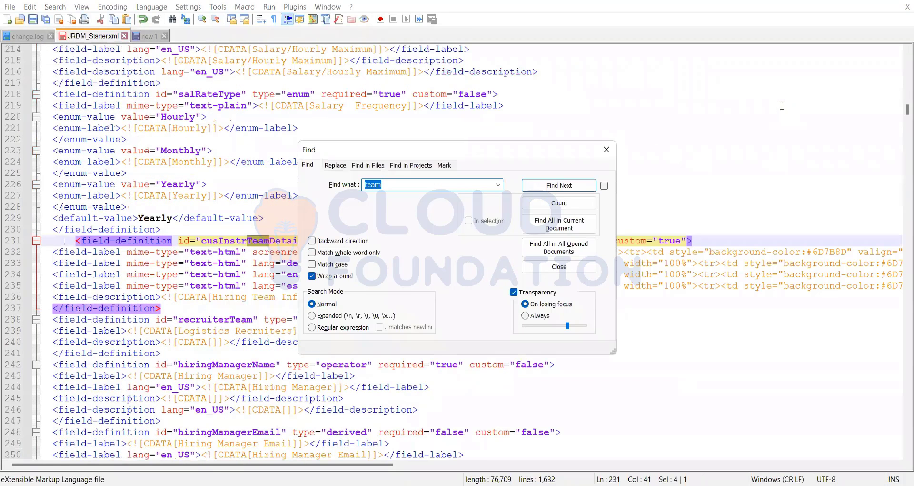
- Examine the recruiterTeam field definition of type operatorTeam and highlight its label "Logistics Recruiters"
{"action": "key", "text": "Escape"}
{"action": "scroll", "coordinate": [200, 162], "scroll_direction": "down", "scroll_amount": 5}
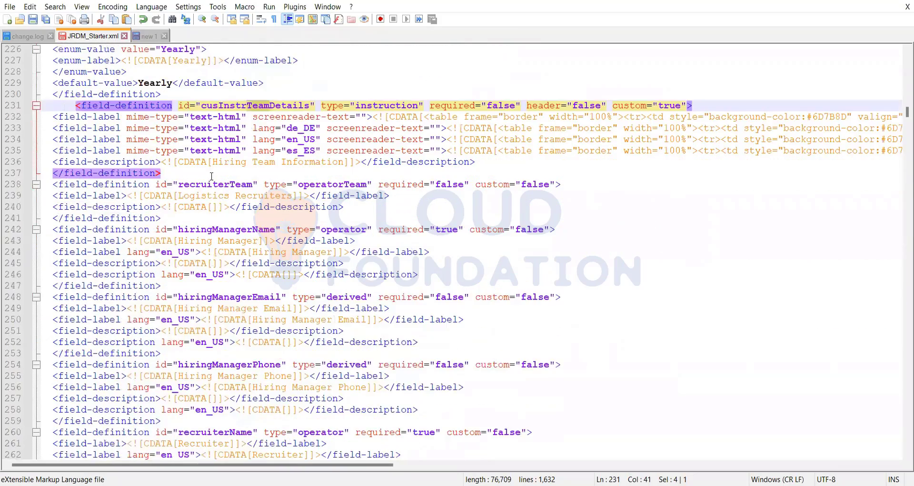
{"action": "scroll", "coordinate": [199, 161], "scroll_direction": "down", "scroll_amount": 2}
{"action": "left_click", "coordinate": [51, 82]}
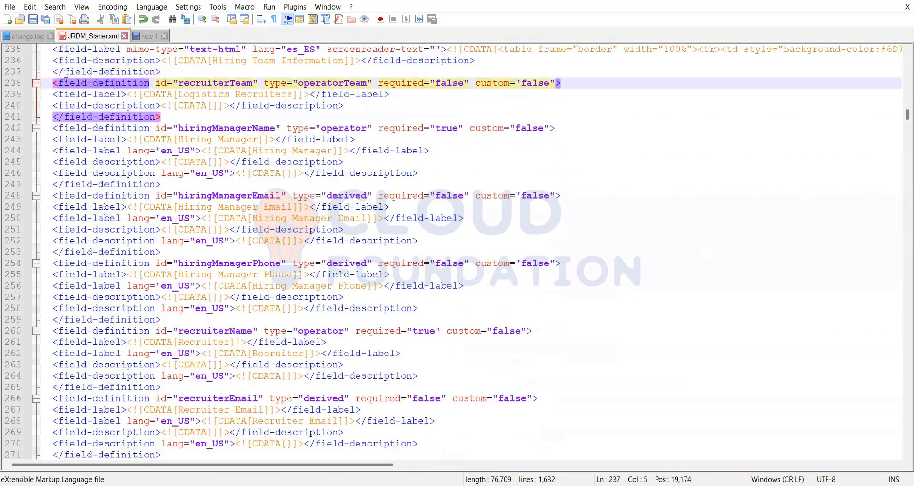
{"action": "left_click", "coordinate": [51, 70]}
{"action": "left_click_drag", "start_coordinate": [52, 70], "coordinate": [386, 104]}
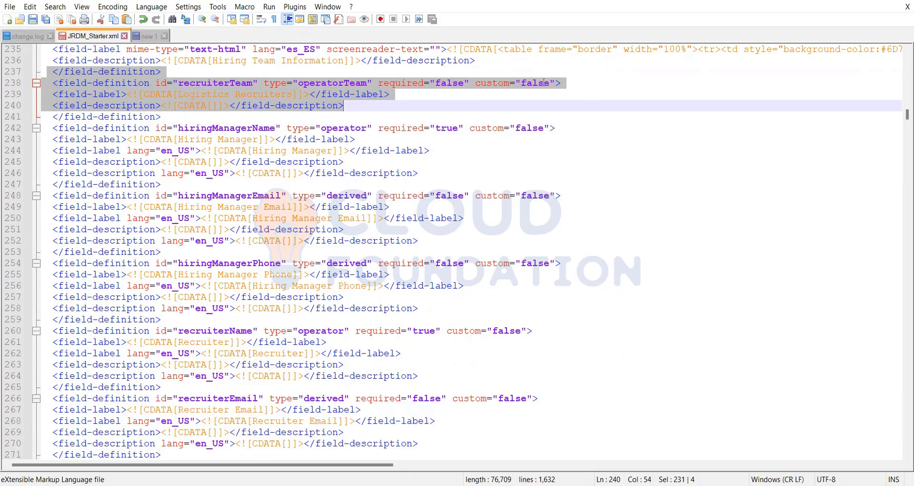
{"action": "left_click", "coordinate": [292, 94]}
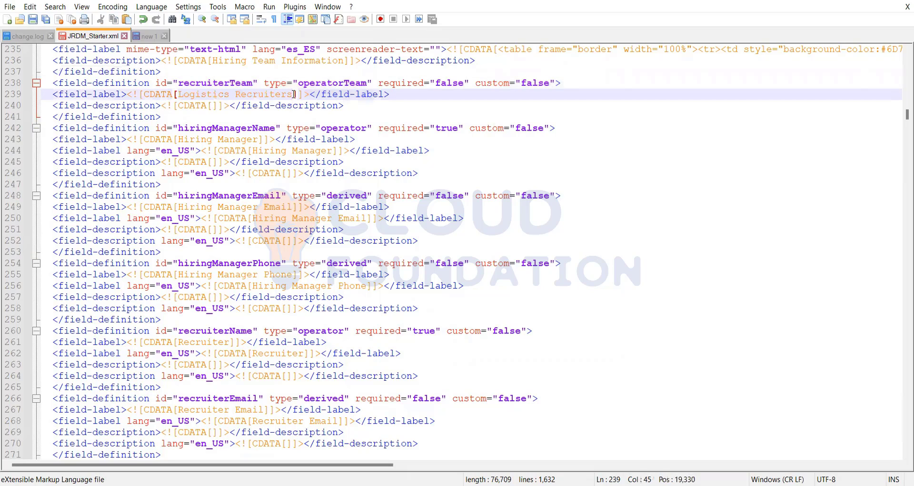
{"action": "left_click_drag", "start_coordinate": [293, 93], "coordinate": [179, 95]}
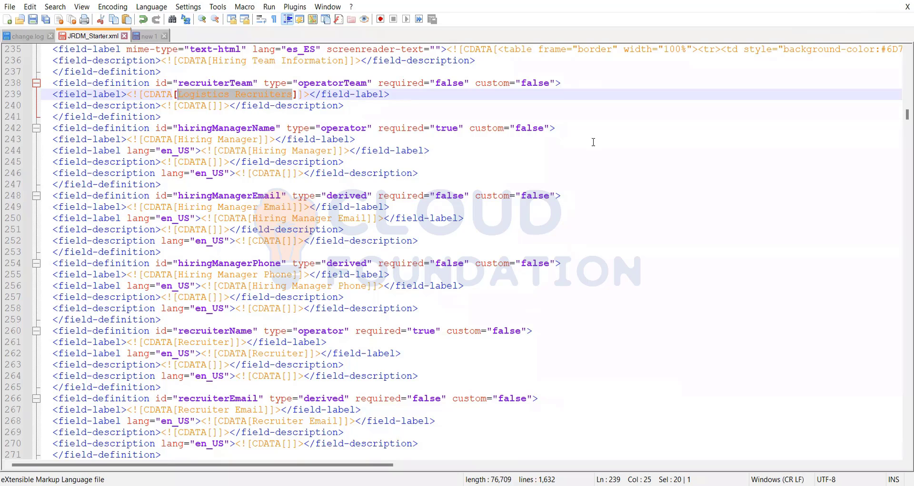
- Return to the Digital Expert requisition in the browser and locate its Recruiting Team section
{"action": "key", "text": "alt+Tab"}
{"action": "scroll", "coordinate": [429, 324], "scroll_direction": "up", "scroll_amount": 7}
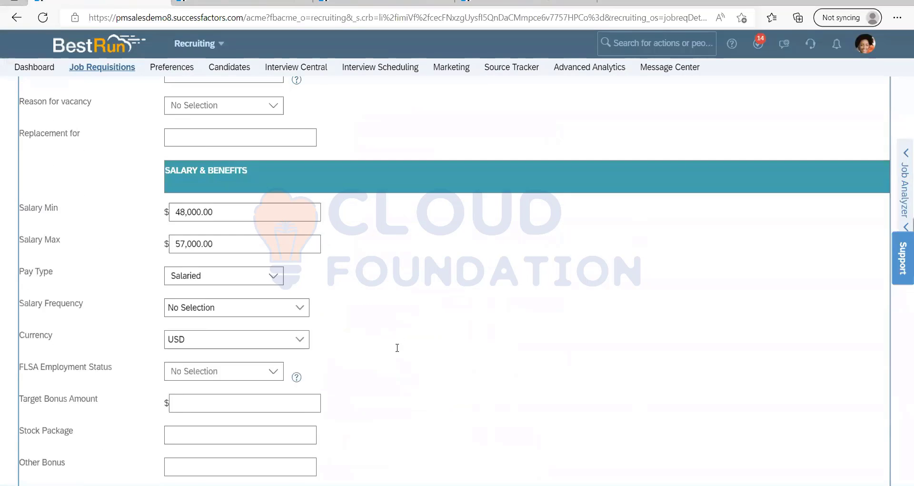
{"action": "scroll", "coordinate": [43, 381], "scroll_direction": "down", "scroll_amount": 5}
{"action": "scroll", "coordinate": [53, 353], "scroll_direction": "down", "scroll_amount": 3}
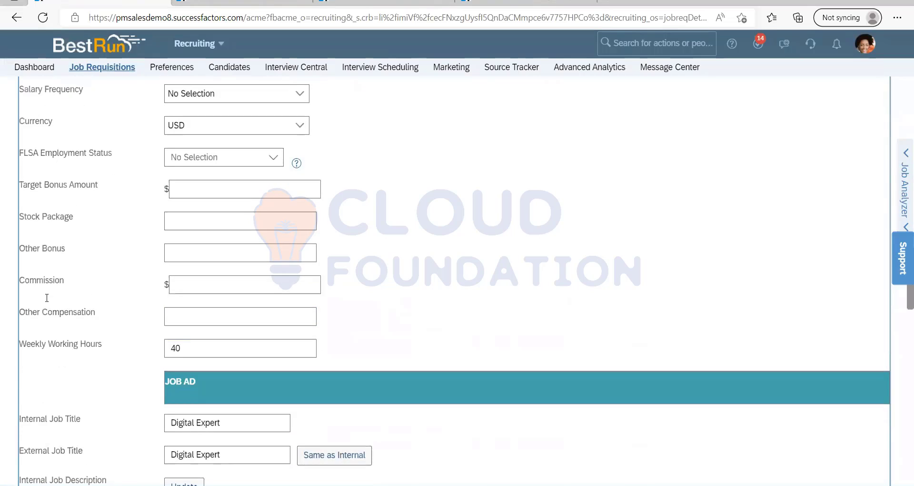
{"action": "scroll", "coordinate": [45, 327], "scroll_direction": "down", "scroll_amount": 14}
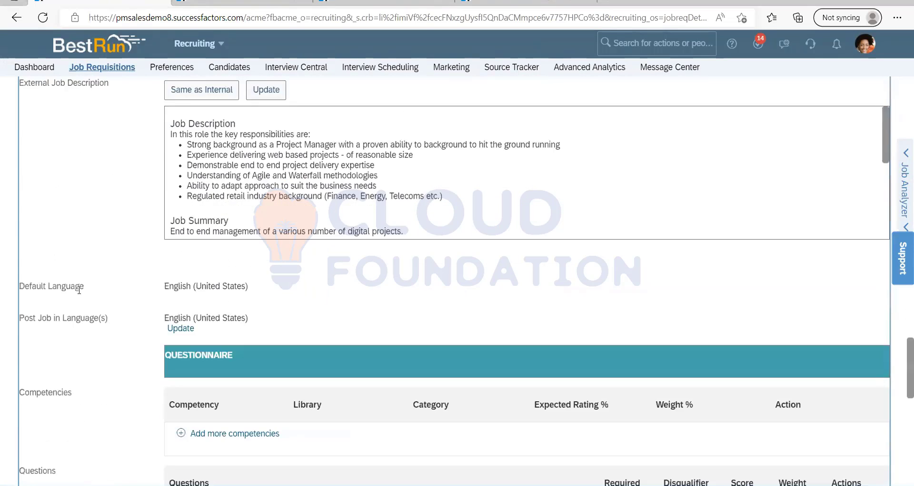
{"action": "scroll", "coordinate": [79, 290], "scroll_direction": "down", "scroll_amount": 9}
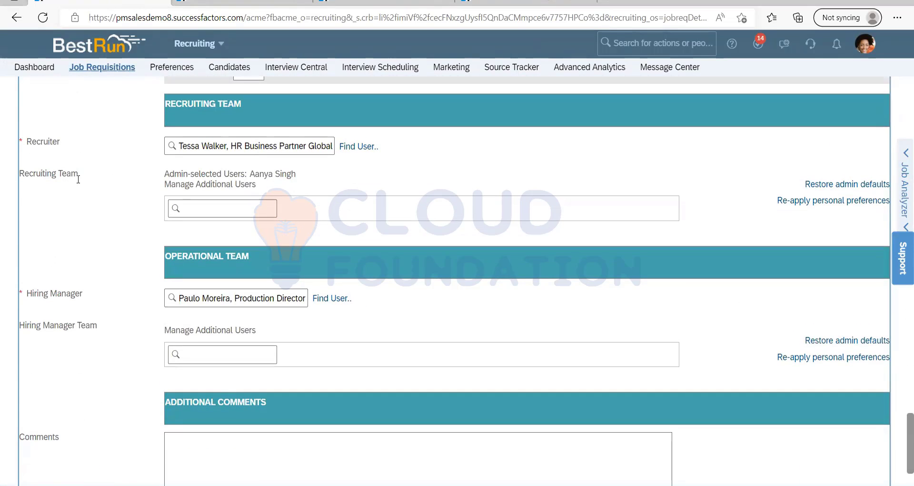
- Highlight the Recruiting Team field label as the operator team field, and clear the selection
{"action": "left_click_drag", "start_coordinate": [78, 175], "coordinate": [18, 176]}
{"action": "left_click", "coordinate": [373, 178]}
{"action": "left_click_drag", "start_coordinate": [90, 177], "coordinate": [25, 178]}
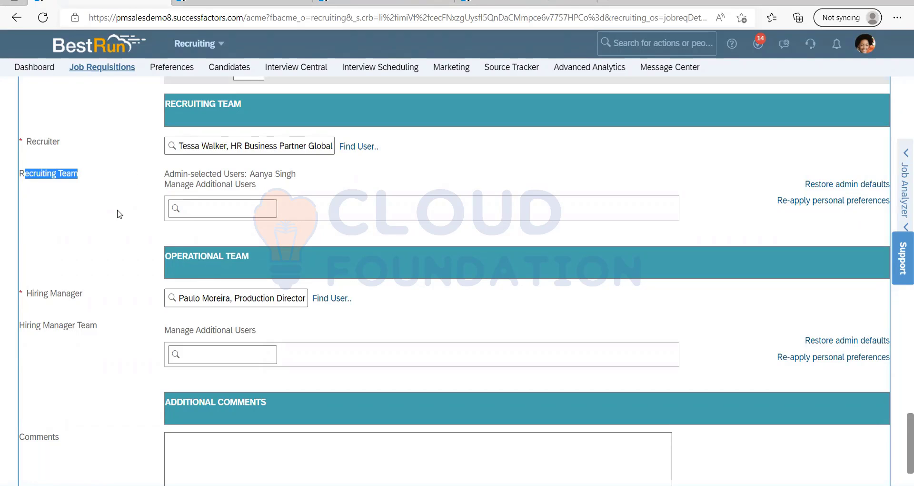
{"action": "left_click", "coordinate": [88, 173]}
{"action": "triple_click", "coordinate": [58, 177]}
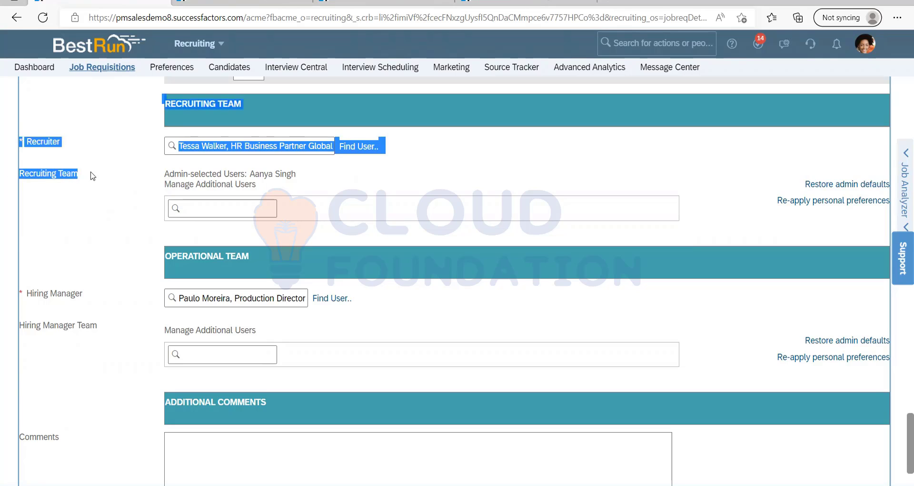
{"action": "left_click", "coordinate": [383, 167]}
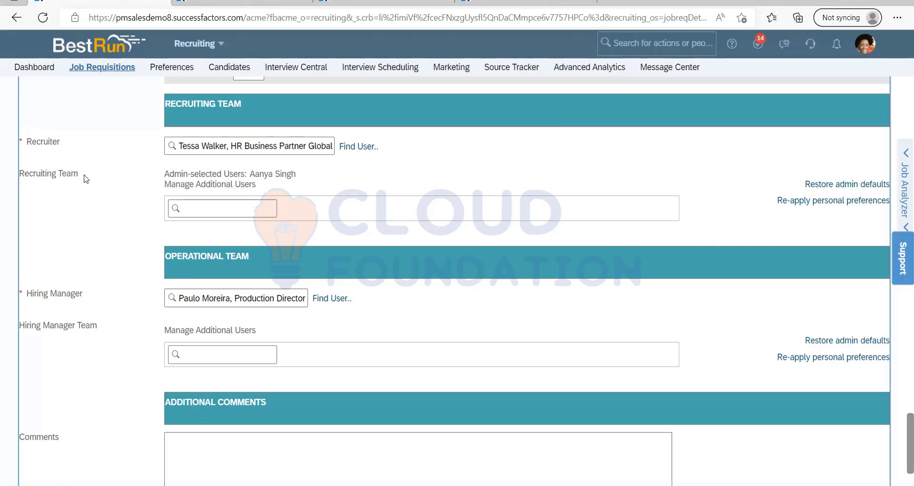
- Point out the Recruiting Team label again, together with its admin-selected users
{"action": "left_click_drag", "start_coordinate": [81, 174], "coordinate": [25, 174]}
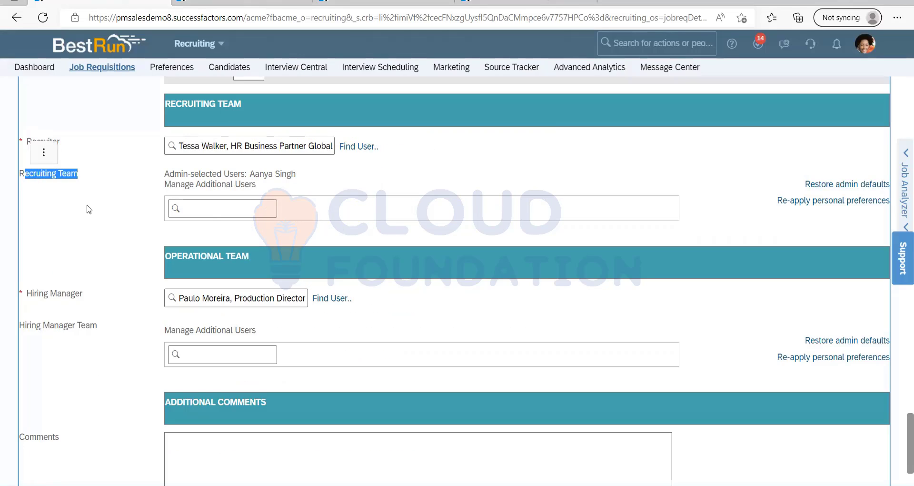
{"action": "left_click", "coordinate": [101, 192]}
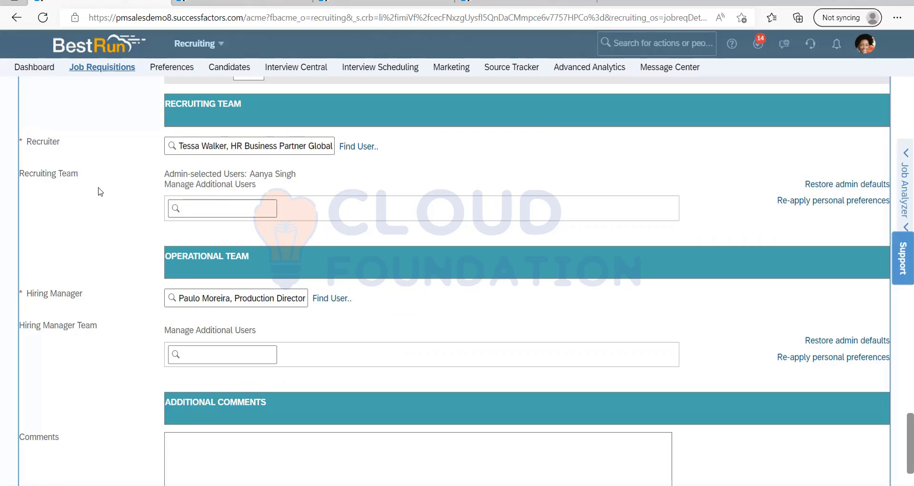
{"action": "left_click_drag", "start_coordinate": [82, 178], "coordinate": [19, 178]}
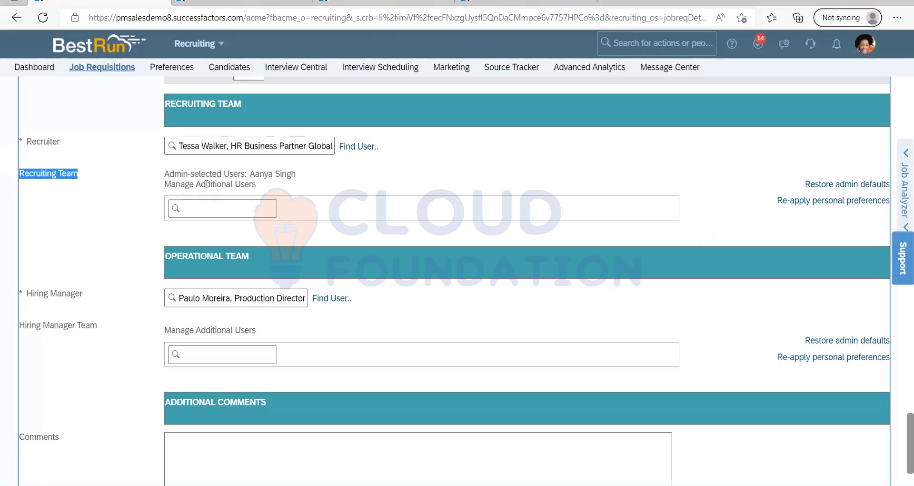
{"action": "left_click", "coordinate": [273, 174]}
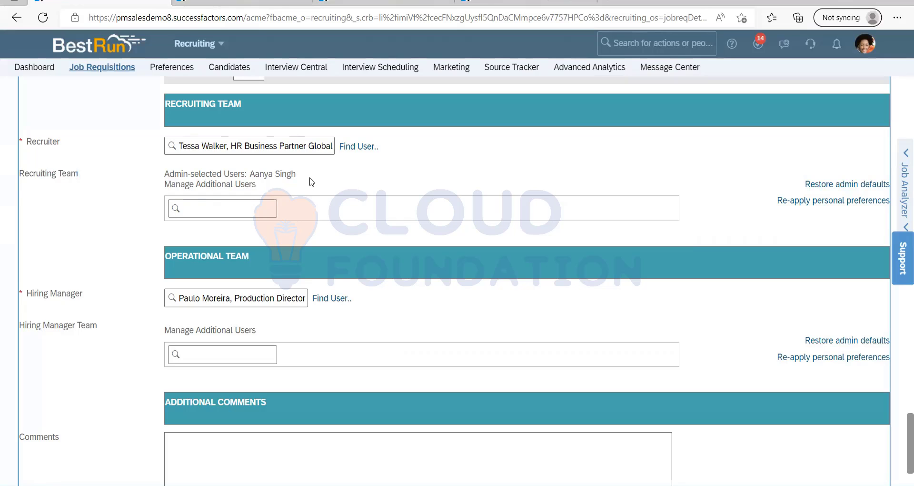
- Switch to the Production Director requisition, search the actions for "recruiting group" and open Manage Recruiting Groups
{"action": "scroll", "coordinate": [359, 202], "scroll_direction": "up", "scroll_amount": 15}
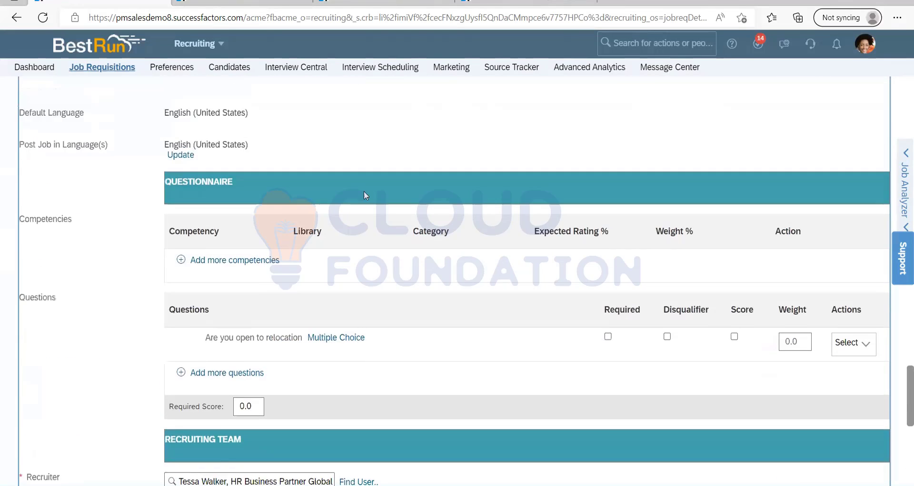
{"action": "scroll", "coordinate": [621, 43], "scroll_direction": "up", "scroll_amount": 10}
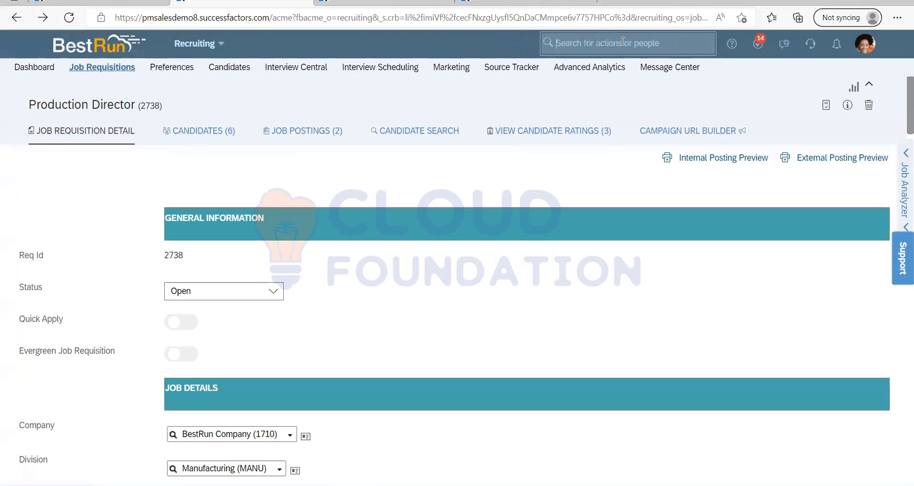
{"action": "left_click", "coordinate": [623, 41]}
{"action": "type", "text": "rec"}
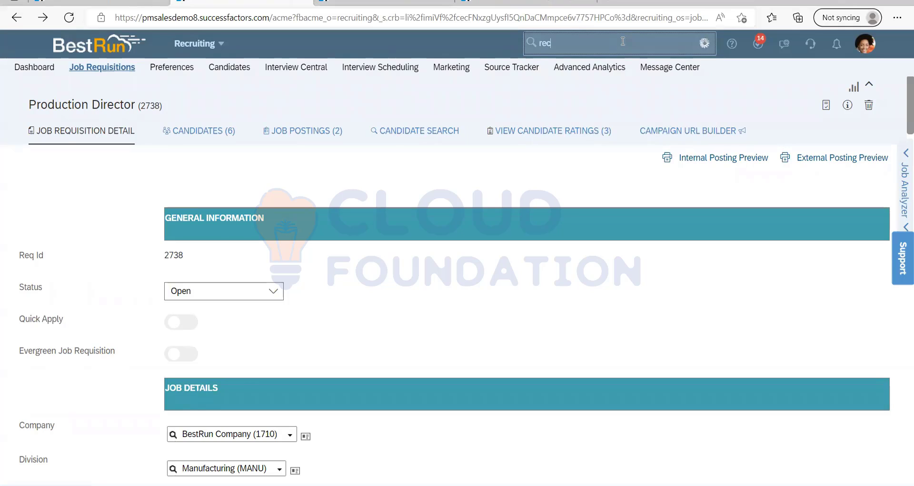
{"action": "type", "text": "uriting grou"}
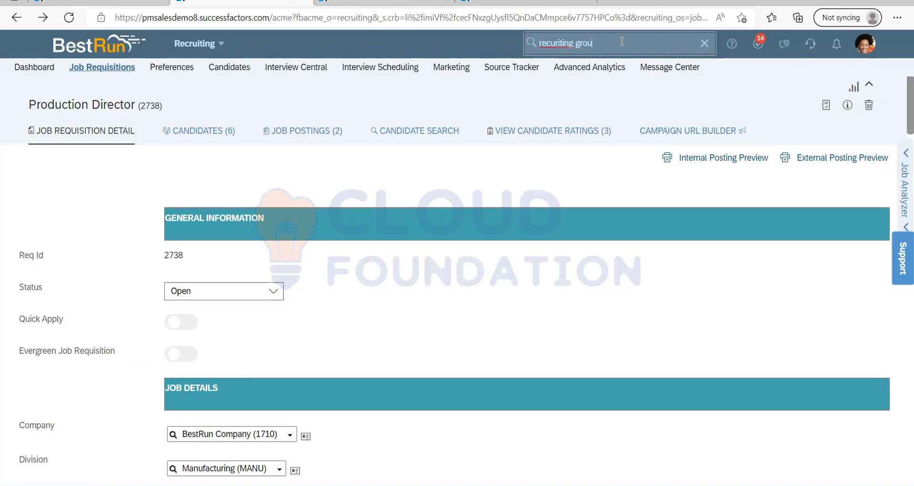
{"action": "type", "text": "p"}
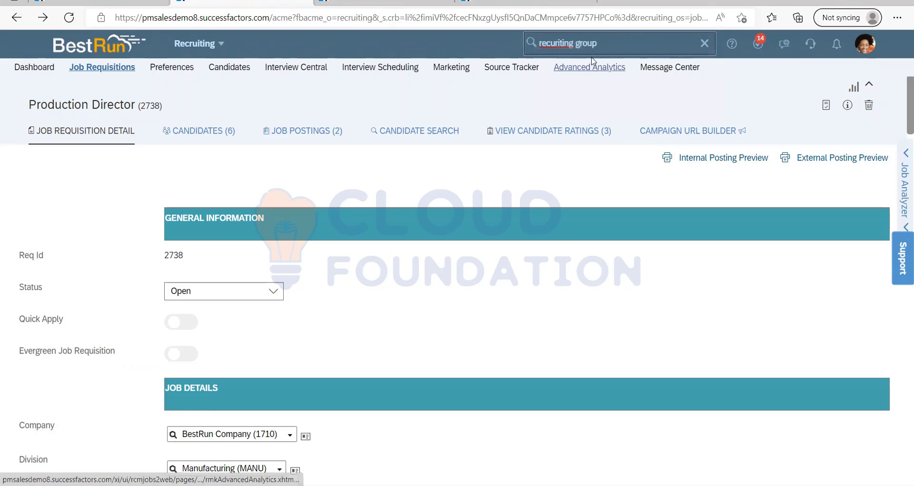
{"action": "left_click_drag", "start_coordinate": [596, 48], "coordinate": [540, 44]}
{"action": "key", "text": "BackSpace"}
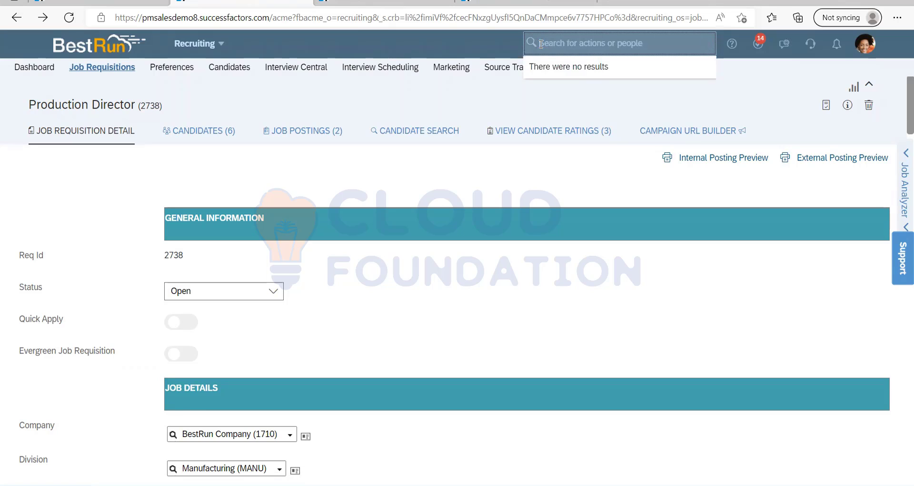
{"action": "type", "text": "recruiting gro"}
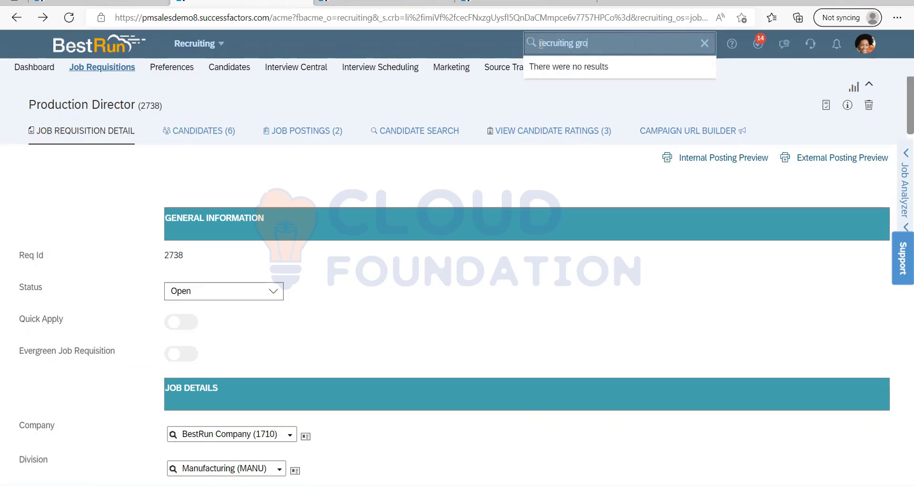
{"action": "type", "text": "up"}
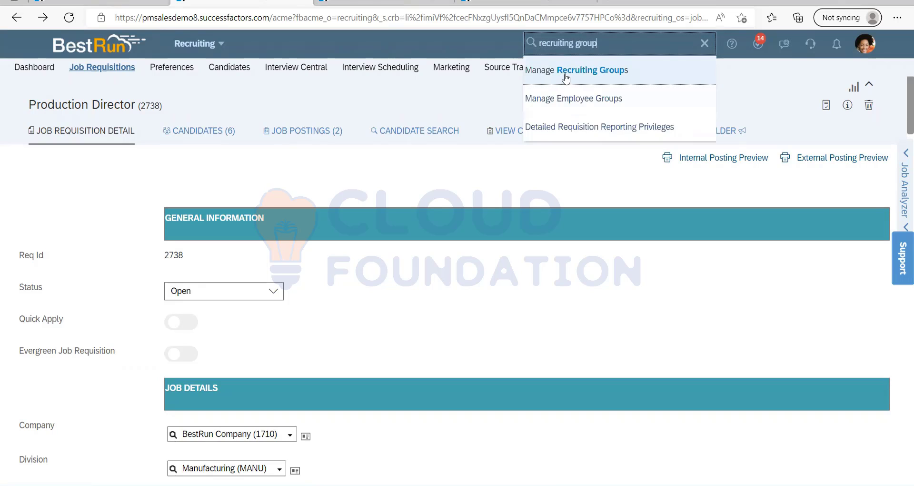
{"action": "left_click", "coordinate": [565, 79]}
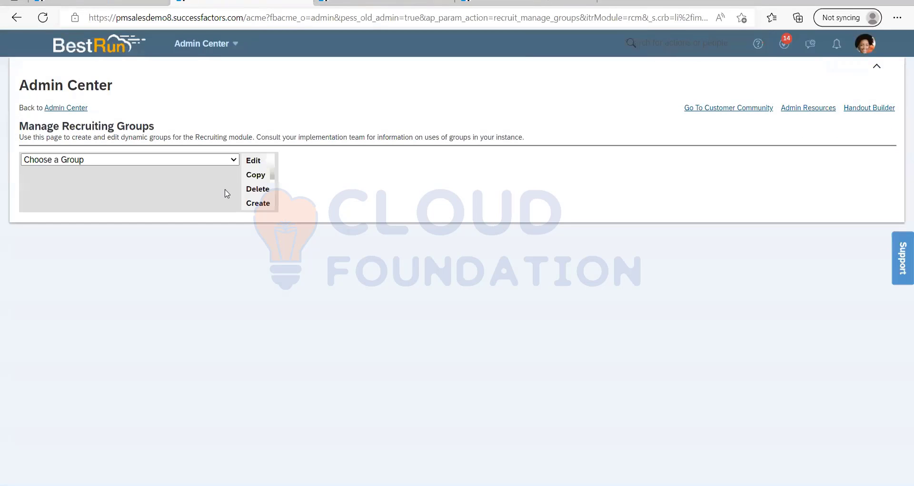
- Open the definition of the "Recruiters - DO NOT CHANGE NAME" group, review its members and close it without changes
{"action": "left_click", "coordinate": [141, 160]}
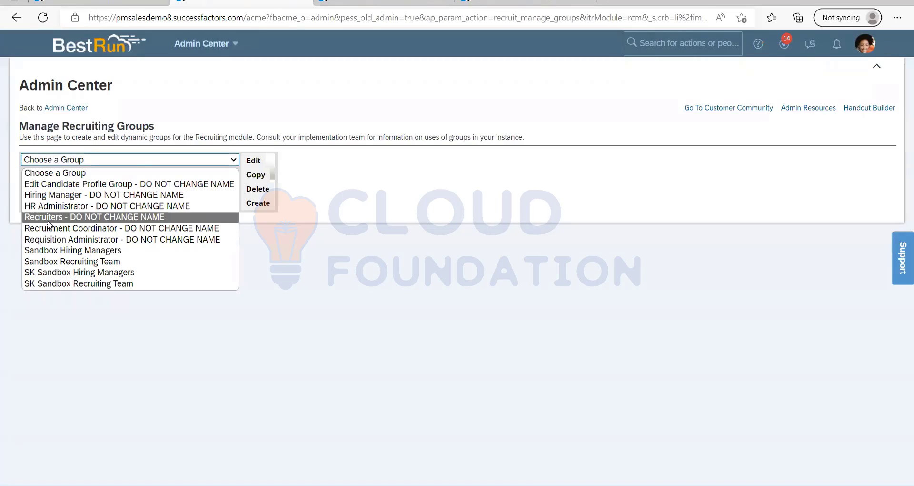
{"action": "left_click", "coordinate": [49, 218]}
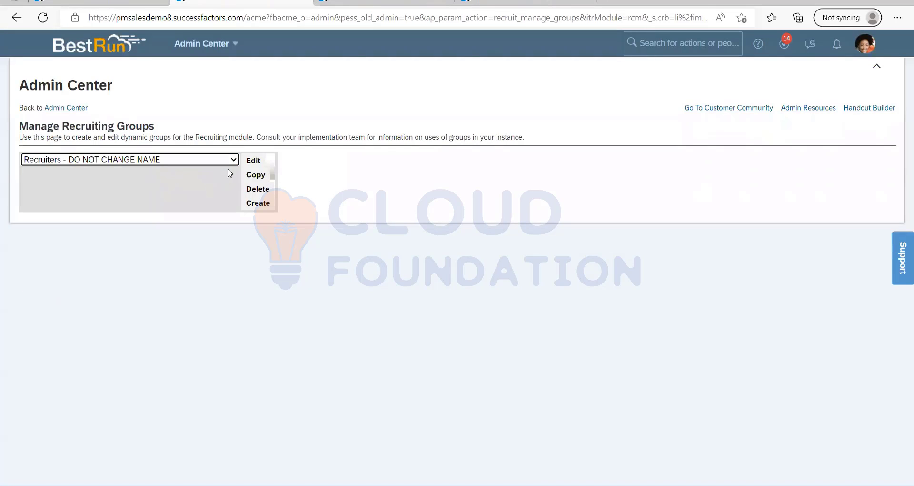
{"action": "left_click", "coordinate": [253, 160]}
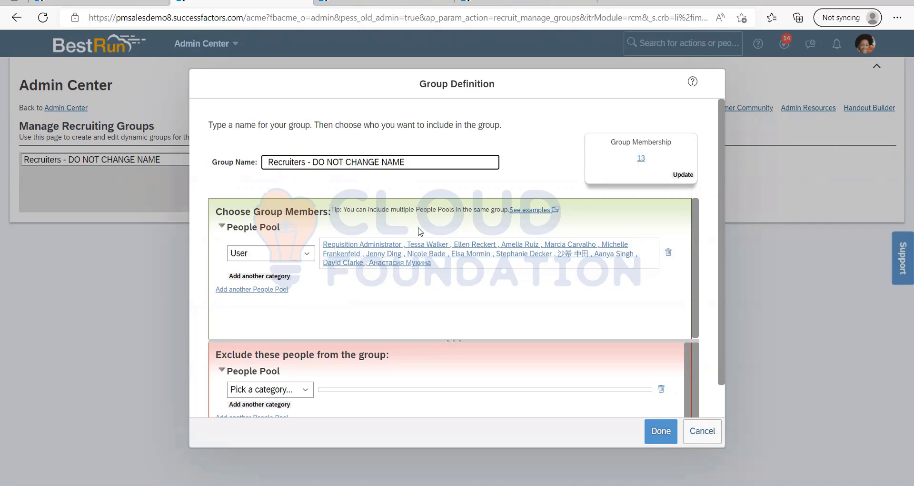
{"action": "left_click", "coordinate": [703, 430]}
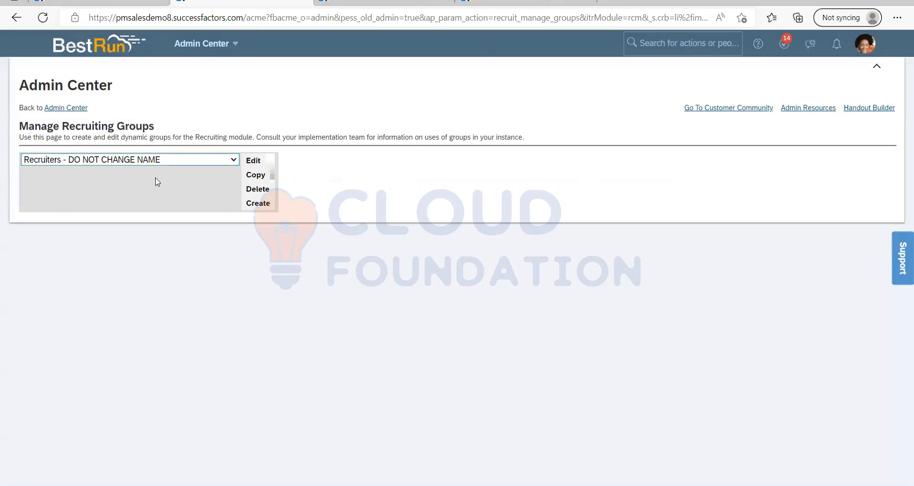
- Open the "Requisition Administrator - DO NOT CHANGE NAME" group definition, review its people pool and close it without changes
{"action": "left_click", "coordinate": [155, 162]}
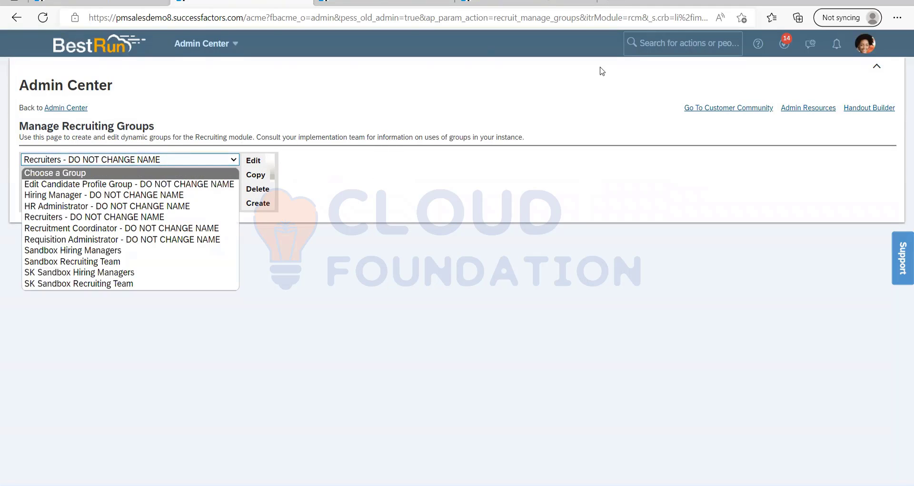
{"action": "left_click", "coordinate": [275, 259]}
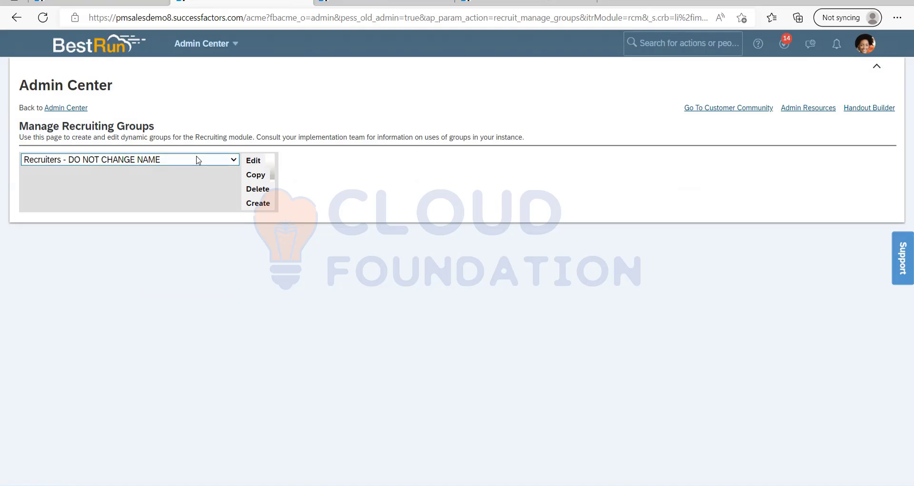
{"action": "left_click", "coordinate": [198, 160]}
{"action": "left_click", "coordinate": [84, 243]}
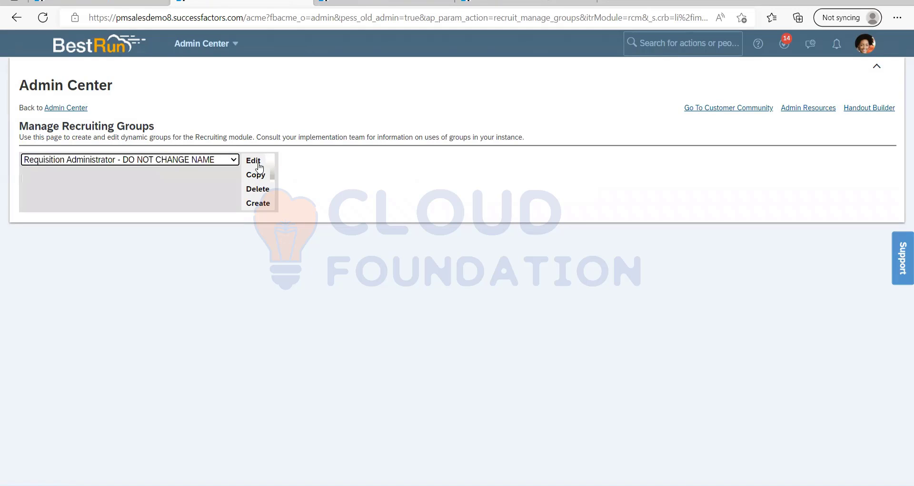
{"action": "left_click", "coordinate": [253, 165]}
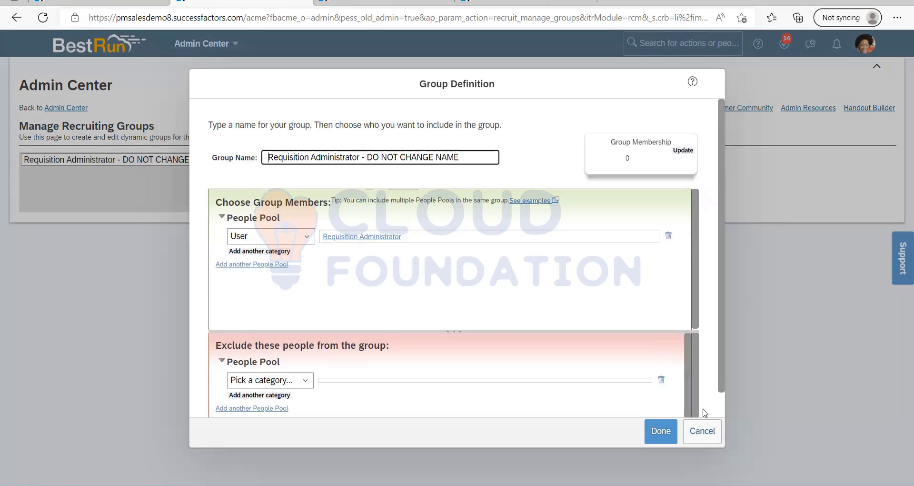
{"action": "left_click", "coordinate": [702, 431]}
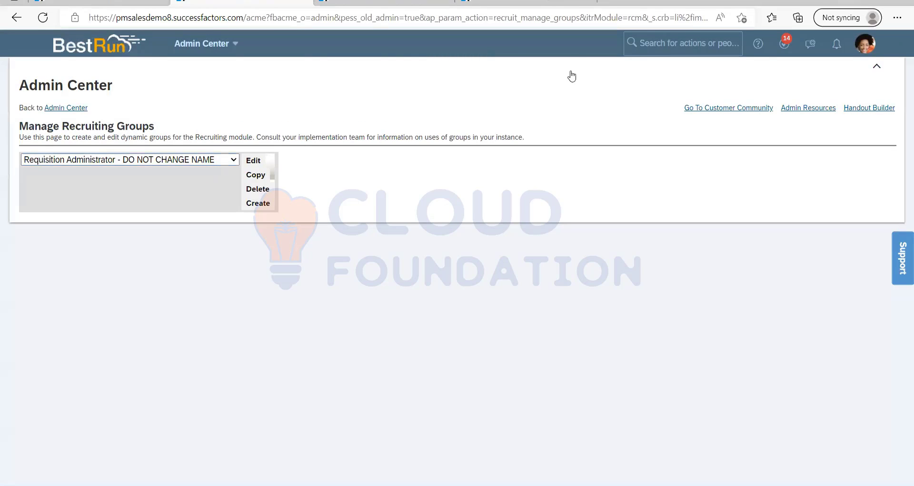
- Search the actions for "recruiting team" and open Manage Recruiting Team Settings
{"action": "left_click", "coordinate": [662, 47]}
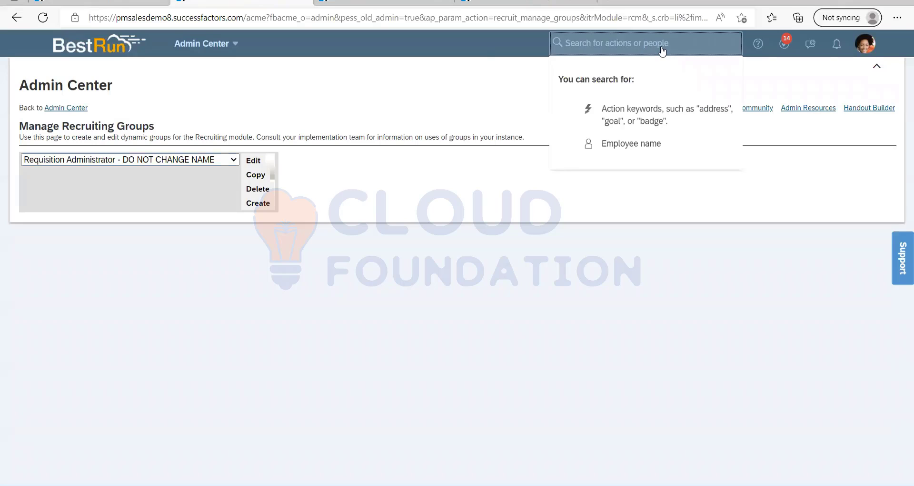
{"action": "type", "text": "recruitn"}
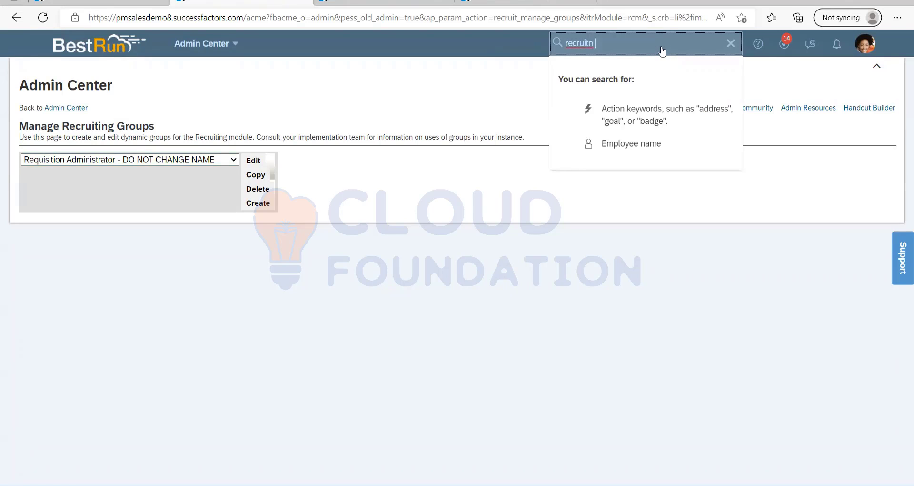
{"action": "key", "text": "BackSpace"}
{"action": "key", "text": "BackSpace"}
{"action": "type", "text": "ing"}
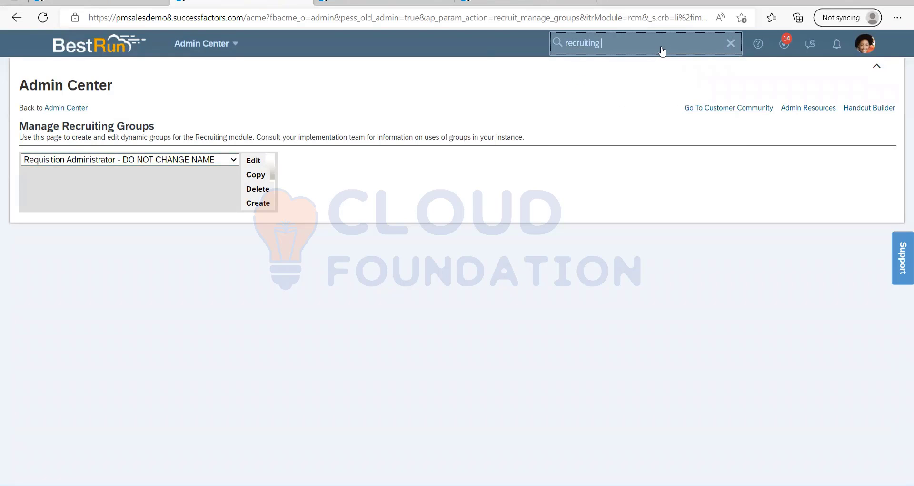
{"action": "type", "text": " team"}
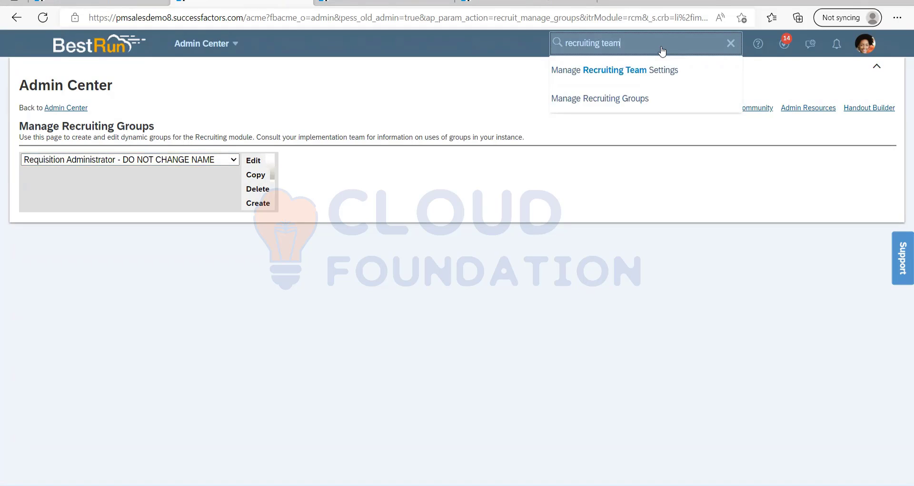
{"action": "left_click", "coordinate": [631, 70]}
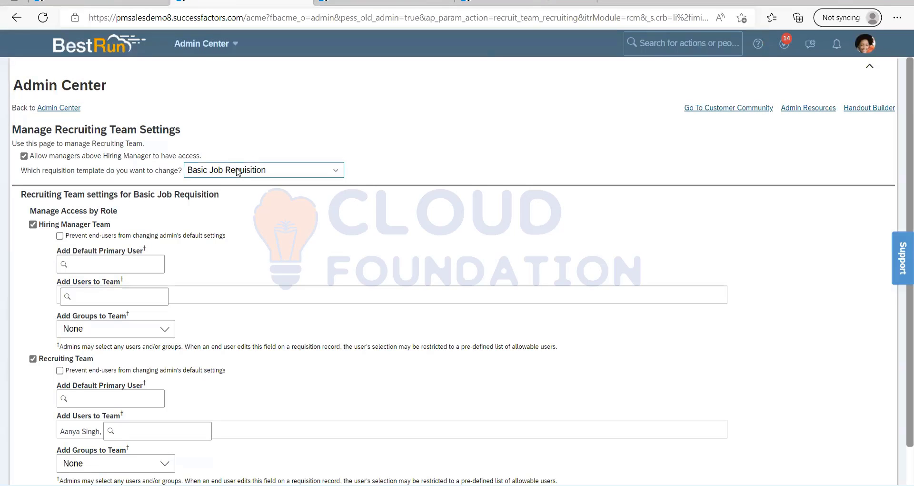
- Choose the Simple Job Requisition template and enable access for its Recruiting Team role
{"action": "left_click", "coordinate": [238, 173]}
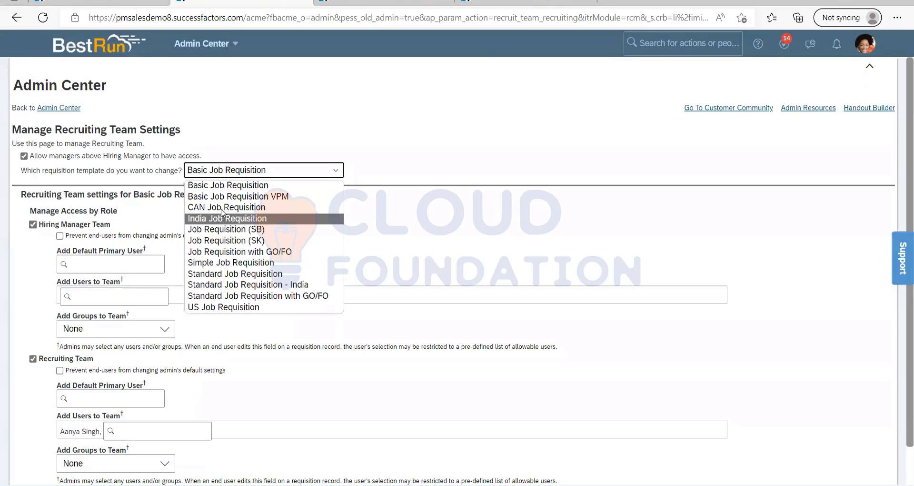
{"action": "left_click", "coordinate": [229, 263]}
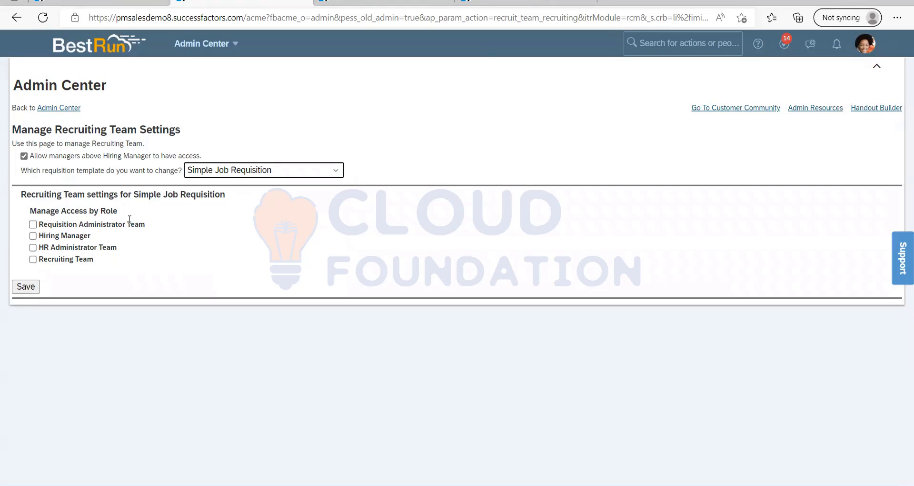
{"action": "left_click", "coordinate": [33, 259]}
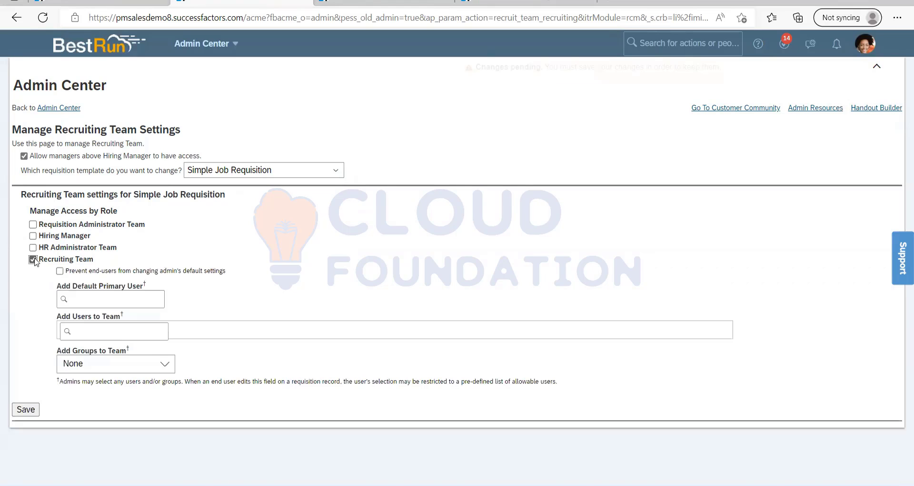
- Examine the Recruiting Team's options for adding a default primary user, users and groups, leaving them empty
{"action": "left_click", "coordinate": [113, 296]}
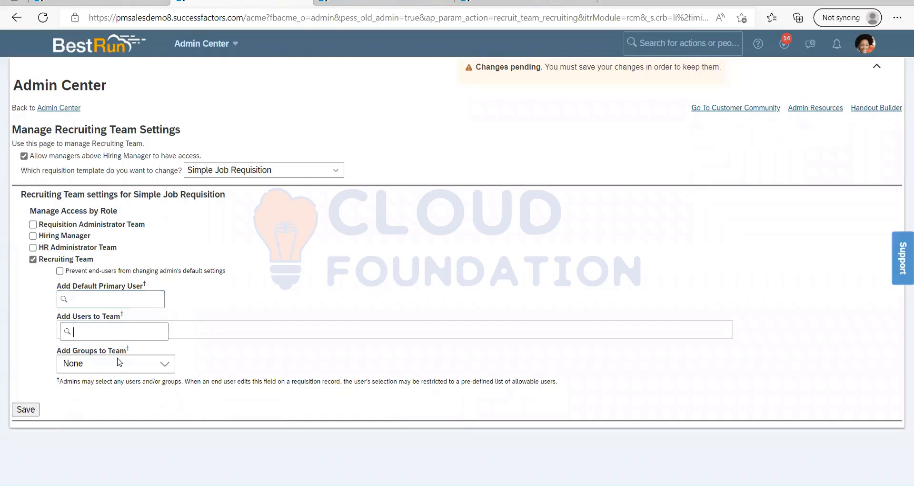
{"action": "left_click", "coordinate": [119, 364]}
{"action": "left_click", "coordinate": [214, 361]}
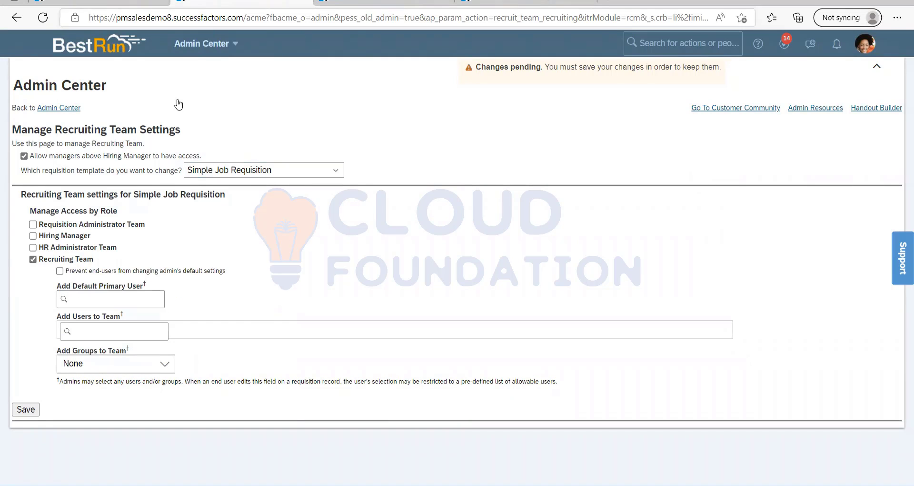
- Return to the job requisition showing job code 7000012 and locate its Recruiting Team section
{"action": "left_click", "coordinate": [217, 170]}
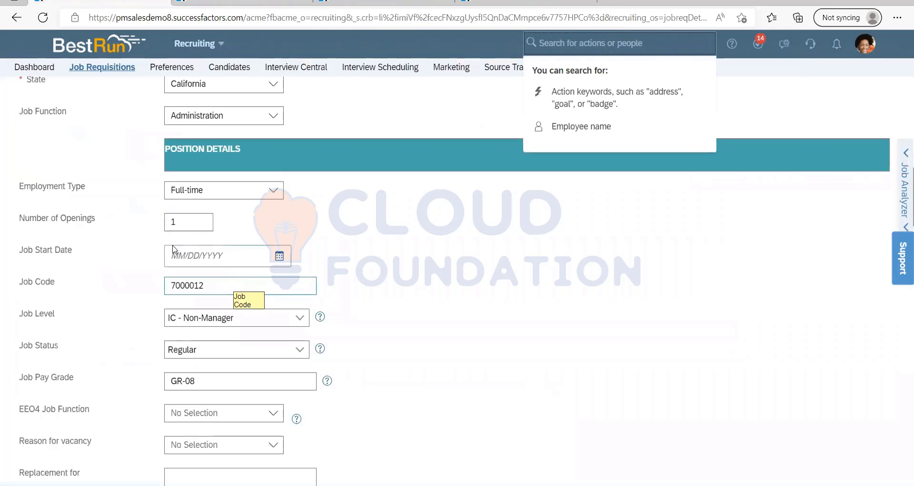
{"action": "scroll", "coordinate": [174, 249], "scroll_direction": "down", "scroll_amount": 15}
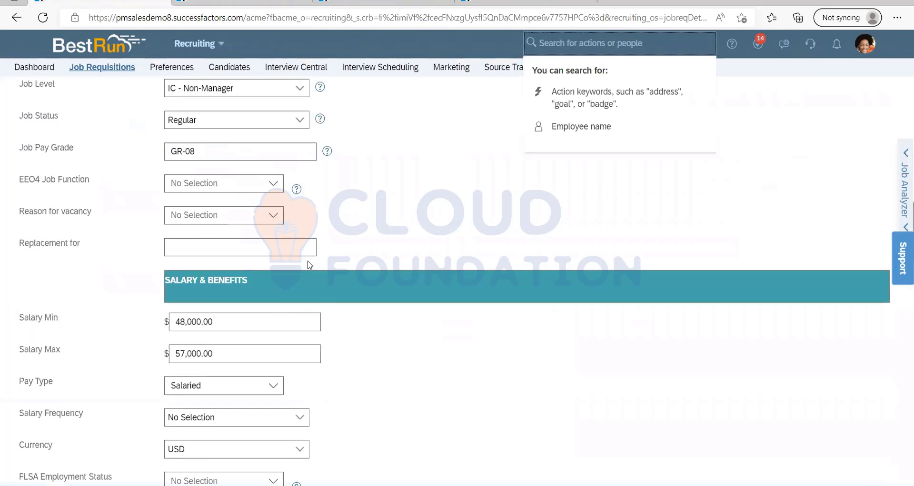
{"action": "scroll", "coordinate": [85, 353], "scroll_direction": "down", "scroll_amount": 15}
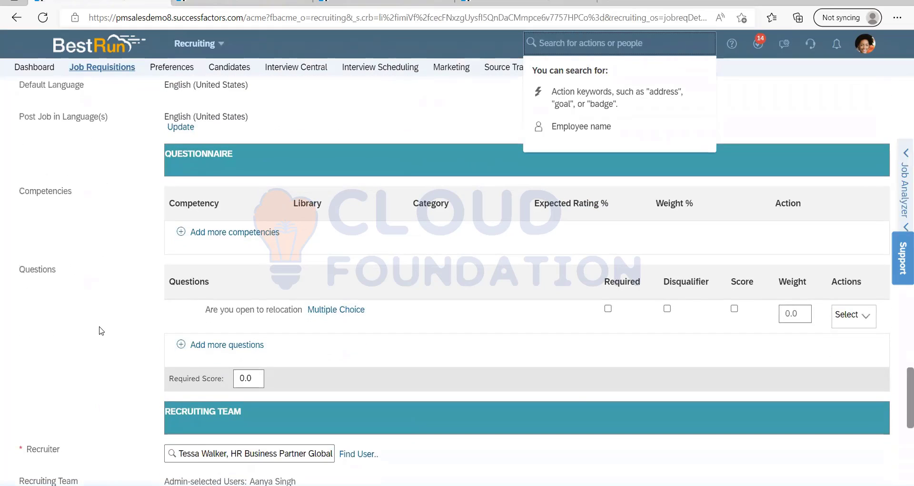
- Remove the admin-selected user from the requisition's Recruiting Team field
{"action": "scroll", "coordinate": [102, 331], "scroll_direction": "down", "scroll_amount": 5}
{"action": "left_click", "coordinate": [100, 328]}
{"action": "left_click_drag", "start_coordinate": [78, 174], "coordinate": [50, 175]}
{"action": "left_click", "coordinate": [280, 178]}
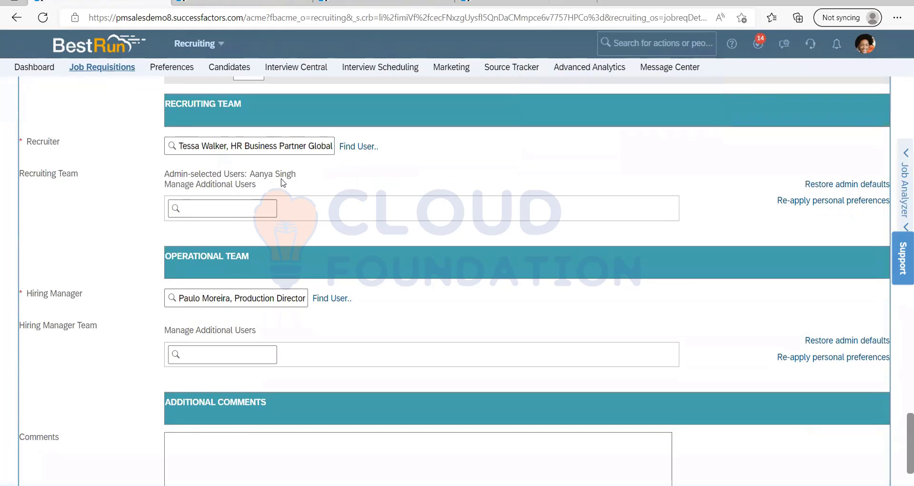
{"action": "left_click_drag", "start_coordinate": [267, 185], "coordinate": [164, 172]}
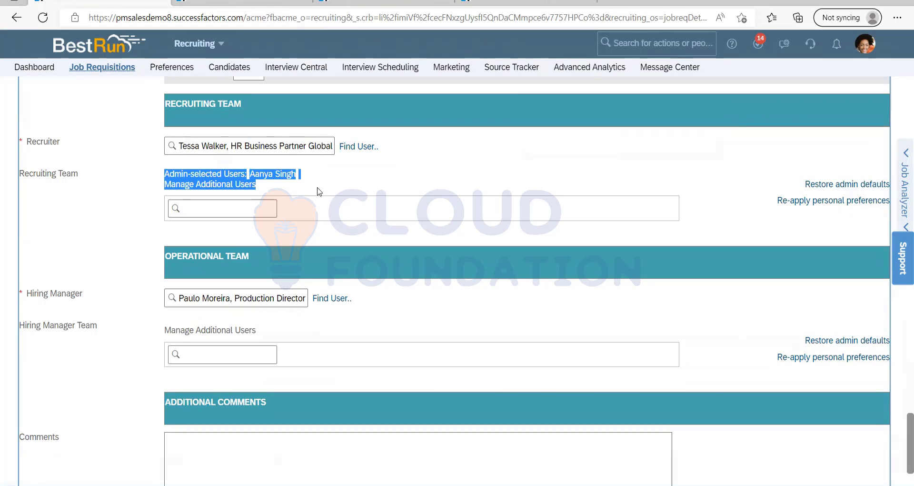
{"action": "left_click", "coordinate": [322, 179]}
{"action": "left_click", "coordinate": [270, 175]}
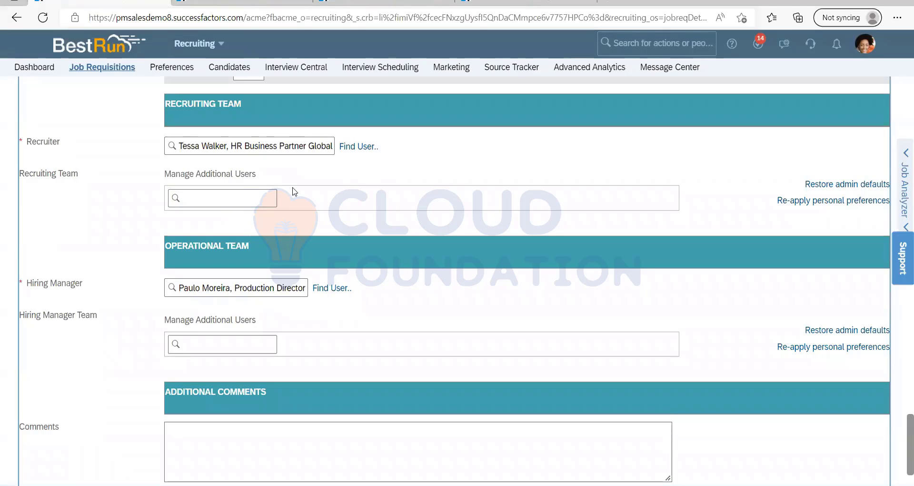
- Search the Recruiting Team's additional users for "ac", replacing the search with "c"
{"action": "left_click", "coordinate": [240, 194]}
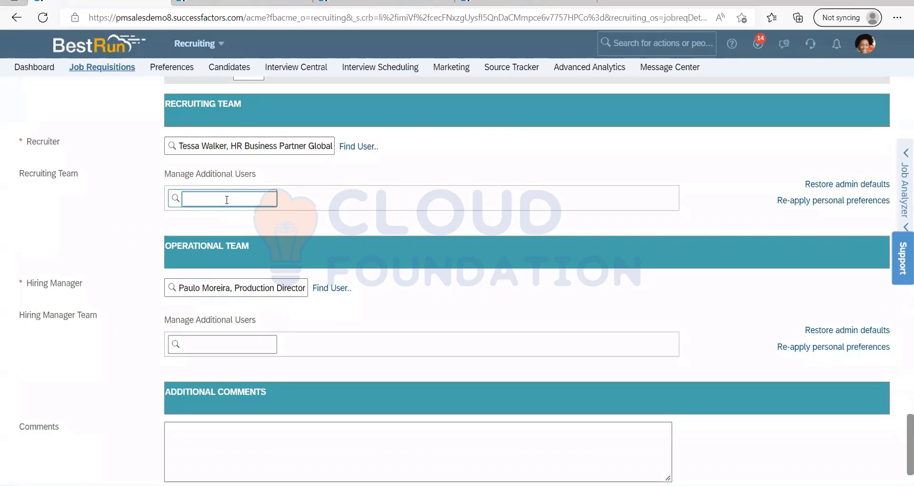
{"action": "type", "text": "ac"}
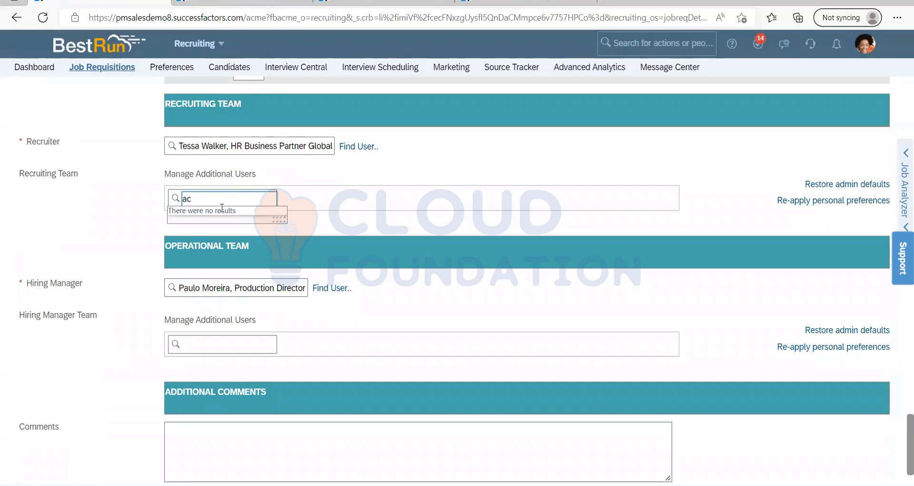
{"action": "key", "text": "BackSpace"}
{"action": "key", "text": "BackSpace"}
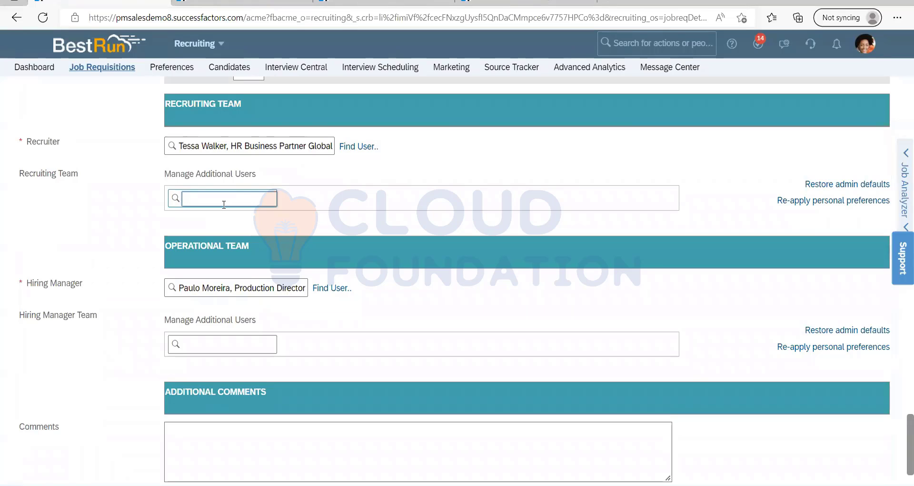
{"action": "type", "text": "c"}
- Review the Recruiting Team role's settings for the Simple Job Requisition template and return to the job requisition
{"action": "left_click", "coordinate": [262, 5]}
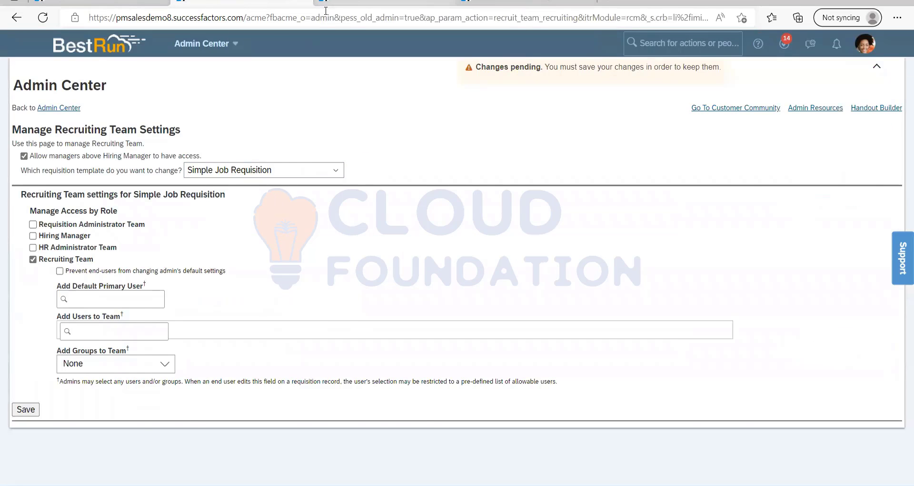
{"action": "left_click", "coordinate": [326, 4]}
{"action": "left_click", "coordinate": [262, 4]}
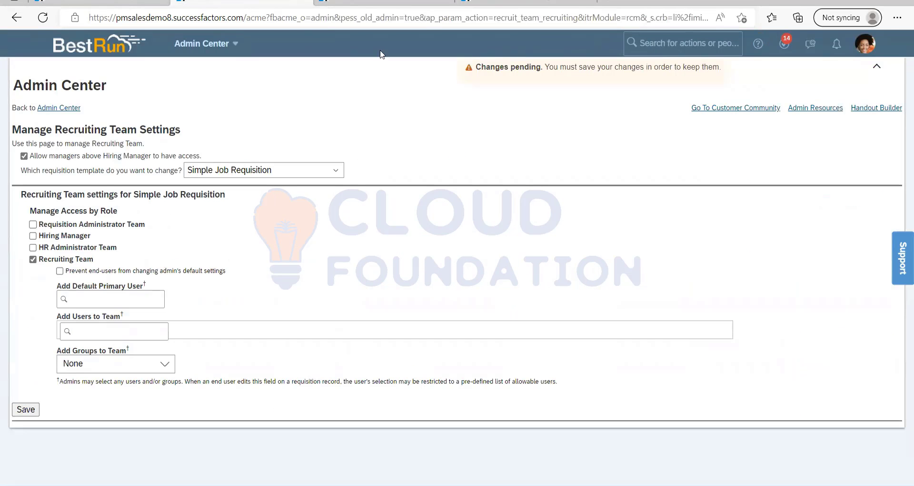
{"action": "left_click", "coordinate": [95, 5]}
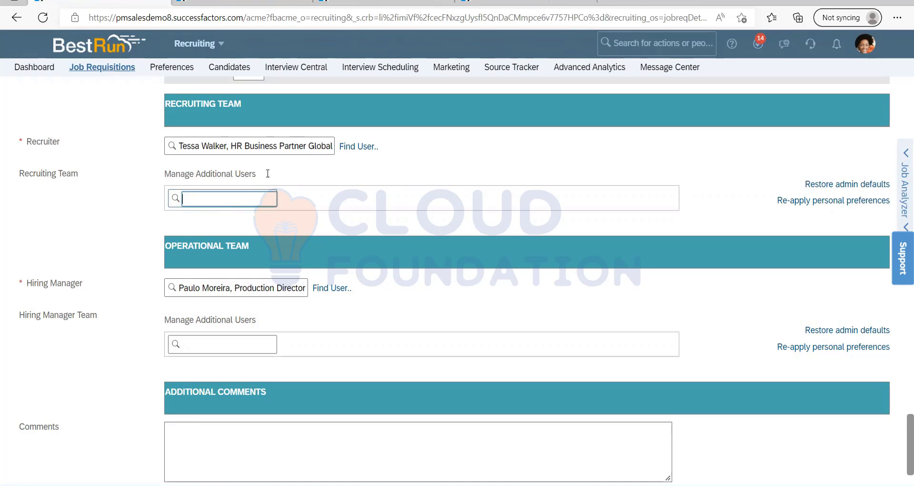
- Examine the Recruiting Team's Manage Additional Users field, leaving it empty
{"action": "left_click_drag", "start_coordinate": [266, 172], "coordinate": [142, 174]}
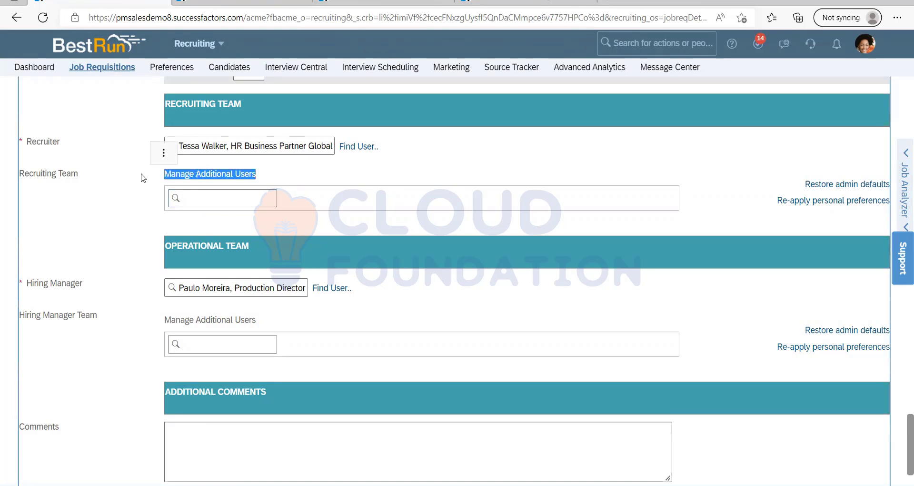
{"action": "left_click", "coordinate": [270, 178]}
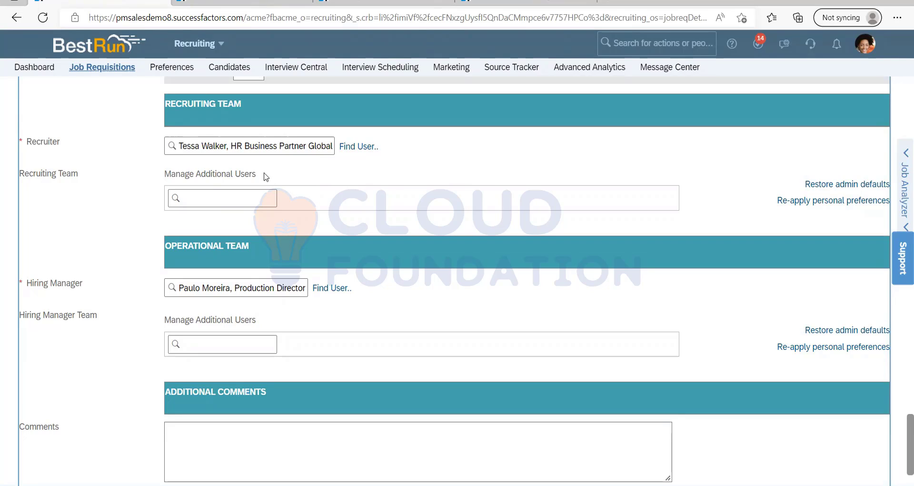
{"action": "left_click", "coordinate": [233, 198]}
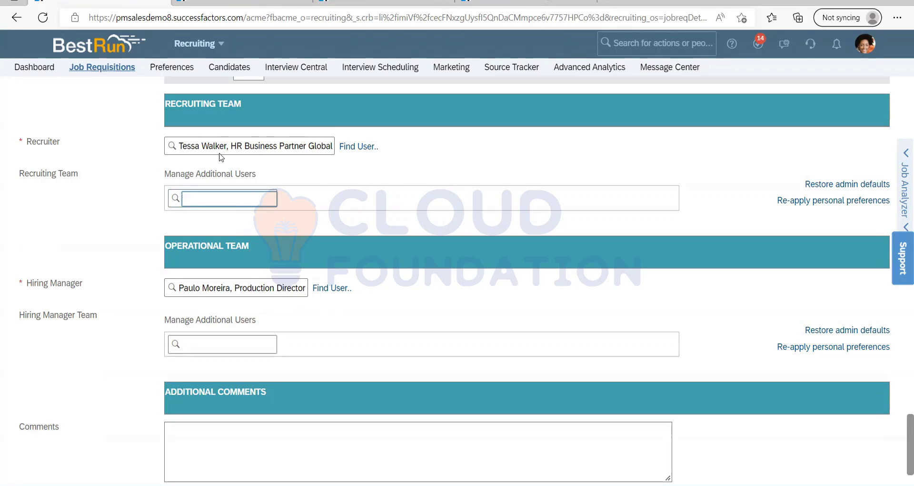
{"action": "left_click", "coordinate": [343, 166]}
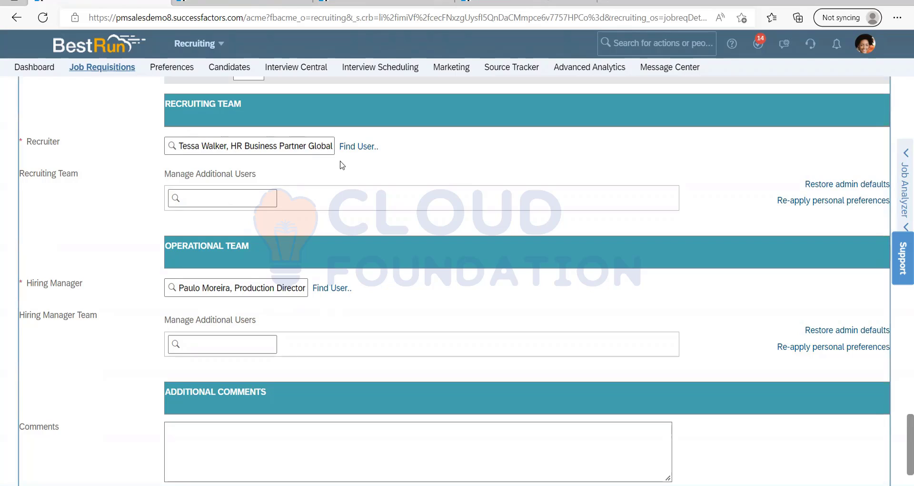
{"action": "left_click", "coordinate": [250, 200]}
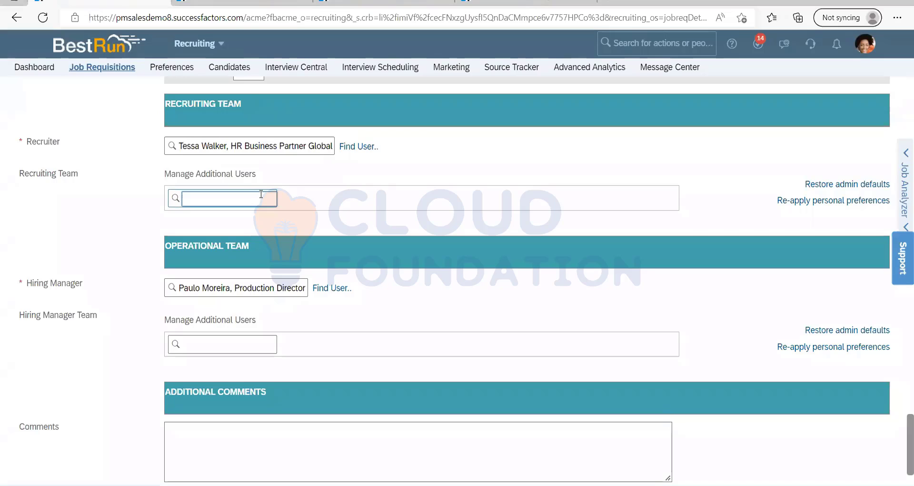
{"action": "left_click", "coordinate": [328, 179]}
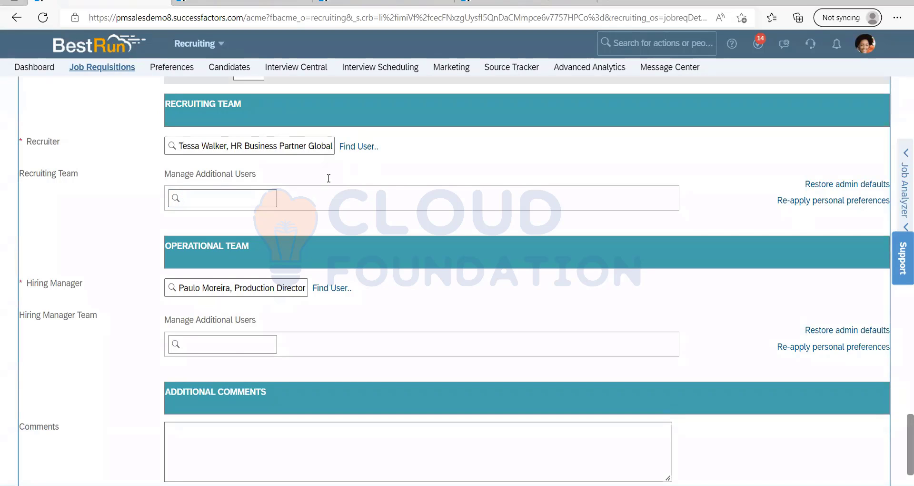
{"action": "left_click", "coordinate": [263, 198]}
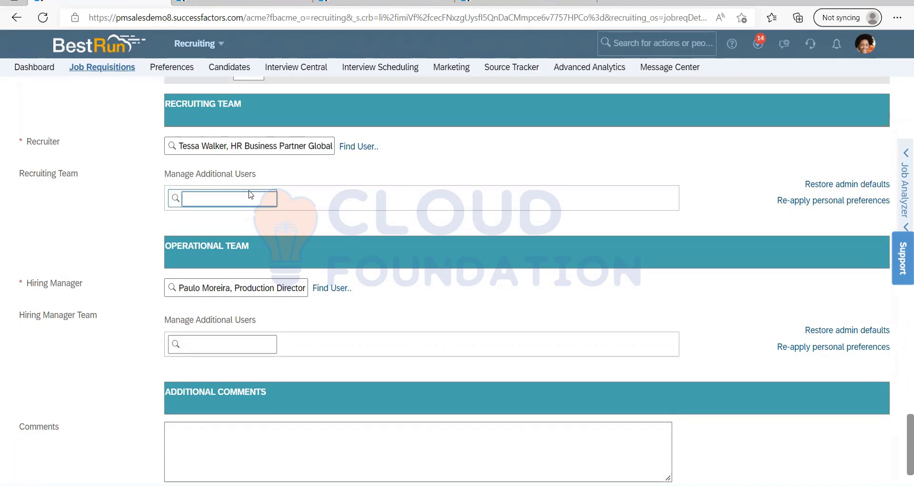
{"action": "left_click", "coordinate": [267, 178]}
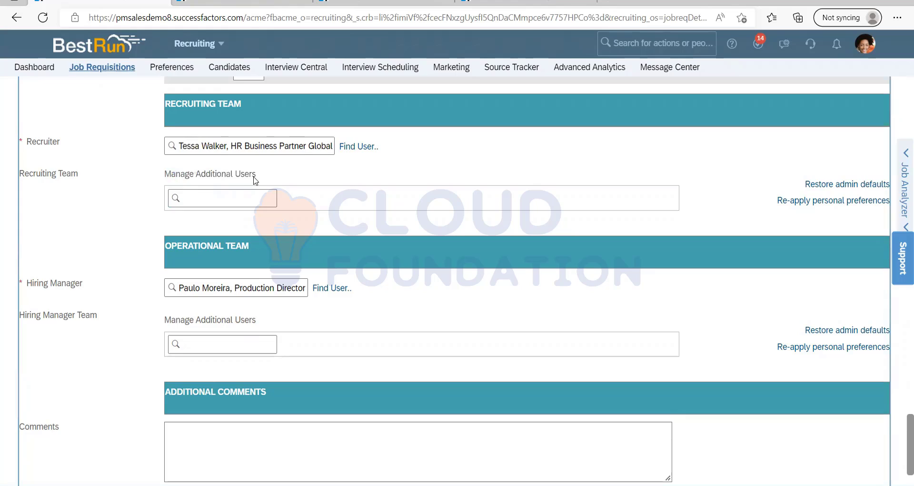
{"action": "left_click_drag", "start_coordinate": [256, 180], "coordinate": [163, 175]}
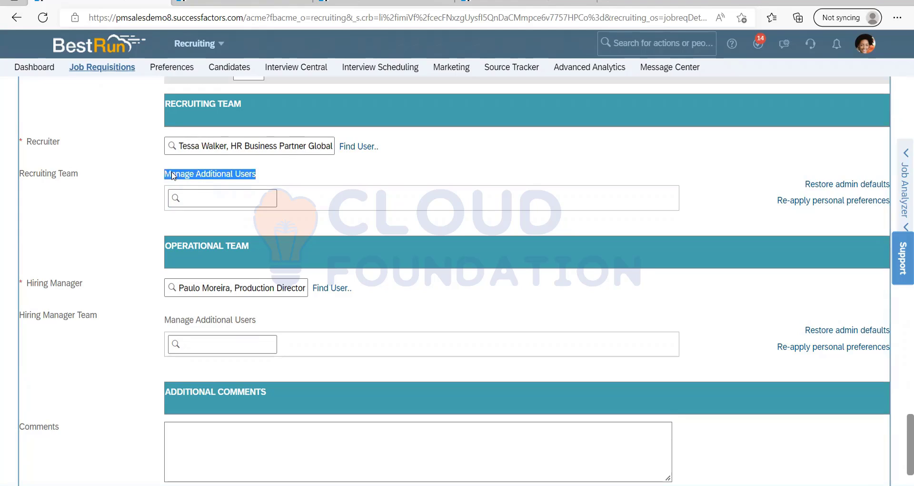
{"action": "left_click", "coordinate": [264, 180]}
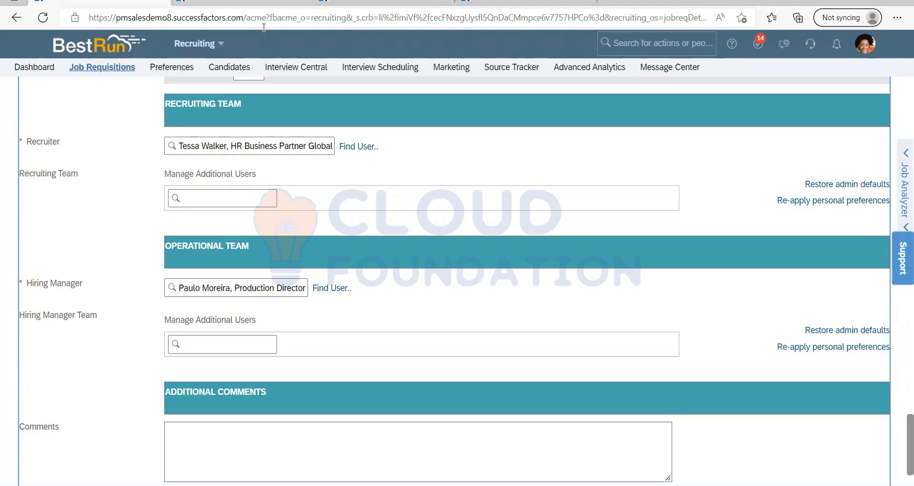
{"action": "left_click_drag", "start_coordinate": [264, 177], "coordinate": [163, 175]}
{"action": "left_click", "coordinate": [238, 197]}
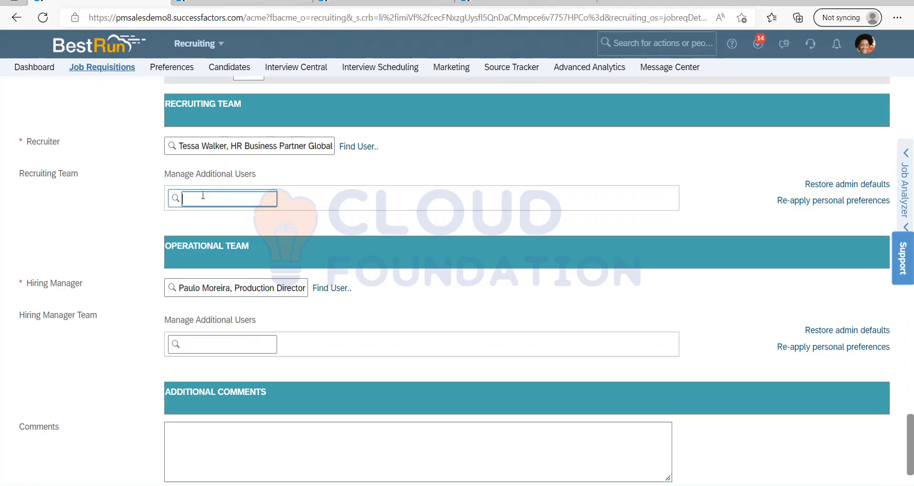
{"action": "left_click", "coordinate": [294, 181]}
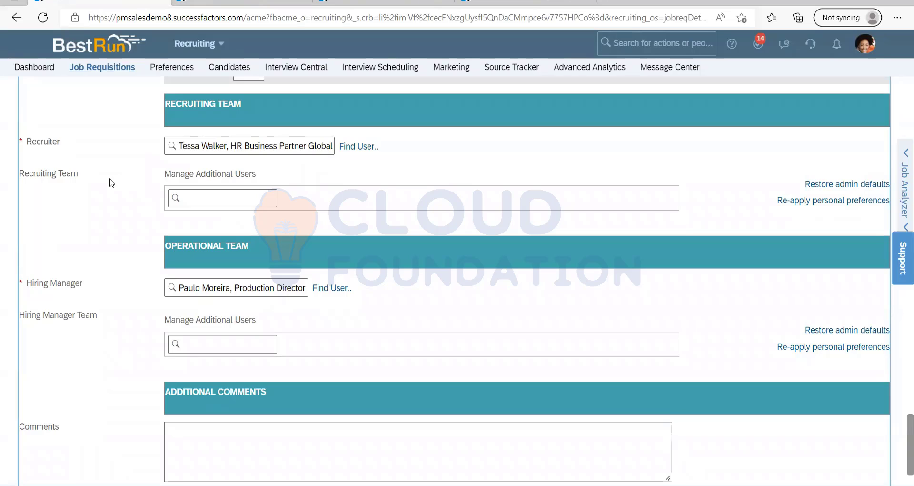
- Examine how the Recruiter and Recruiting Team fields are paired in the requisition's Recruiting Team section
{"action": "left_click_drag", "start_coordinate": [78, 174], "coordinate": [32, 142]}
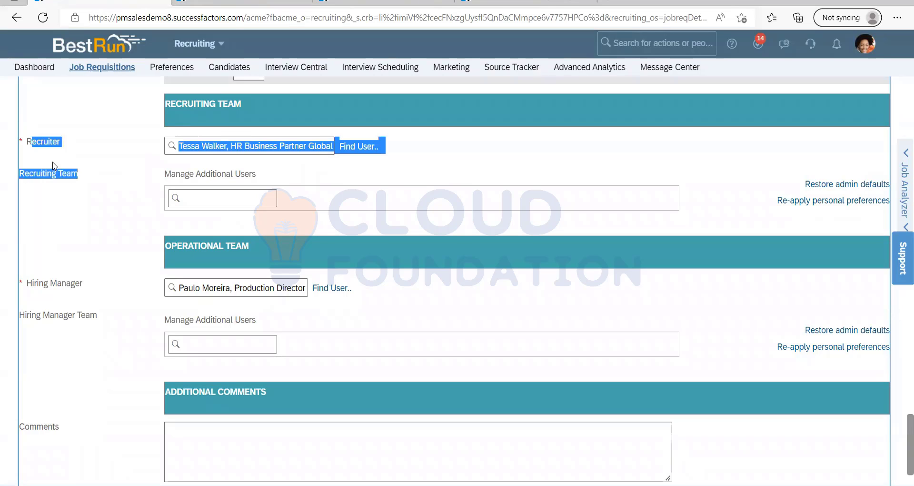
{"action": "left_click", "coordinate": [95, 196]}
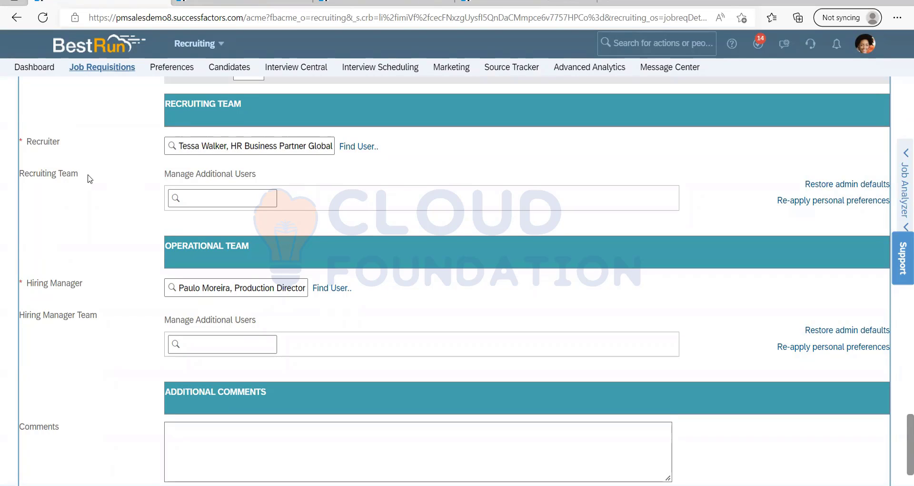
{"action": "left_click_drag", "start_coordinate": [26, 142], "coordinate": [88, 176]}
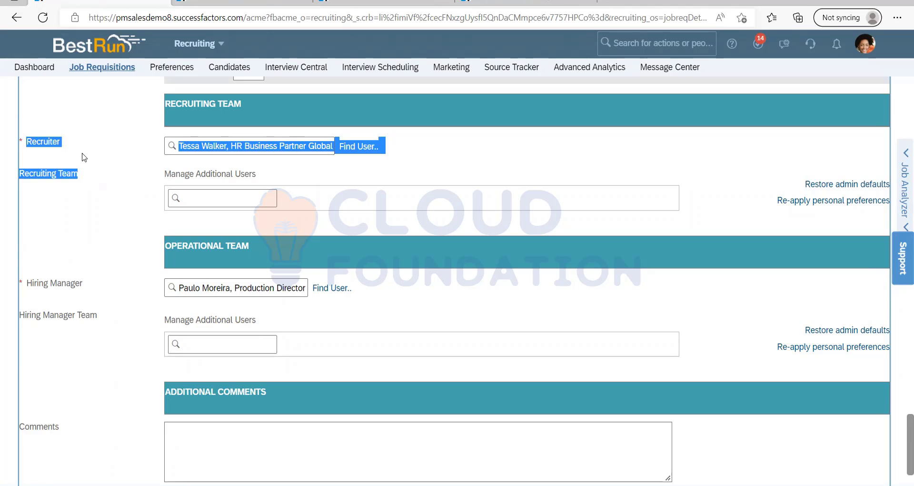
{"action": "left_click", "coordinate": [74, 153]}
{"action": "left_click_drag", "start_coordinate": [74, 153], "coordinate": [27, 143]}
{"action": "left_click", "coordinate": [85, 165]}
{"action": "left_click_drag", "start_coordinate": [80, 176], "coordinate": [24, 136]}
{"action": "left_click", "coordinate": [314, 174]}
{"action": "left_click_drag", "start_coordinate": [78, 175], "coordinate": [29, 157]}
{"action": "left_click", "coordinate": [414, 169]}
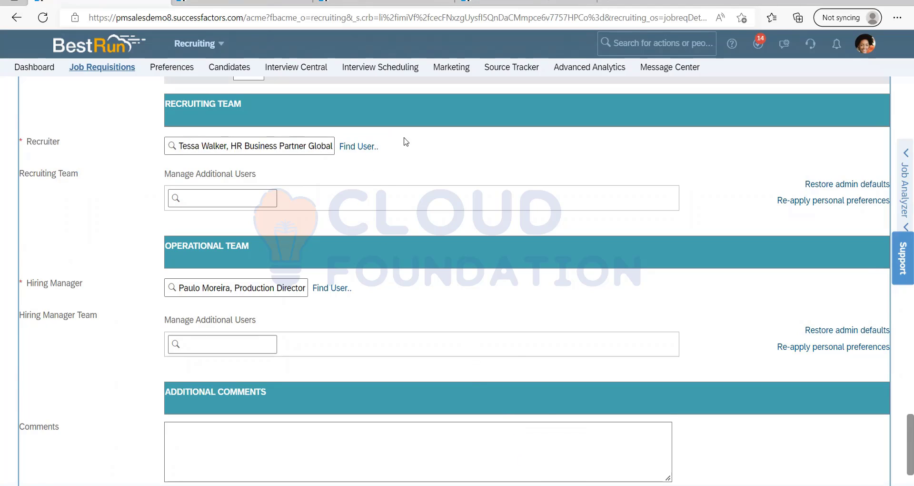
- Search the actions for "route map" and open Manage Route maps
{"action": "scroll", "coordinate": [381, 157], "scroll_direction": "down", "scroll_amount": 2}
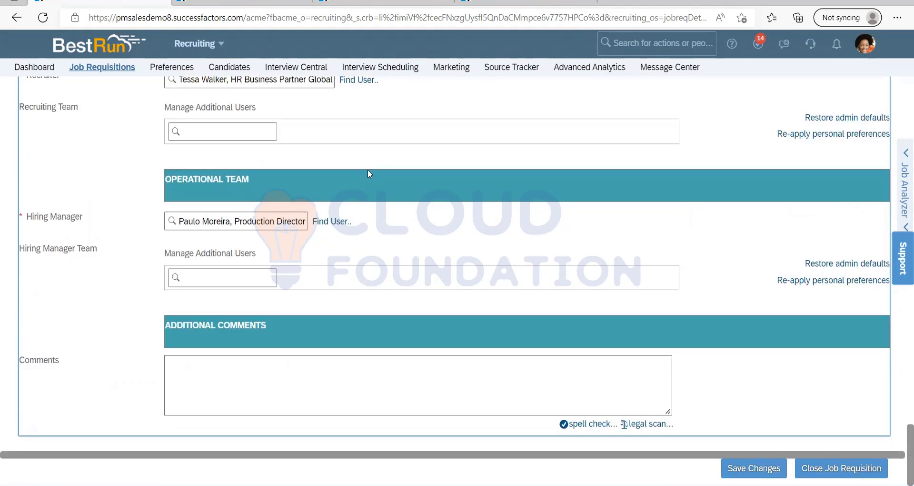
{"action": "scroll", "coordinate": [370, 172], "scroll_direction": "up", "scroll_amount": 8}
{"action": "scroll", "coordinate": [383, 199], "scroll_direction": "up", "scroll_amount": 15}
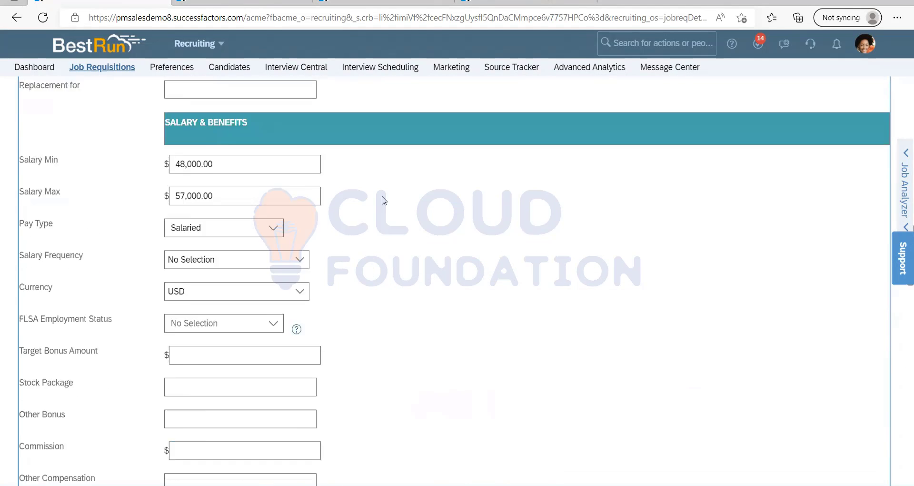
{"action": "scroll", "coordinate": [384, 201], "scroll_direction": "up", "scroll_amount": 7}
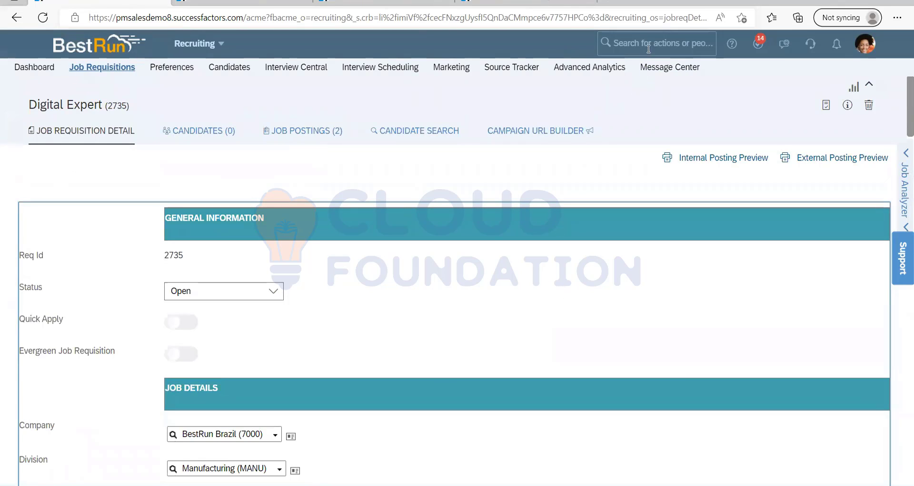
{"action": "left_click", "coordinate": [652, 42]}
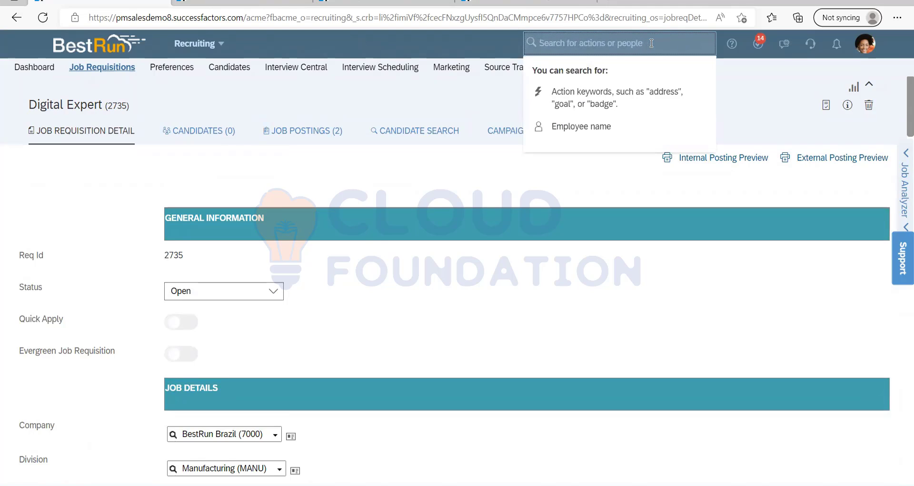
{"action": "type", "text": "r"}
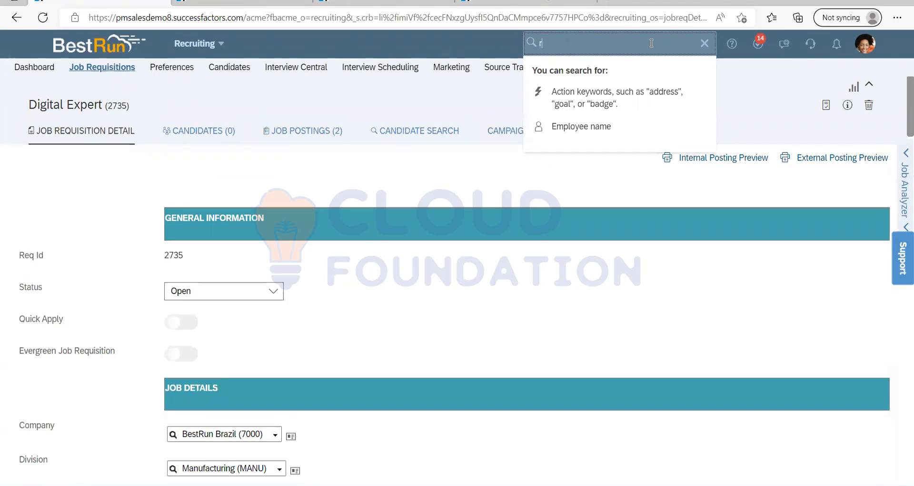
{"action": "type", "text": "oute map"}
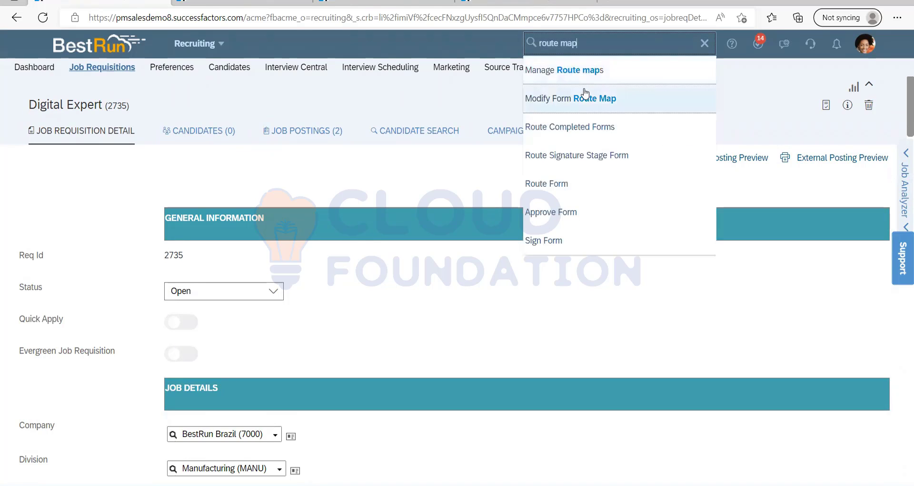
{"action": "left_click", "coordinate": [580, 78]}
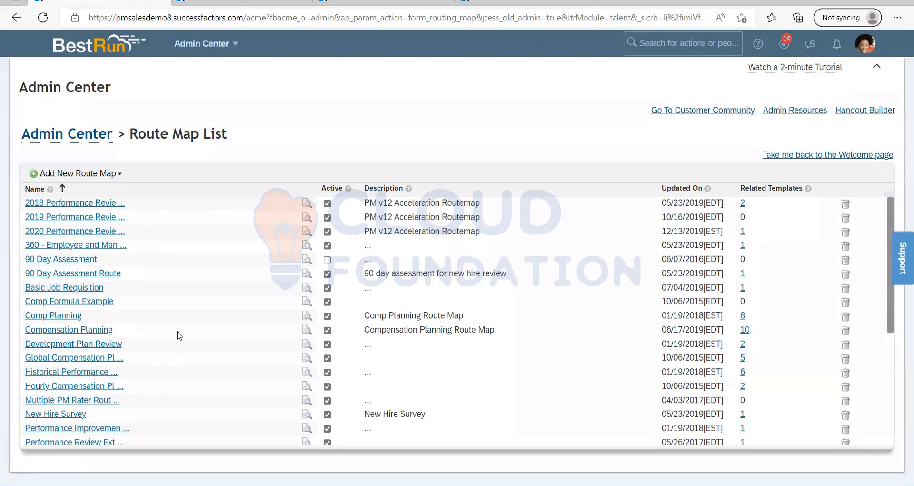
- Start a new route map with the Build Your Own option and bring its workflow stages into view
{"action": "scroll", "coordinate": [179, 336], "scroll_direction": "down", "scroll_amount": 3}
{"action": "scroll", "coordinate": [154, 256], "scroll_direction": "up", "scroll_amount": 3}
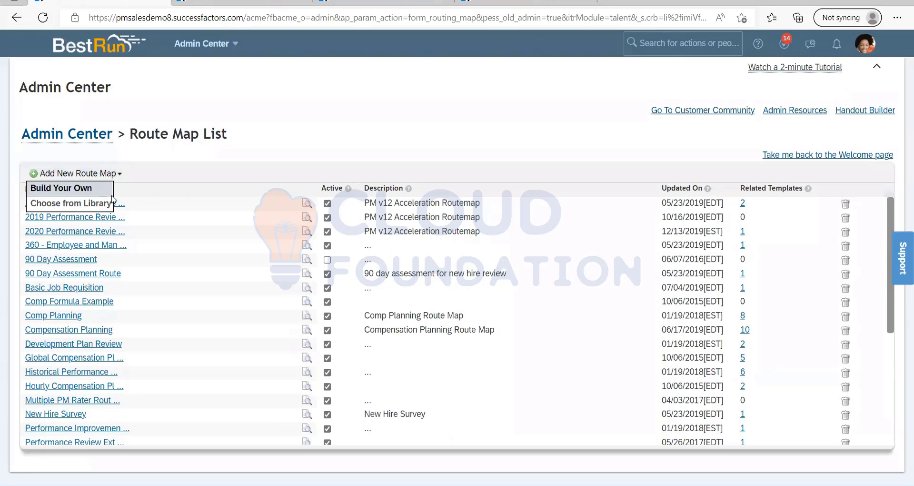
{"action": "left_click", "coordinate": [47, 188]}
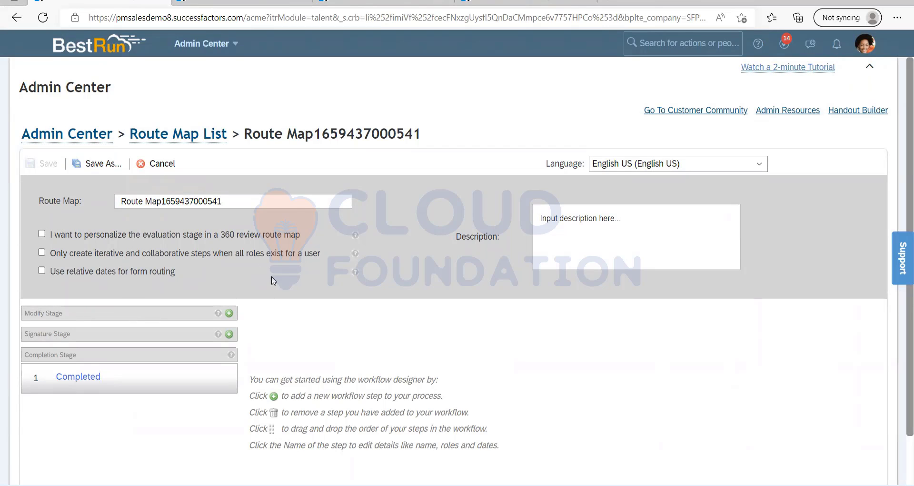
{"action": "scroll", "coordinate": [210, 289], "scroll_direction": "down", "scroll_amount": 1}
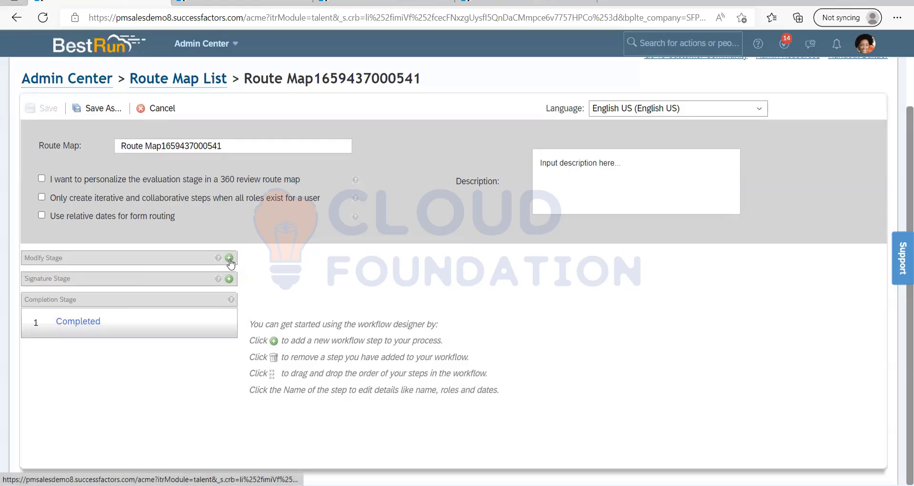
- Add a new step named Initiator to the route map's Modify Stage
{"action": "left_click", "coordinate": [228, 257]}
{"action": "left_click", "coordinate": [442, 277]}
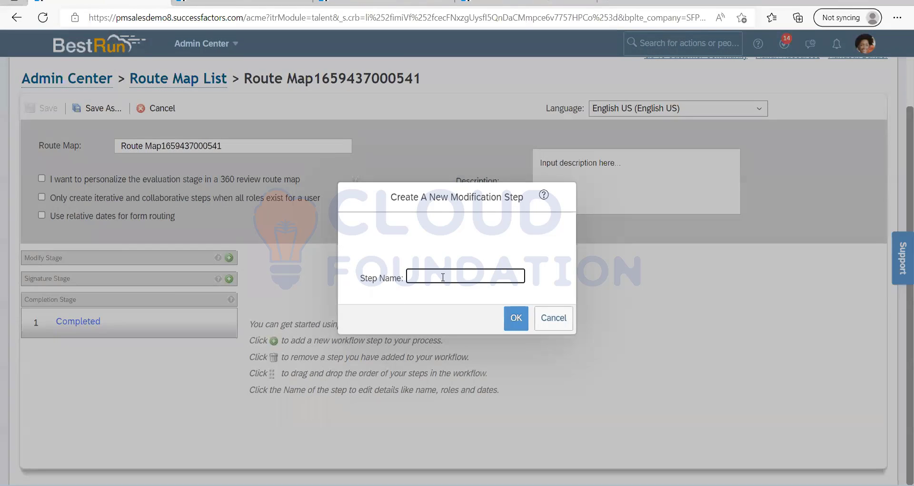
{"action": "type", "text": "CReaw"}
{"action": "left_click", "coordinate": [517, 318]}
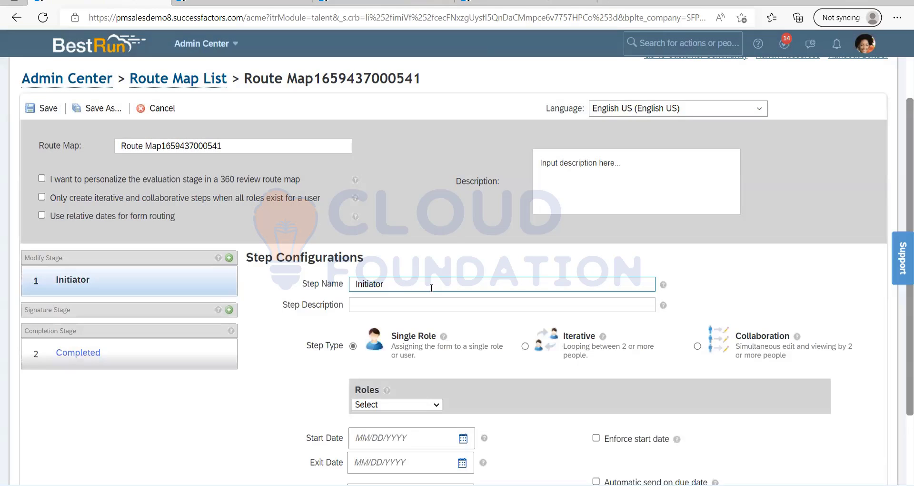
- Examine the Initiator step's name, description, and Iterative and Collaboration step types, leaving the type on Single Role
{"action": "scroll", "coordinate": [431, 287], "scroll_direction": "down", "scroll_amount": 2}
{"action": "left_click_drag", "start_coordinate": [398, 188], "coordinate": [332, 191]}
{"action": "left_click", "coordinate": [394, 213]}
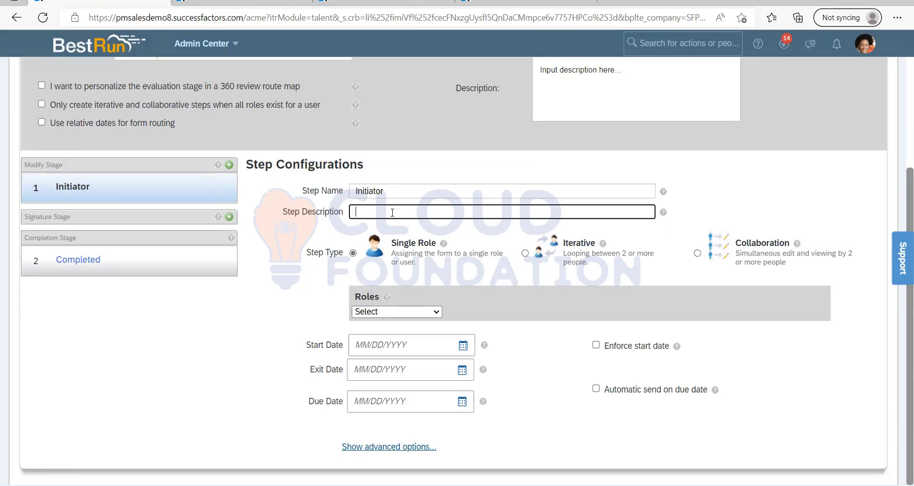
{"action": "left_click", "coordinate": [704, 203]}
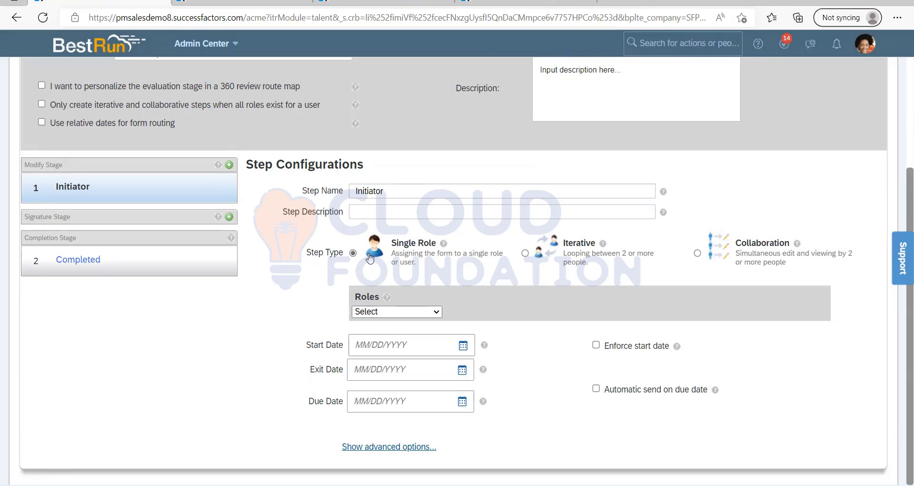
{"action": "left_click", "coordinate": [526, 253]}
{"action": "left_click", "coordinate": [717, 249]}
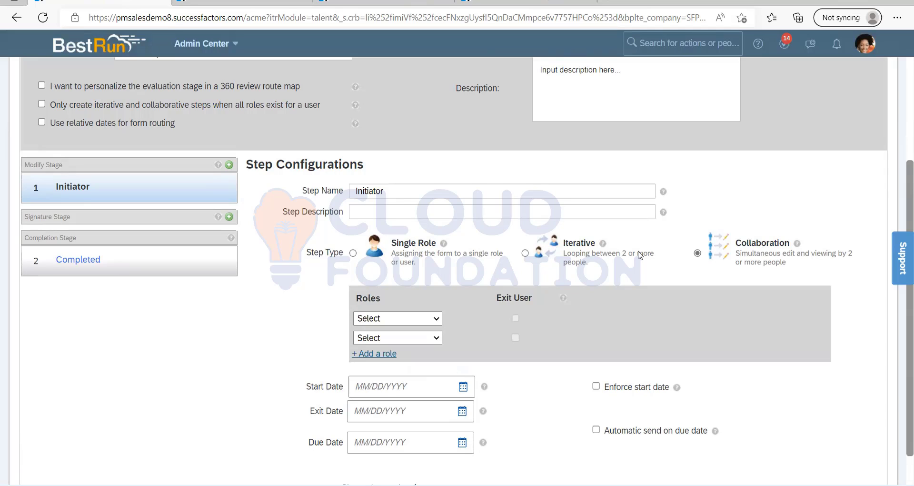
{"action": "left_click", "coordinate": [353, 253]}
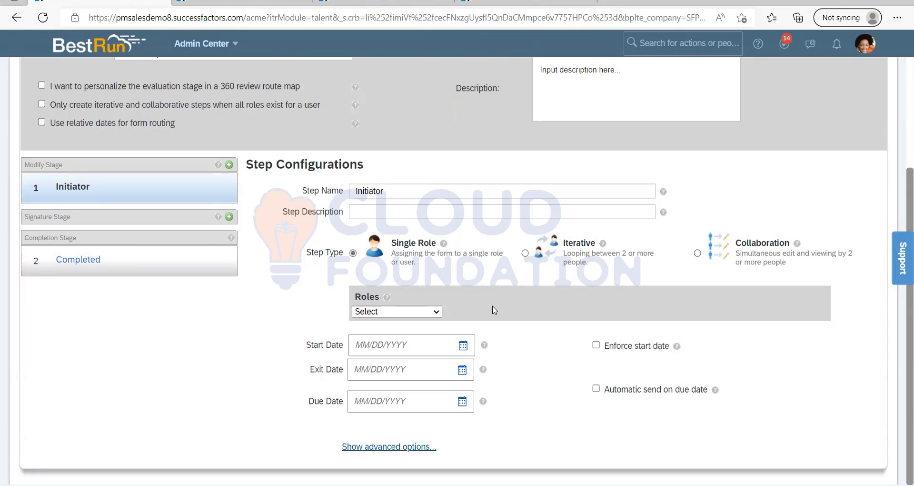
- Review the Initiator step's available roles and open the Recruiting module in the second browser tab
{"action": "left_click", "coordinate": [382, 312]}
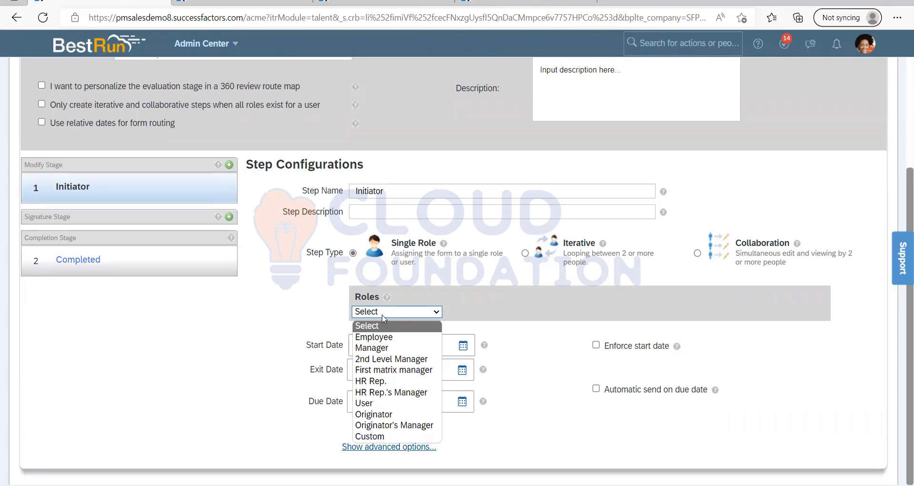
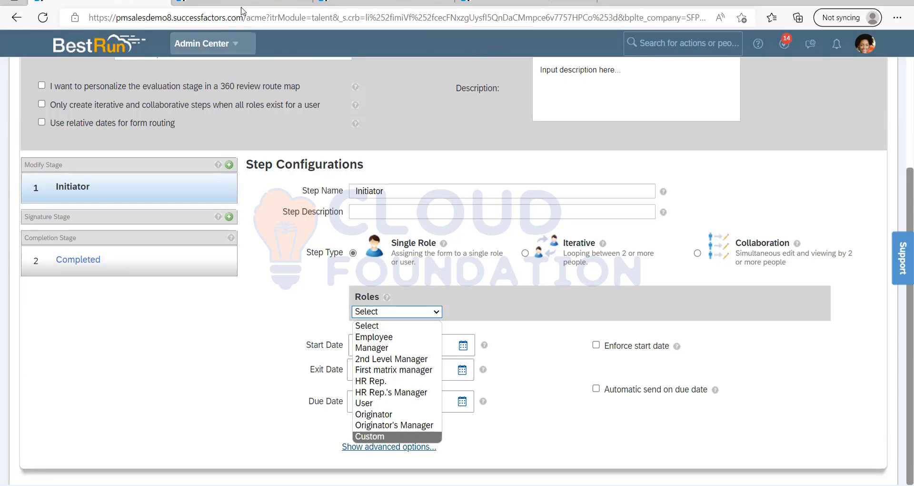
{"action": "left_click", "coordinate": [277, 2]}
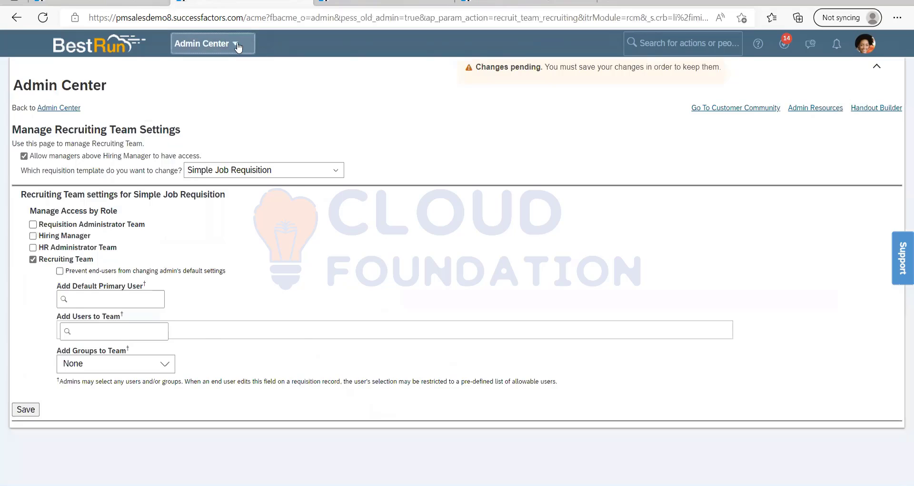
{"action": "left_click", "coordinate": [237, 46]}
{"action": "left_click", "coordinate": [220, 209]}
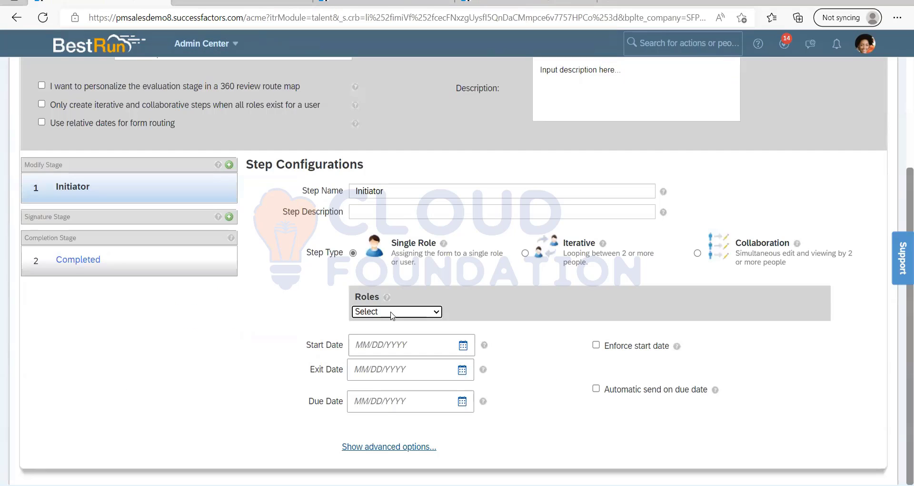
- Assign the Initiator step a Custom role, trying the value G before replacing it with the code for Originator
{"action": "left_click", "coordinate": [381, 437]}
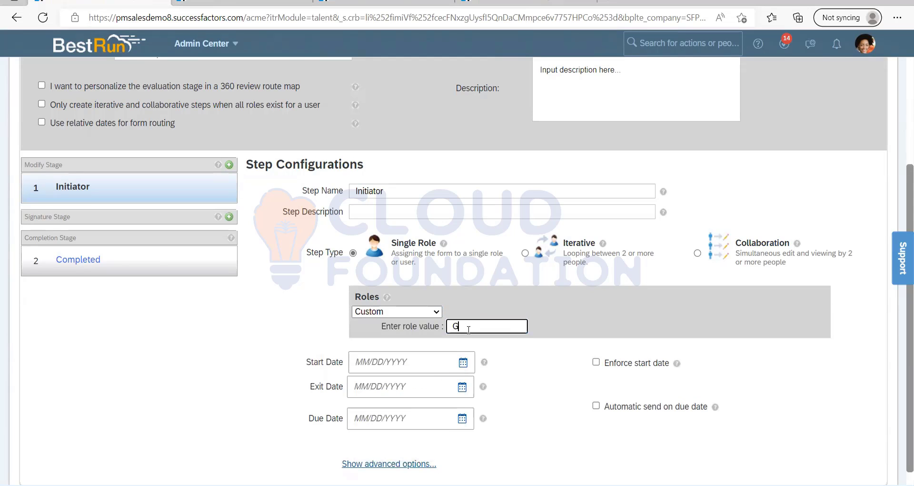
{"action": "left_click", "coordinate": [532, 362]}
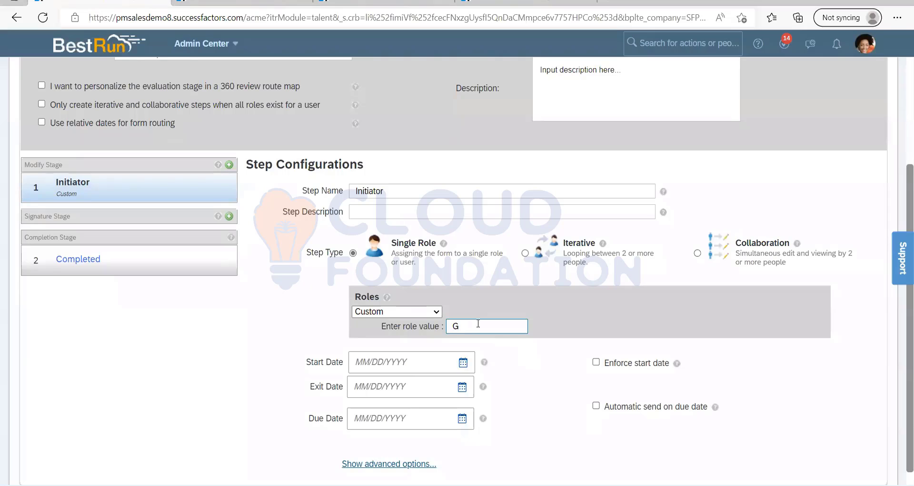
{"action": "left_click_drag", "start_coordinate": [478, 324], "coordinate": [444, 326]}
{"action": "left_click", "coordinate": [504, 330]}
{"action": "left_click", "coordinate": [543, 370]}
{"action": "left_click_drag", "start_coordinate": [476, 328], "coordinate": [385, 329]}
{"action": "left_click", "coordinate": [533, 357]}
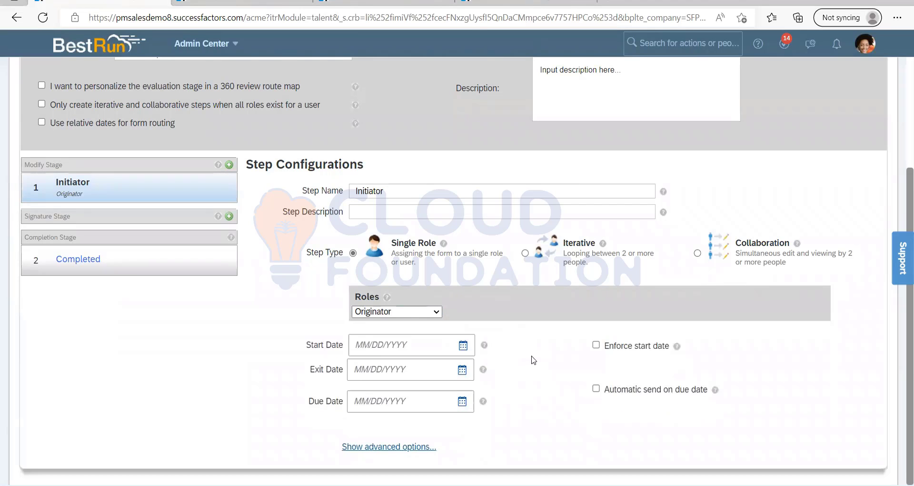
- Review the Initiator step's role options and enter the Custom role value O
{"action": "left_click", "coordinate": [436, 312]}
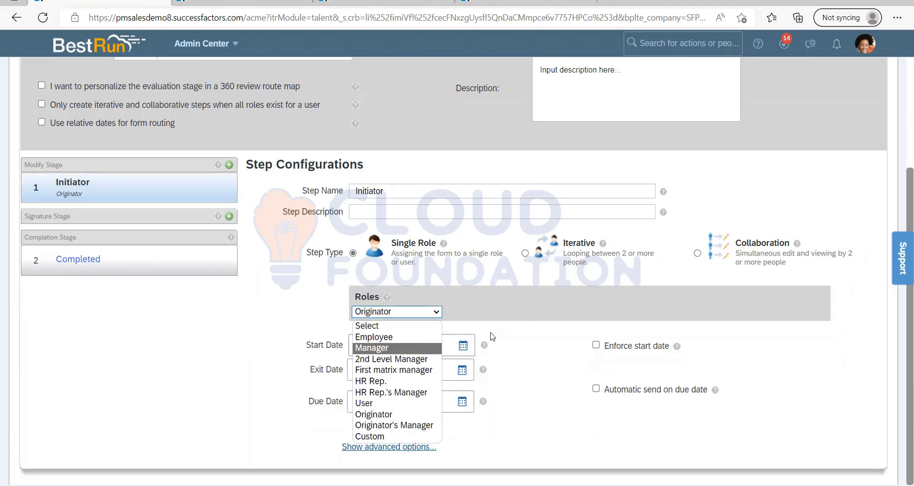
{"action": "left_click", "coordinate": [523, 323]}
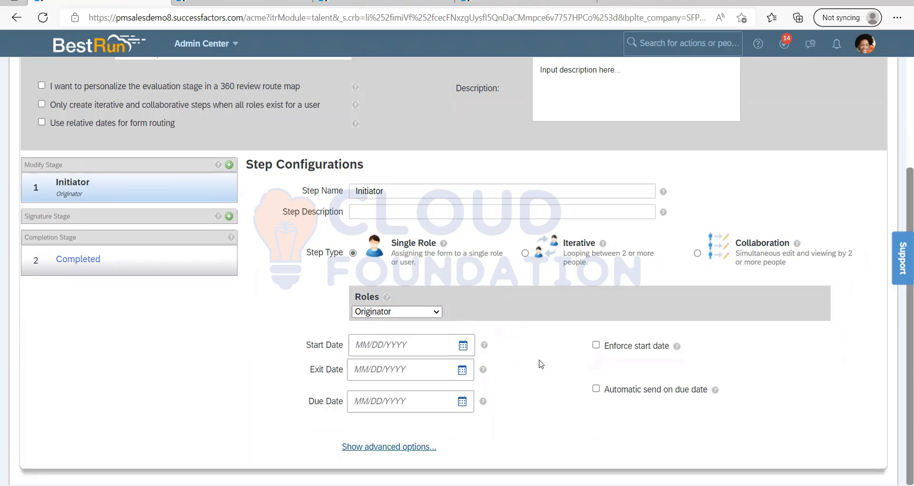
{"action": "left_click", "coordinate": [425, 314]}
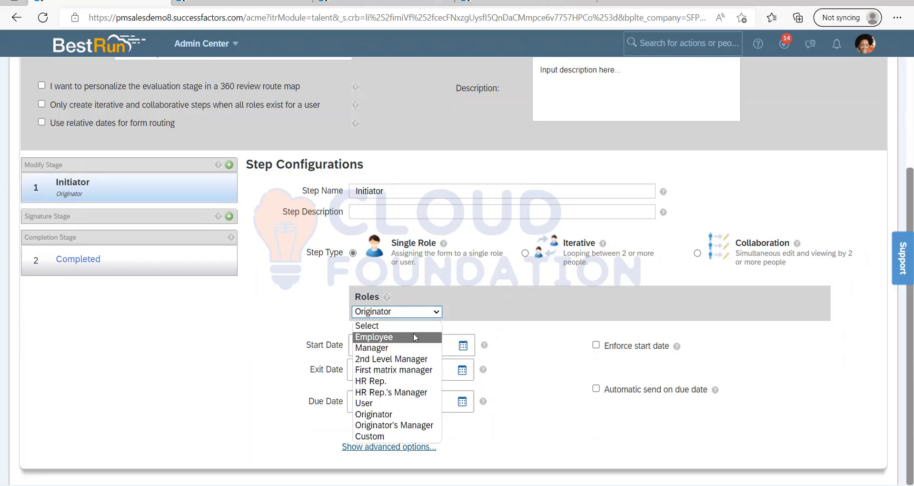
{"action": "left_click", "coordinate": [377, 436]}
{"action": "type", "text": "O"}
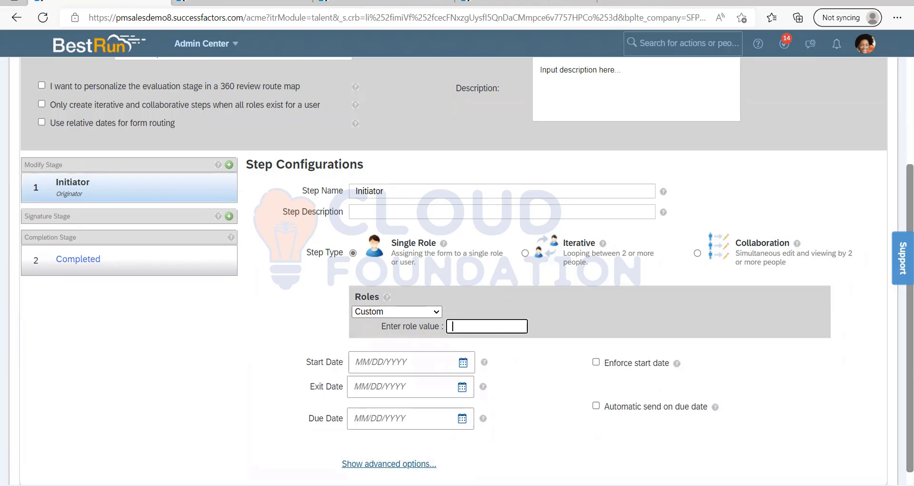
- Switch to the Adobe Acrobat guide, examine the recruiting operator code table on page 84, and return to the route map
{"action": "key", "text": "alt+Tab"}
{"action": "scroll", "coordinate": [391, 296], "scroll_direction": "down", "scroll_amount": 3}
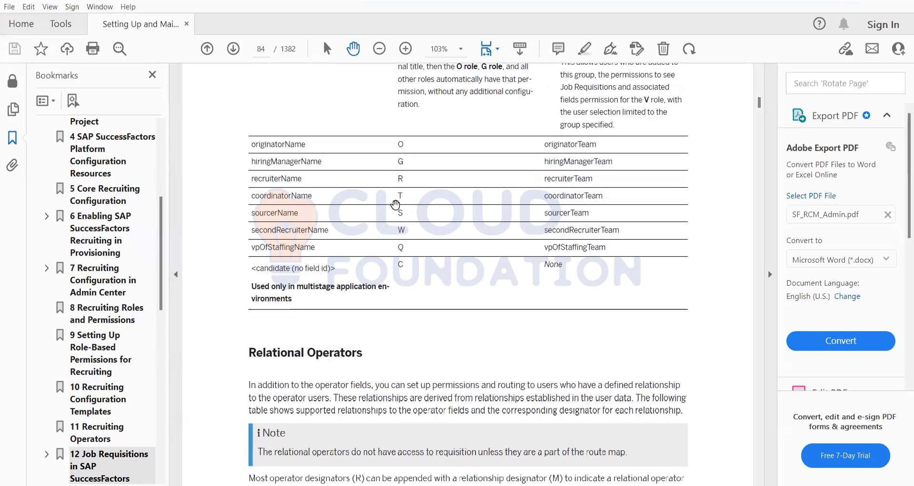
{"action": "left_click_drag", "start_coordinate": [398, 144], "coordinate": [409, 240]}
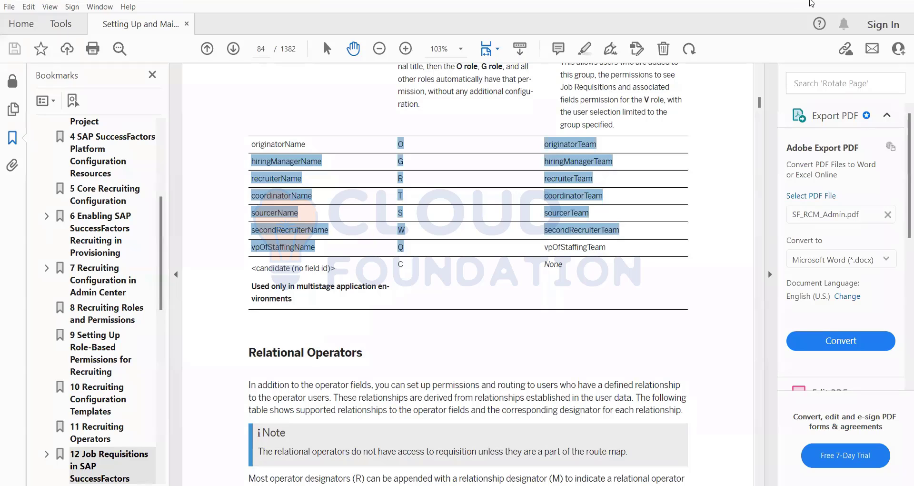
{"action": "key", "text": "alt+Tab"}
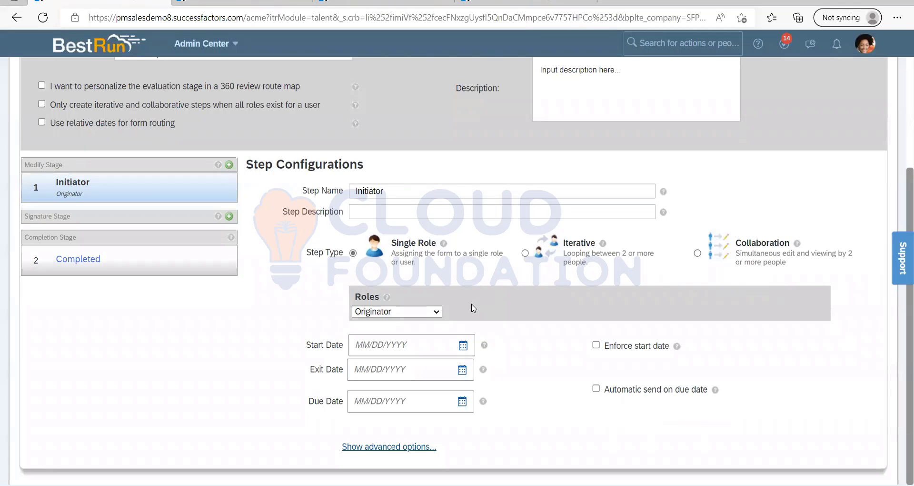
- Review the requisition actions in the Recruiting tab and open the Production Director job requisition
{"action": "left_click", "coordinate": [242, 4]}
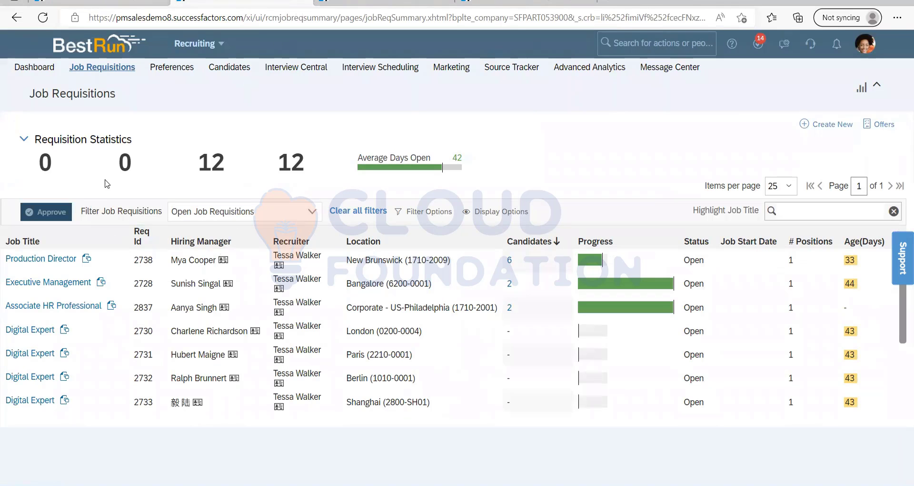
{"action": "left_click", "coordinate": [38, 267]}
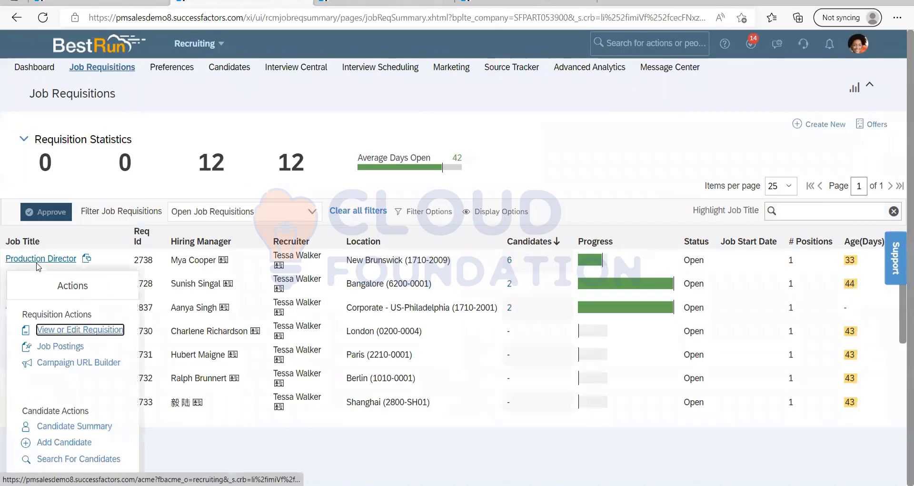
{"action": "left_click", "coordinate": [231, 116]}
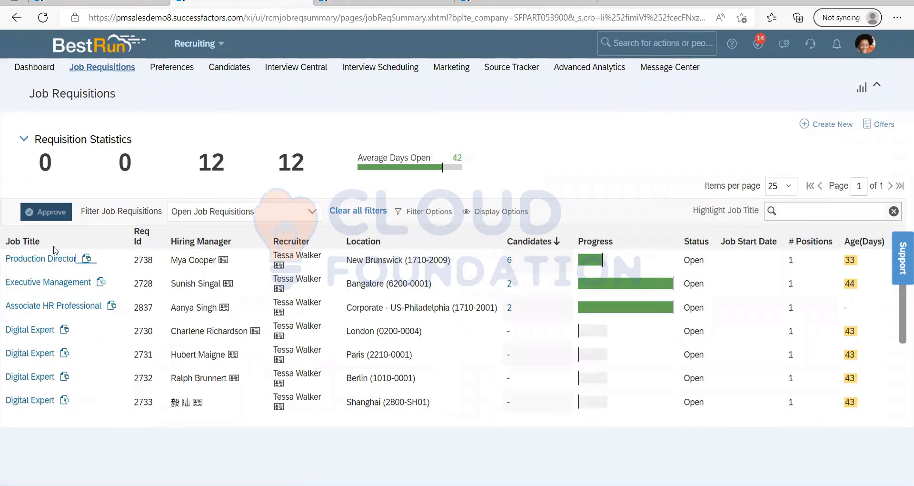
{"action": "left_click", "coordinate": [44, 260]}
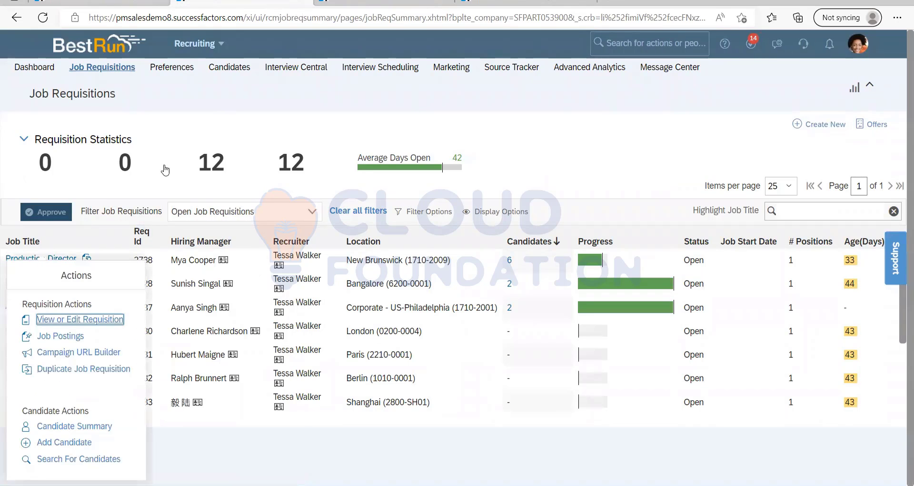
{"action": "left_click", "coordinate": [165, 170]}
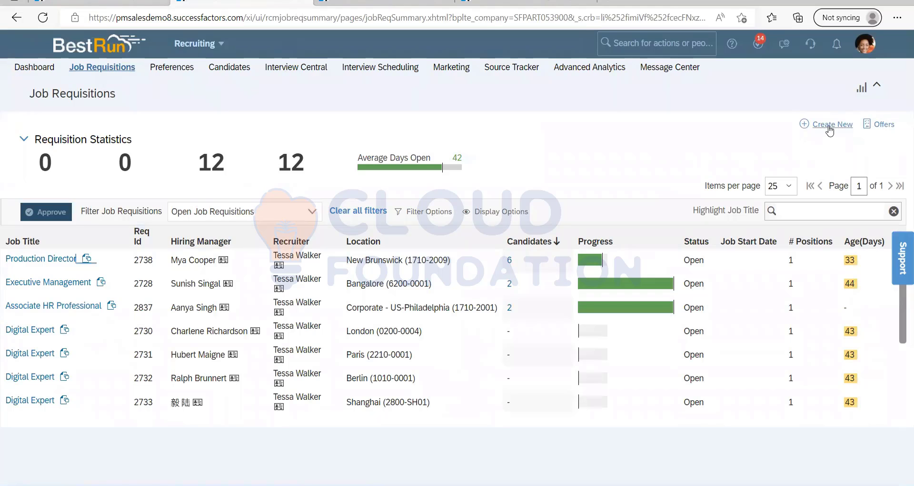
{"action": "left_click", "coordinate": [831, 125]}
{"action": "left_click", "coordinate": [59, 259]}
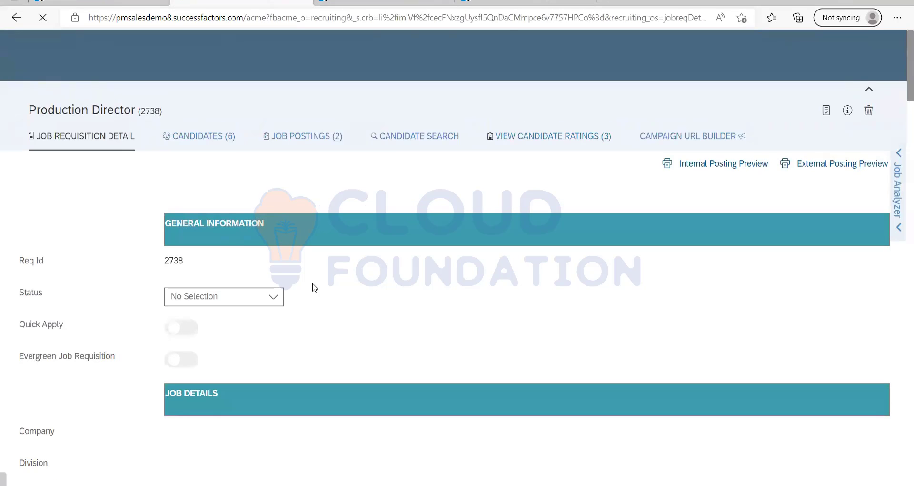
- Examine the Recruiter, Recruiting Team, Hiring Manager and Hiring Manager Team fields in the Production Director requisition
{"action": "scroll", "coordinate": [332, 296], "scroll_direction": "down", "scroll_amount": 15}
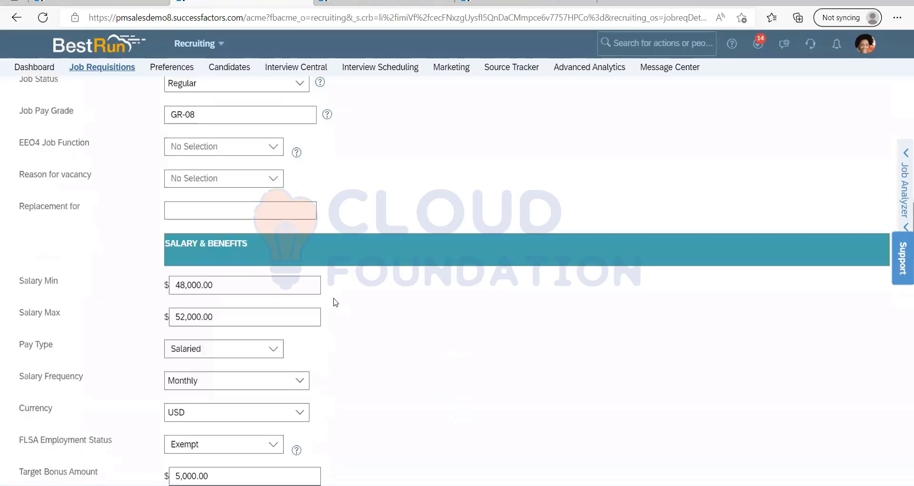
{"action": "scroll", "coordinate": [143, 306], "scroll_direction": "down", "scroll_amount": 15}
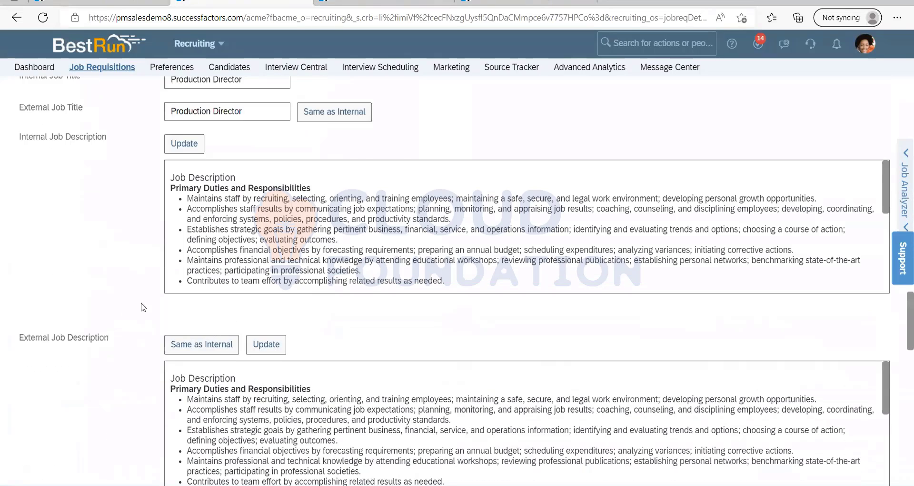
{"action": "scroll", "coordinate": [162, 347], "scroll_direction": "down", "scroll_amount": 10}
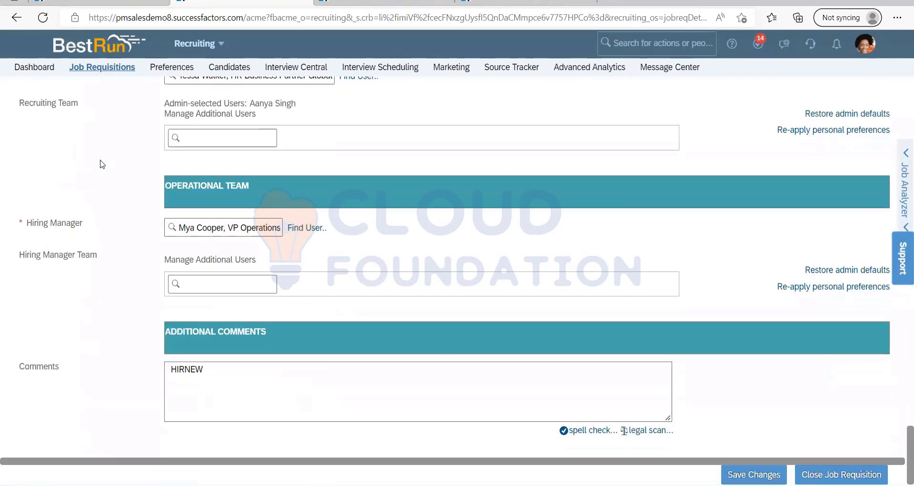
{"action": "scroll", "coordinate": [102, 165], "scroll_direction": "up", "scroll_amount": 2}
{"action": "scroll", "coordinate": [204, 345], "scroll_direction": "down", "scroll_amount": 2}
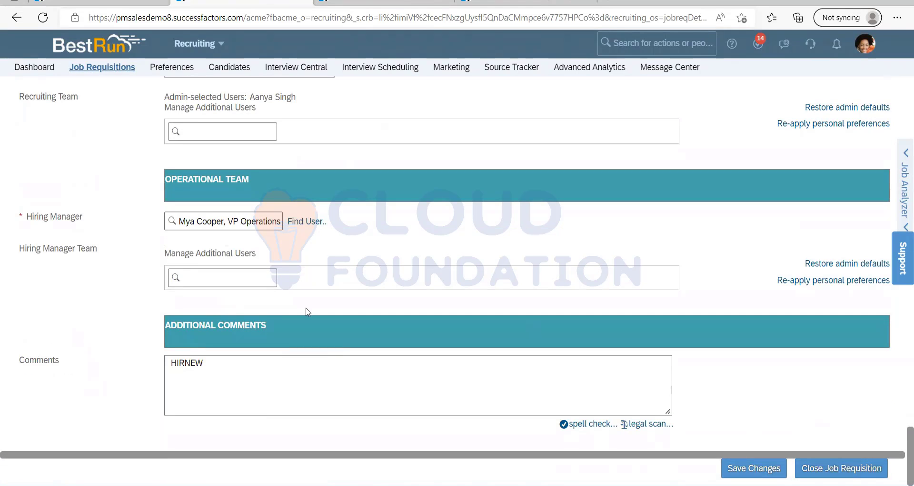
{"action": "scroll", "coordinate": [307, 312], "scroll_direction": "up", "scroll_amount": 15}
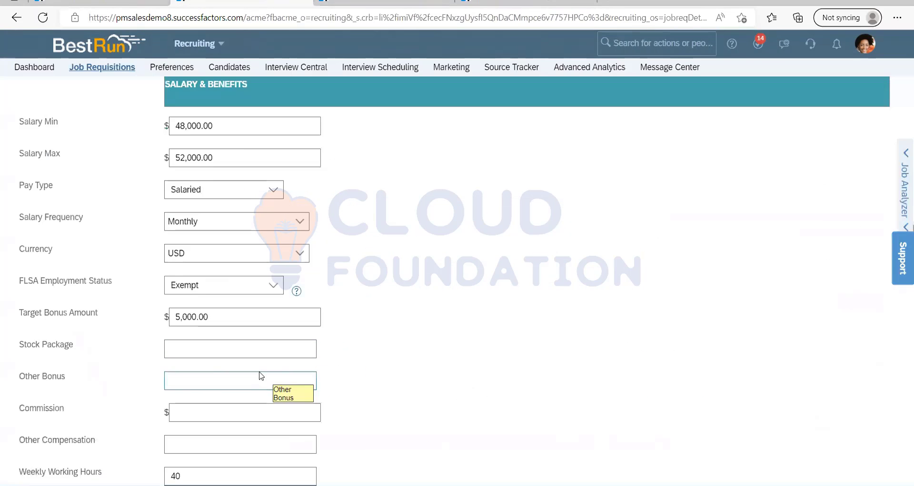
{"action": "scroll", "coordinate": [260, 375], "scroll_direction": "down", "scroll_amount": 5}
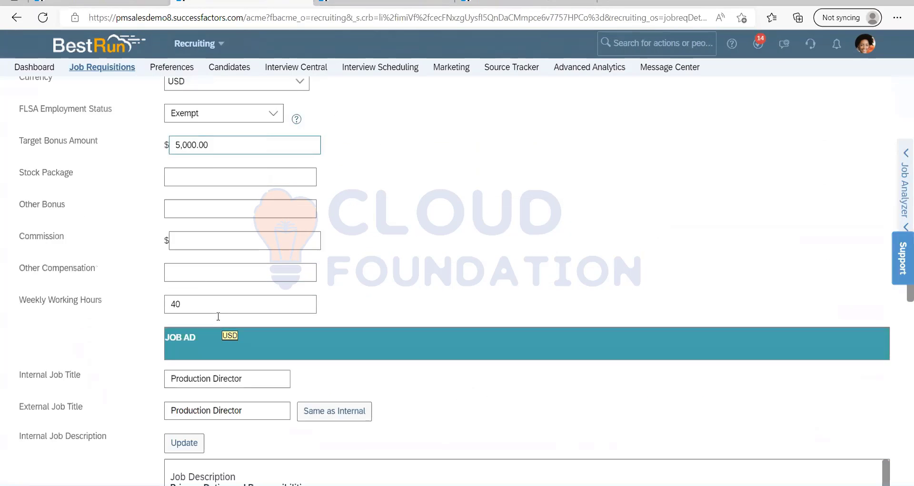
{"action": "scroll", "coordinate": [218, 317], "scroll_direction": "down", "scroll_amount": 15}
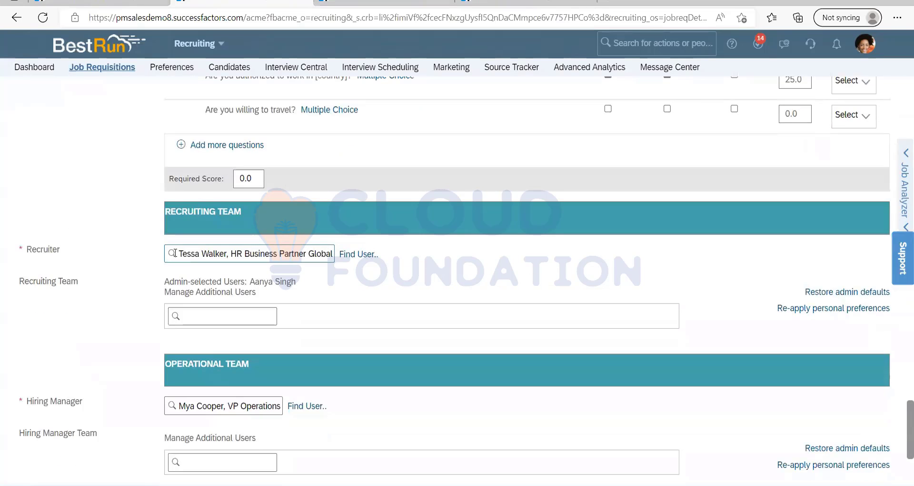
{"action": "triple_click", "coordinate": [191, 254]}
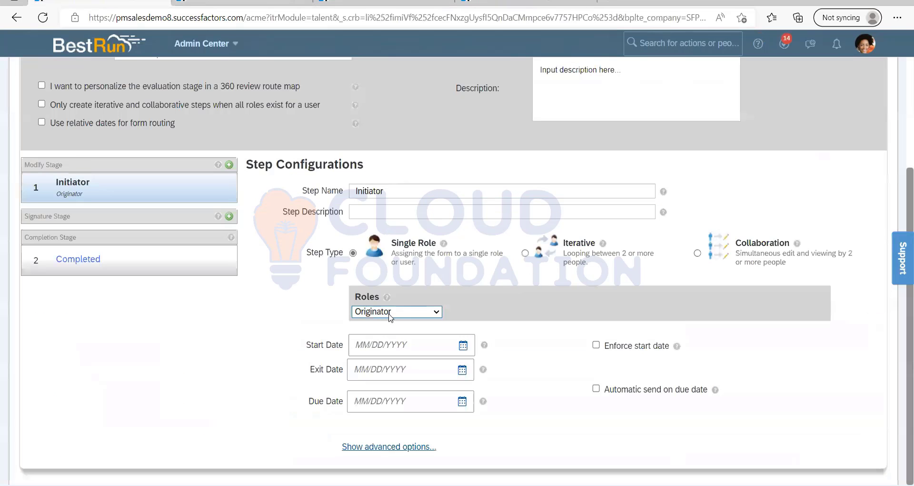
- Set the Initiator step's role to Custom with the role value R, and clear that value again
{"action": "left_click", "coordinate": [397, 312]}
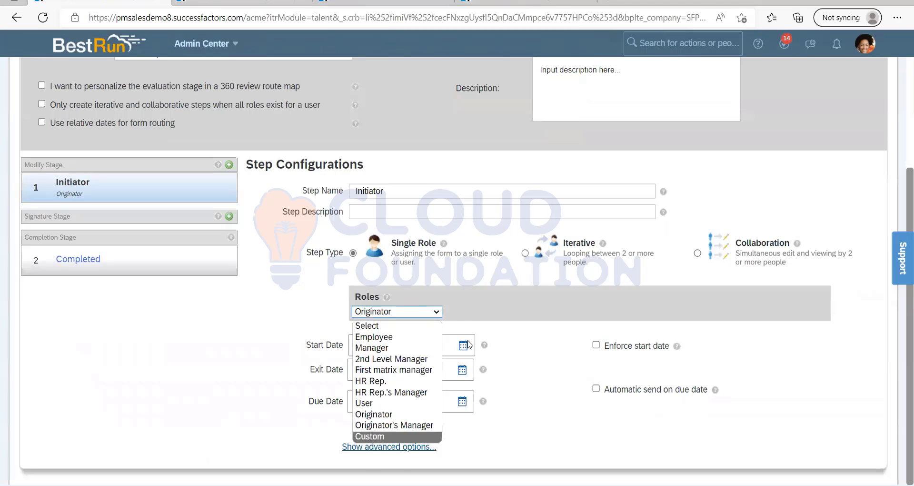
{"action": "left_click", "coordinate": [376, 437]}
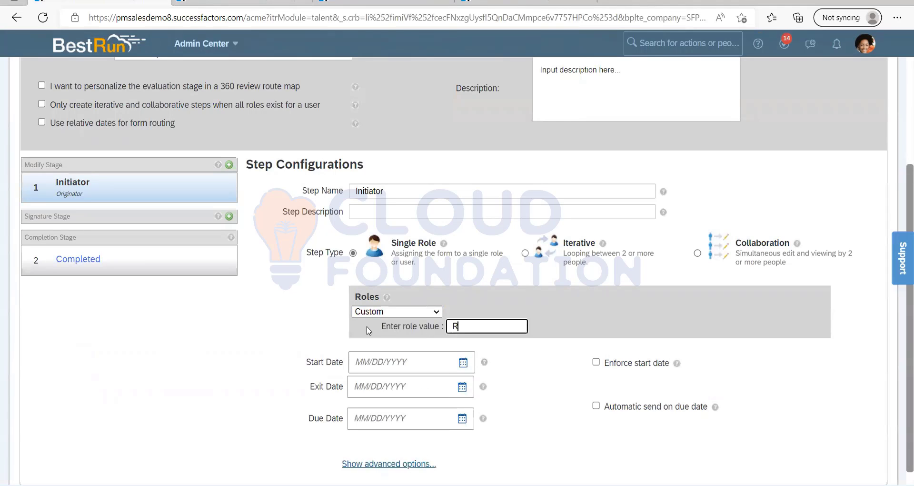
{"action": "type", "text": "R"}
{"action": "left_click", "coordinate": [545, 364]}
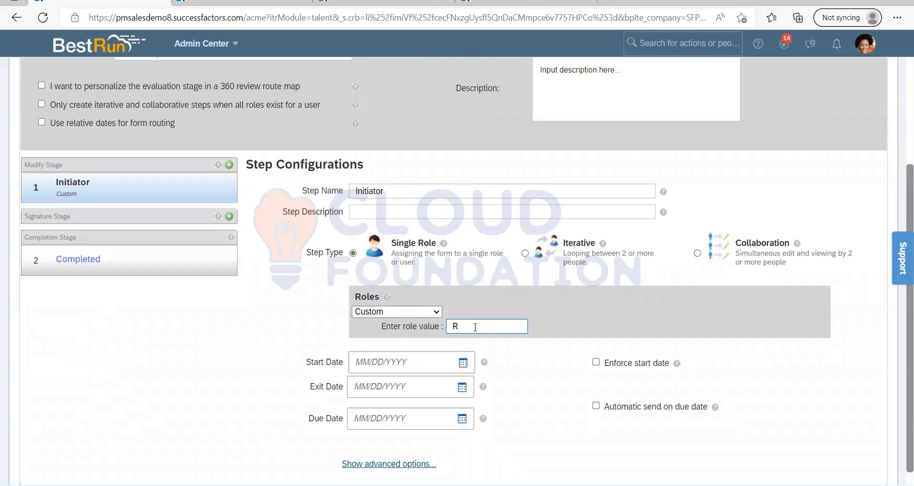
{"action": "left_click_drag", "start_coordinate": [476, 326], "coordinate": [436, 322]}
{"action": "left_click", "coordinate": [538, 362]}
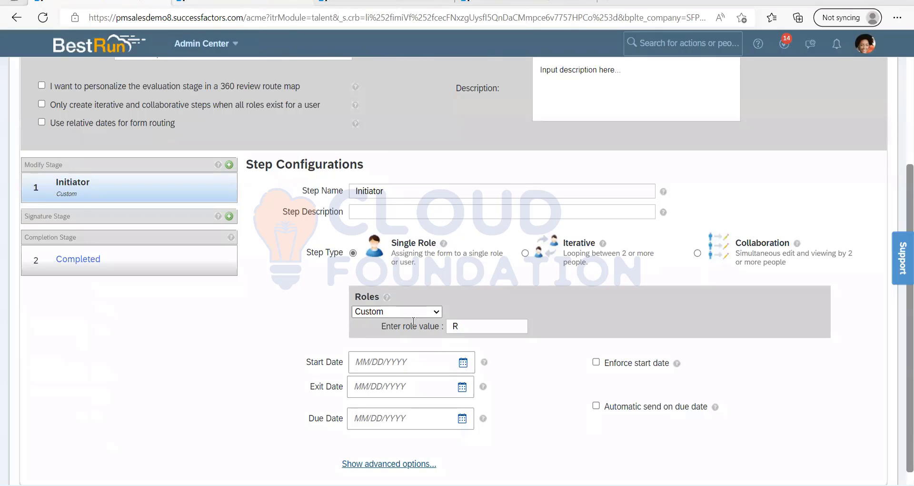
{"action": "left_click_drag", "start_coordinate": [466, 327], "coordinate": [444, 324]}
{"action": "key", "text": "BackSpace"}
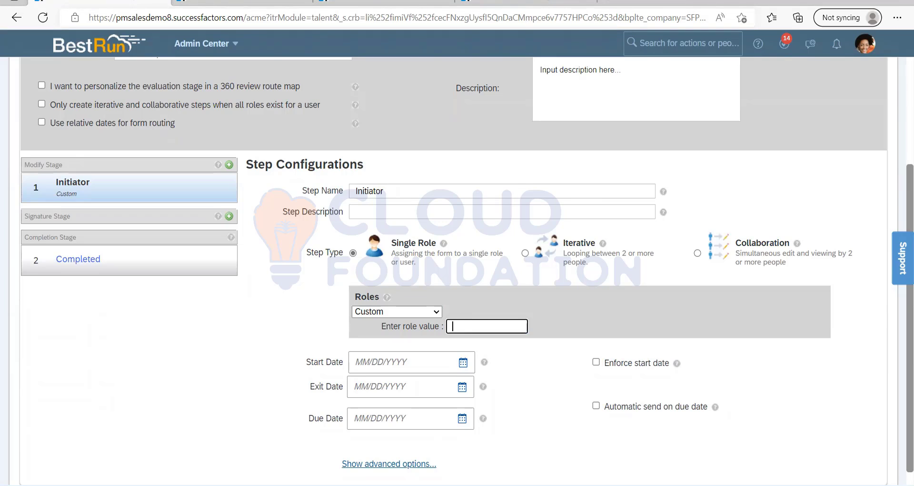
- Switch to the Adobe Acrobat guide, re-check the recruiting operator field and code table on page 84, and return to the route map
{"action": "key", "text": "alt+Tab"}
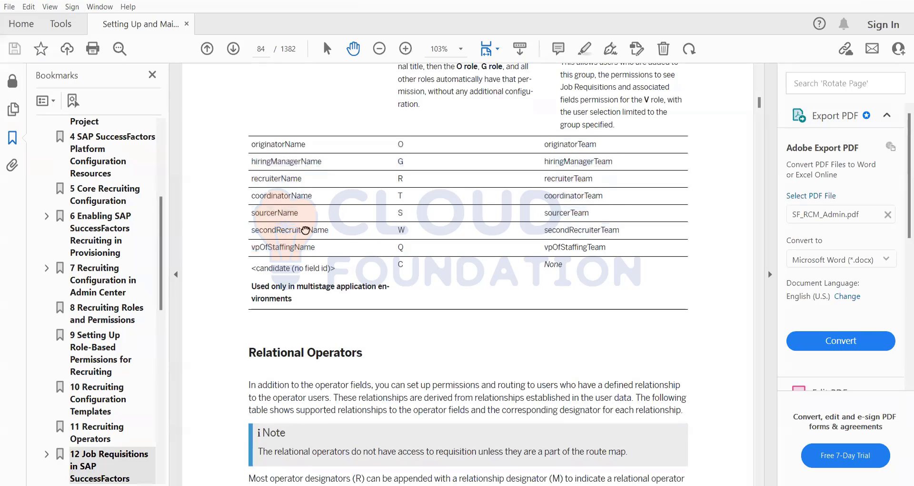
{"action": "scroll", "coordinate": [305, 230], "scroll_direction": "down", "scroll_amount": 3}
{"action": "scroll", "coordinate": [245, 143], "scroll_direction": "up", "scroll_amount": 1}
{"action": "scroll", "coordinate": [324, 238], "scroll_direction": "up", "scroll_amount": 1}
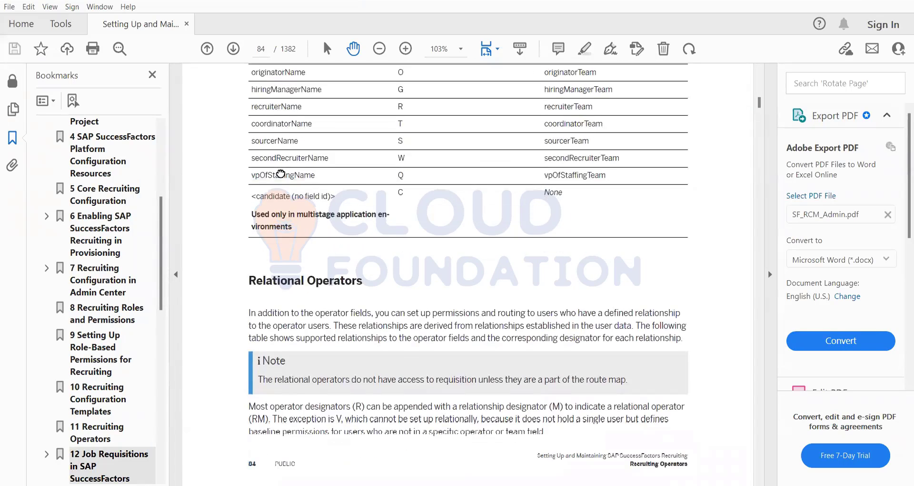
{"action": "scroll", "coordinate": [281, 173], "scroll_direction": "up", "scroll_amount": 2}
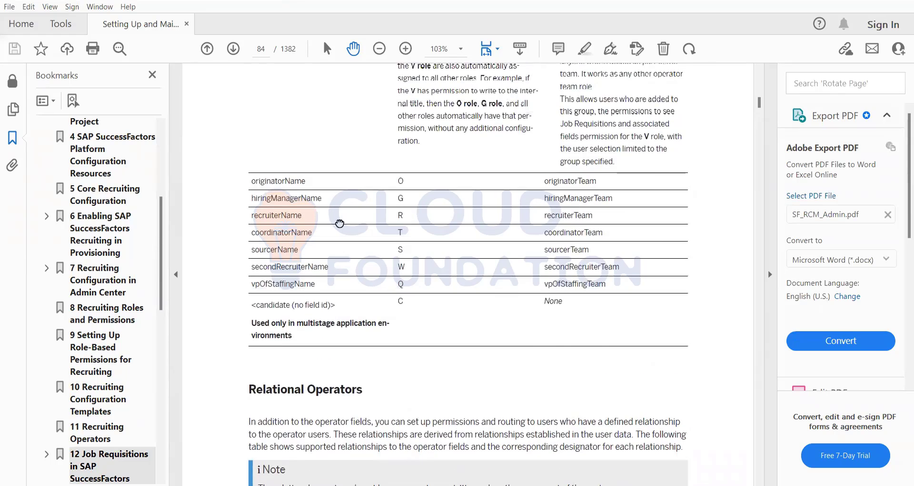
{"action": "scroll", "coordinate": [340, 224], "scroll_direction": "up", "scroll_amount": 1}
{"action": "scroll", "coordinate": [314, 329], "scroll_direction": "down", "scroll_amount": 1}
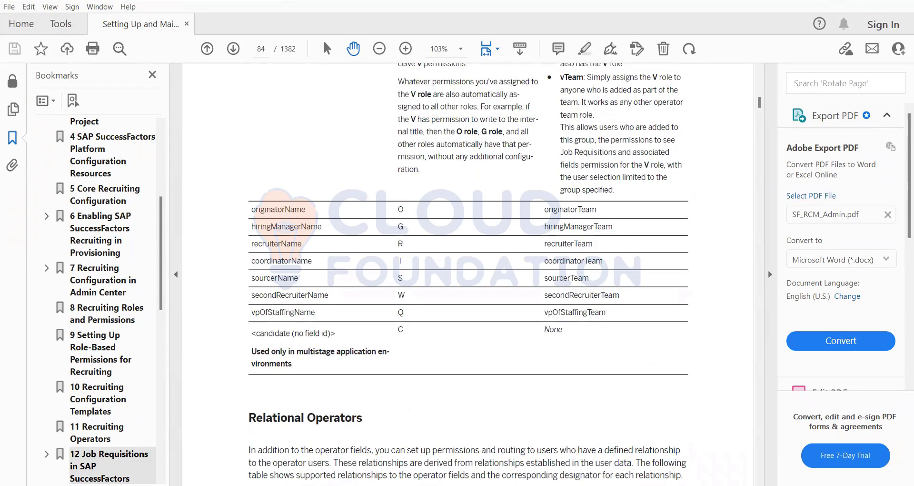
{"action": "key", "text": "alt+Tab"}
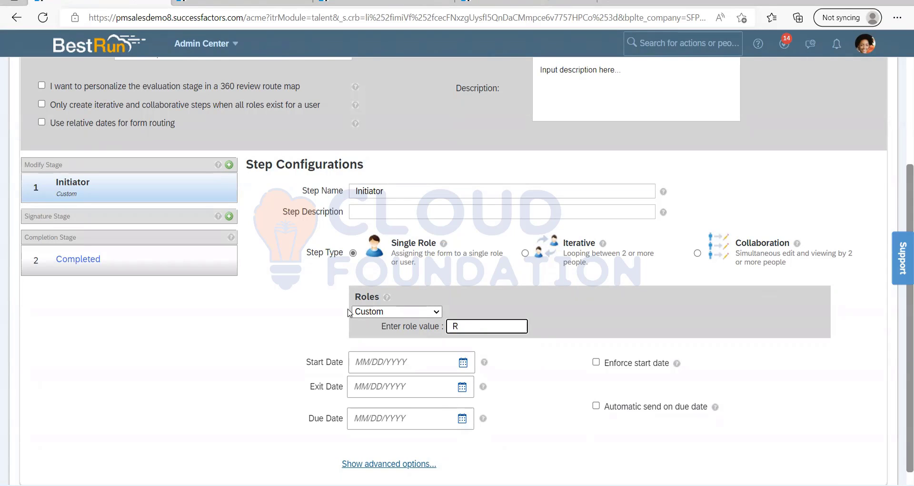
- Review the role choices available for the Initiator step and close the list without changing the Custom role
{"action": "mouse_move", "coordinate": [387, 297]}
{"action": "scroll", "coordinate": [575, 295], "scroll_direction": "down", "scroll_amount": 1}
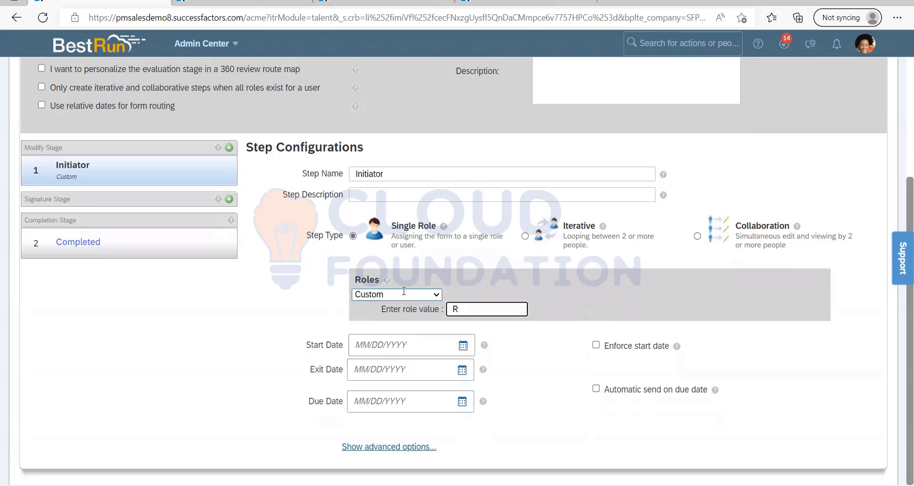
{"action": "left_click", "coordinate": [435, 295]}
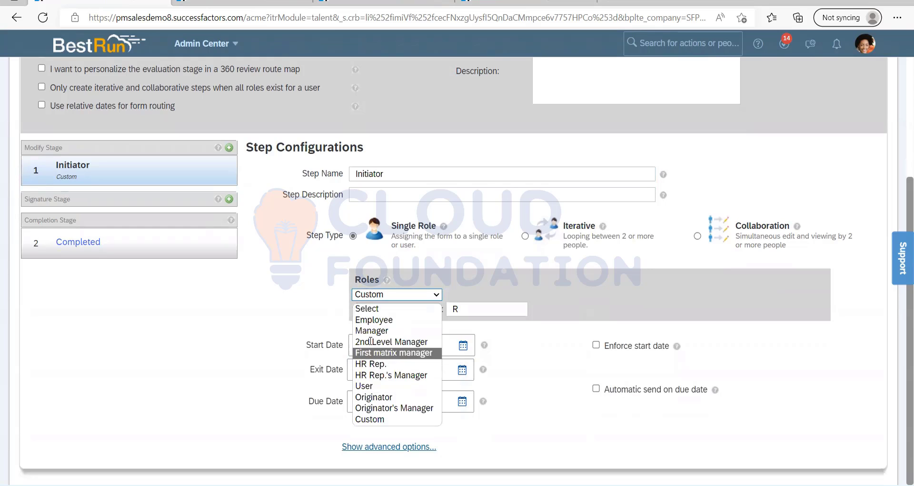
{"action": "left_click", "coordinate": [527, 329]}
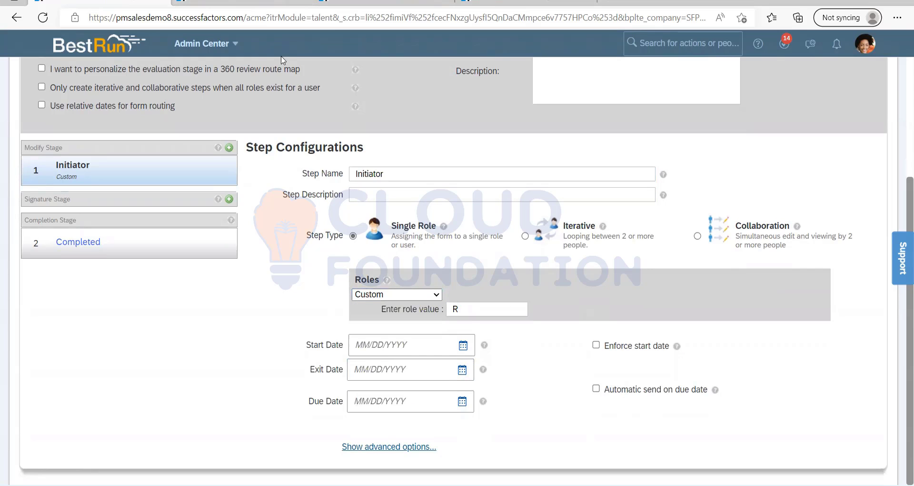
- Return to the Production Director requisition and examine its Recruiting Team, Operational Team and Additional Comments sections
{"action": "left_click", "coordinate": [242, 2]}
{"action": "scroll", "coordinate": [705, 262], "scroll_direction": "up", "scroll_amount": 20}
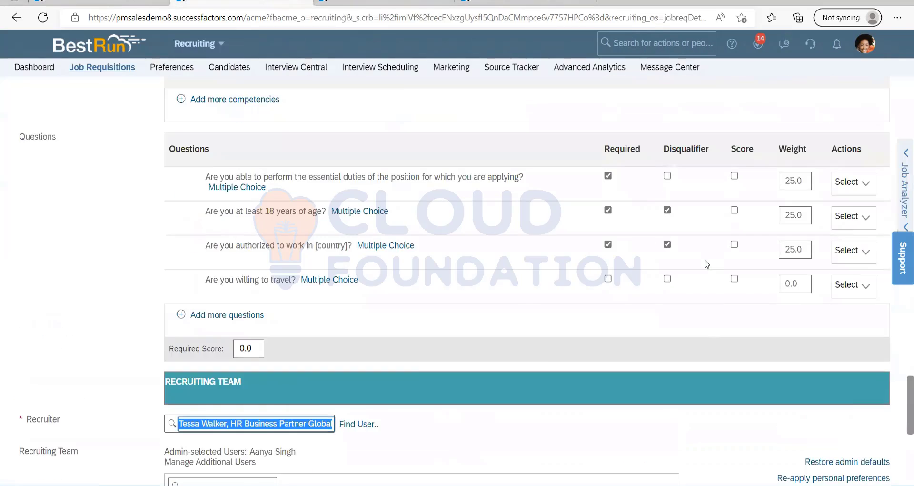
{"action": "scroll", "coordinate": [200, 200], "scroll_direction": "down", "scroll_amount": 20}
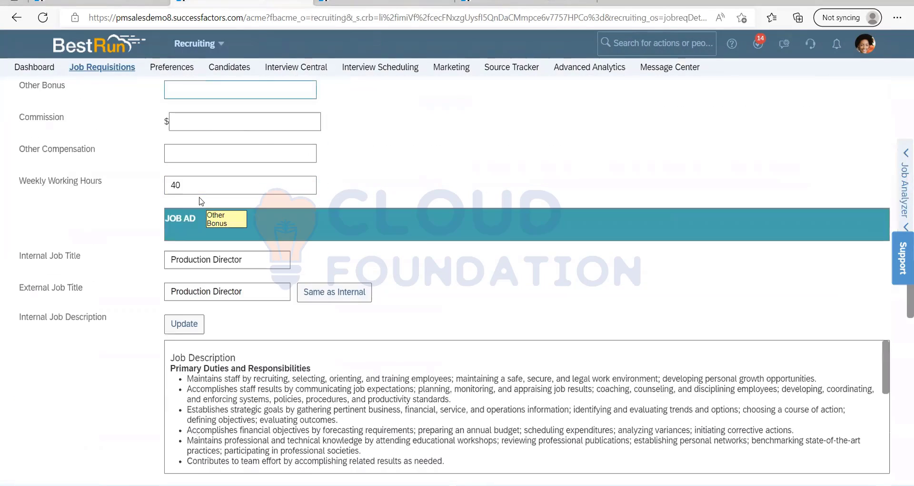
{"action": "scroll", "coordinate": [177, 272], "scroll_direction": "down", "scroll_amount": 4}
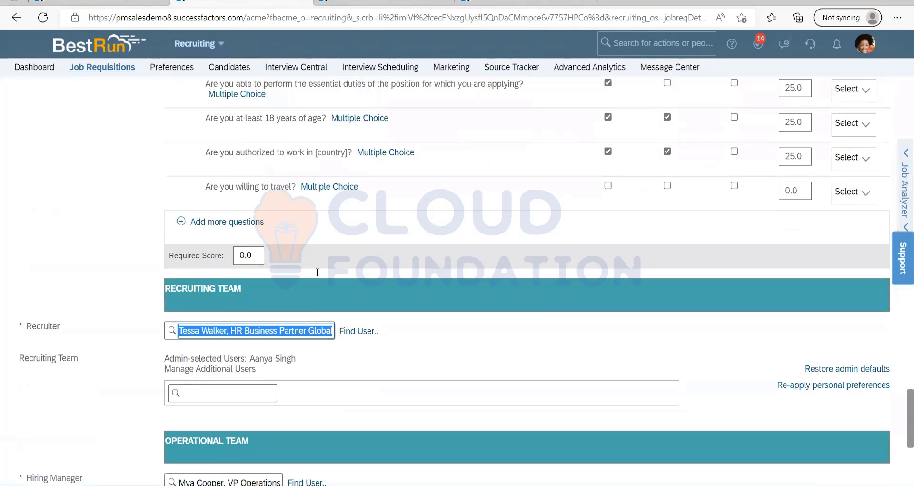
{"action": "left_click", "coordinate": [386, 286]}
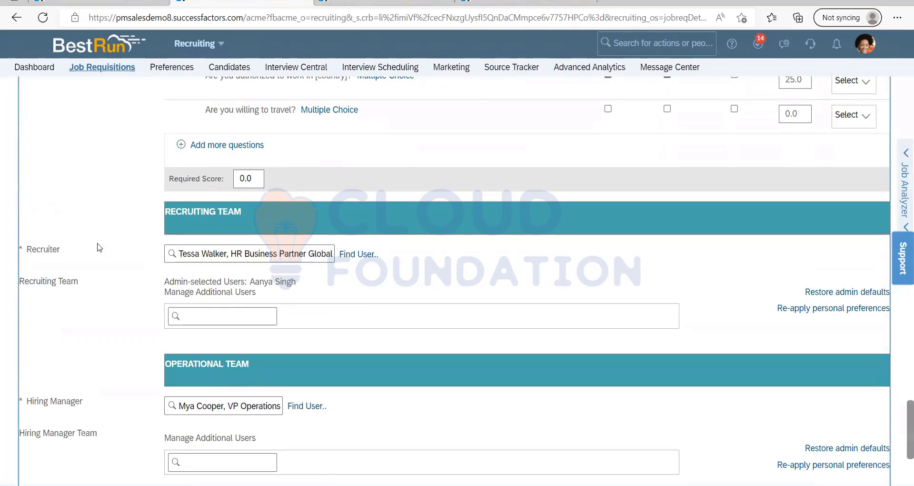
{"action": "scroll", "coordinate": [427, 259], "scroll_direction": "down", "scroll_amount": 4}
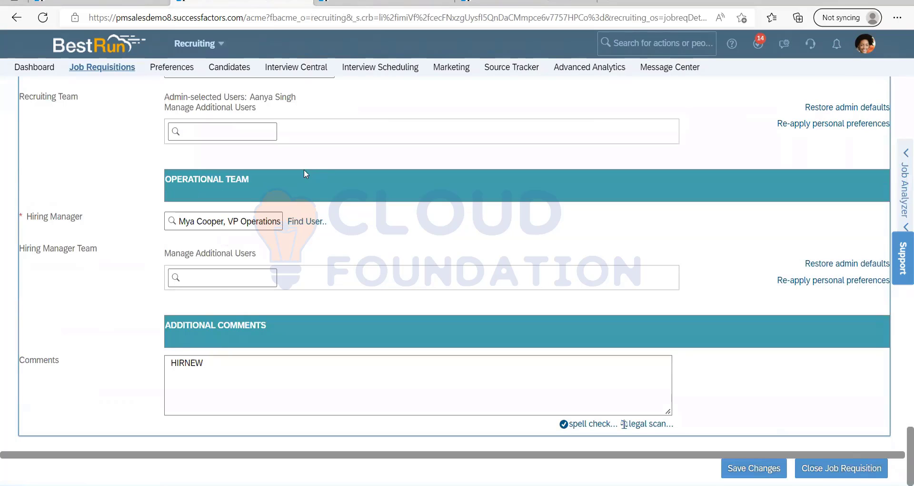
{"action": "scroll", "coordinate": [304, 172], "scroll_direction": "up", "scroll_amount": 1}
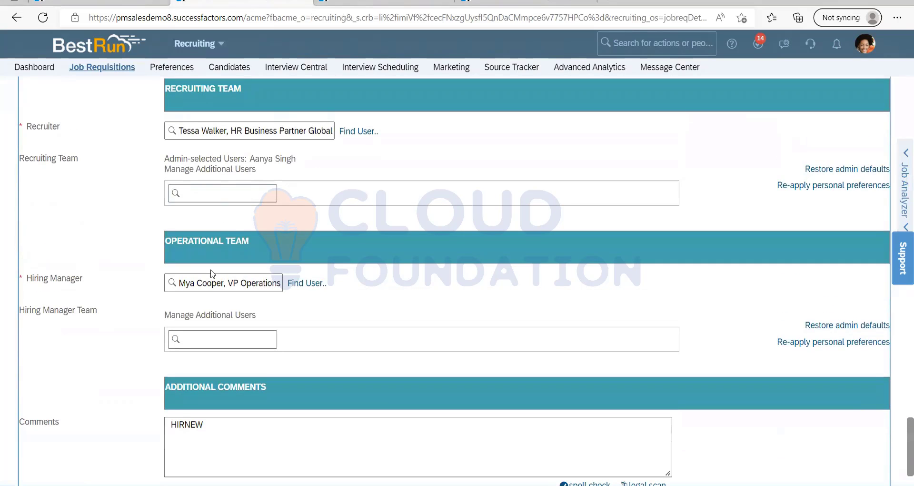
{"action": "scroll", "coordinate": [341, 264], "scroll_direction": "down", "scroll_amount": 1}
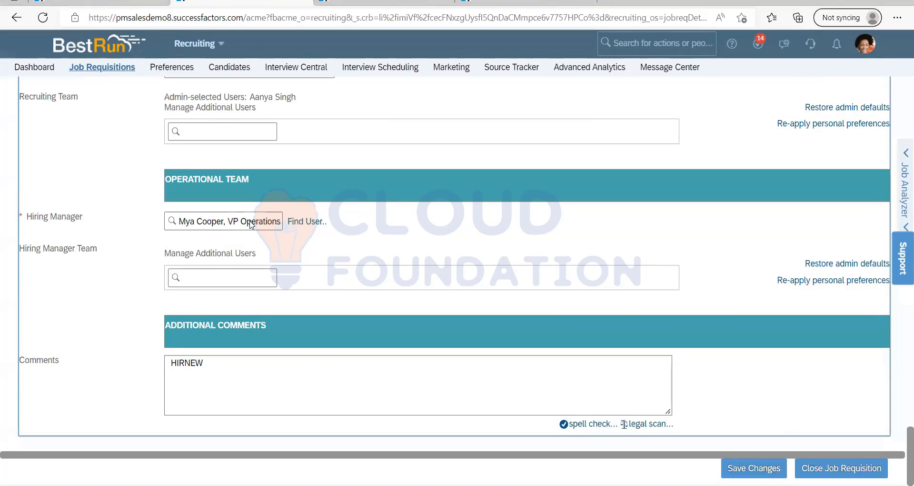
{"action": "scroll", "coordinate": [253, 225], "scroll_direction": "up", "scroll_amount": 15}
{"action": "scroll", "coordinate": [274, 244], "scroll_direction": "up", "scroll_amount": 10}
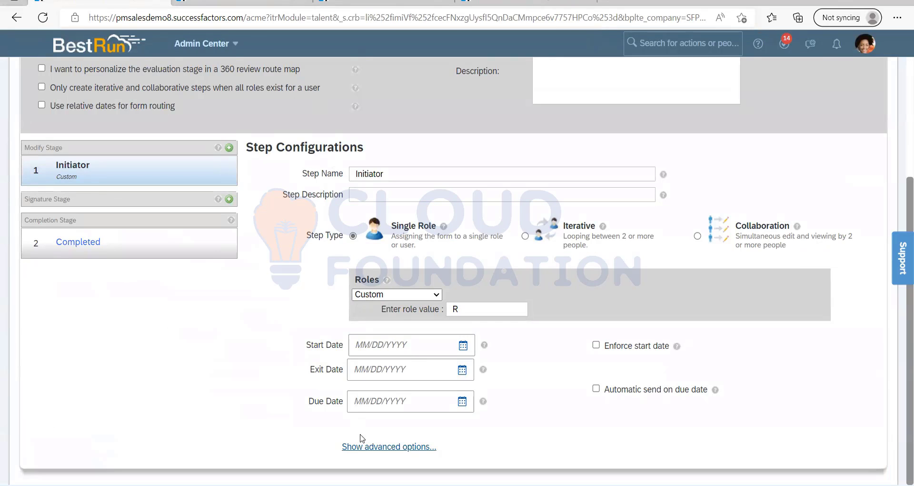
- Search for "form tem", open the form template management page, and leave the route map without saving its pending changes
{"action": "scroll", "coordinate": [383, 370], "scroll_direction": "up", "scroll_amount": 4}
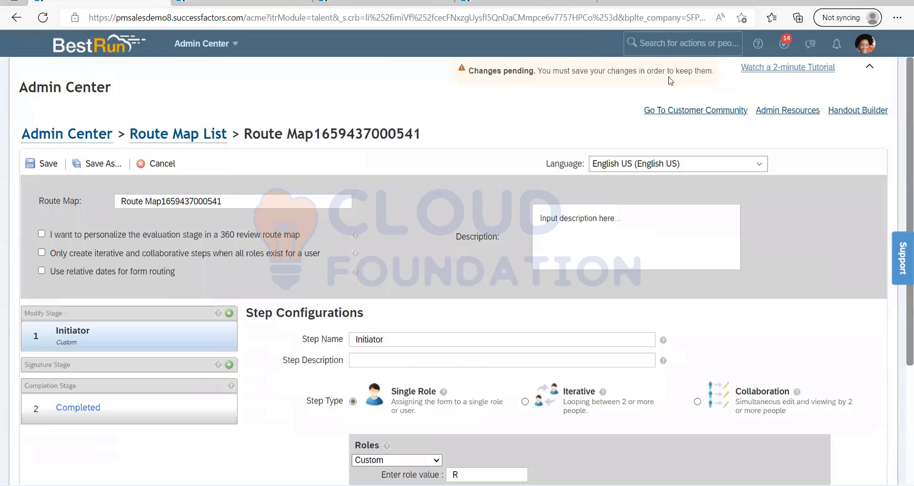
{"action": "left_click", "coordinate": [669, 42]}
{"action": "type", "text": "form tem"}
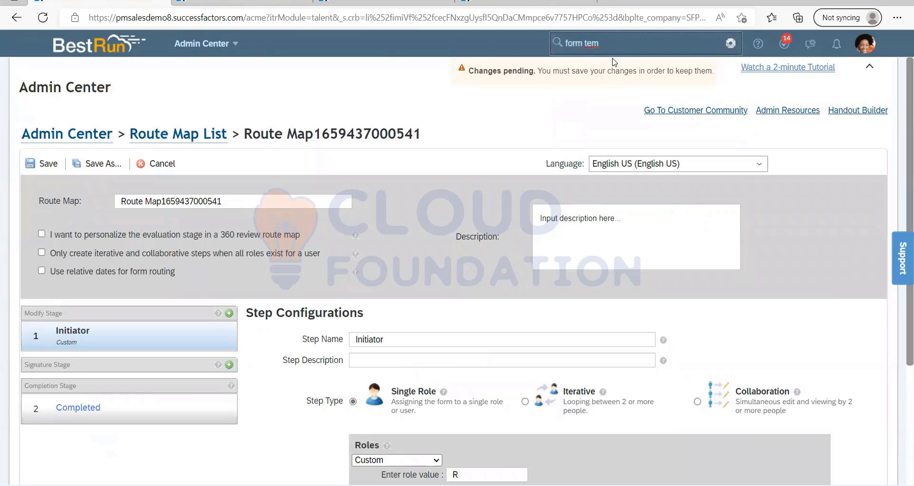
{"action": "left_click", "coordinate": [607, 84]}
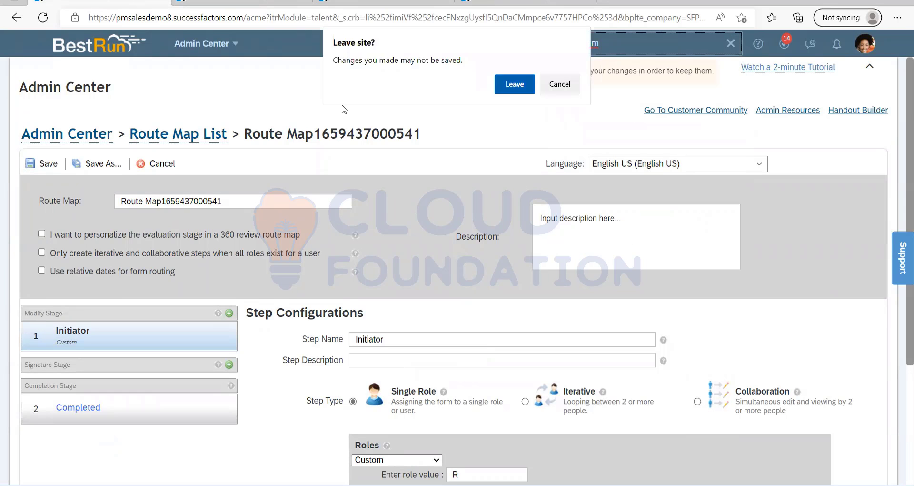
{"action": "key", "text": "Return"}
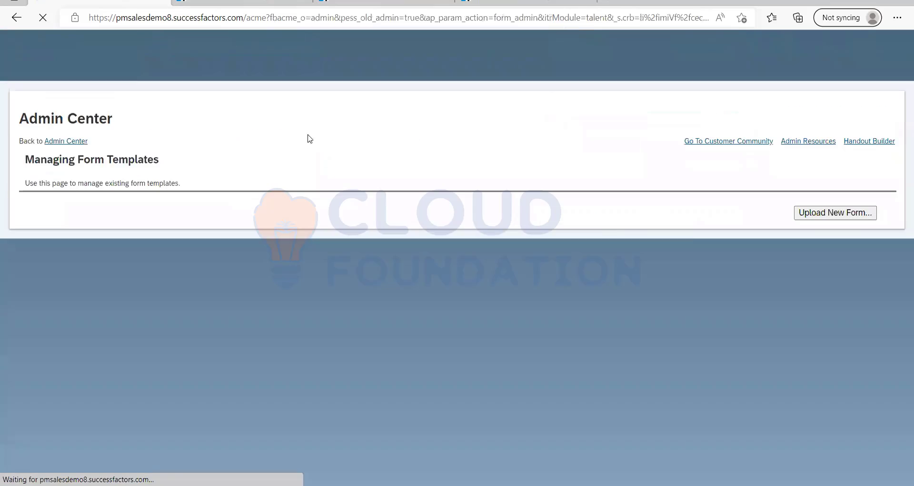
- Find the job requisition templates in the form template list and open Simple Job Requisition
{"action": "scroll", "coordinate": [210, 288], "scroll_direction": "down", "scroll_amount": 6}
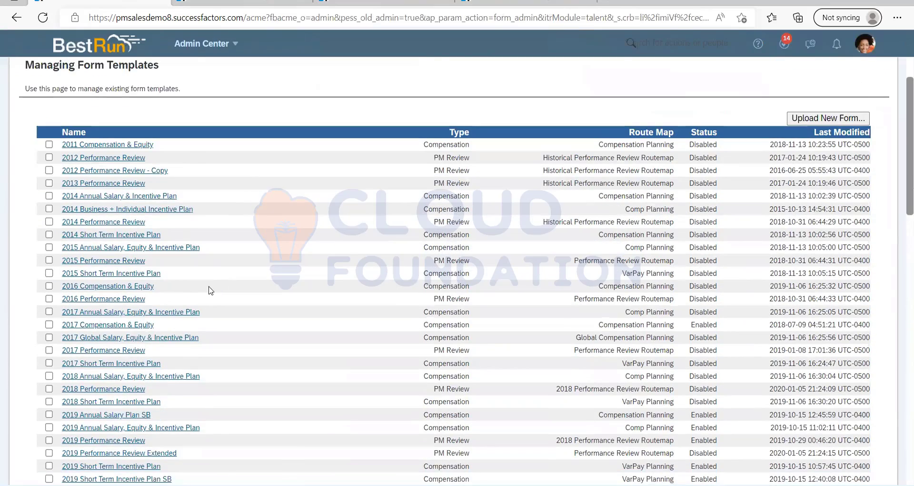
{"action": "scroll", "coordinate": [147, 286], "scroll_direction": "down", "scroll_amount": 7}
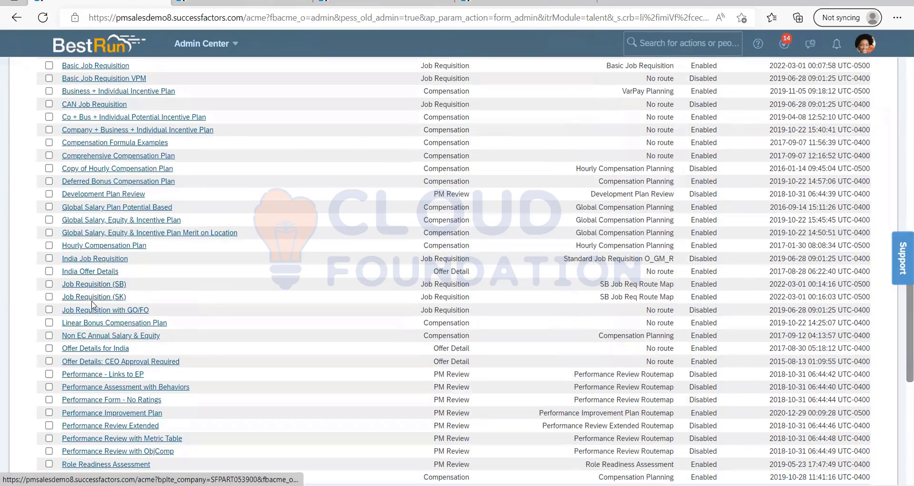
{"action": "scroll", "coordinate": [93, 304], "scroll_direction": "down", "scroll_amount": 3}
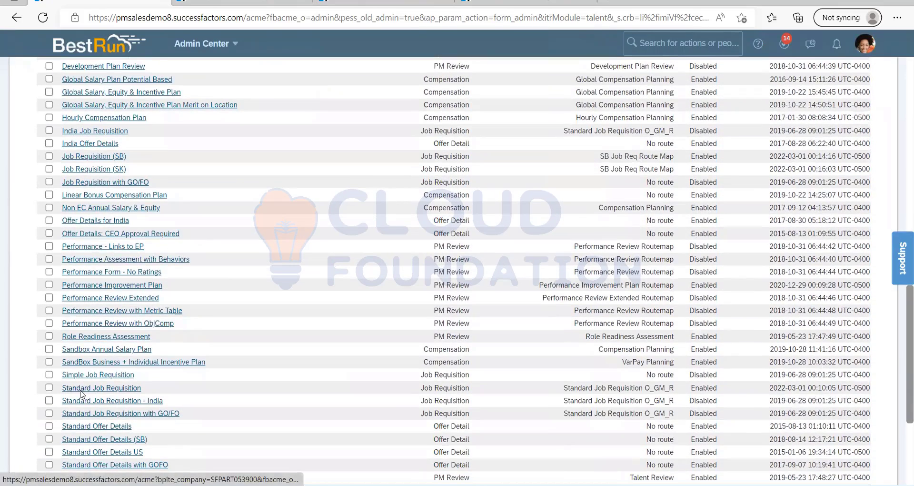
{"action": "left_click", "coordinate": [109, 375]}
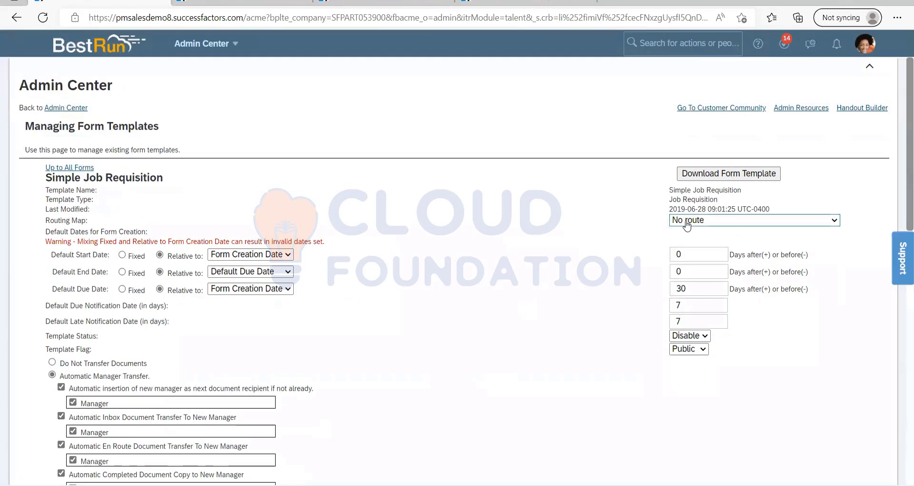
- Select Standard Job Requisition O_G as the template's routing map and review the remaining template settings
{"action": "left_click", "coordinate": [687, 222]}
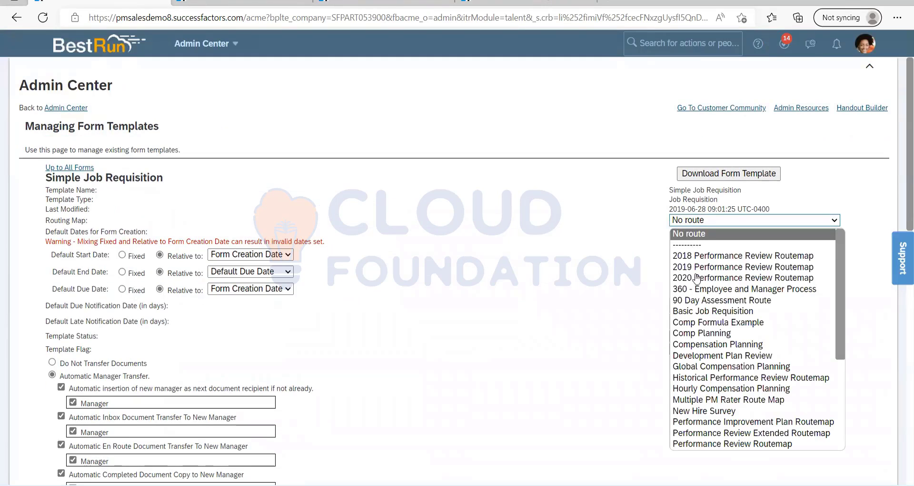
{"action": "scroll", "coordinate": [696, 380], "scroll_direction": "down", "scroll_amount": 4}
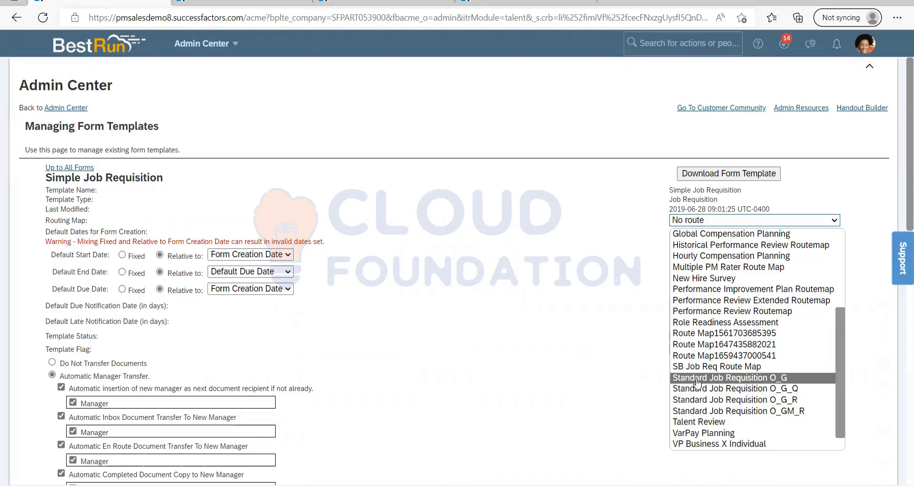
{"action": "scroll", "coordinate": [698, 381], "scroll_direction": "down", "scroll_amount": 1}
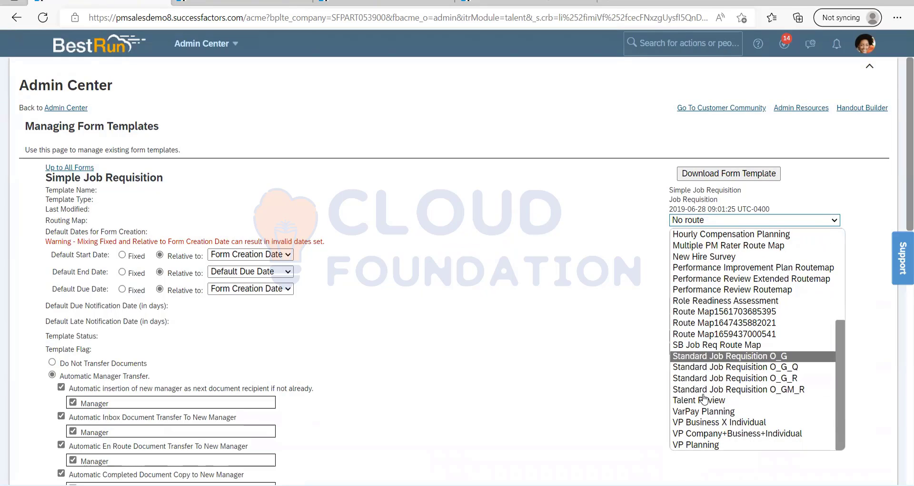
{"action": "left_click", "coordinate": [710, 356]}
{"action": "left_click_drag", "start_coordinate": [538, 288], "coordinate": [518, 260]}
{"action": "left_click", "coordinate": [533, 254]}
{"action": "scroll", "coordinate": [632, 431], "scroll_direction": "down", "scroll_amount": 9}
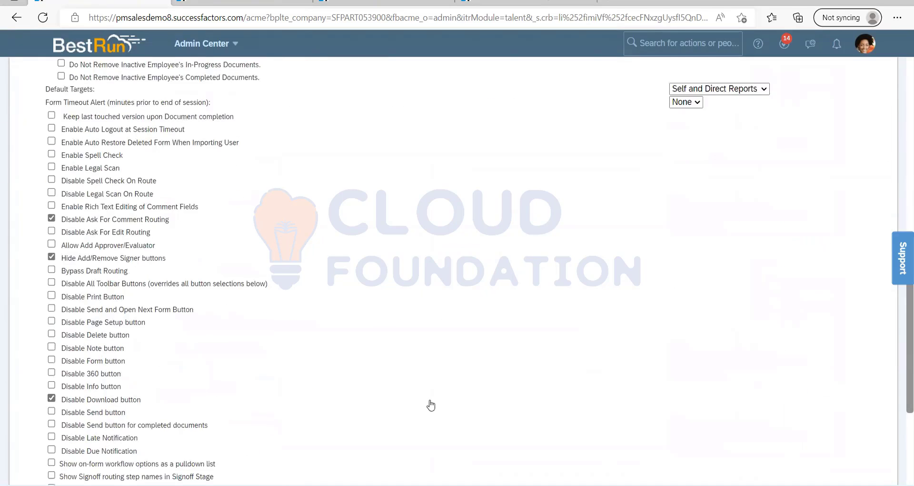
{"action": "scroll", "coordinate": [431, 405], "scroll_direction": "down", "scroll_amount": 3}
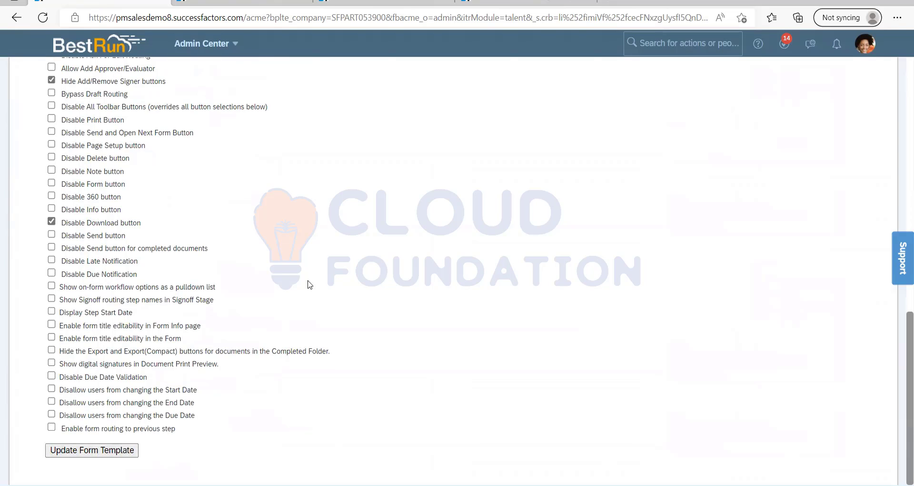
{"action": "scroll", "coordinate": [394, 284], "scroll_direction": "up", "scroll_amount": 6}
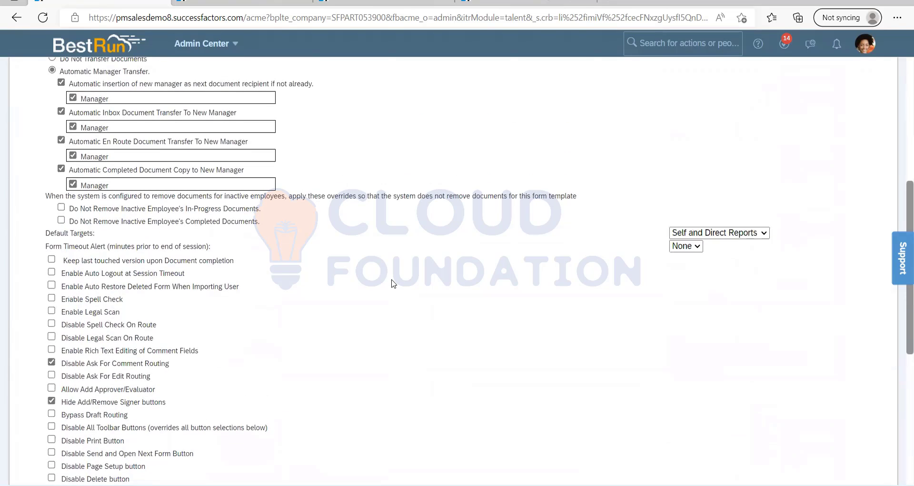
- Switch to the Notepad notes and insert three blank lines after the "Pre approved (pending with route map)," line
{"action": "scroll", "coordinate": [391, 283], "scroll_direction": "up", "scroll_amount": 6}
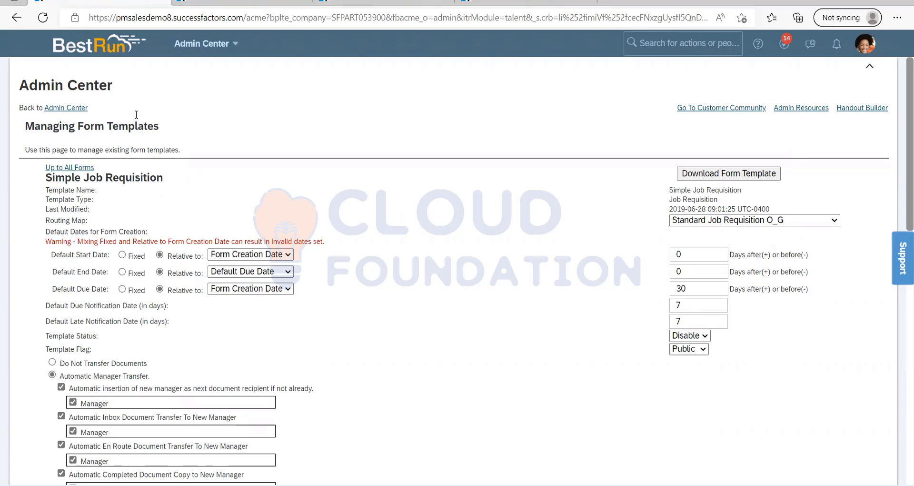
{"action": "key", "text": "alt+Tab"}
{"action": "left_click", "coordinate": [201, 39]}
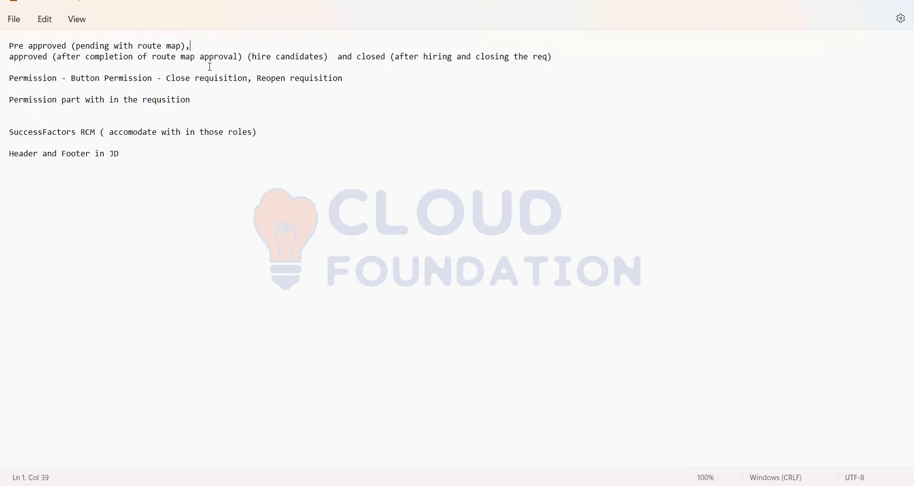
{"action": "key", "text": "Return"}
{"action": "key", "text": "Return"}
{"action": "key", "text": "Return"}
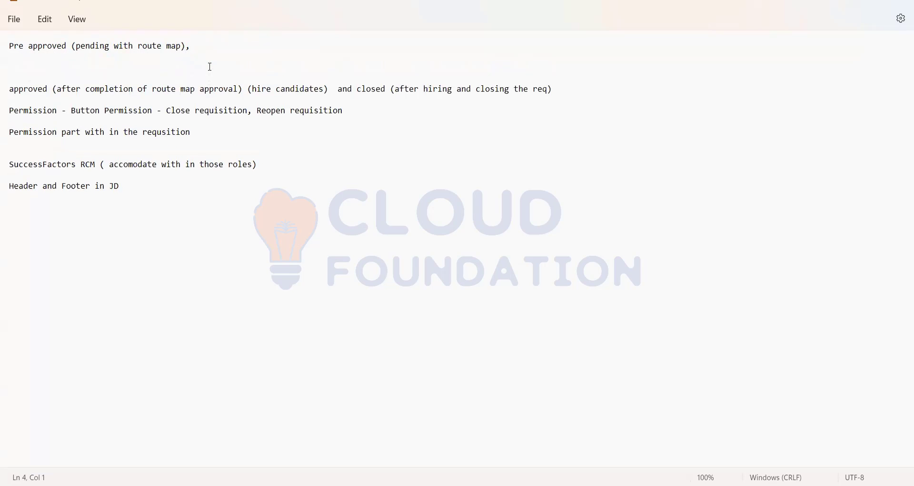
- Highlight the "Pre approved (pending with route map)," line in the notes to point it out, and clear the selection
{"action": "left_click", "coordinate": [196, 46]}
{"action": "left_click_drag", "start_coordinate": [223, 45], "coordinate": [39, 55]}
{"action": "left_click_drag", "start_coordinate": [198, 41], "coordinate": [5, 39]}
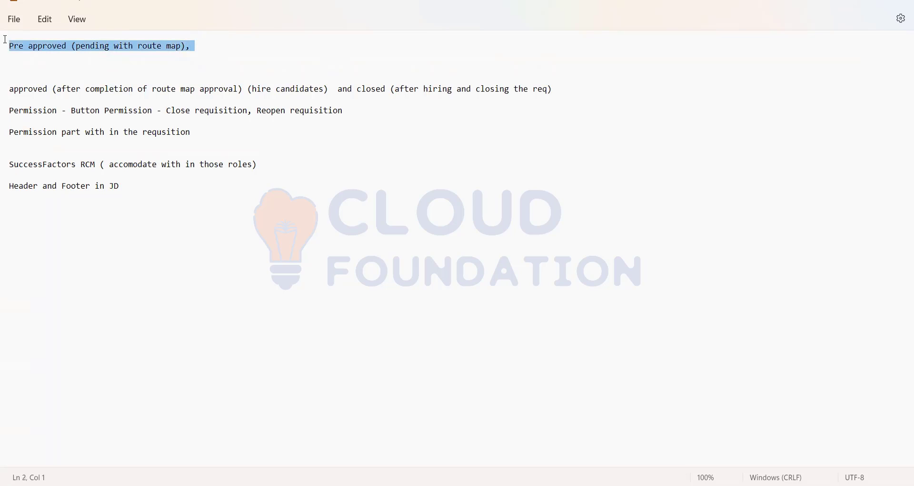
{"action": "left_click", "coordinate": [366, 176]}
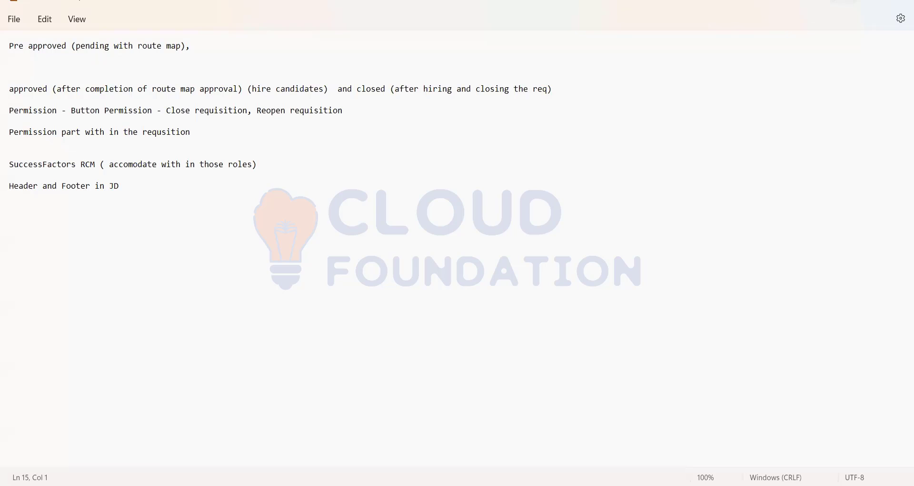
- Return to SuccessFactors Recruiting and start a new job requisition from the blank Basic Job Requisition template
{"action": "key", "text": "alt+Tab"}
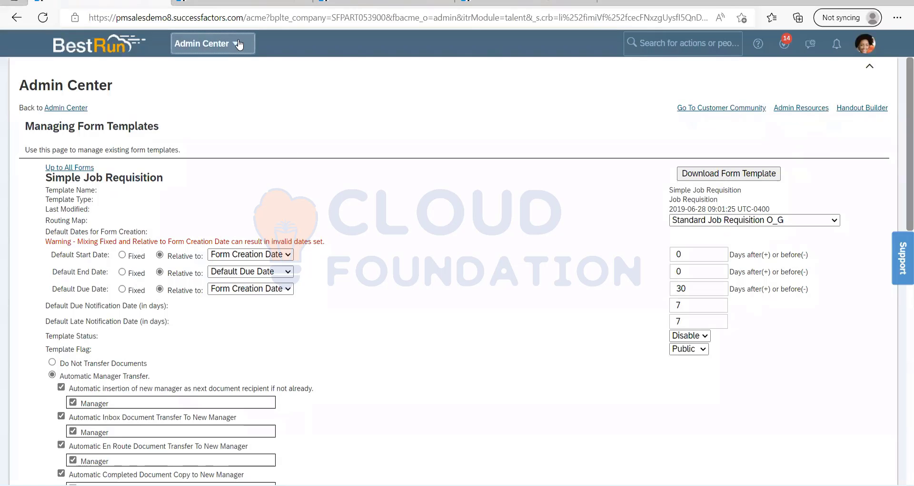
{"action": "left_click", "coordinate": [229, 43]}
{"action": "left_click", "coordinate": [211, 216]}
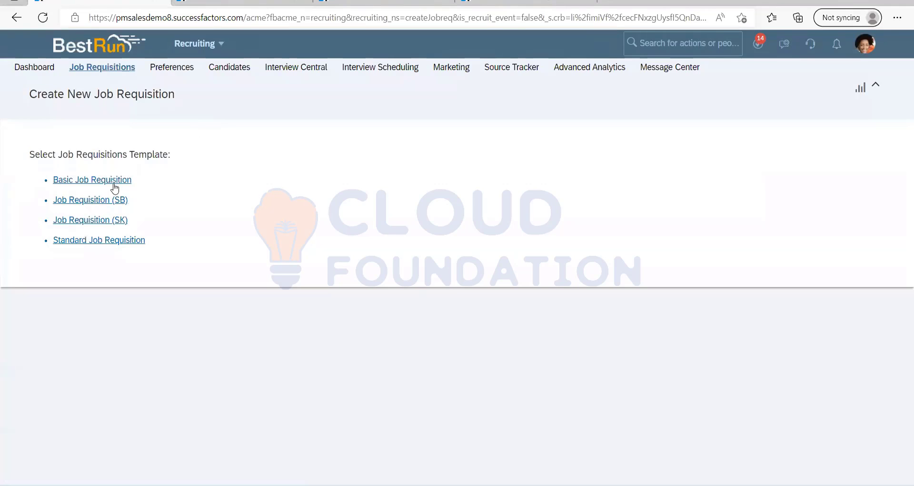
{"action": "left_click", "coordinate": [97, 180]}
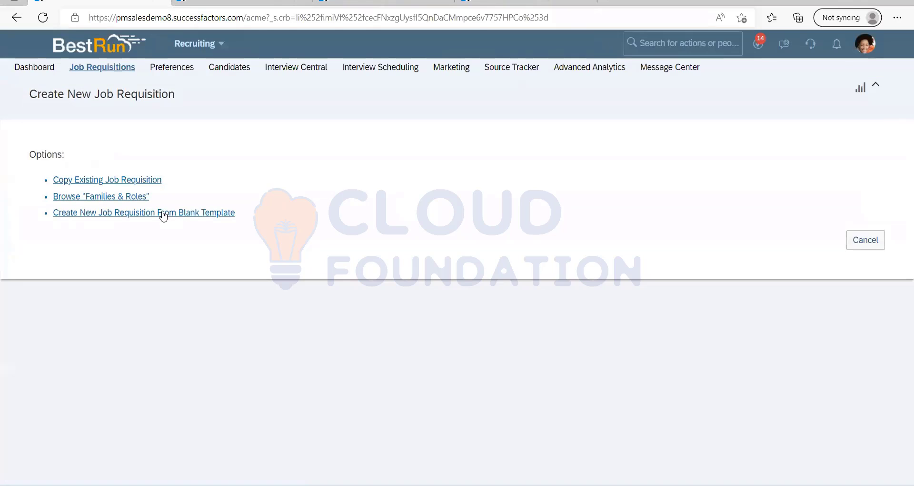
{"action": "left_click", "coordinate": [163, 214]}
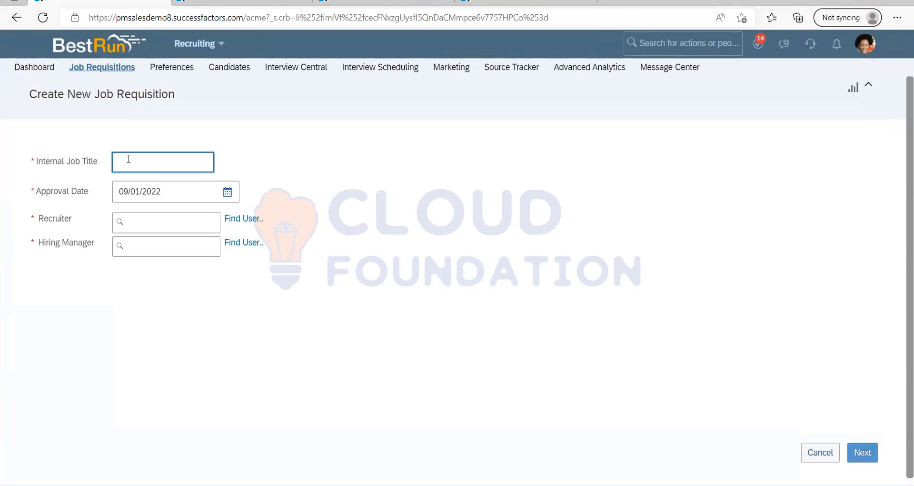
- Enter "Test" as the new requisition's internal job title and make the Recruiter field ready for entry
{"action": "left_click", "coordinate": [129, 158]}
{"action": "type", "text": "T"}
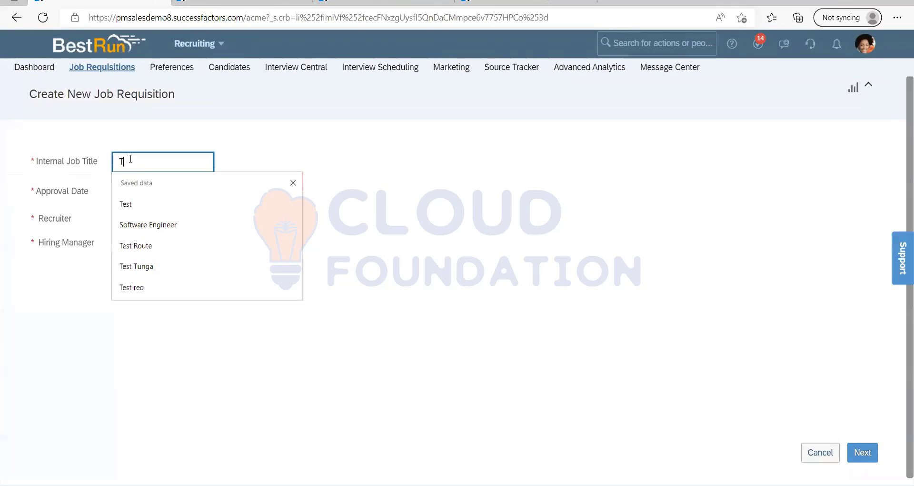
{"action": "type", "text": "est"}
{"action": "left_click", "coordinate": [333, 113]}
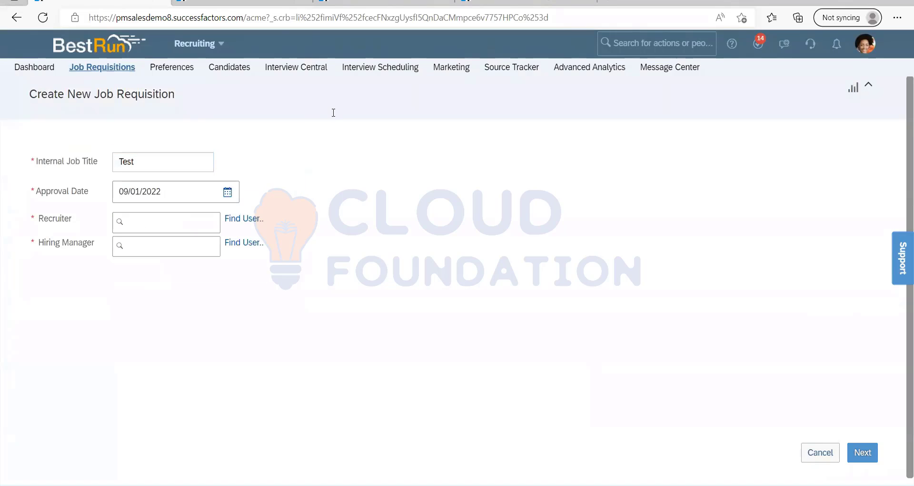
{"action": "left_click", "coordinate": [184, 226]}
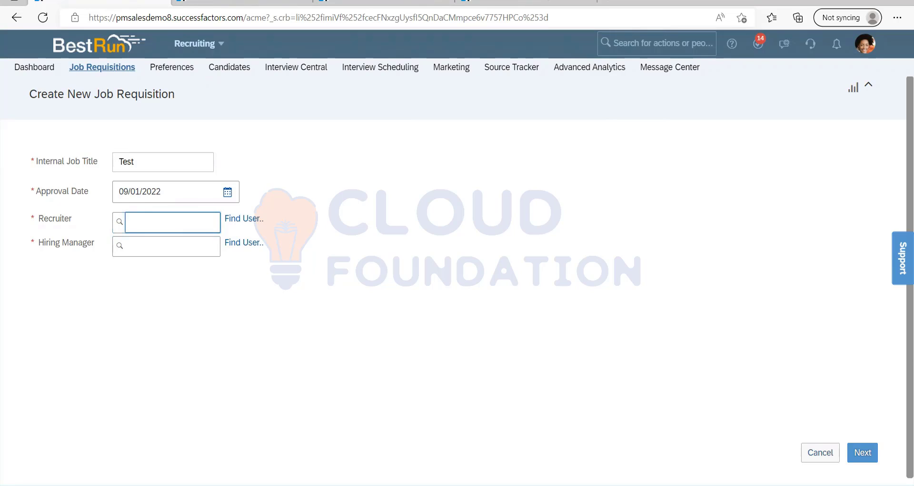
- Switch to the Notepad notes and review the lines on requisition statuses and permissions
{"action": "key", "text": "alt+Tab"}
{"action": "left_click_drag", "start_coordinate": [42, 120], "coordinate": [5, 44]}
{"action": "left_click", "coordinate": [123, 220]}
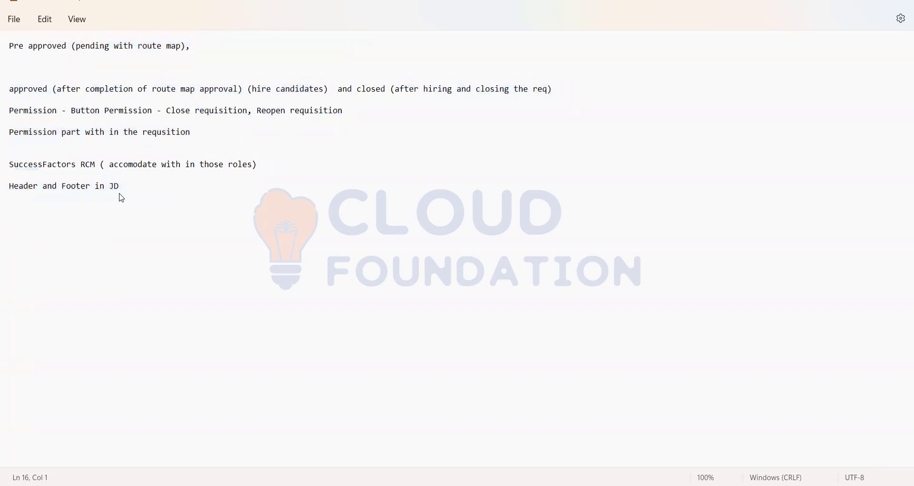